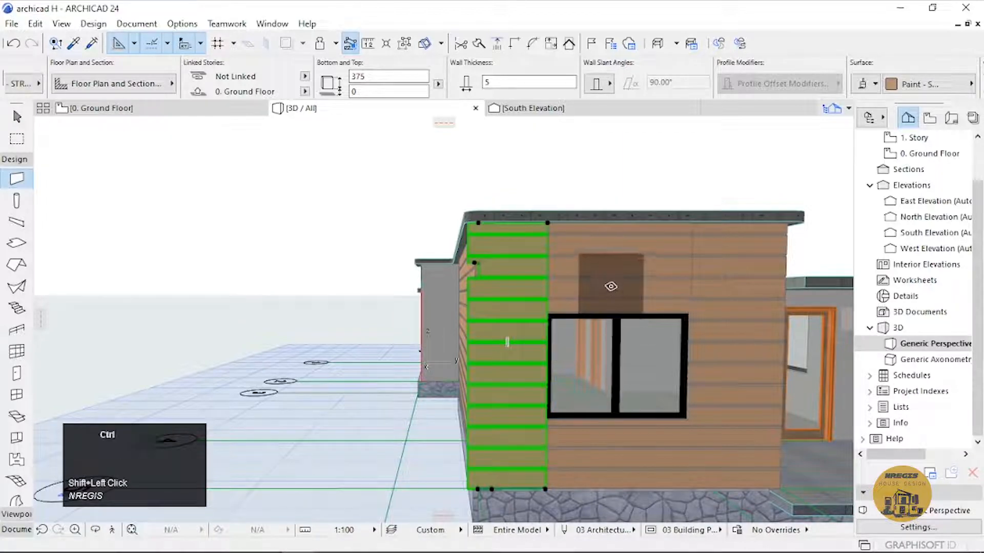
Set the selected log wall strip beside the window to start with a half log.
key("ctrl+t")
left_click(605, 200)
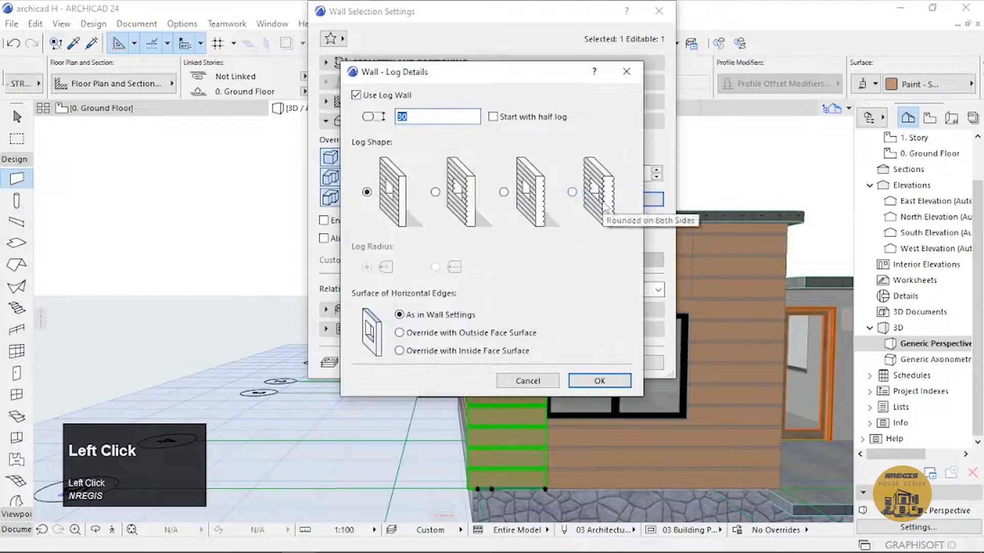
left_click(607, 380)
left_click(626, 361)
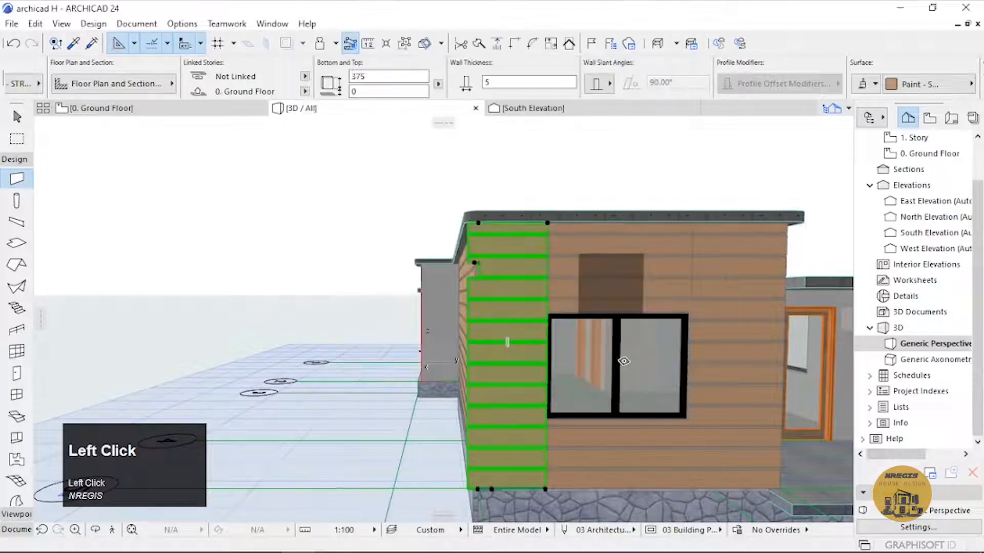
scroll(624, 362, "up", 1)
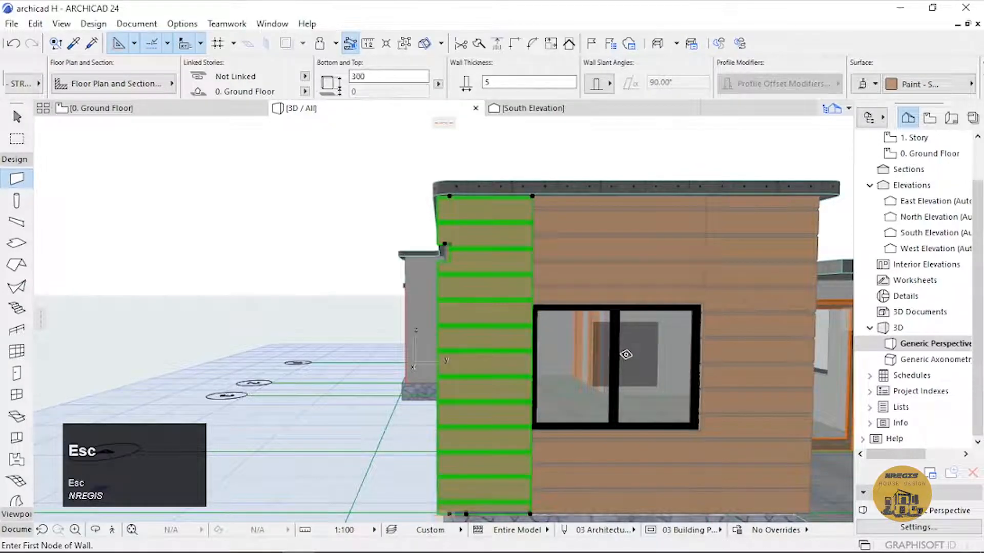
Set the large log wall panel above the window to start with a half log.
left_click_drag(487, 377, 493, 406)
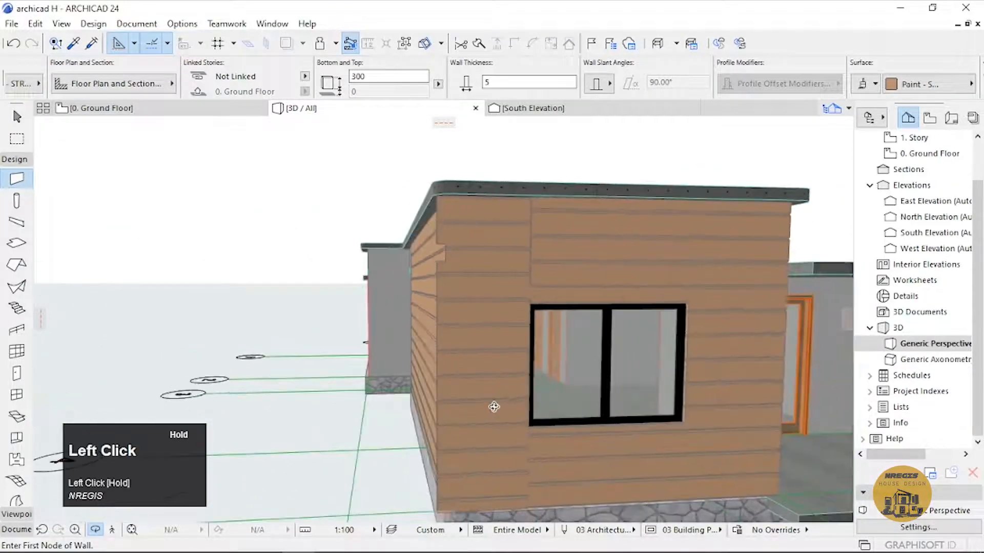
scroll(621, 283, "up", 1)
key("Escape")
left_click(624, 283, "shift")
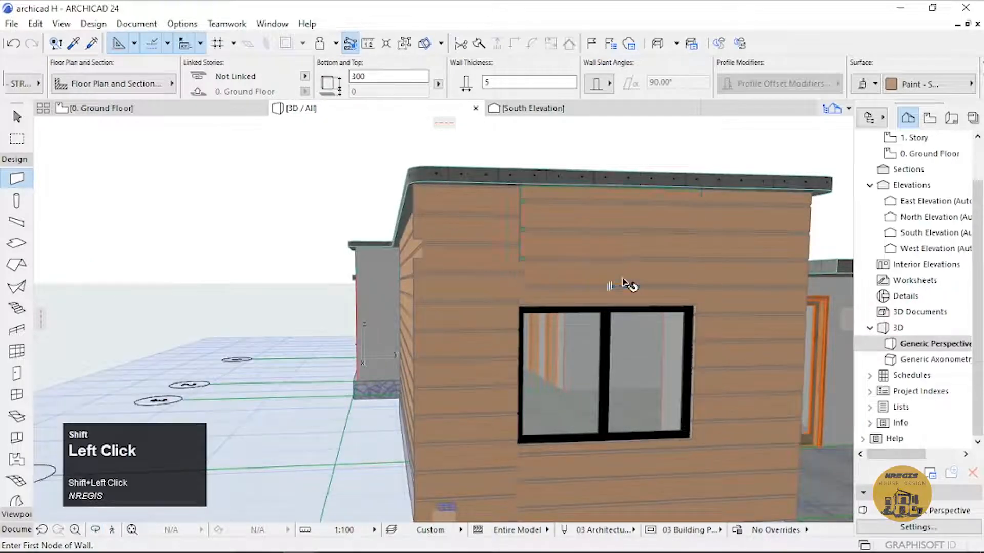
left_click(623, 279)
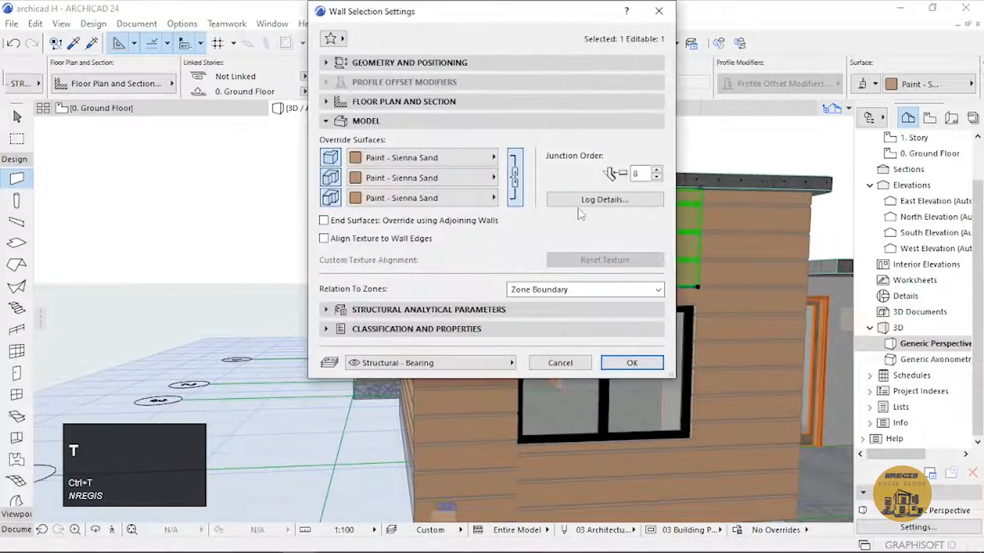
left_click(589, 201)
left_click(600, 380)
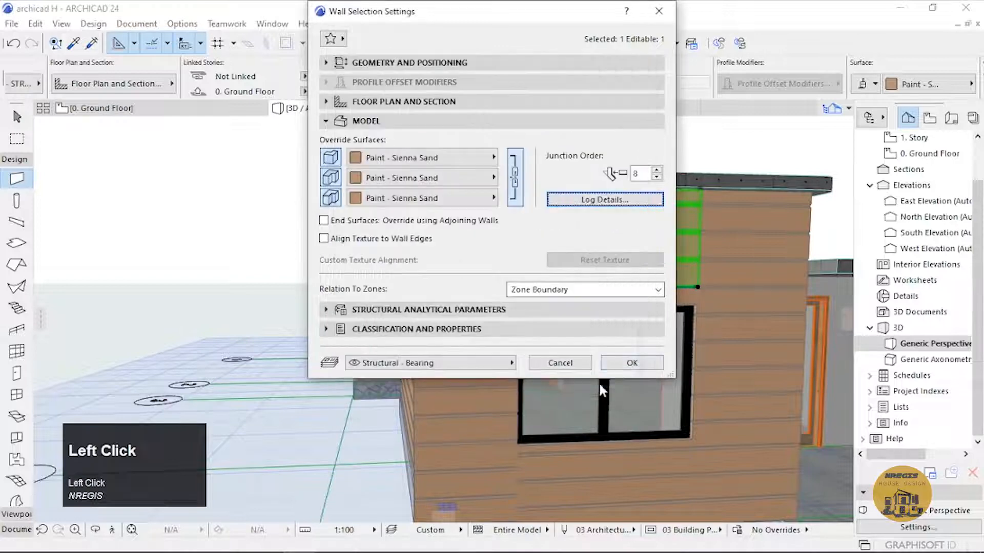
left_click(629, 362)
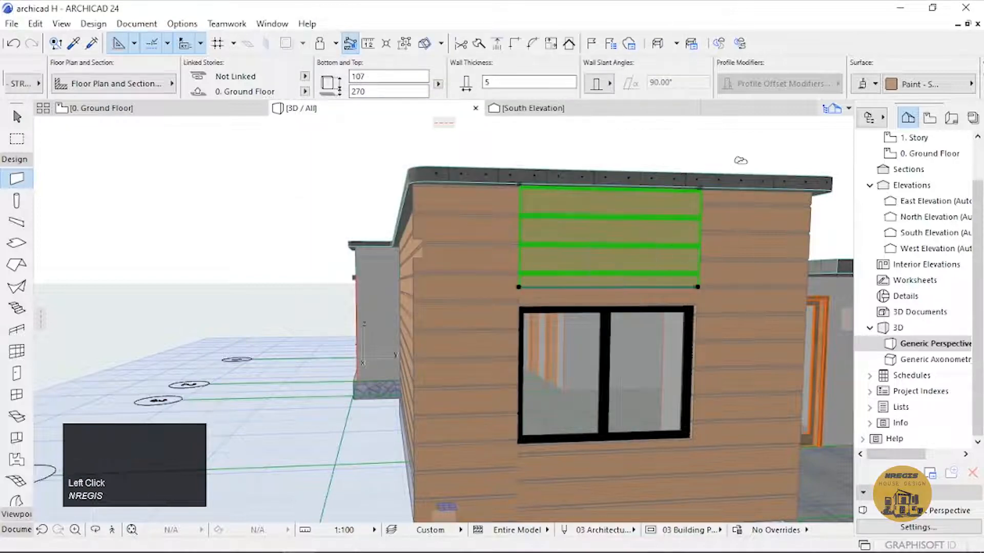
key("Escape")
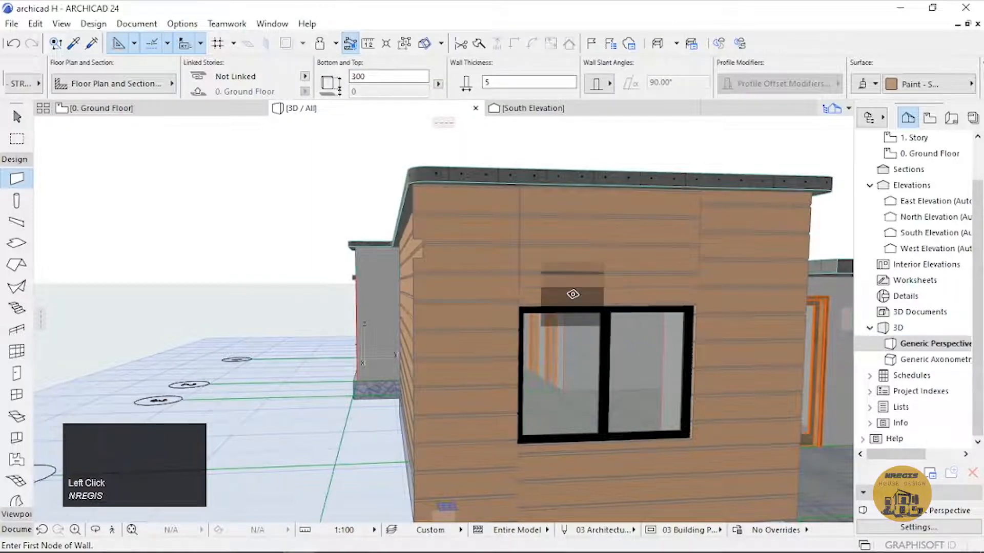
Set the log wall strip between the window and the porch side to start with a half log.
middle_click_drag(573, 292, 457, 287)
scroll(451, 260, "up", 5)
scroll(451, 260, "down", 5)
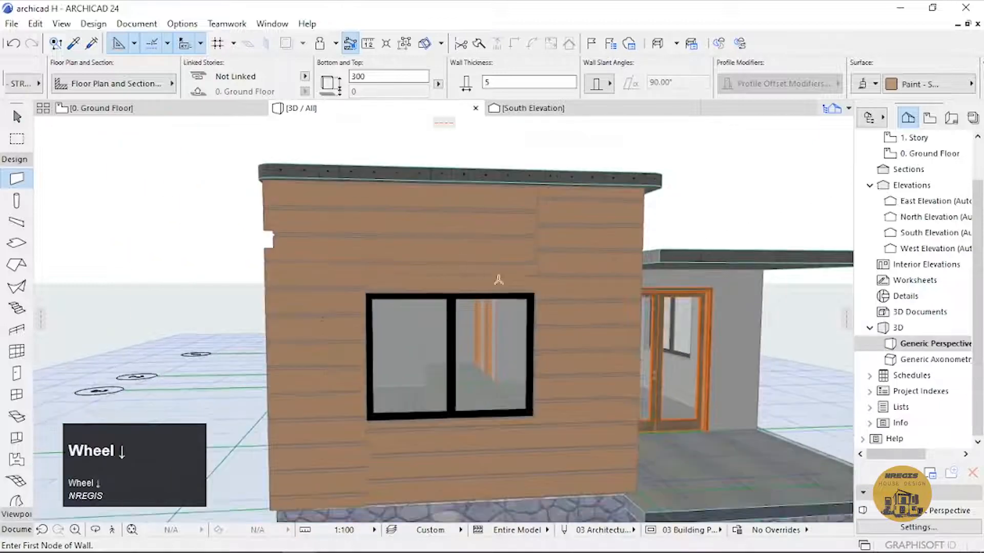
left_click(595, 324, "shift")
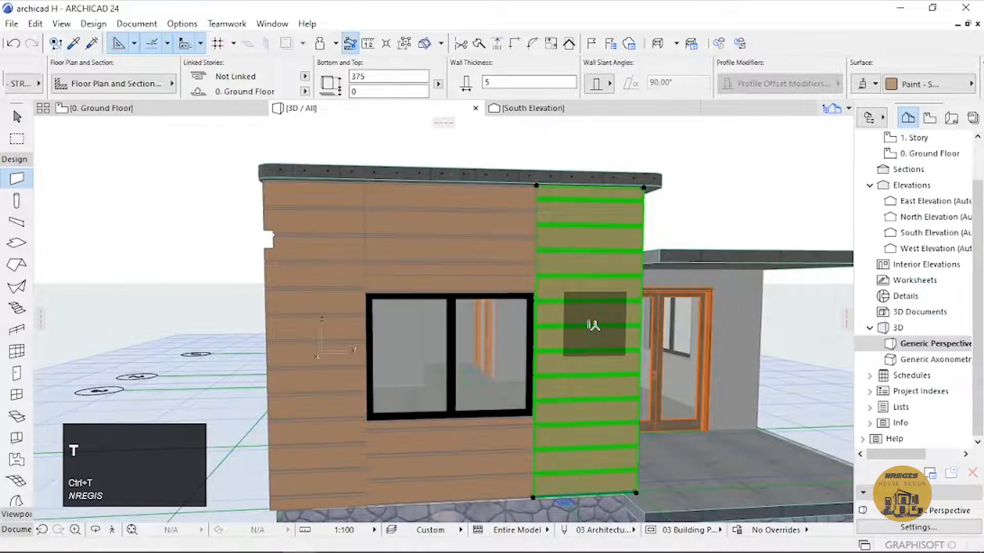
key("ctrl+t")
left_click(622, 200)
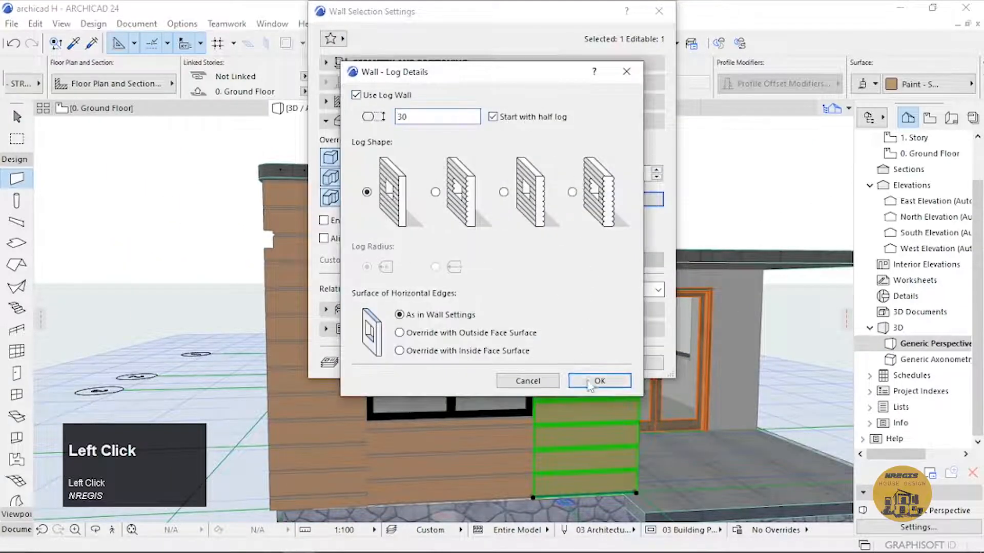
left_click(599, 381)
left_click(632, 362)
left_click(765, 185)
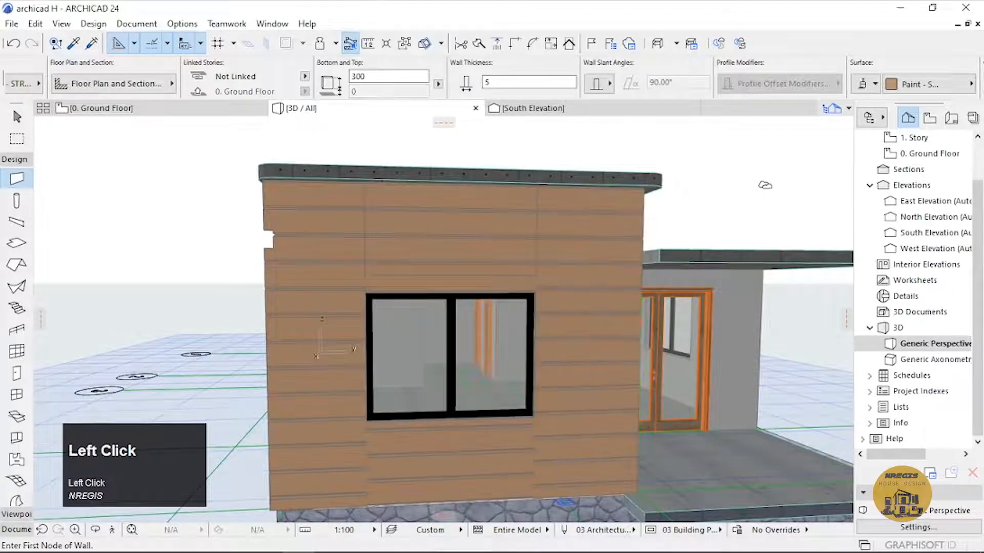
Set the log wall panel below the window to start with a half log.
scroll(620, 259, "down", 3)
middle_click_drag(620, 259, 624, 268)
scroll(592, 288, "up", 5)
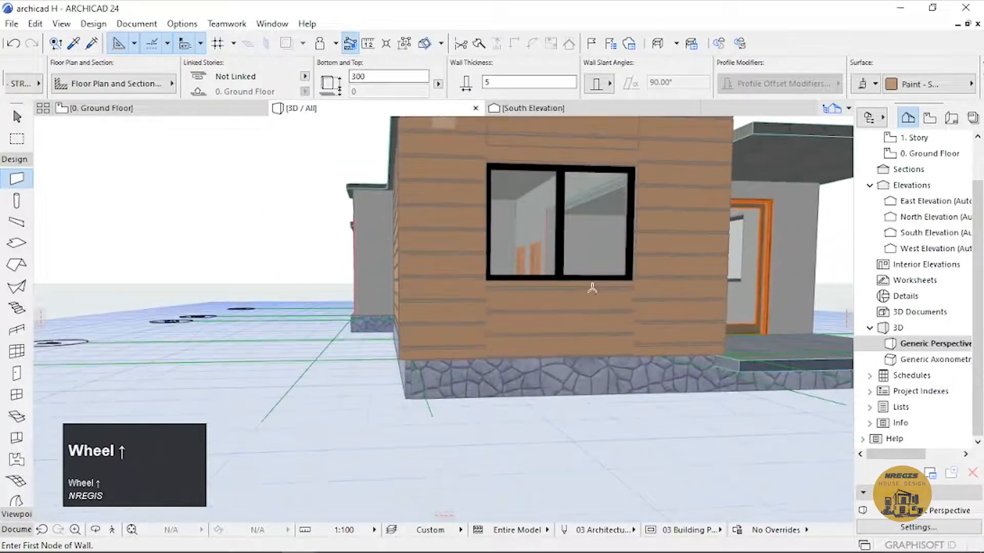
left_click(560, 333, "shift")
key("ctrl+t")
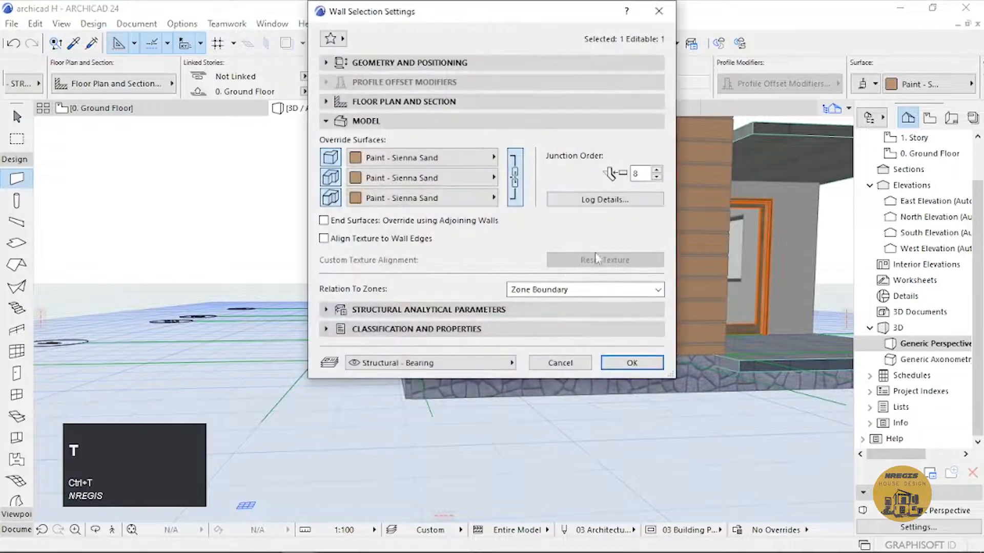
left_click(602, 201)
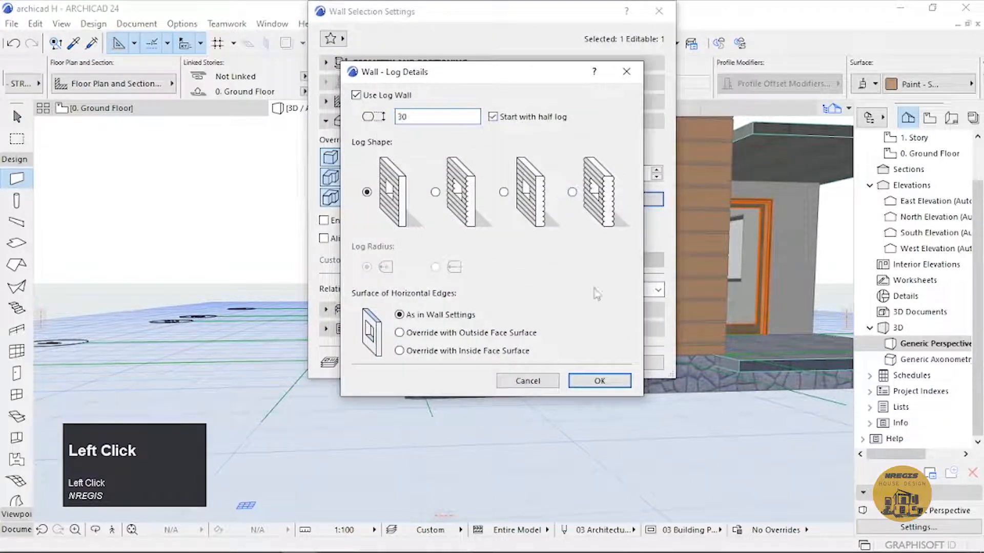
left_click(600, 381)
left_click(630, 363)
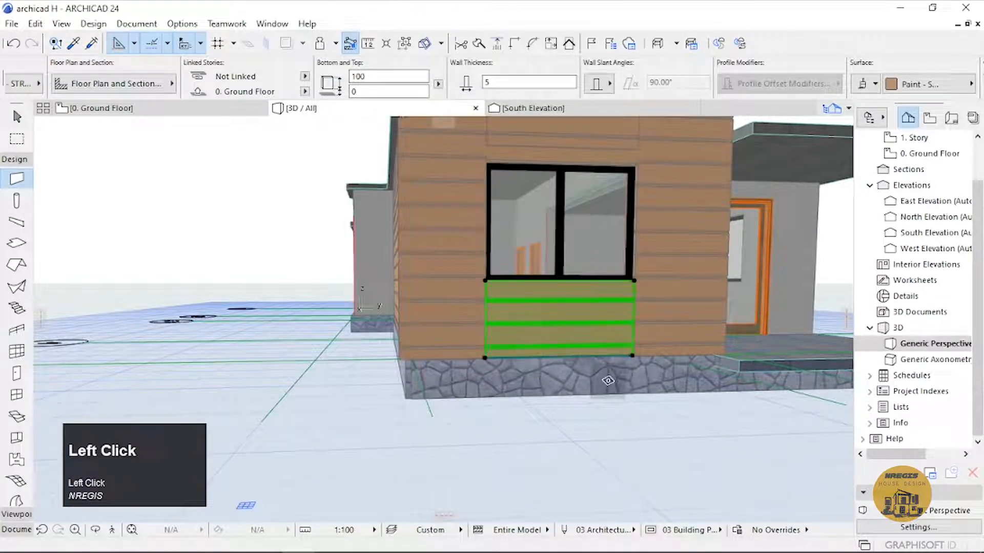
scroll(464, 406, "down", 3)
left_click(547, 433)
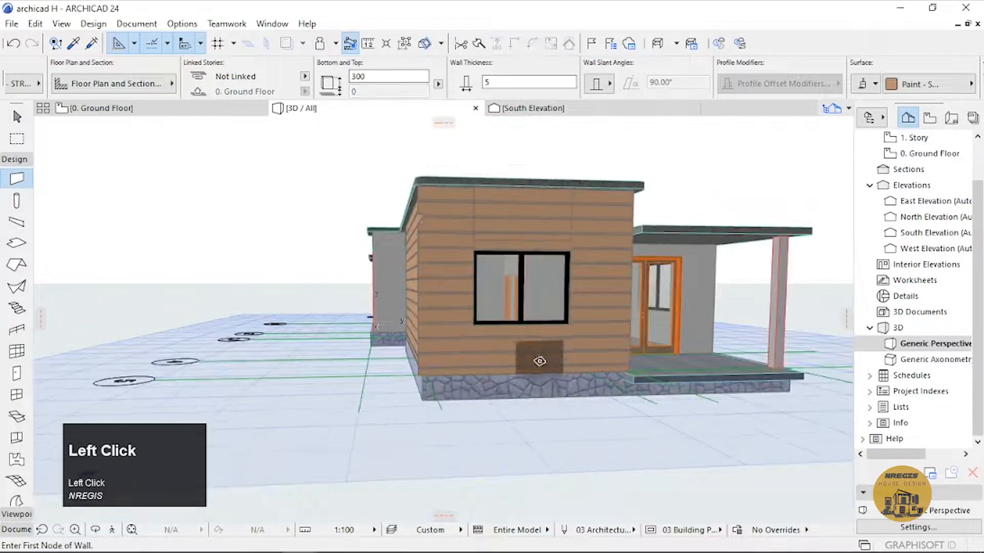
Delete the narrow wall strip directly above the window frame.
scroll(540, 362, "up", 2)
left_click_drag(523, 355, 489, 307)
middle_click_drag(481, 315, 444, 339)
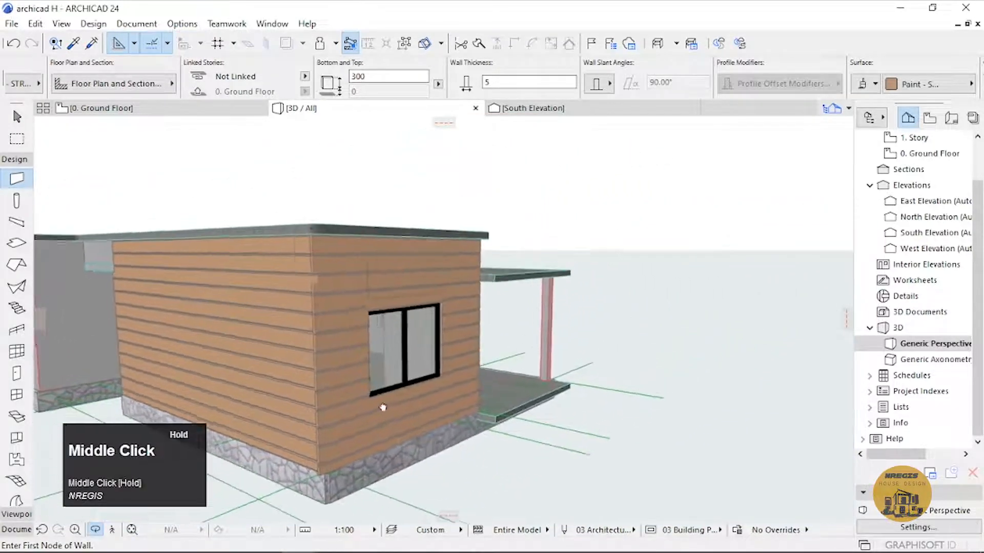
scroll(405, 343, "up", 2)
left_click_drag(404, 343, 367, 302)
scroll(388, 299, "up", 2)
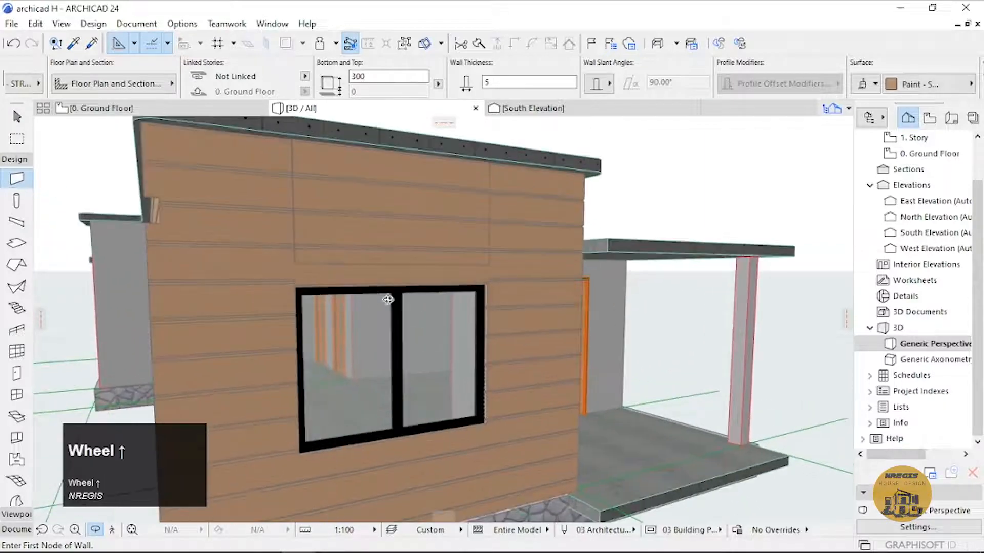
middle_click_drag(410, 338, 364, 410)
scroll(351, 333, "up", 2)
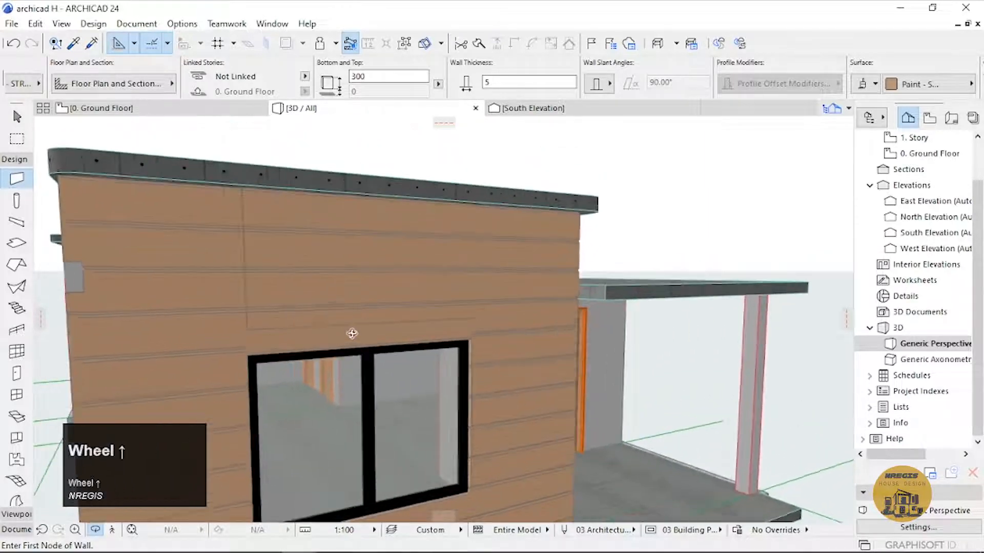
key("Escape")
key("shift")
left_click(353, 334, "shift")
key("Delete")
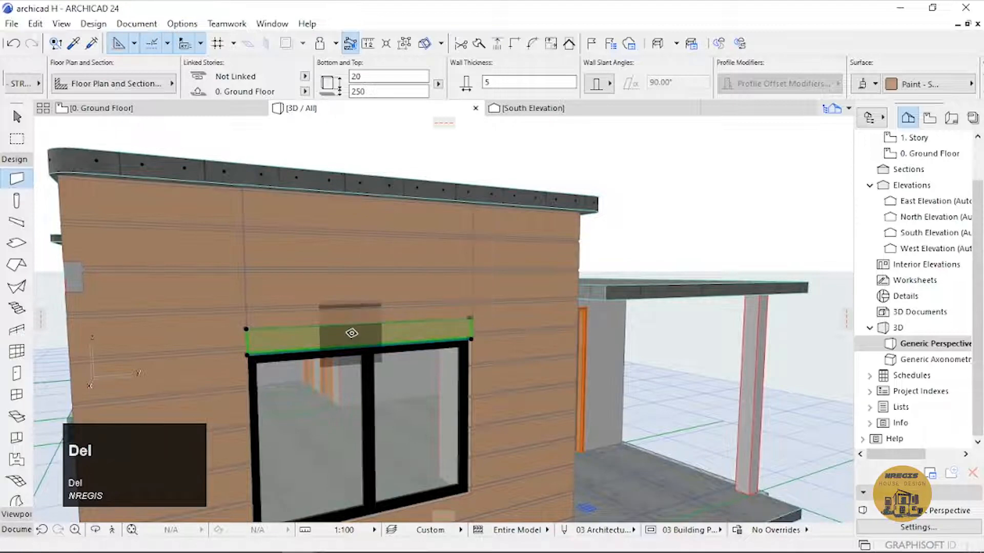
Stretch the lower edge of the large wall panel above the window down to the window frame.
scroll(352, 333, "up", 2)
left_click(352, 322, "shift")
left_click(220, 323)
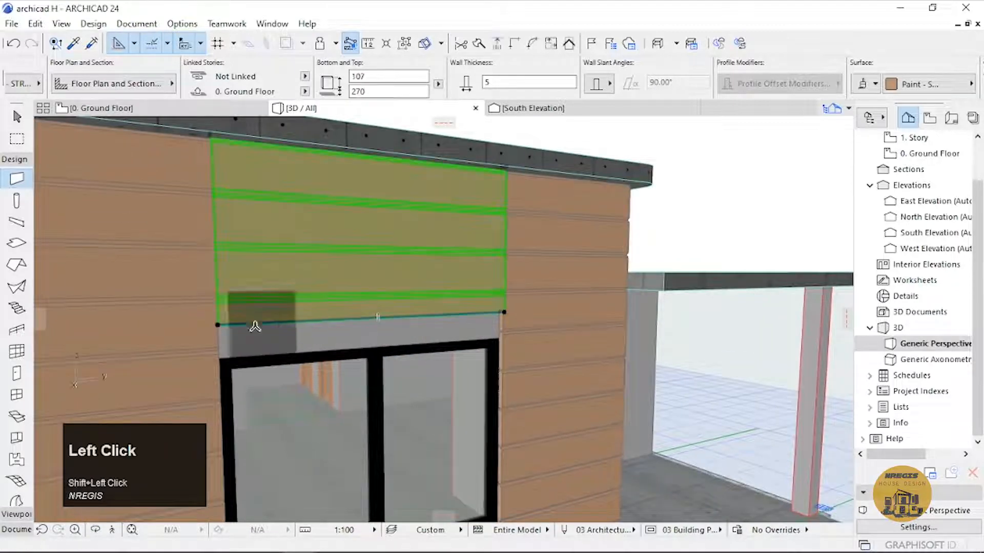
left_click(224, 356)
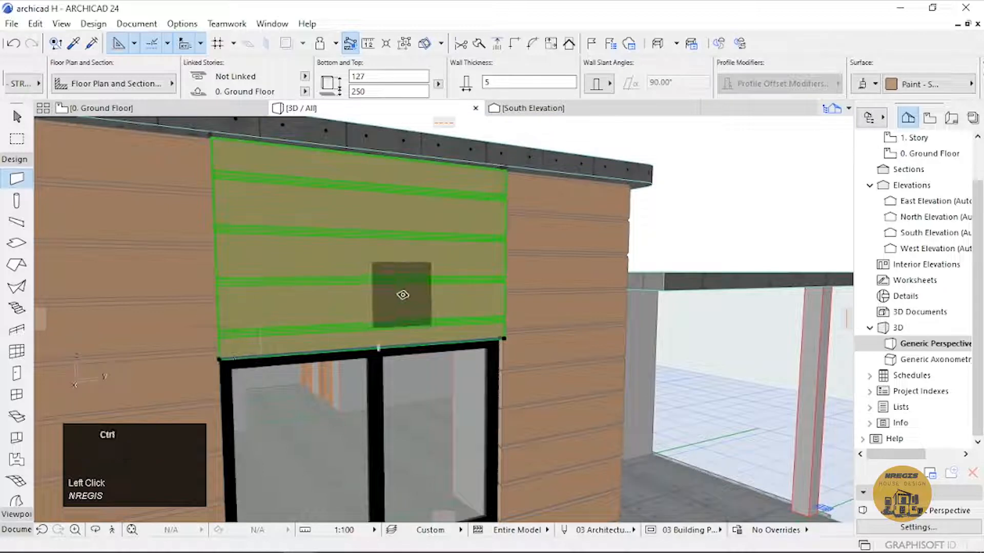
Undo both the panel stretch and the deletion of the narrow wall strip above the window.
key("ctrl+z")
left_click(380, 296)
scroll(227, 339, "up", 5)
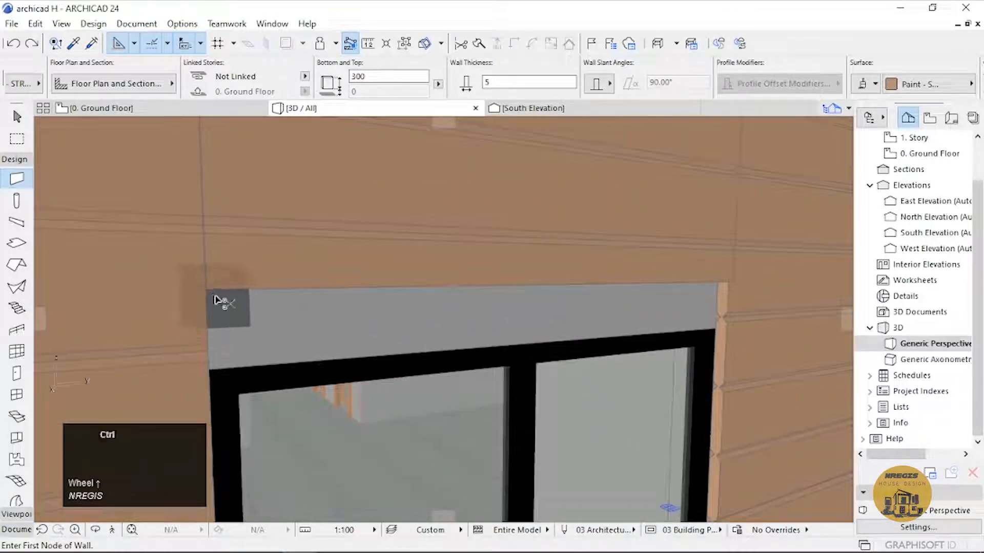
key("ctrl+z")
Set the narrow wall strip directly above the window to start with a half log, then deselect it.
scroll(341, 335, "down", 4)
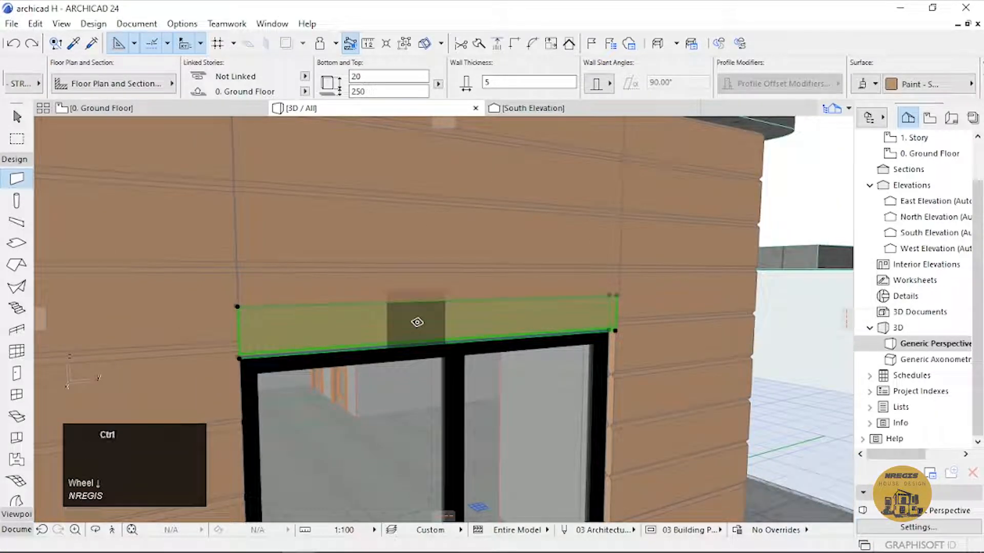
left_click(578, 201)
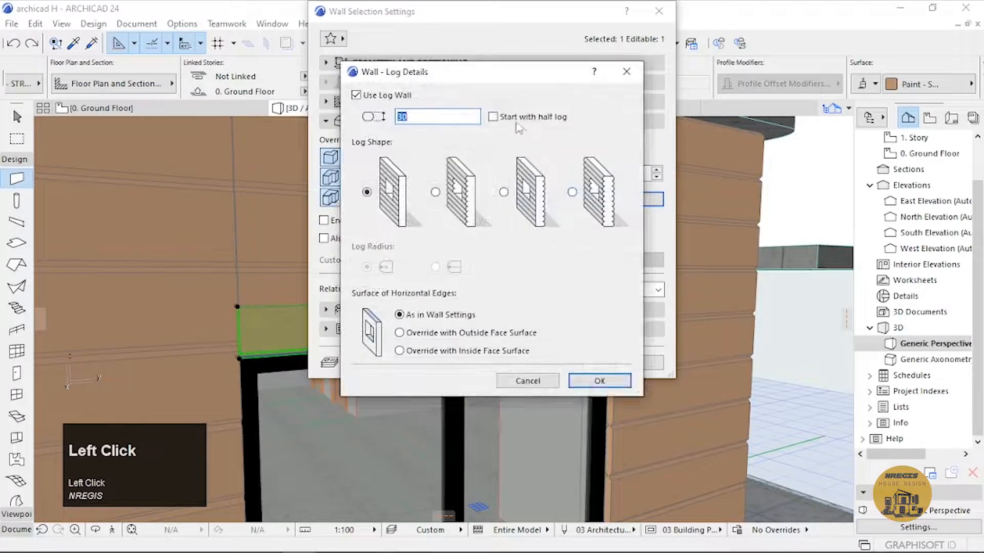
left_click(600, 381)
left_click(634, 361)
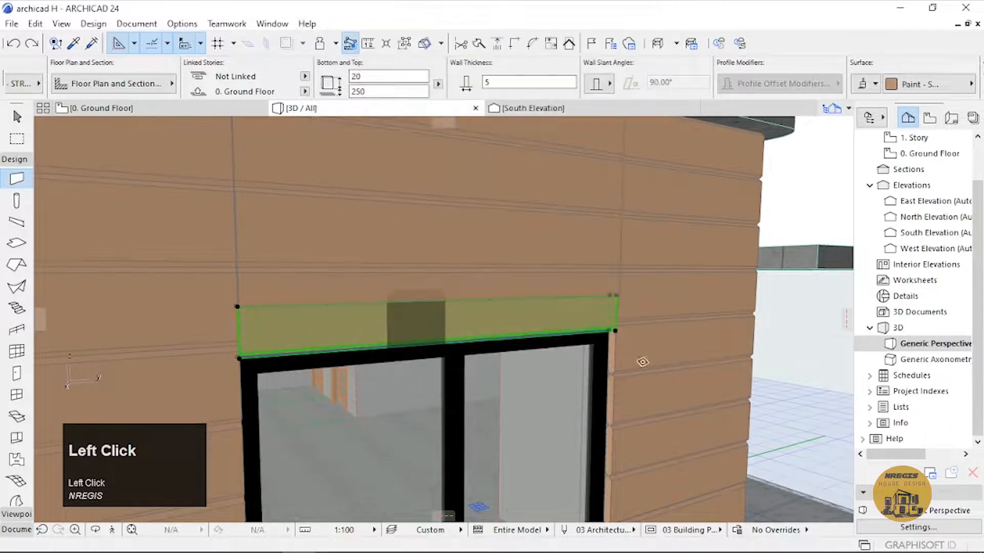
left_click(792, 310)
scroll(591, 404, "down", 5)
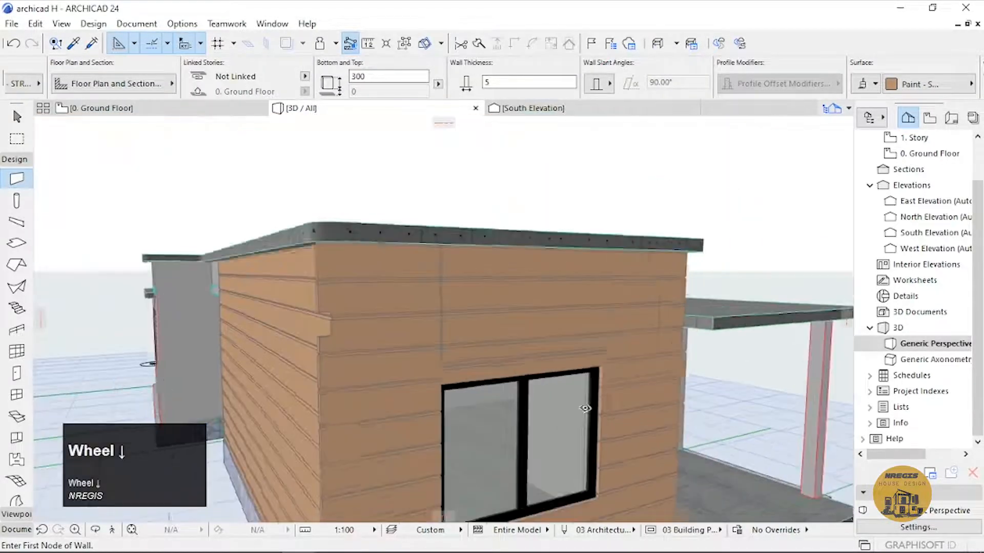
Draw a cladding wall along the lower edge of the grey wall above the orange-framed door, from the log cladding to the inner corner.
key("o")
left_click_drag(582, 419, 399, 367)
scroll(391, 402, "down", 3)
scroll(493, 425, "down", 3)
scroll(416, 358, "up", 5)
scroll(326, 333, "up", 5)
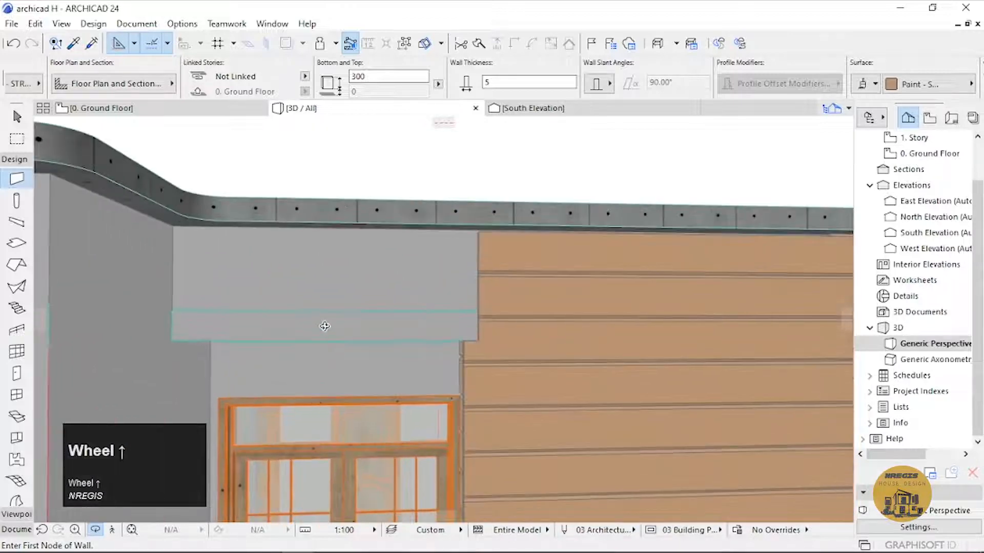
left_click_drag(326, 326, 368, 369)
scroll(374, 364, "up", 4)
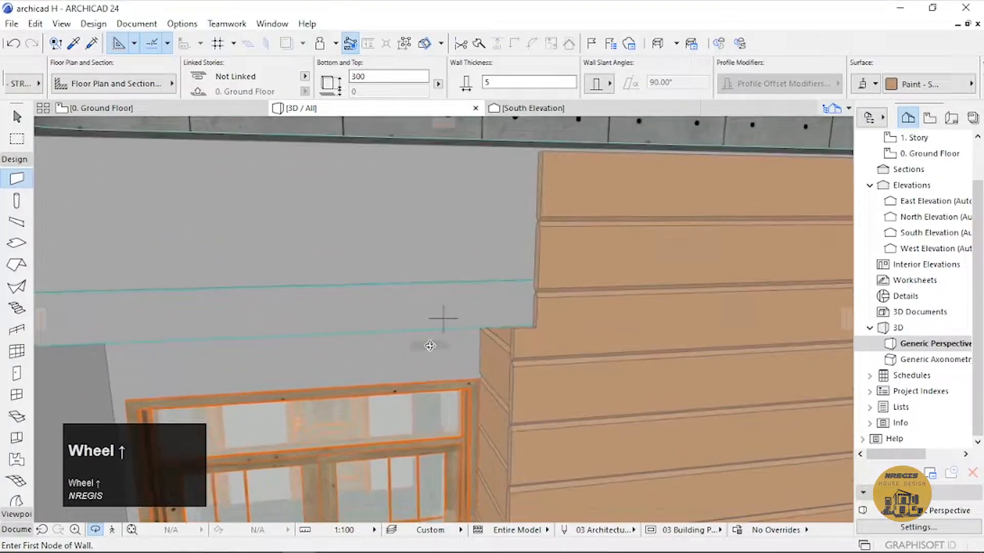
key("Escape")
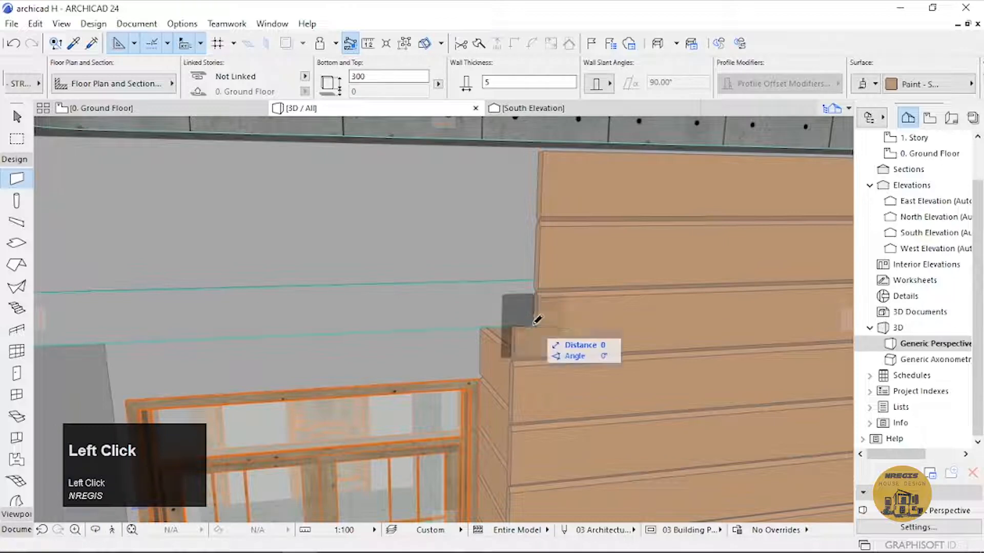
key("Escape")
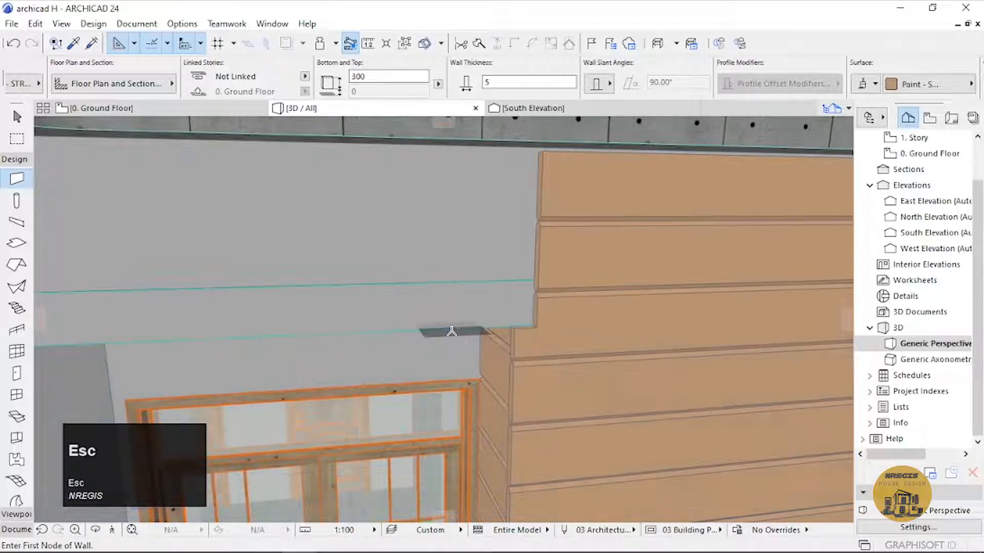
left_click(534, 323)
scroll(169, 328, "down", 2)
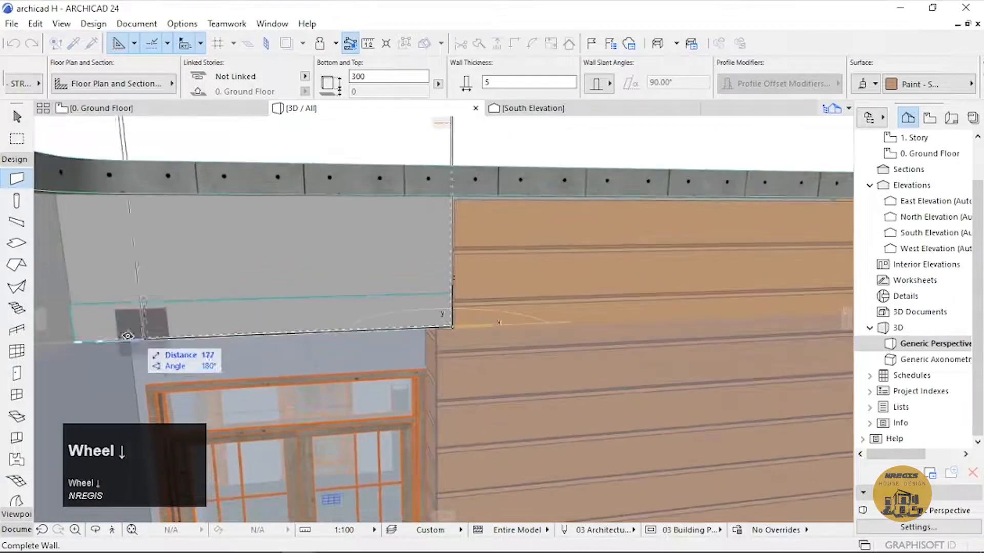
left_click(78, 338)
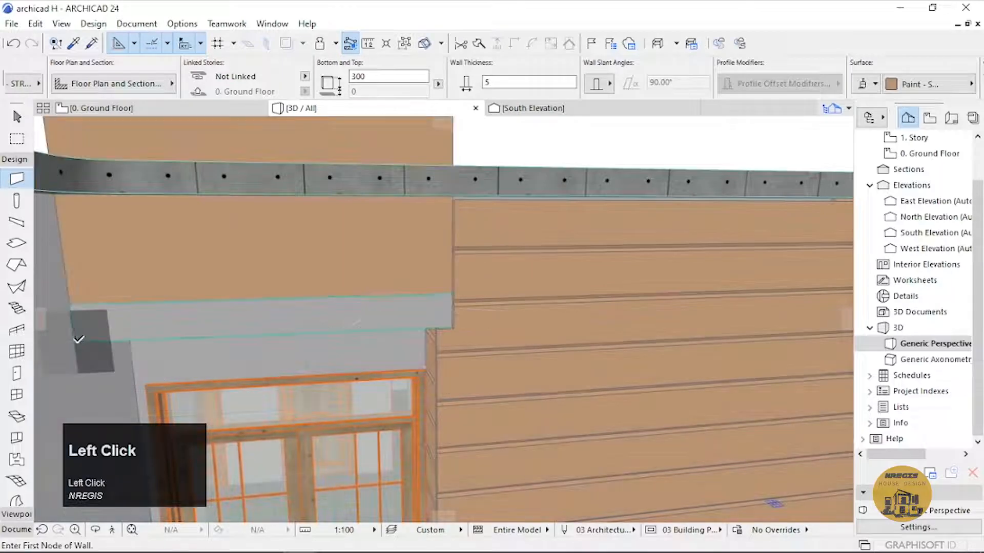
Flip the new cladding wall above the orange-framed door about its reference line.
scroll(324, 342, "down", 4)
scroll(324, 341, "up", 6)
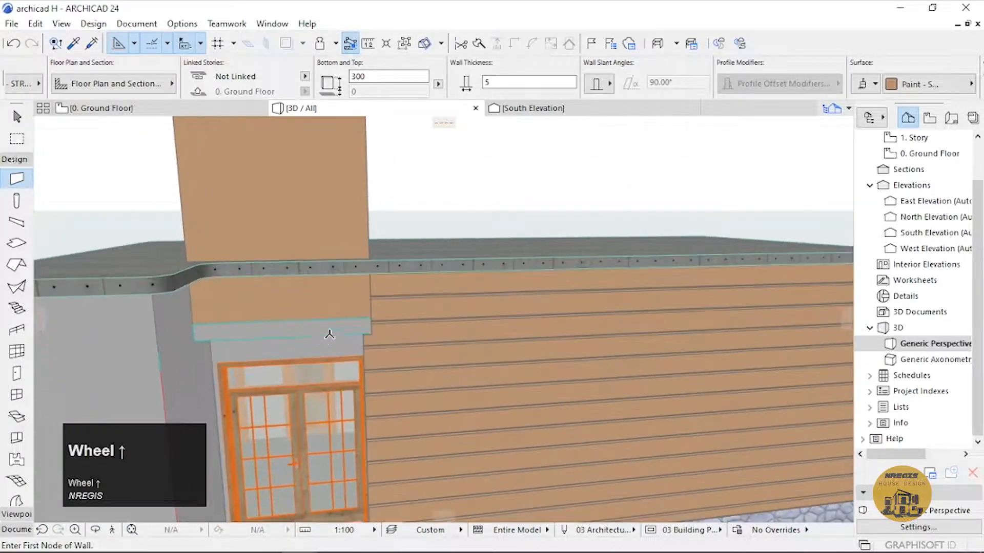
key("o")
mouse_move(360, 319)
left_mouse_down()
mouse_move(481, 325)
mouse_move(377, 327)
left_mouse_up()
left_click(375, 283, "shift")
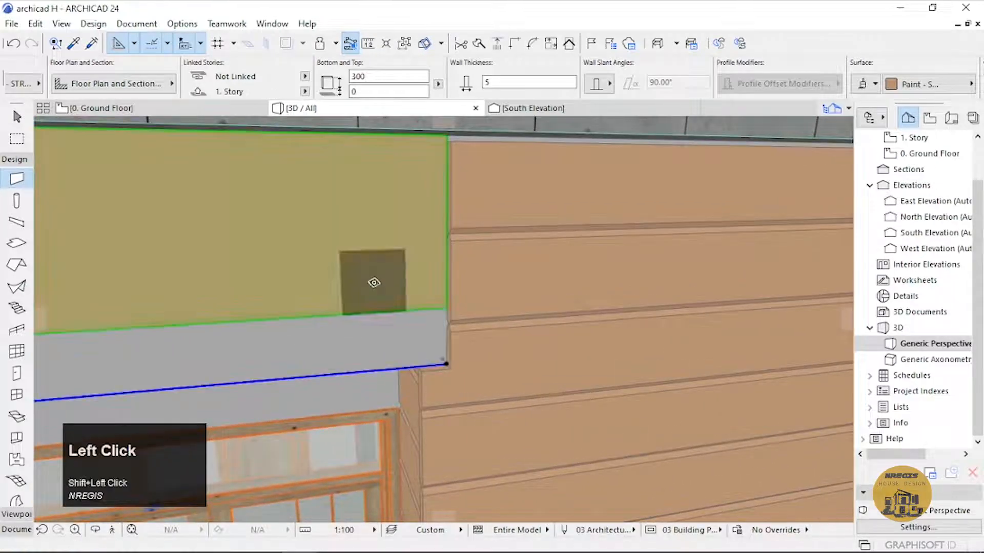
scroll(295, 90, "up", 2)
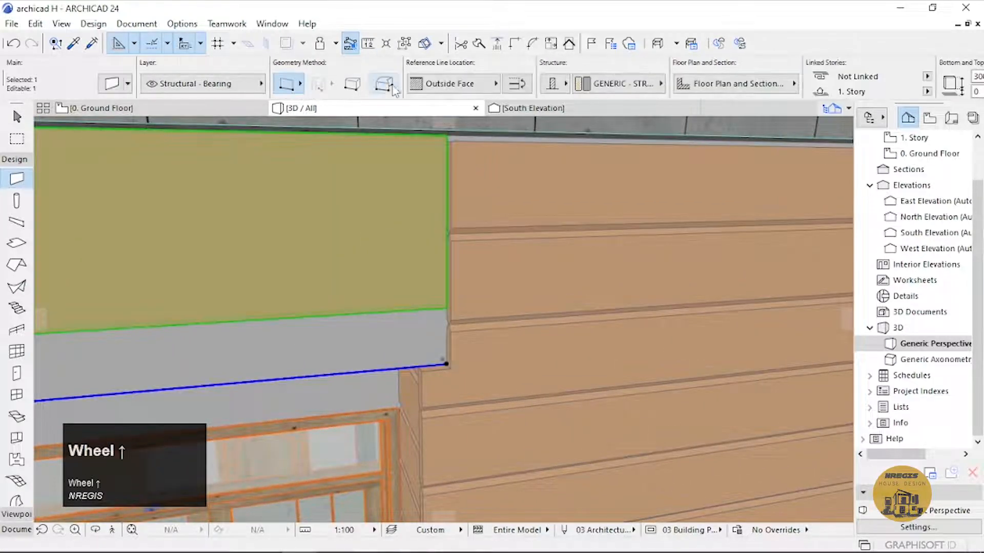
left_click(515, 85)
Lower the top of the cladding wall above the door to the roof slab's underside, giving a height of 75.
scroll(518, 279, "down", 5)
middle_click_drag(517, 320, 470, 440)
left_click(463, 137)
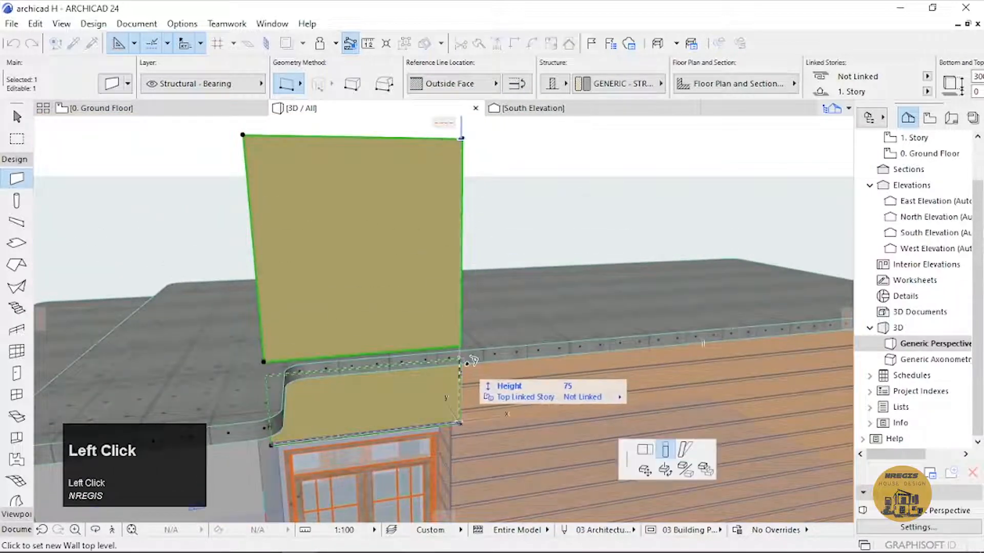
left_click(465, 368)
key("o")
left_click_drag(467, 368, 415, 340)
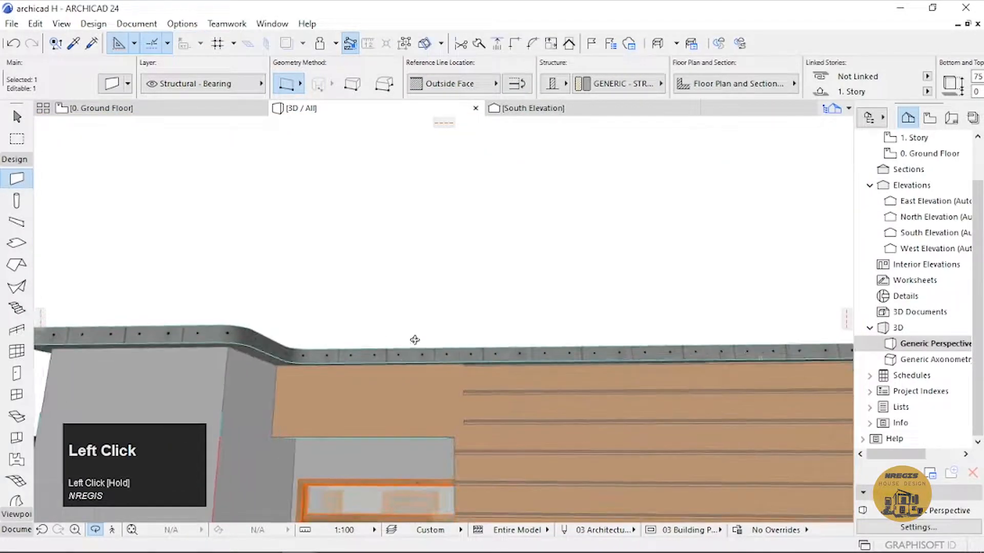
key("Escape")
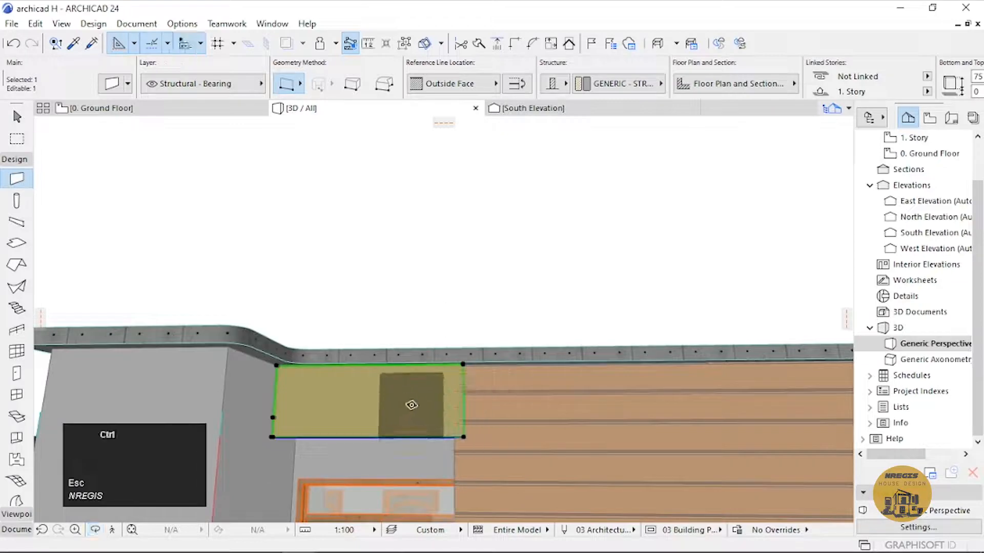
Make the wall above the door a log wall with log height 30 that starts with a half log, then deselect it.
key("ctrl+t")
left_click(629, 200)
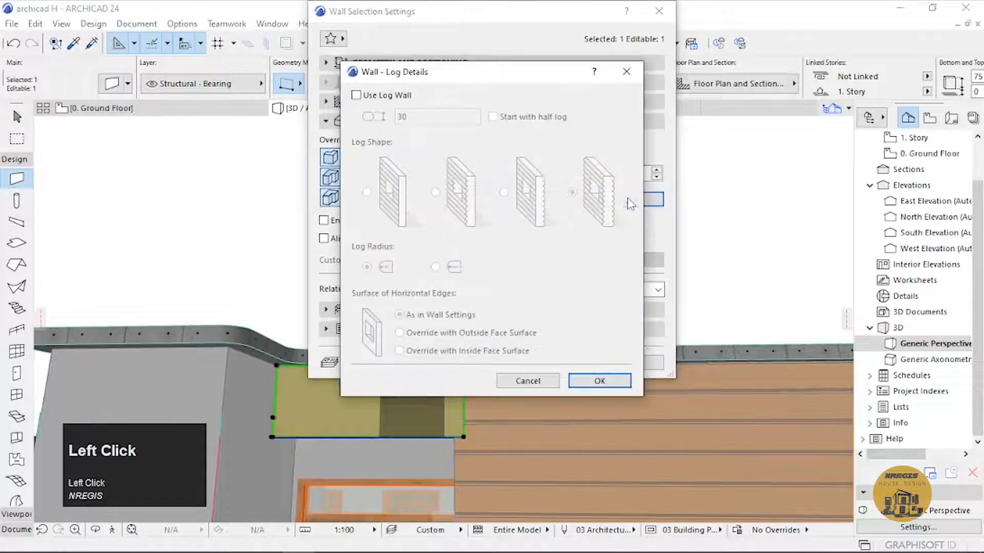
left_click(357, 96)
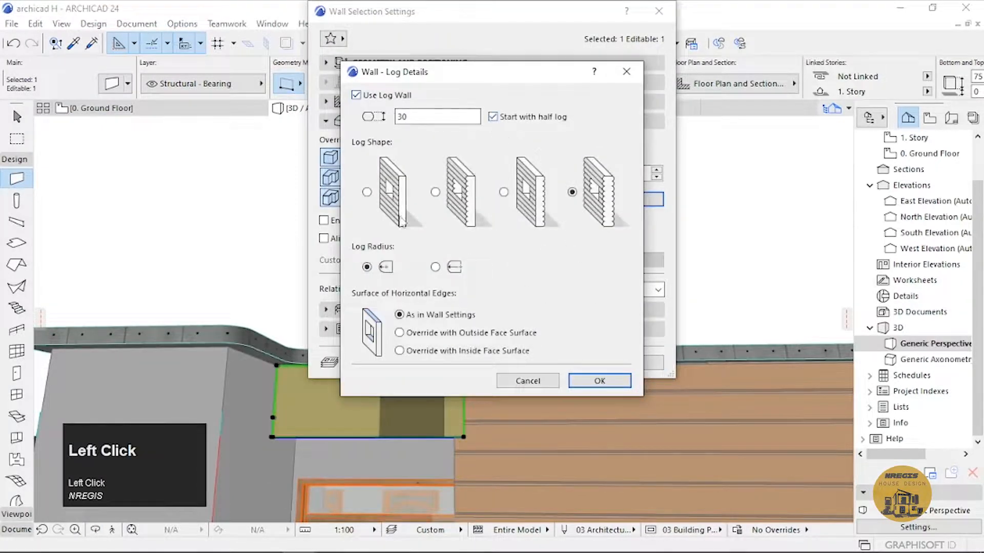
left_click(583, 385)
left_click(629, 362)
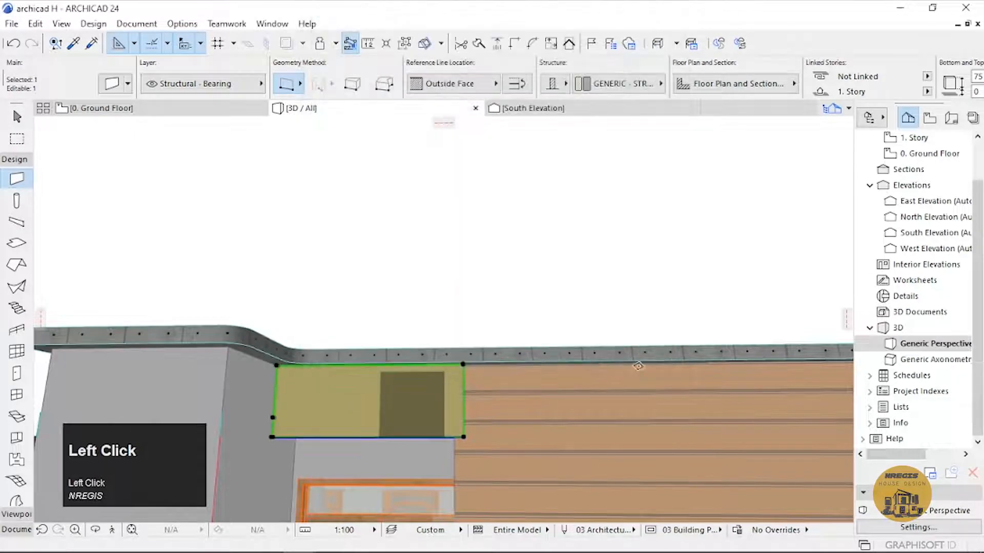
left_click(535, 296)
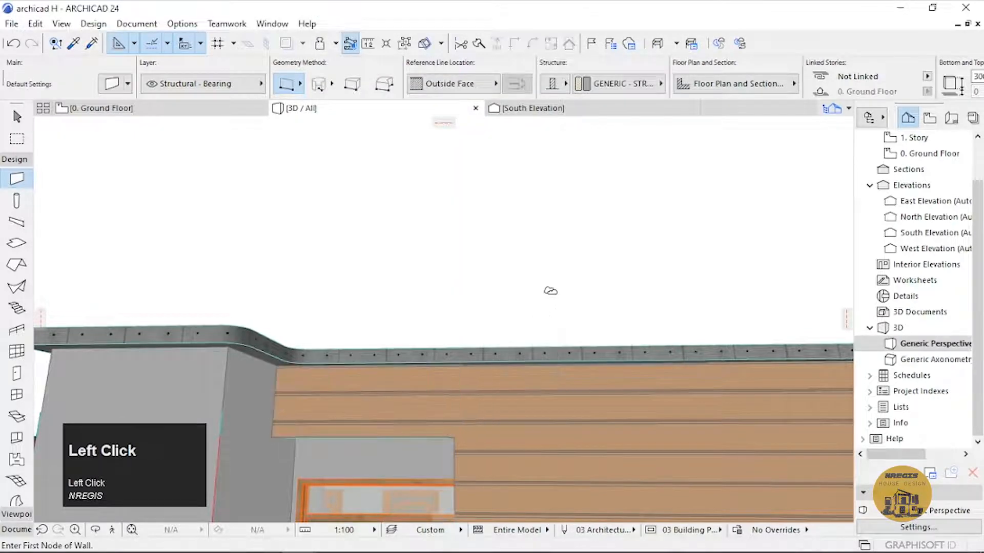
Measure the length of the grey upper wall between the lower and upper roof slabs.
left_click_drag(550, 291, 463, 395)
scroll(558, 281, "down", 5)
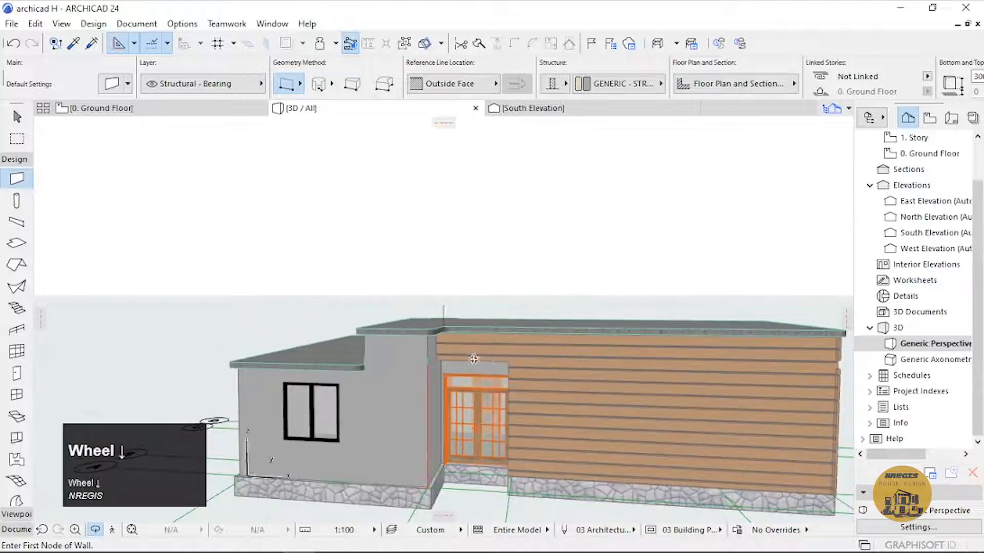
left_click_drag(473, 358, 282, 376)
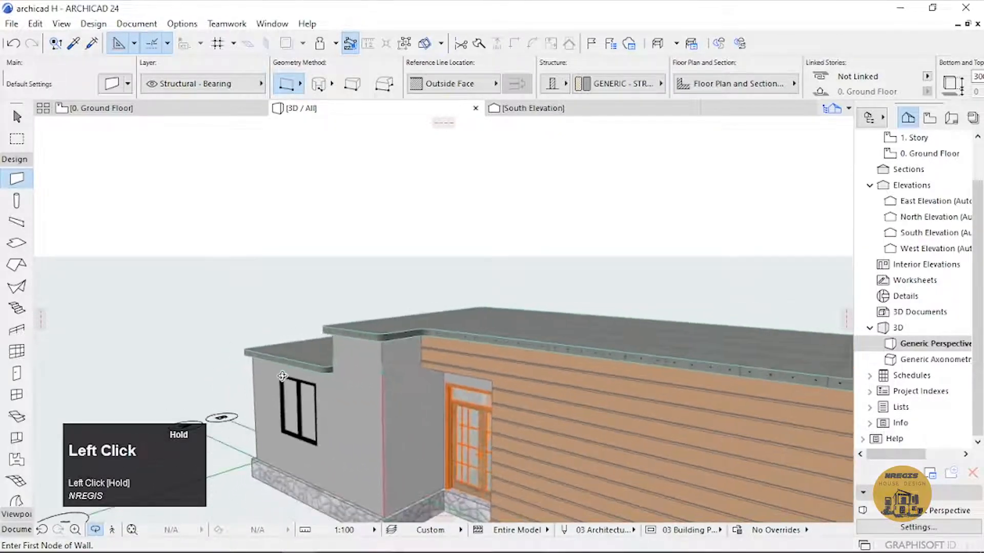
left_click_drag(405, 379, 529, 358)
scroll(389, 374, "up", 4)
scroll(360, 343, "up", 3)
left_click_drag(360, 343, 321, 351)
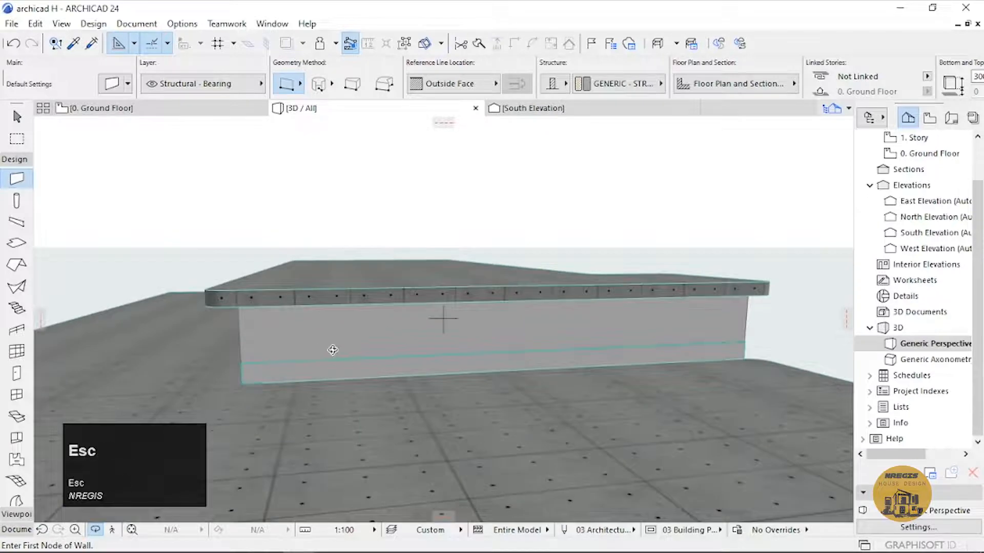
key("m")
left_click(238, 313)
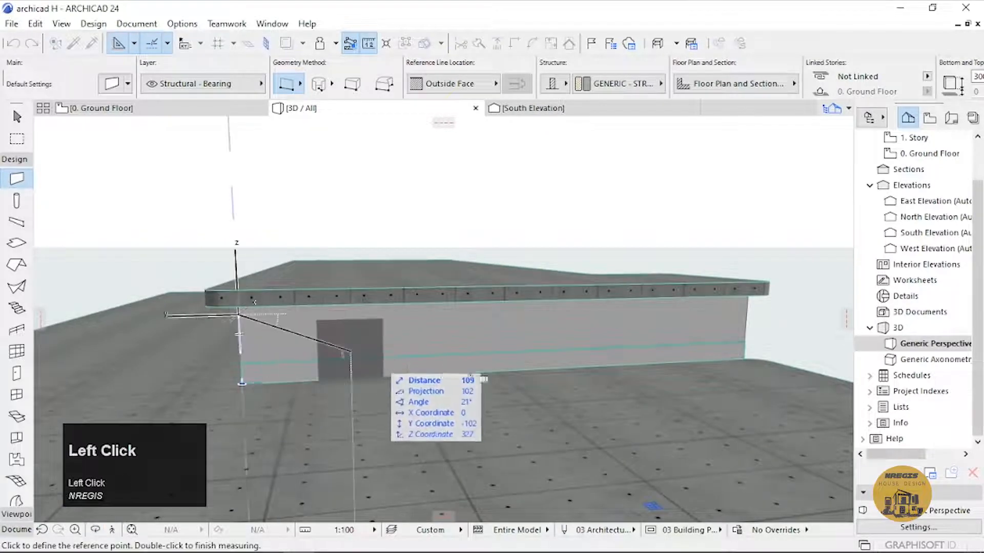
middle_click_drag(679, 357, 569, 288)
left_click(569, 289)
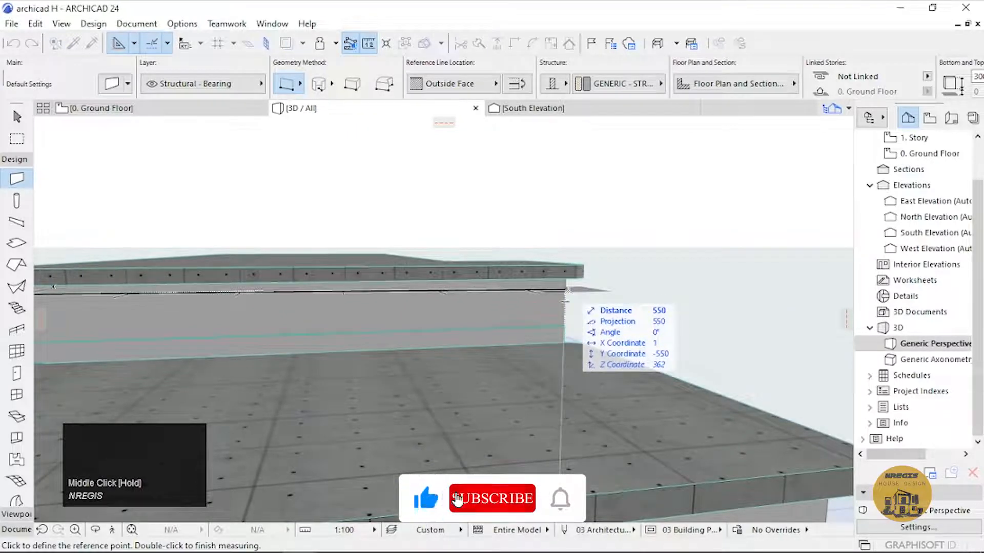
key("Escape")
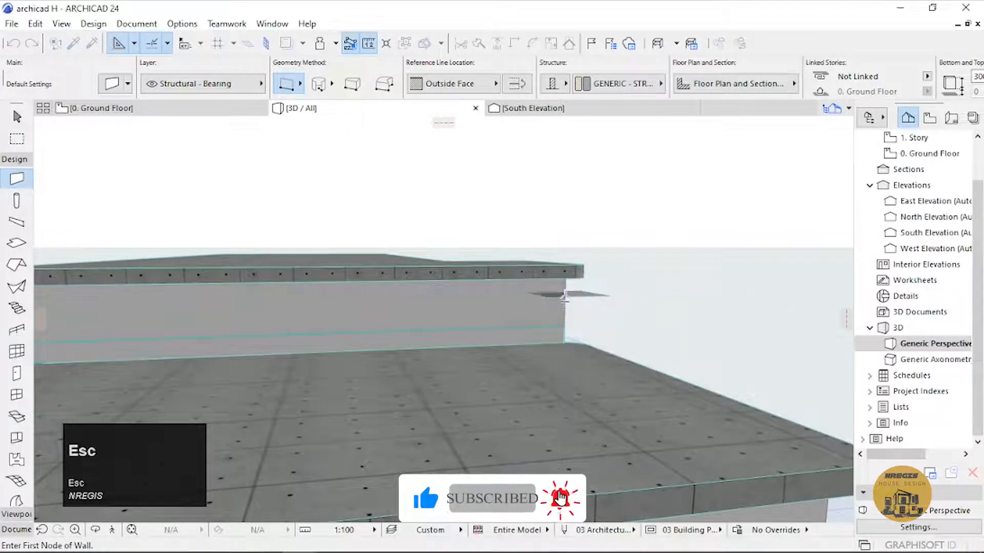
Draw a cladding wall along the base of the grey upper wall, from its corner to about the middle.
scroll(563, 297, "down", 3)
middle_click_drag(563, 297, 343, 290)
scroll(343, 290, "up", 2)
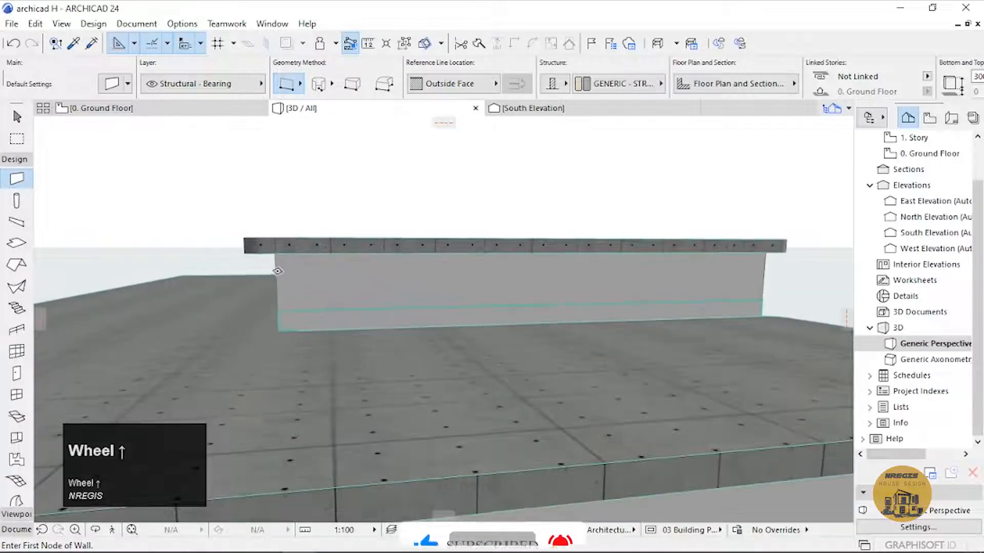
left_click(278, 330)
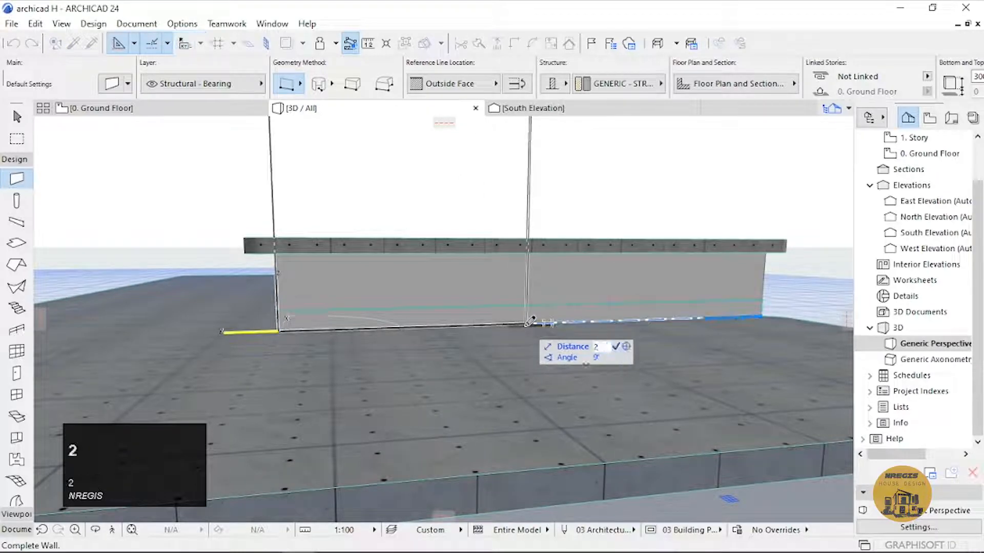
key("Return")
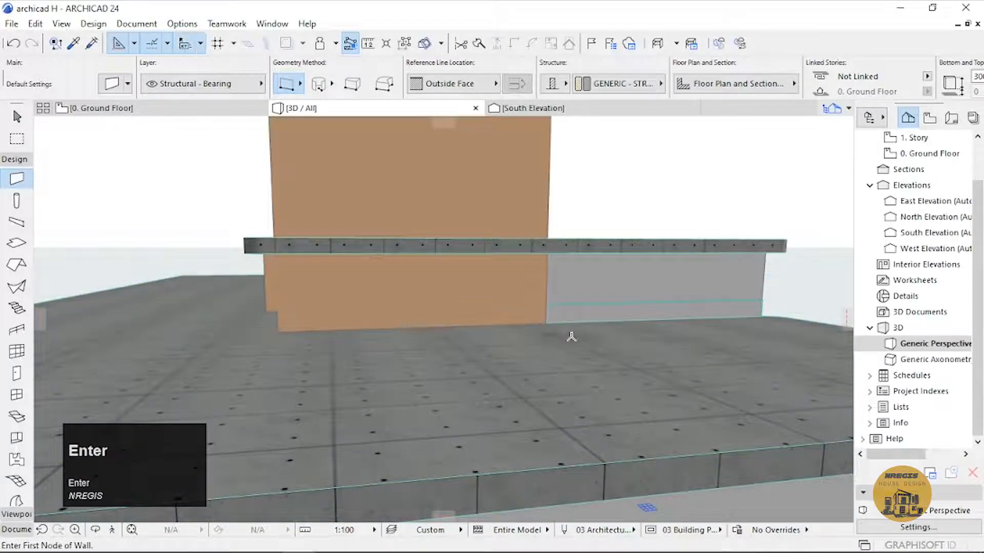
Lower the top of the new upper cladding wall to the underside of the upper roof slab, giving a height of 75.
middle_click_drag(353, 371, 397, 413)
scroll(414, 352, "down", 2)
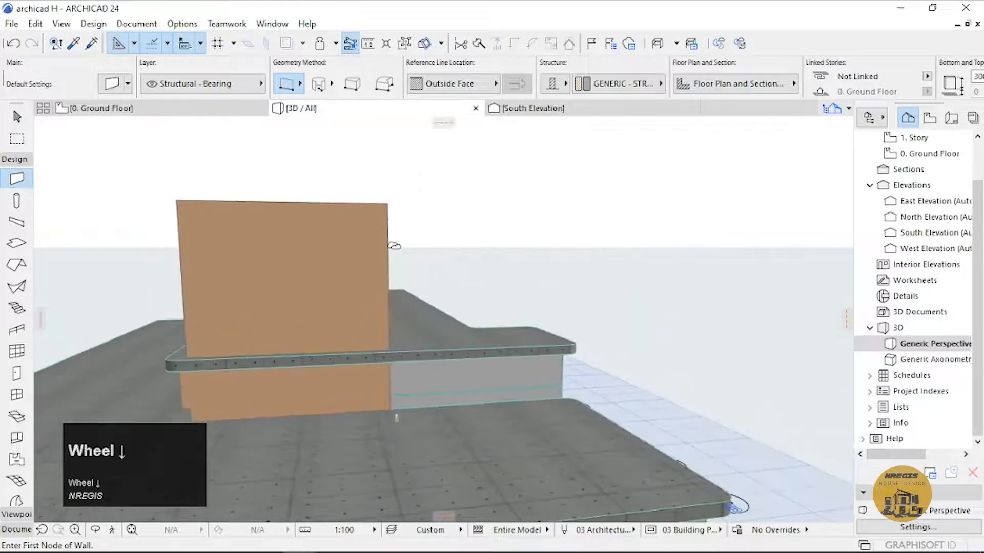
key("Escape")
left_click(386, 208, "shift")
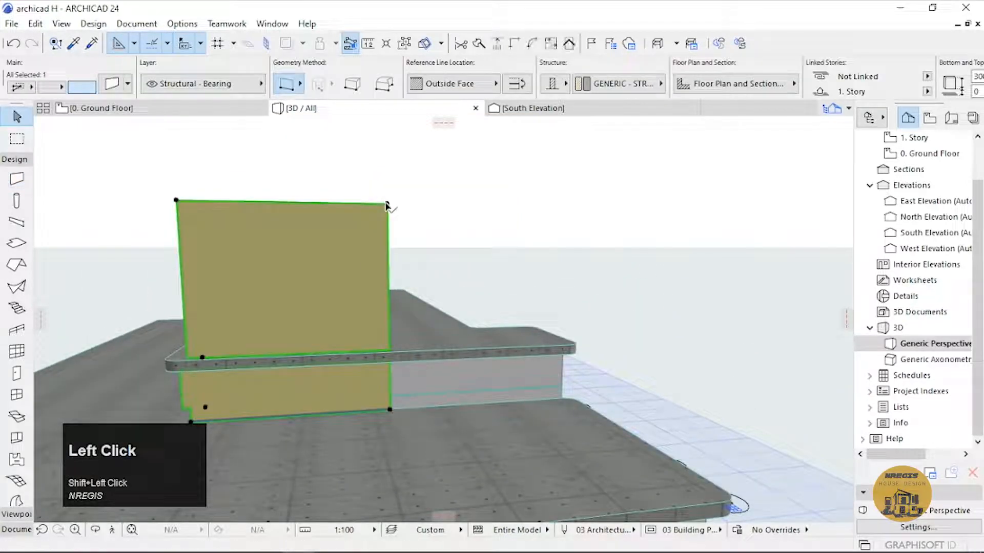
left_click(387, 206)
left_click(468, 202)
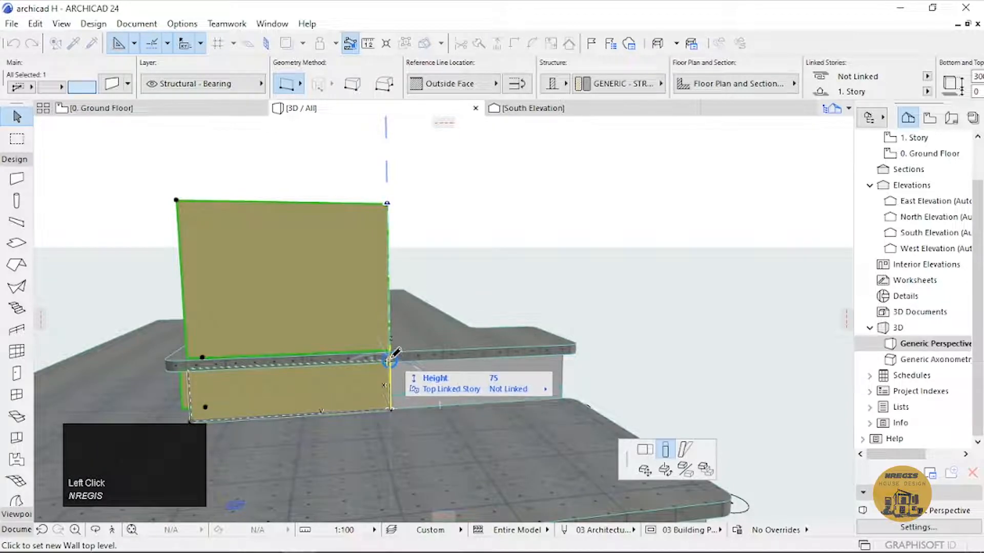
left_click(391, 362)
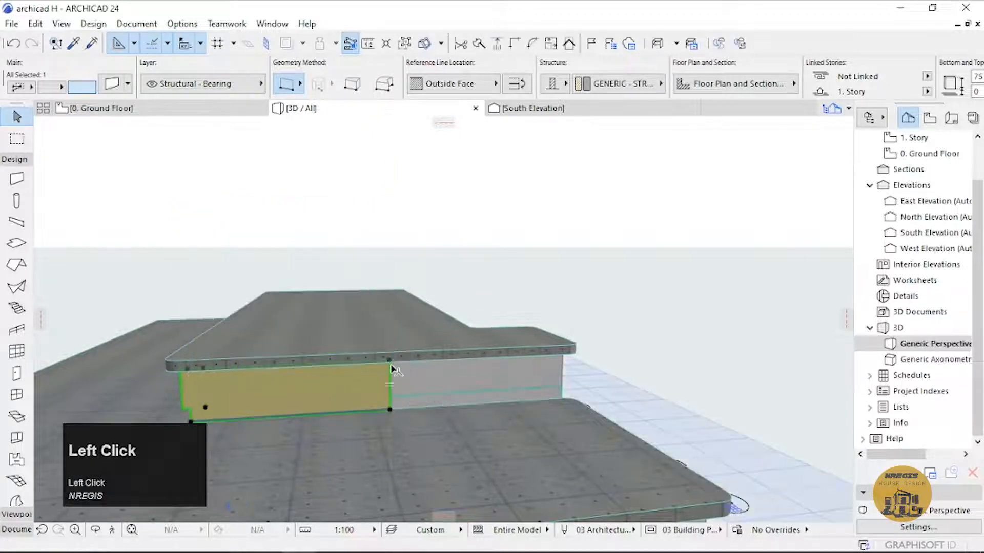
Deselect the shortened cladding wall and copy its settings to the Wall tool.
middle_click_drag(391, 366, 364, 362, "shift")
mouse_move(364, 363)
left_mouse_down()
mouse_move(567, 398)
mouse_move(532, 369)
mouse_move(378, 368)
left_mouse_up()
scroll(575, 369, "up", 2)
left_click_drag(575, 369, 481, 377)
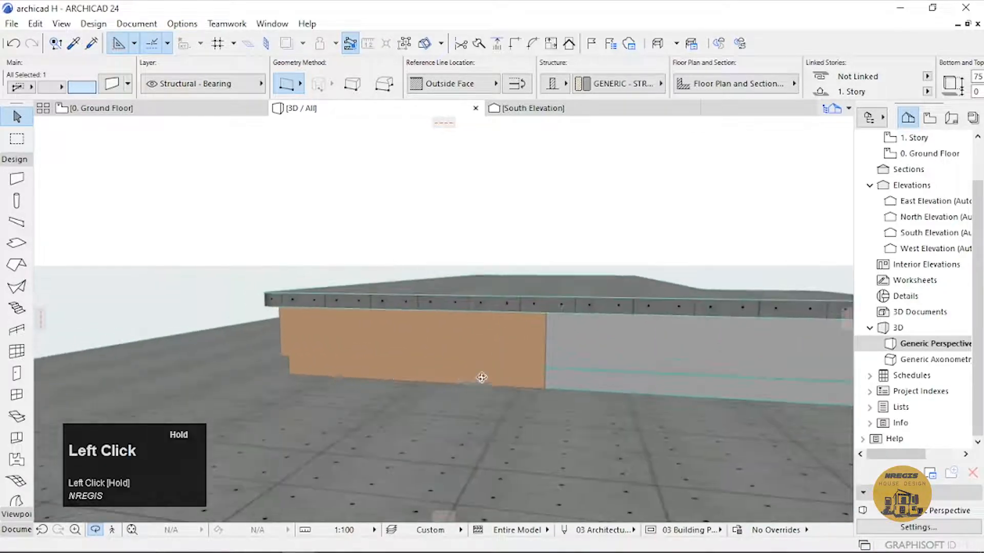
scroll(504, 379, "up", 3)
key("Escape")
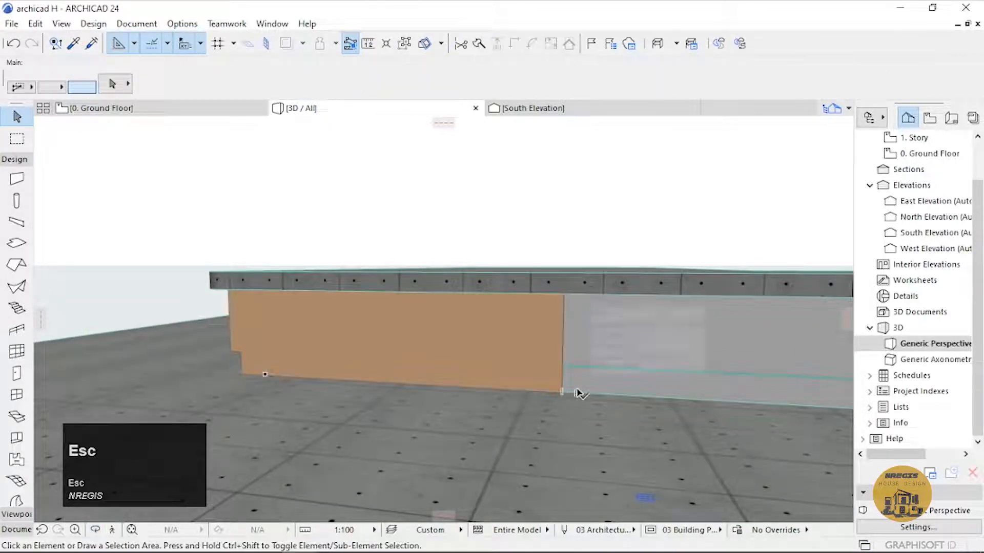
left_click(567, 396)
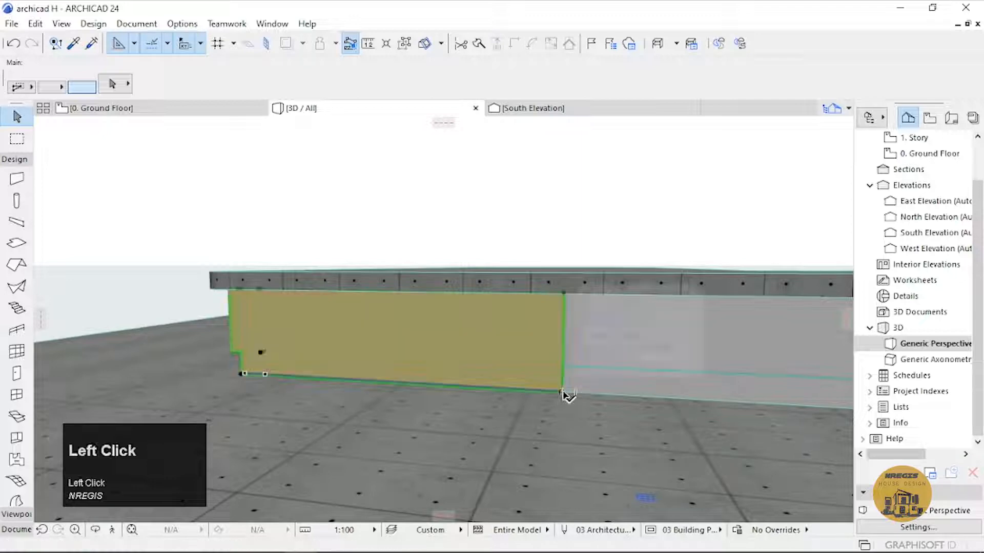
key("Escape")
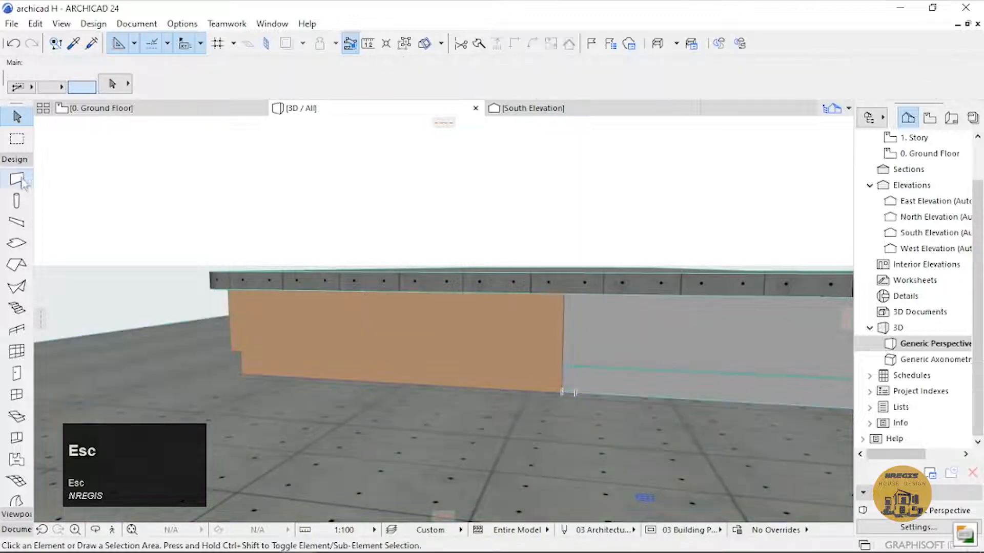
left_click(17, 178)
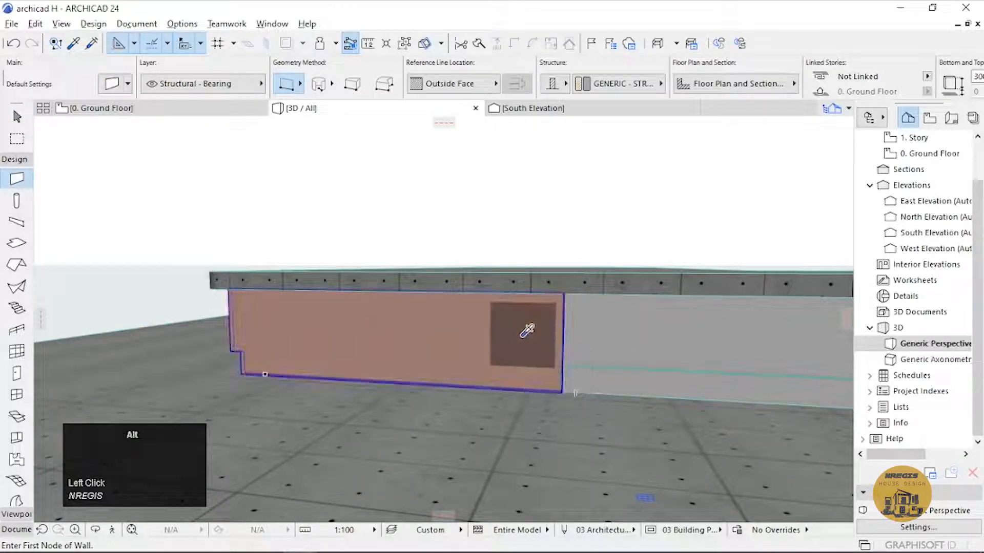
left_click(558, 349, "alt")
Draw a second cladding wall along the grey upper wall's base, from the end of the first one to the far corner.
scroll(565, 391, "up", 3)
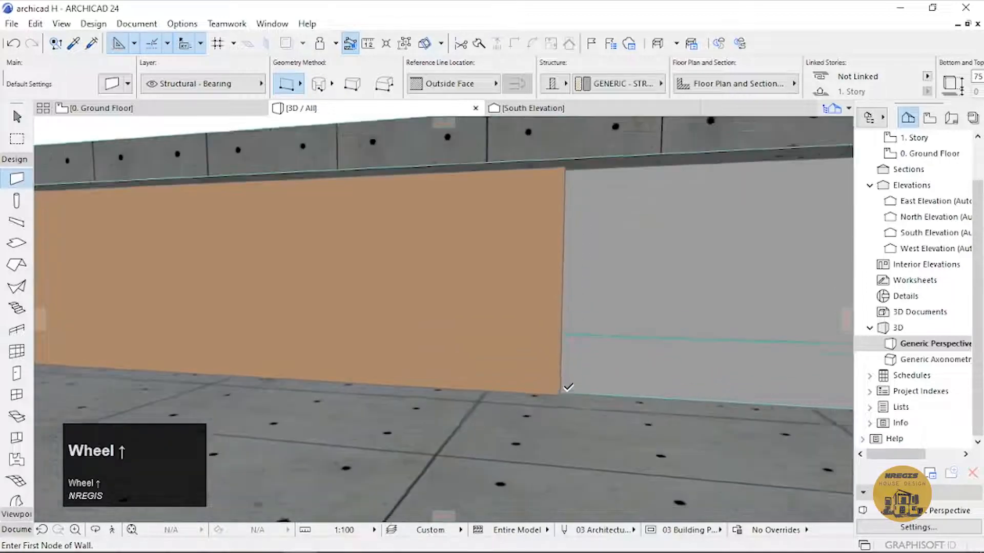
middle_click_drag(272, 356, 413, 385)
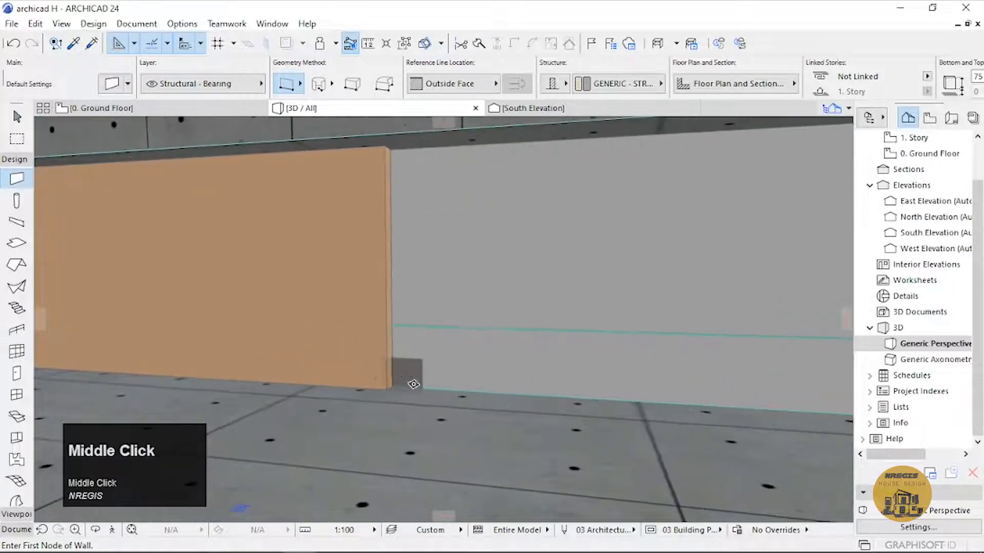
left_click(394, 385)
scroll(579, 384, "down", 6)
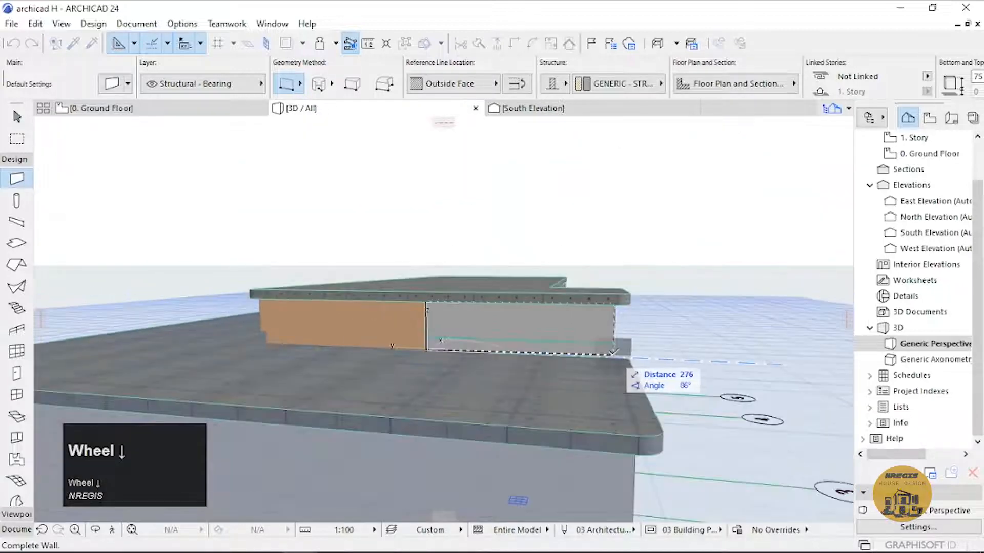
left_click(614, 353)
scroll(570, 356, "up", 4)
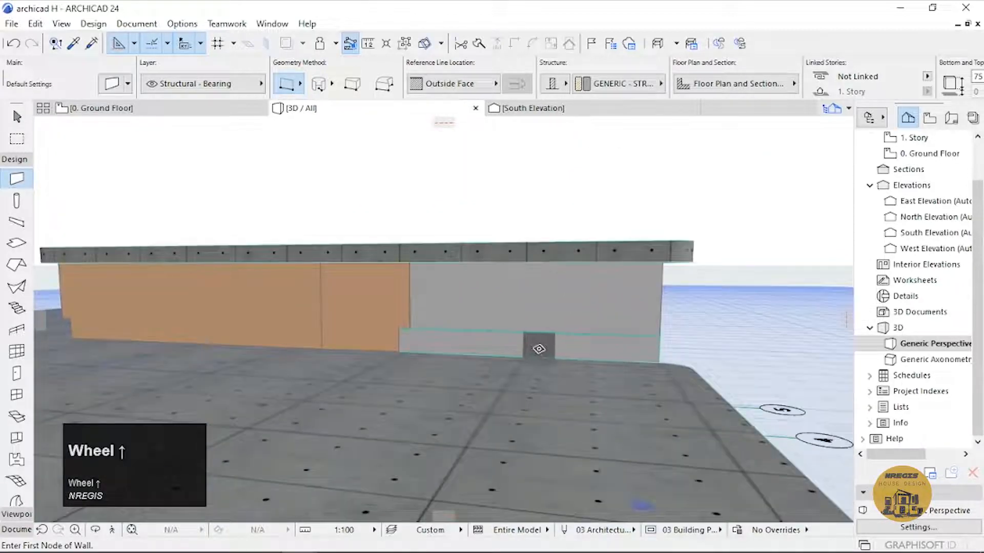
Try flipping the upper cladding wall next to the uncovered grey section about its reference line, then deselect it.
key("o")
left_click_drag(328, 347, 340, 367)
key("Escape")
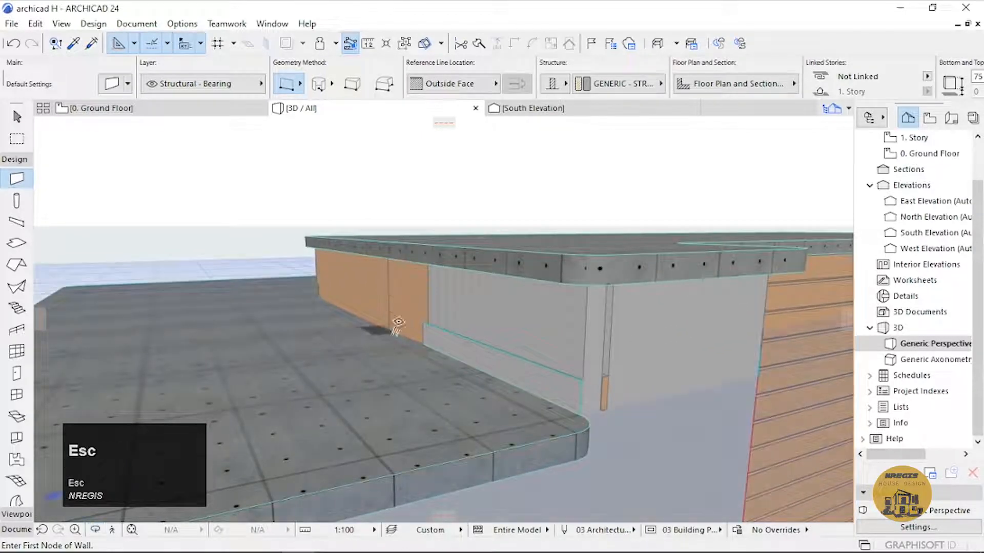
left_click(418, 302, "shift")
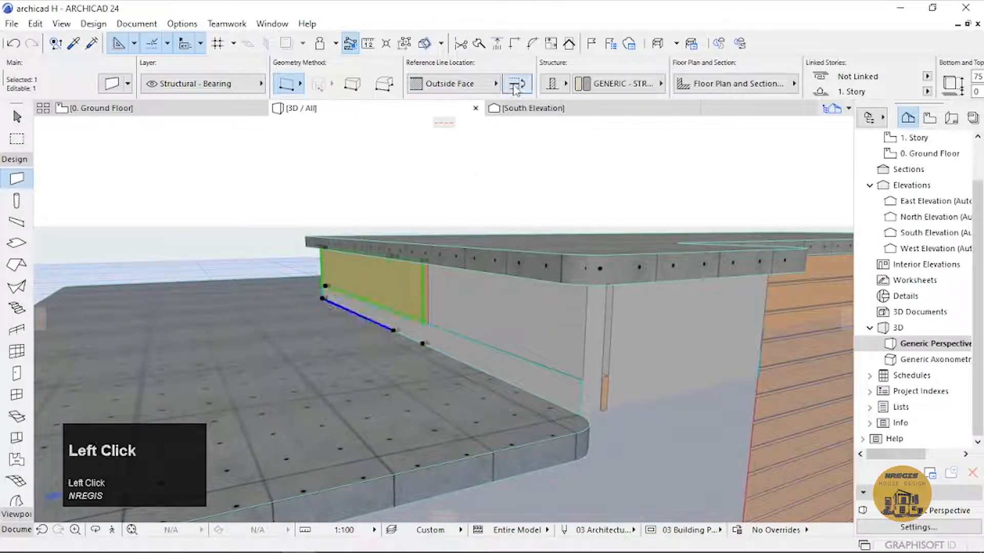
key("Escape")
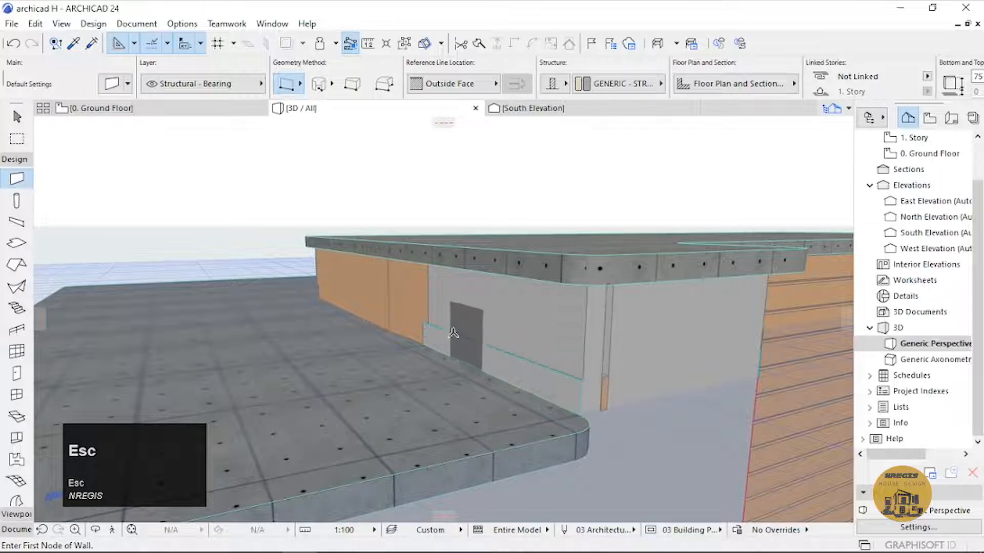
Undo the flip and the drawing of the second upper cladding wall.
middle_click_drag(456, 336, 520, 370)
key("ctrl+z")
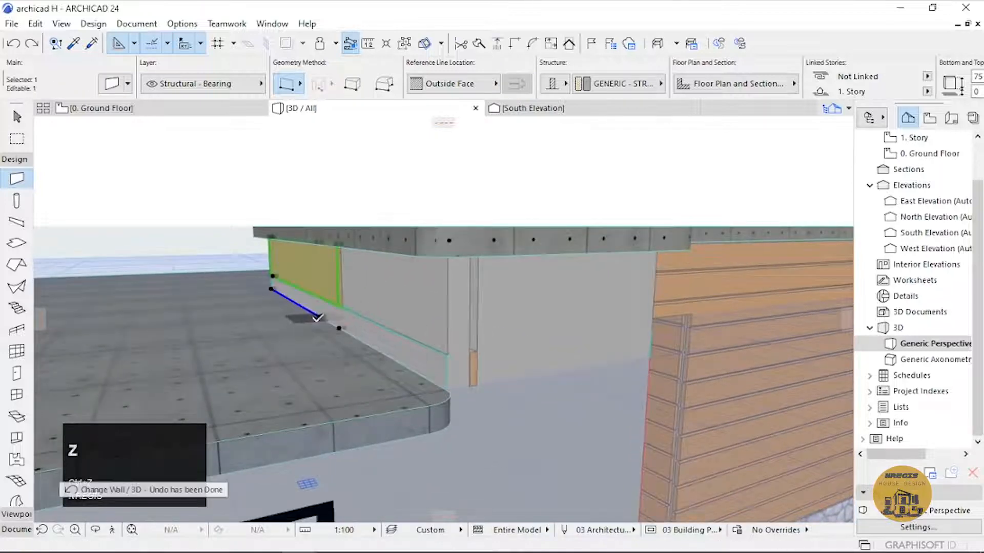
scroll(329, 353, "up", 3)
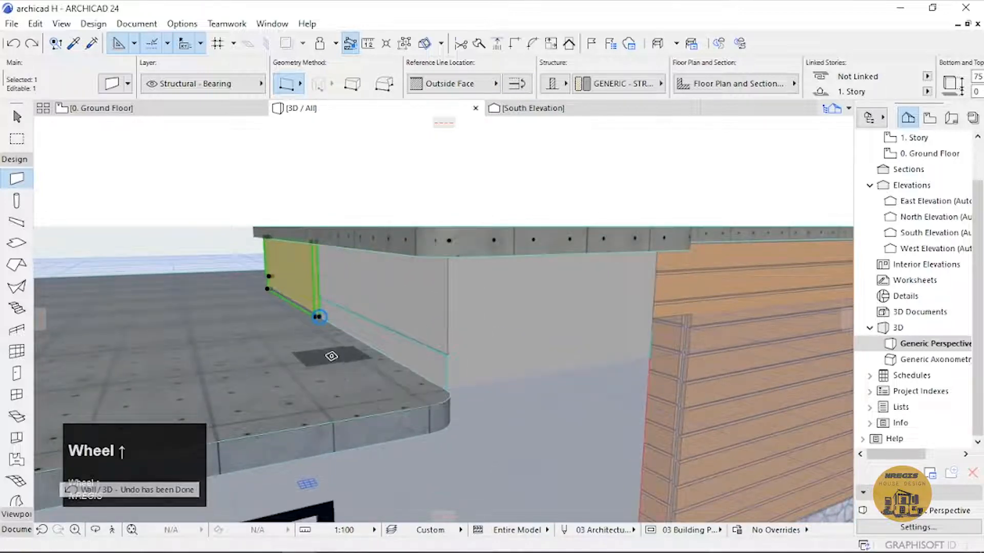
Redraw the second upper cladding wall from the first one's end to the far corner of the grey wall, flipped about its reference line.
middle_click_drag(497, 404, 128, 433)
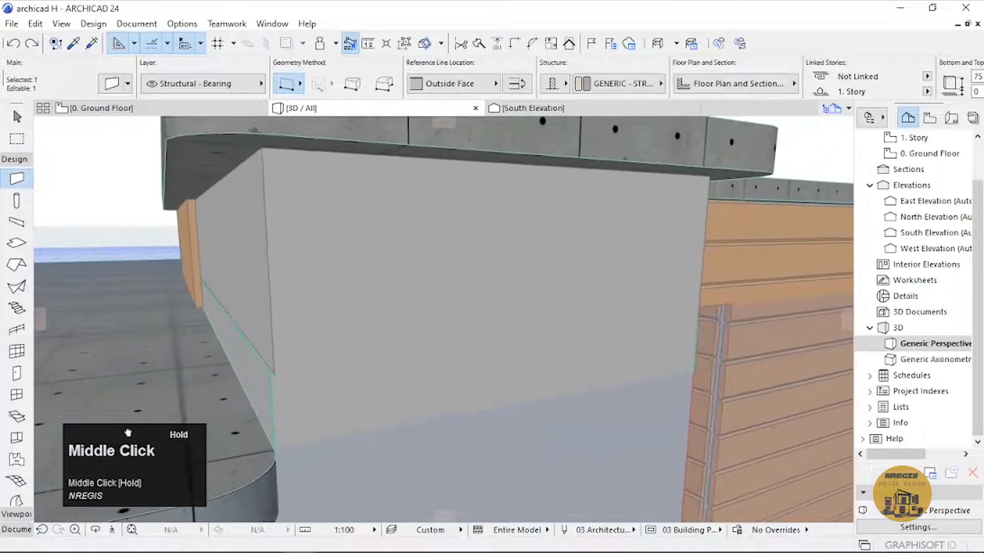
scroll(212, 332, "up", 2)
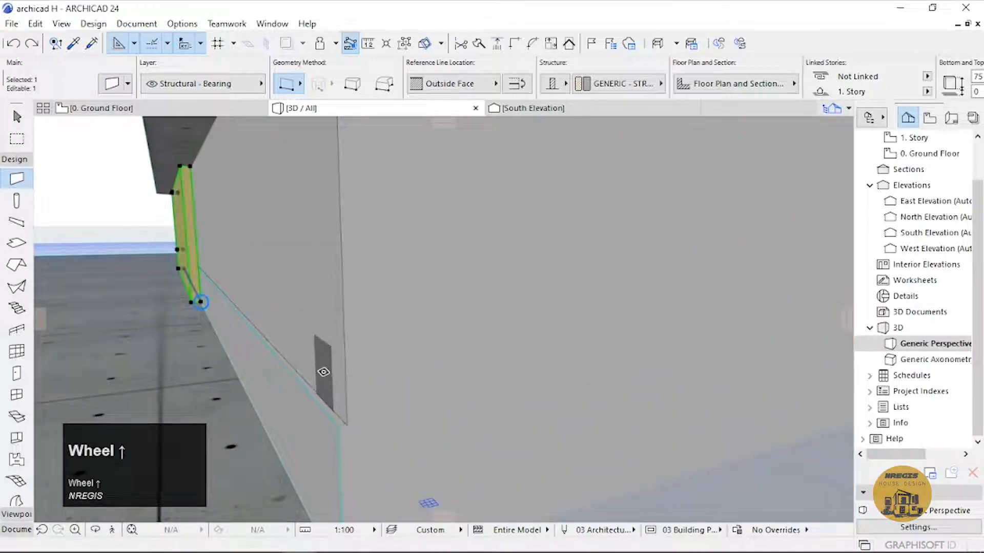
middle_click_drag(321, 377, 340, 326)
scroll(214, 308, "up", 2)
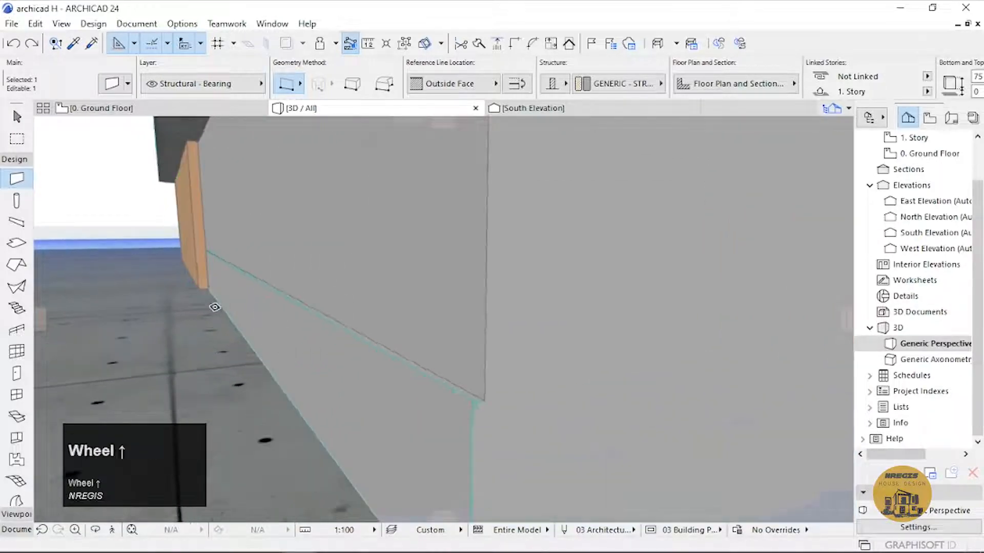
key("Escape")
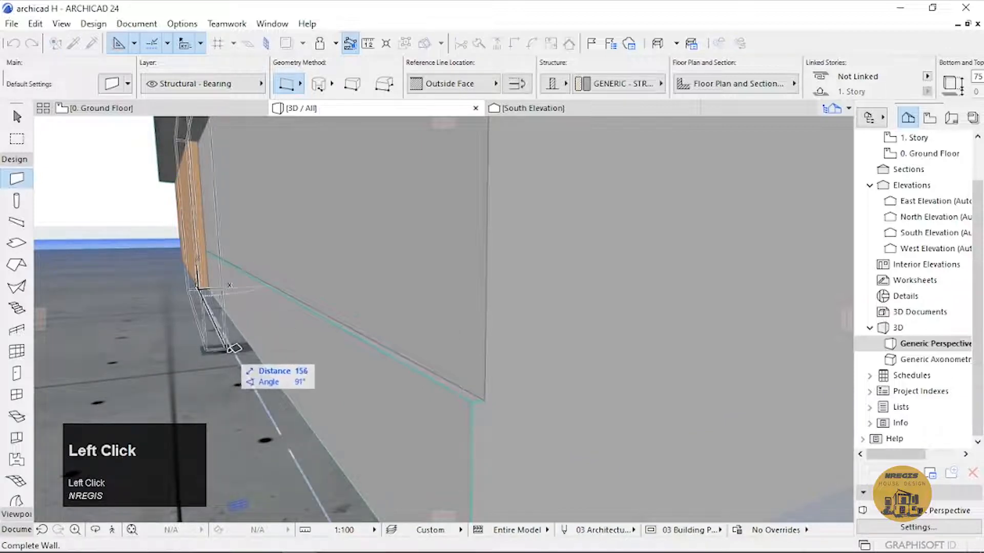
left_click(517, 84)
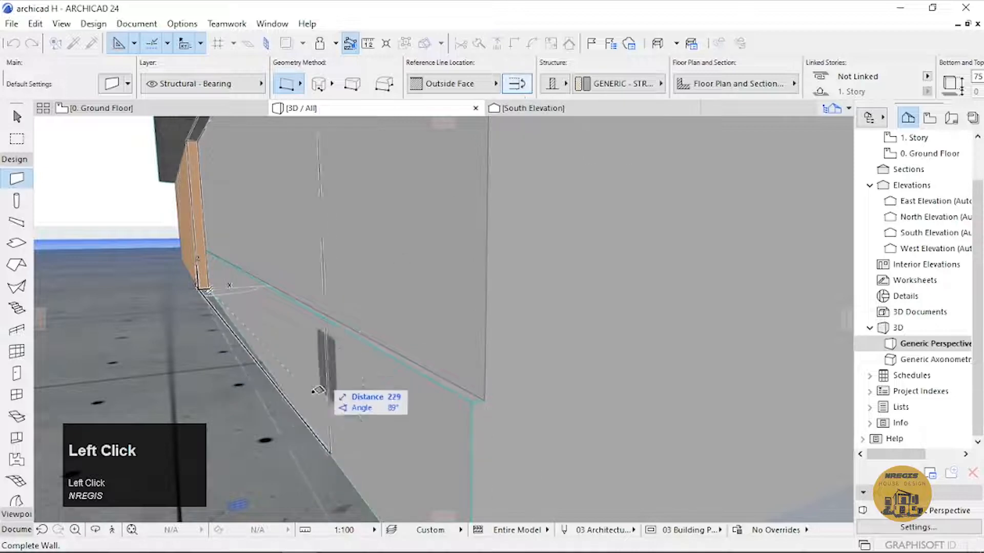
scroll(314, 468, "down", 2)
scroll(323, 513, "down", 1)
middle_click(283, 439)
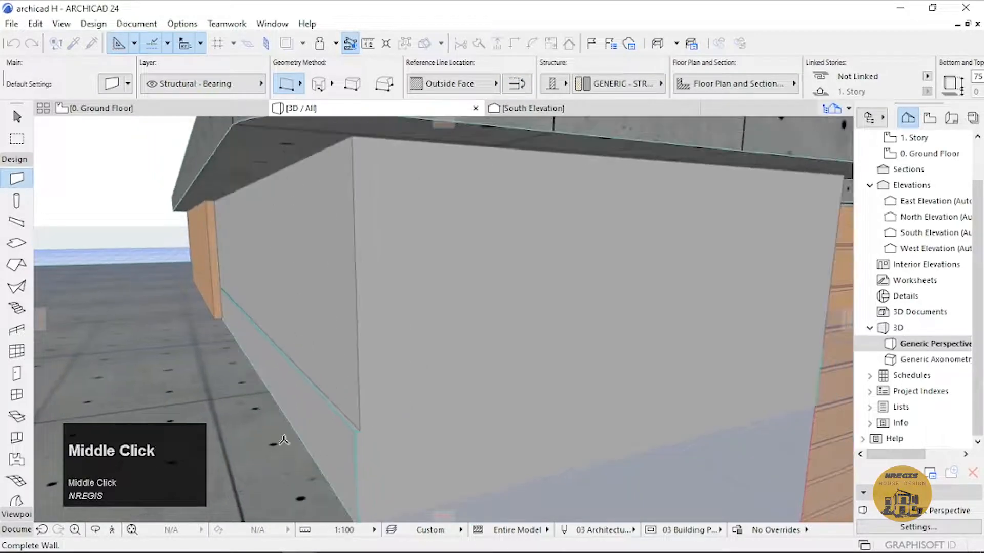
scroll(298, 427, "down", 2)
scroll(299, 441, "up", 2)
left_click(312, 476)
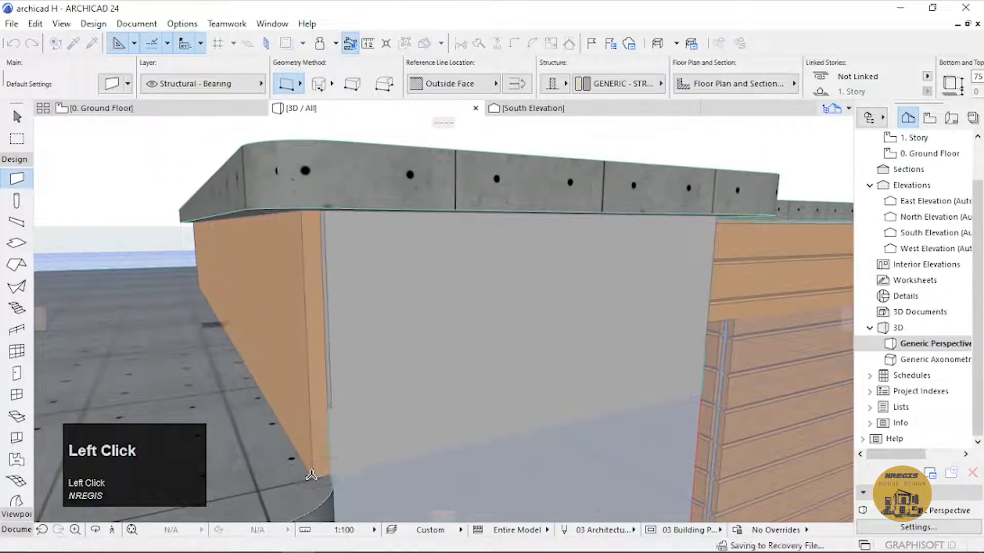
Turn both upper cladding walls between the roof slabs into log walls with a log height of 30 and the first log shape.
scroll(318, 471, "down", 2)
middle_click_drag(374, 466, 514, 374)
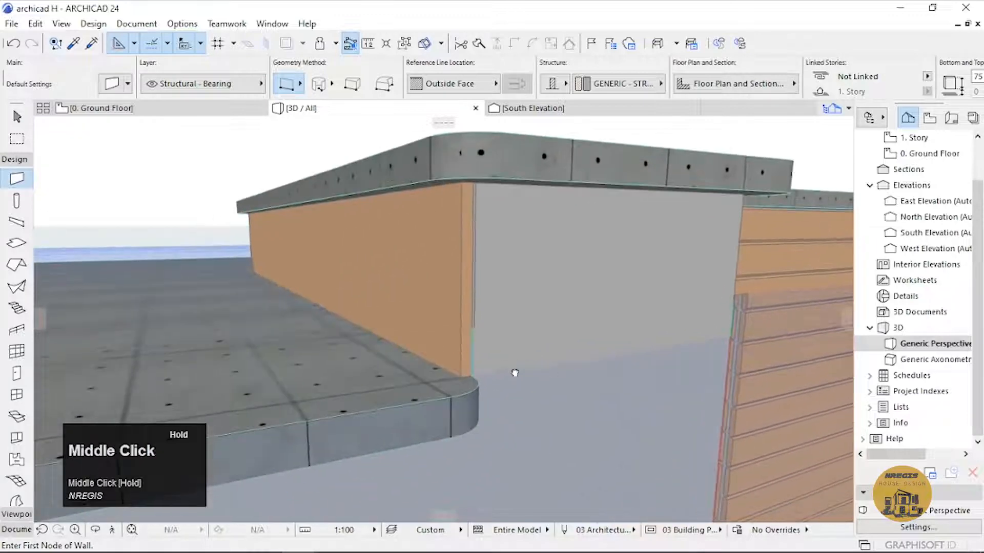
scroll(495, 369, "down", 1)
scroll(498, 341, "down", 1)
scroll(498, 340, "up", 1)
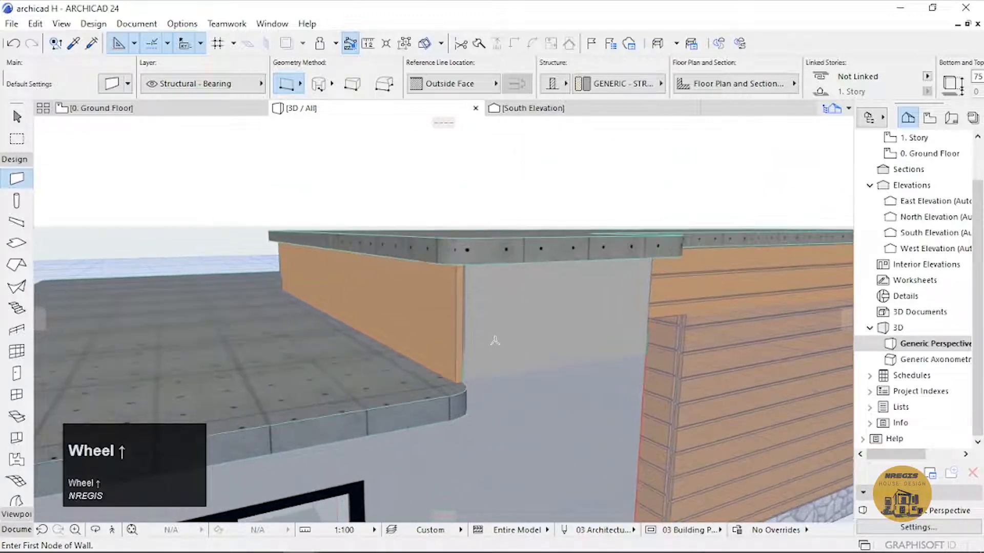
left_click_drag(498, 340, 549, 369)
scroll(577, 369, "down", 2)
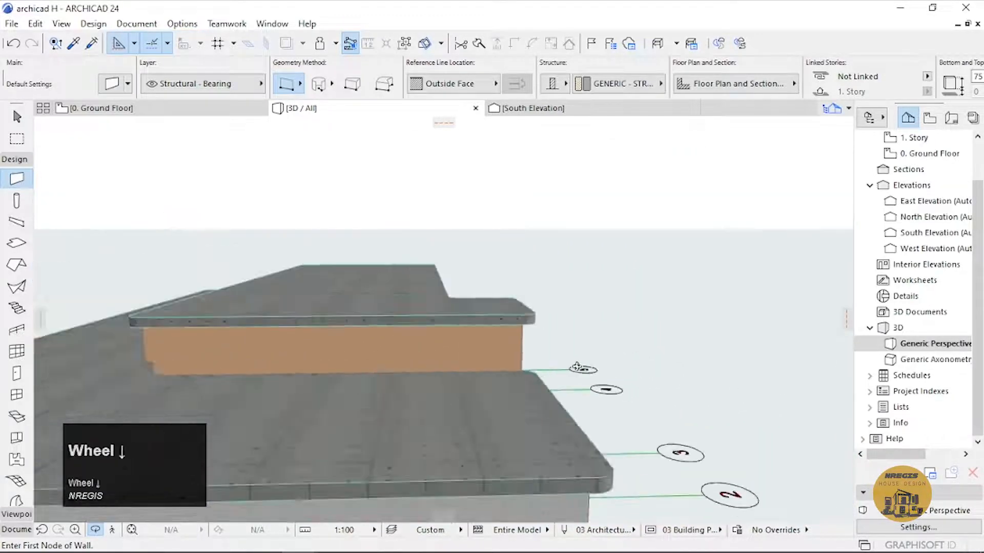
scroll(398, 358, "up", 2)
left_click(360, 393)
left_click_drag(361, 393, 399, 379)
key("Escape")
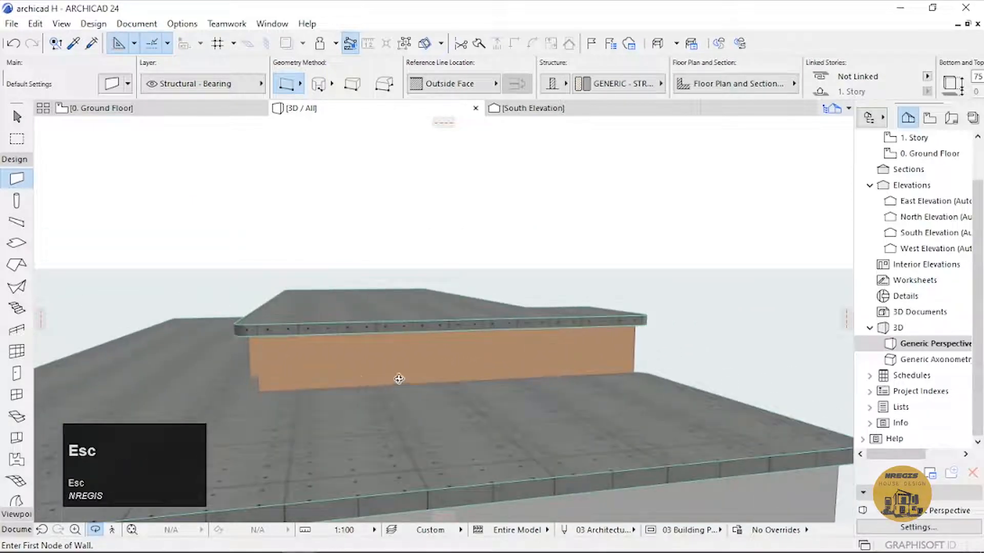
left_click(449, 366, "shift")
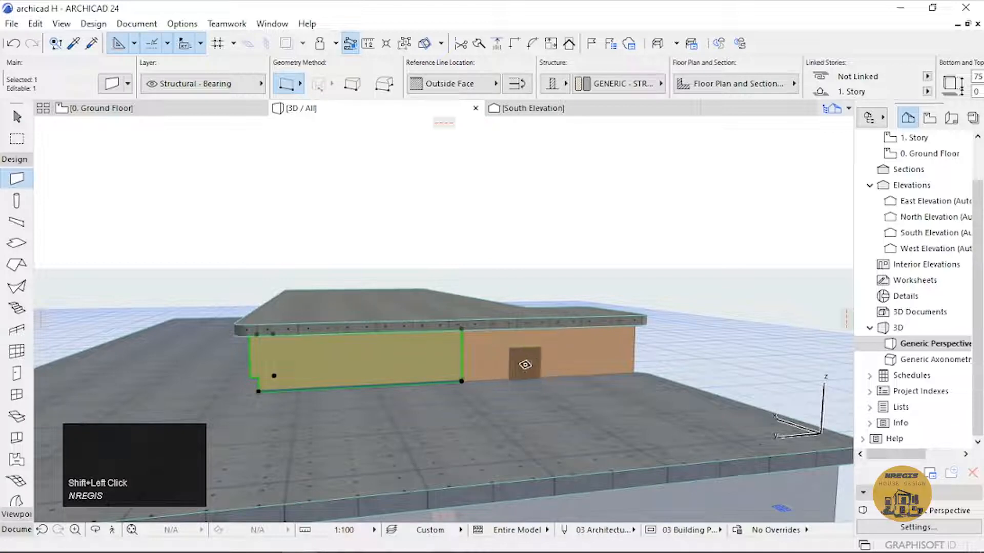
left_click(522, 365, "shift")
key("ctrl+t")
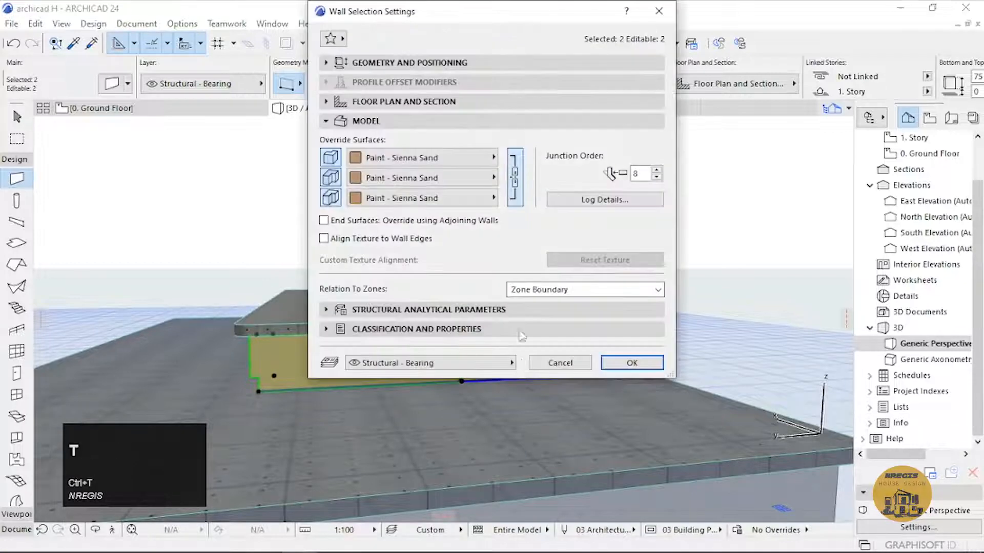
left_click(591, 211)
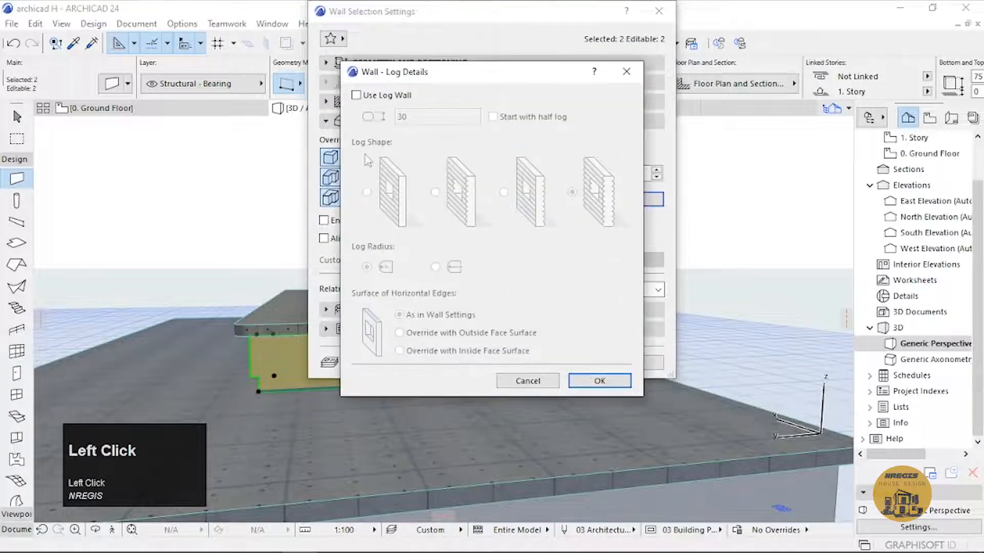
left_click(356, 96)
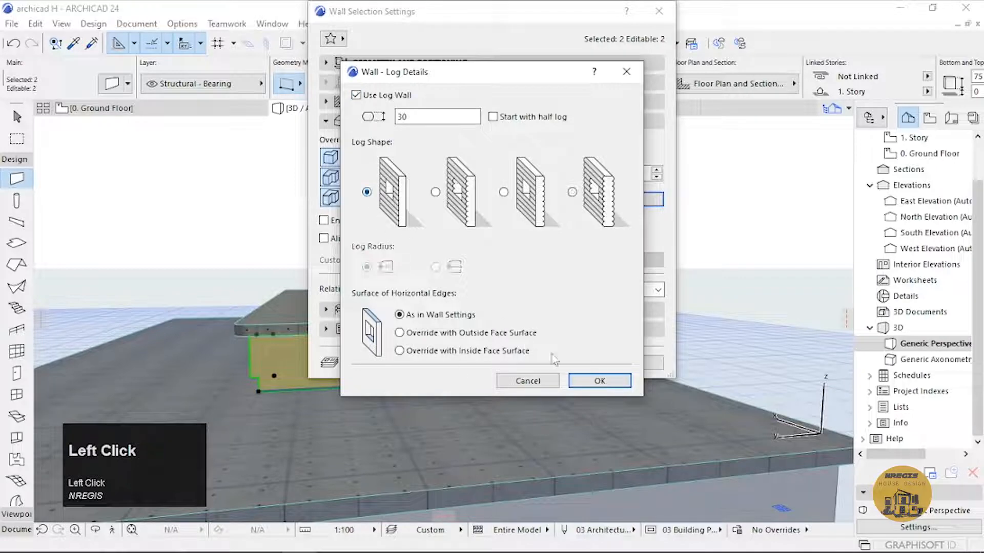
left_click(596, 381)
left_click(627, 362)
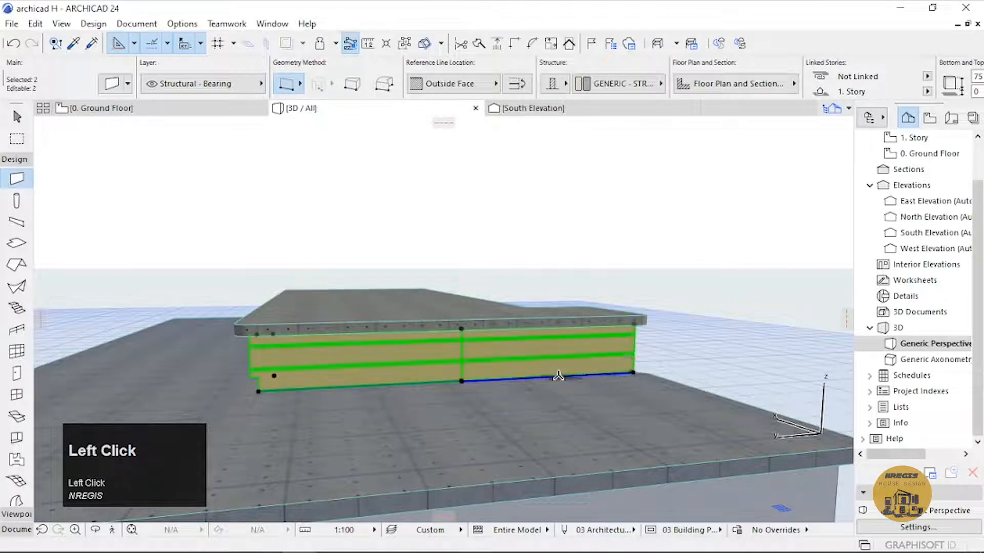
Make both upper log walls start with a half log, then deselect them.
scroll(558, 376, "up", 2)
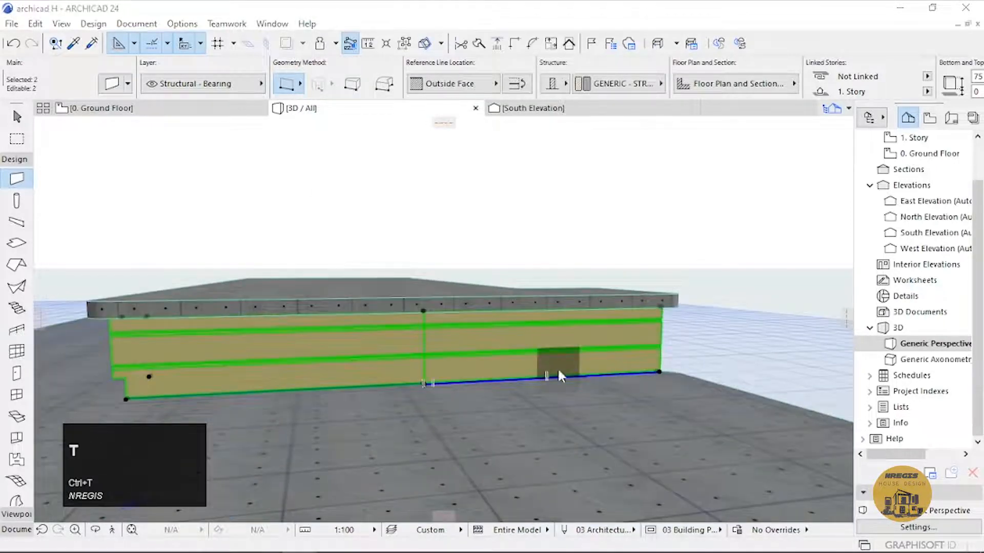
key("ctrl+t")
left_click(612, 199)
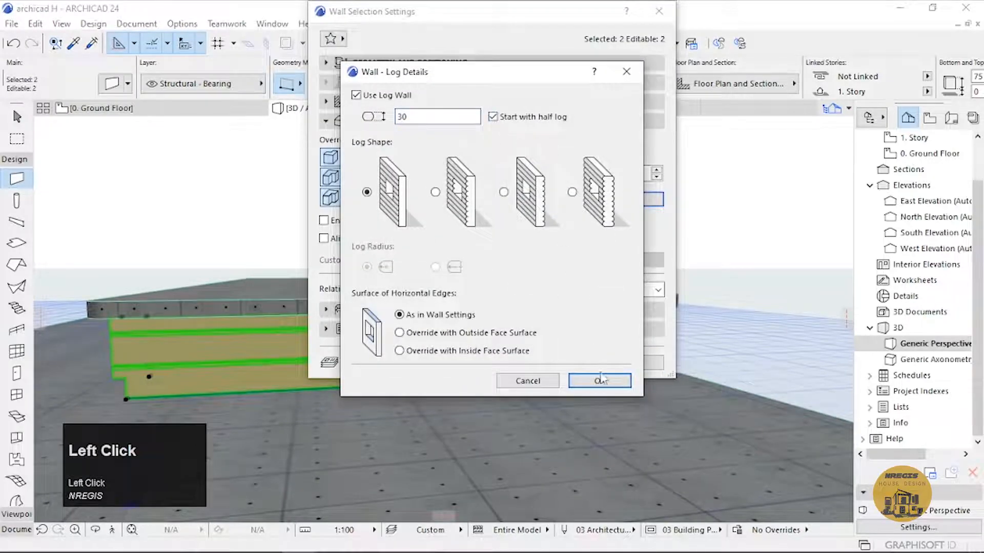
left_click(600, 381)
left_click(629, 362)
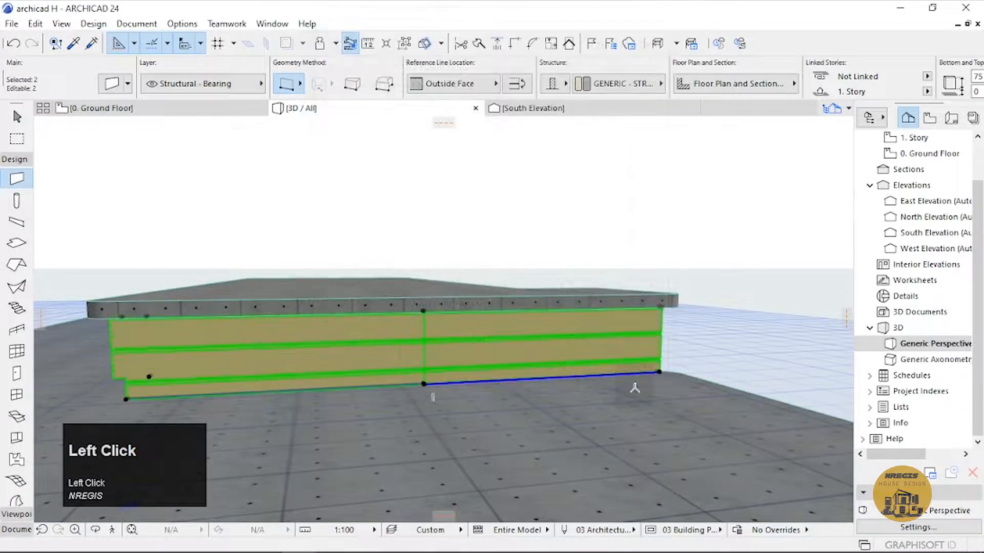
key("o")
left_click_drag(626, 377, 414, 375)
left_click_drag(317, 387, 469, 444)
key("Escape")
key("Escape")
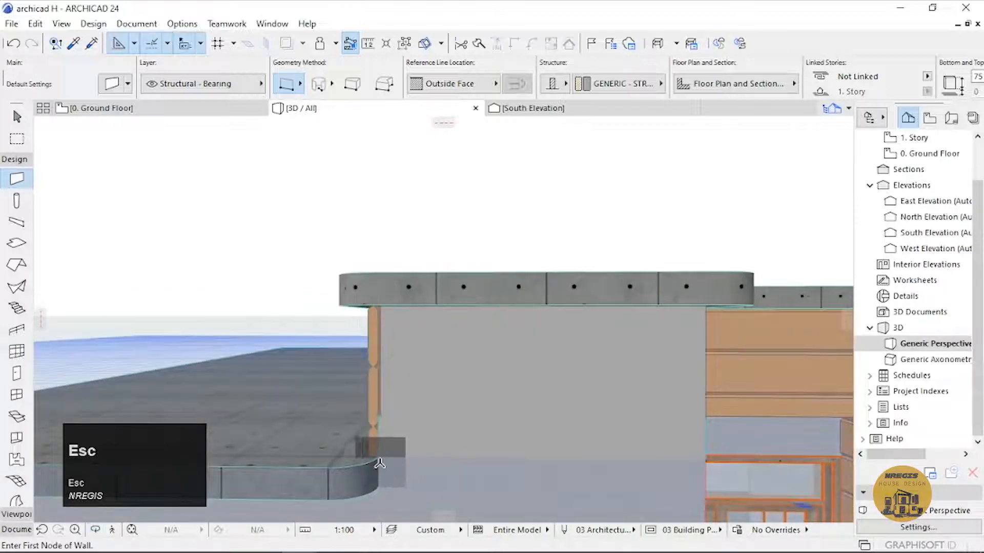
Try cladding the grey end wall with a wall drawn between its base corners and flipped about its reference line, then delete it.
left_click(380, 455)
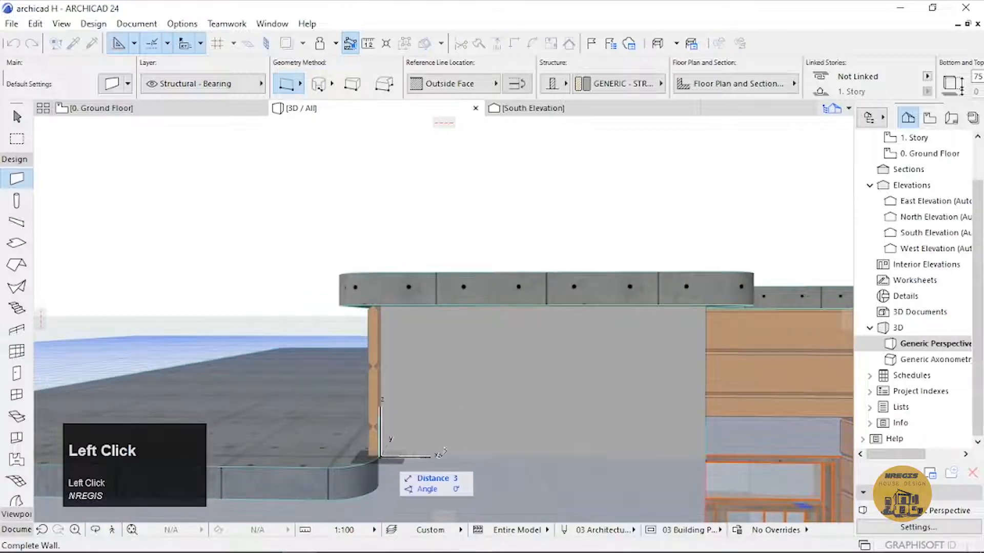
left_click(707, 457)
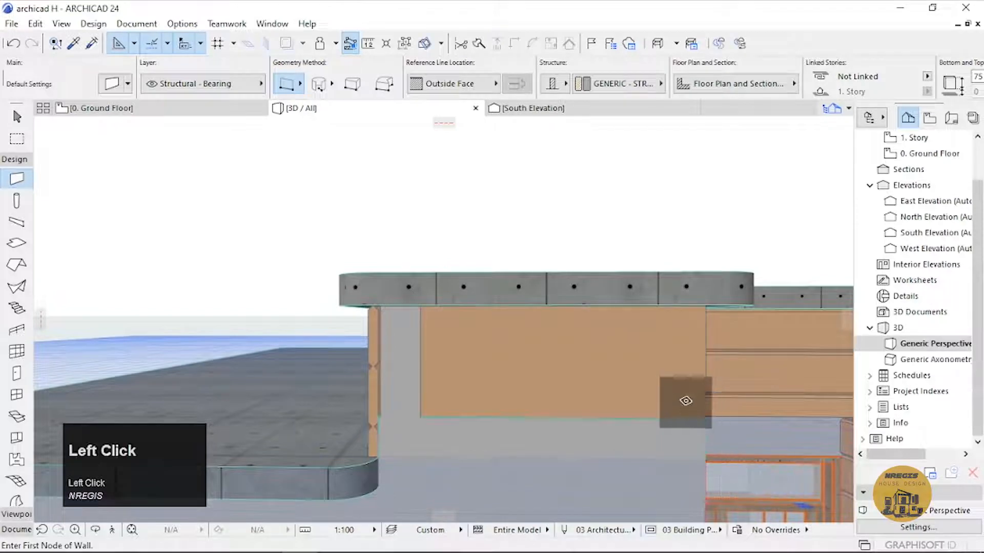
left_click(689, 401, "shift")
left_click(661, 328)
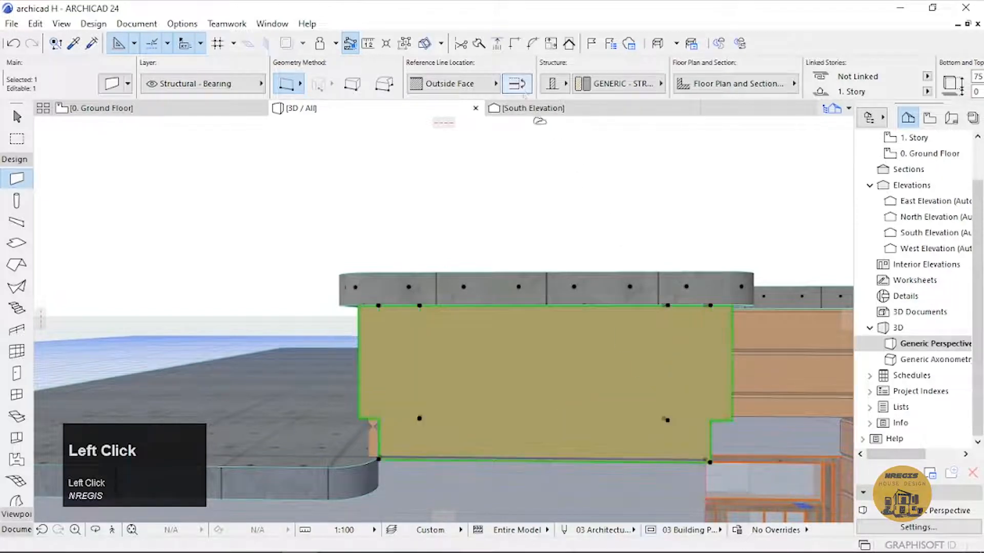
key("Delete")
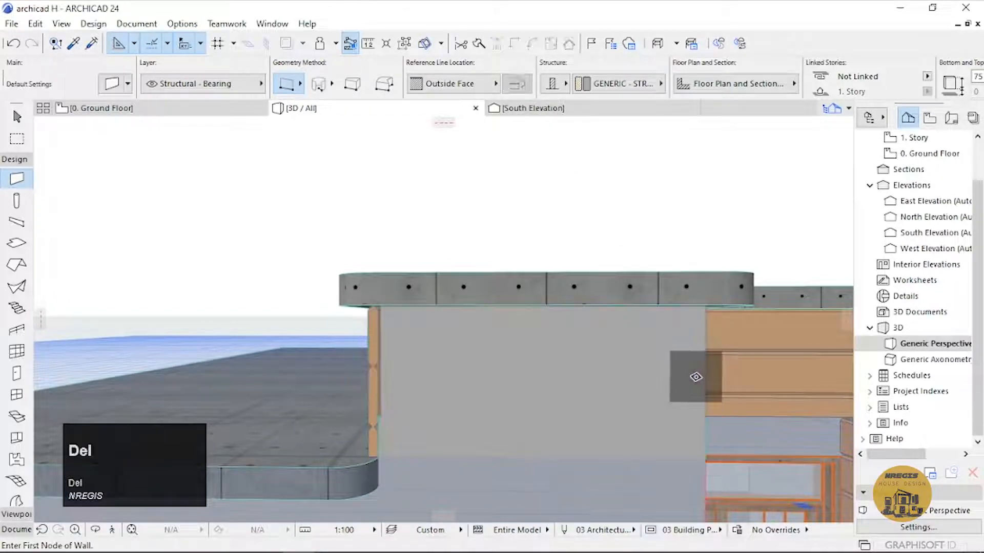
Try redrawing the end cladding wall between the same base corners, then undo it.
left_click(383, 455)
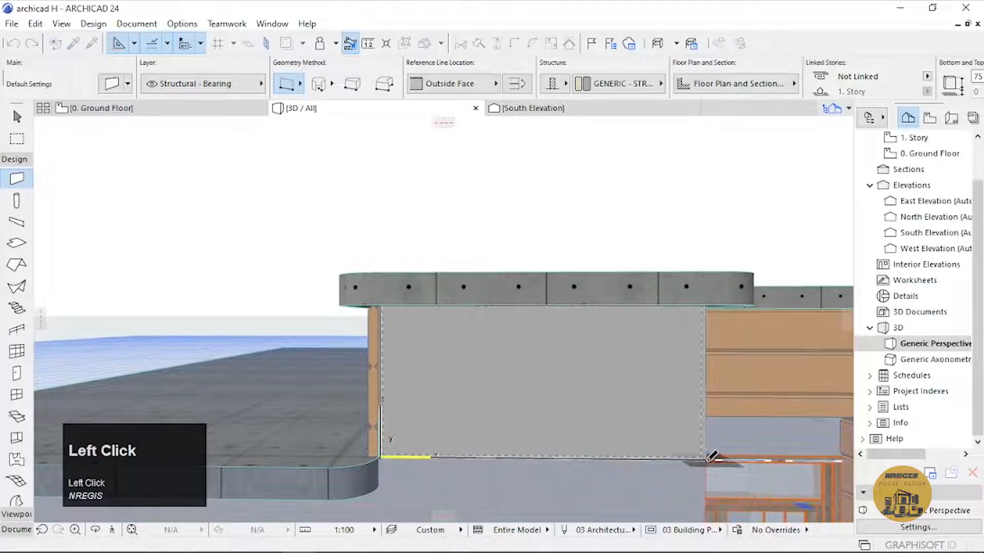
left_click(711, 456)
key("ctrl+z")
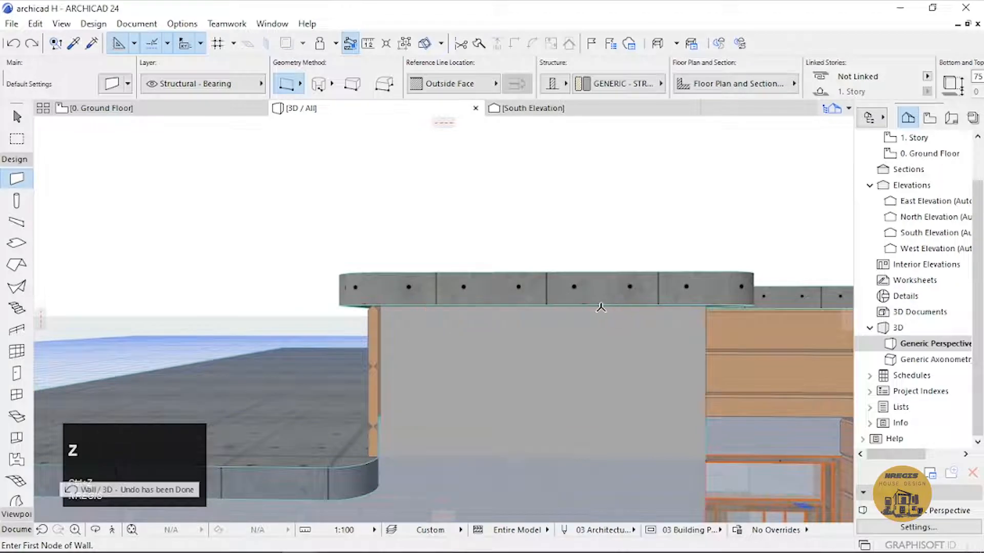
Set the wall reference line location to Inside Face and draw a cladding wall along the grey end wall's base from corner to corner.
left_click(469, 91)
left_click(543, 116)
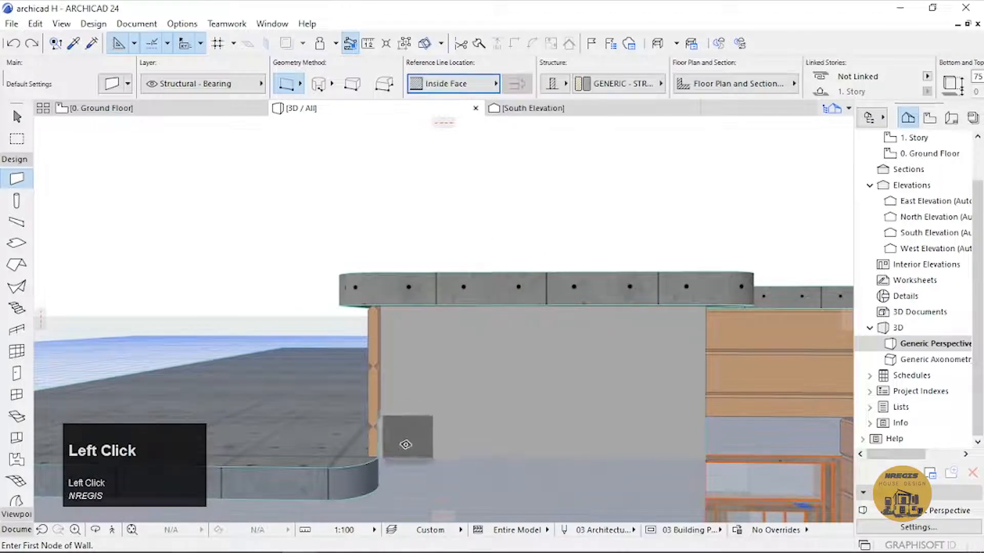
left_click(383, 455)
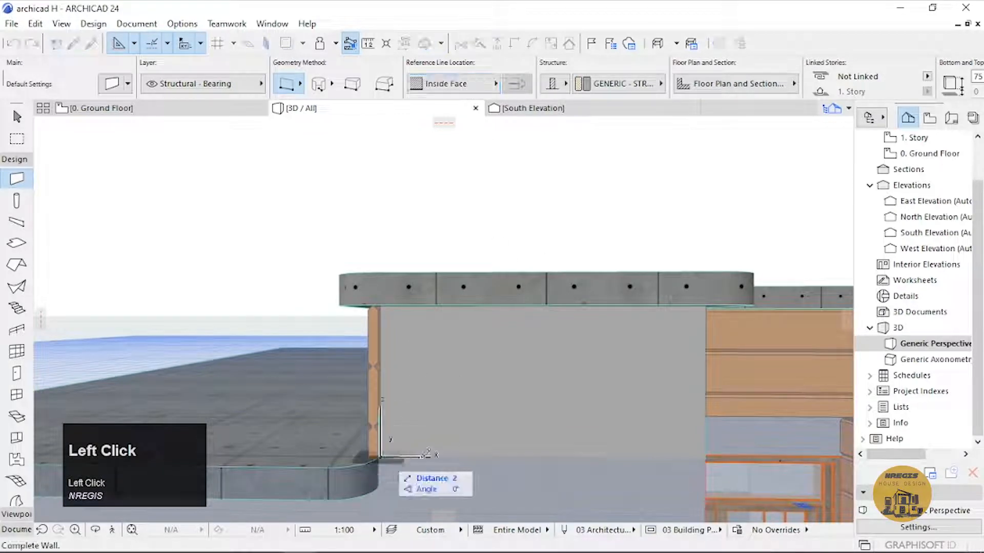
left_click(706, 453)
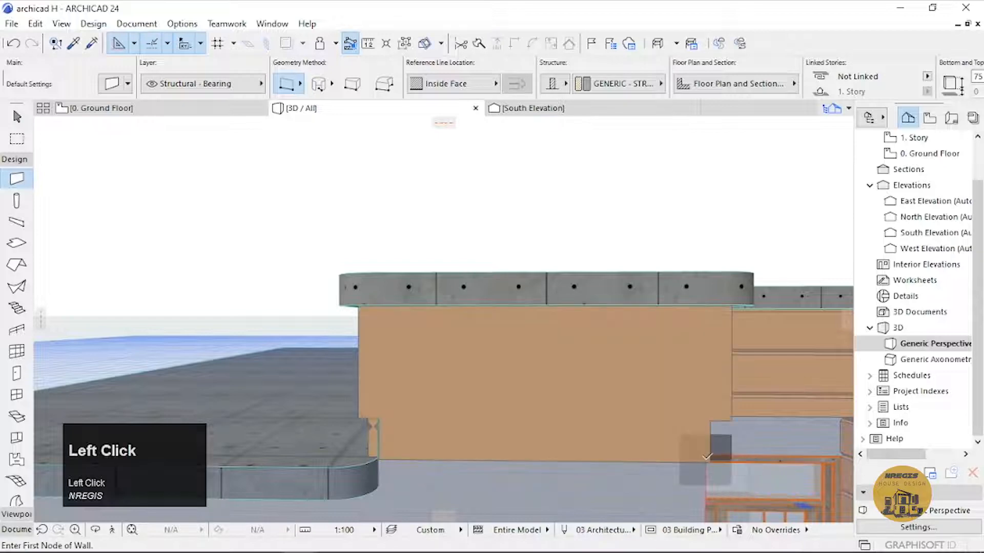
Turn the new end cladding wall into a log wall with a log height of 30.
key("o")
left_click_drag(448, 437, 499, 436)
key("Escape")
left_click(453, 401, "shift")
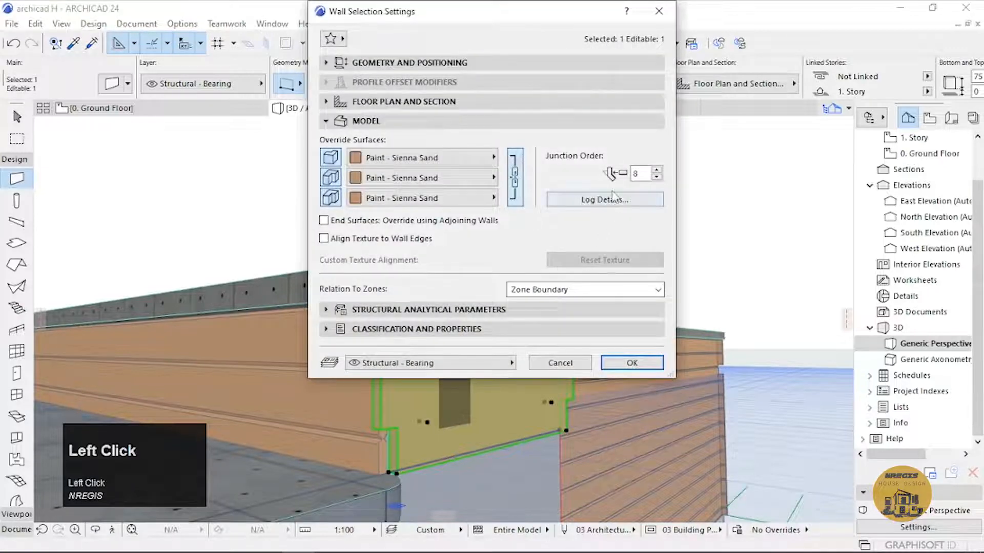
left_click(613, 199)
left_click(356, 95)
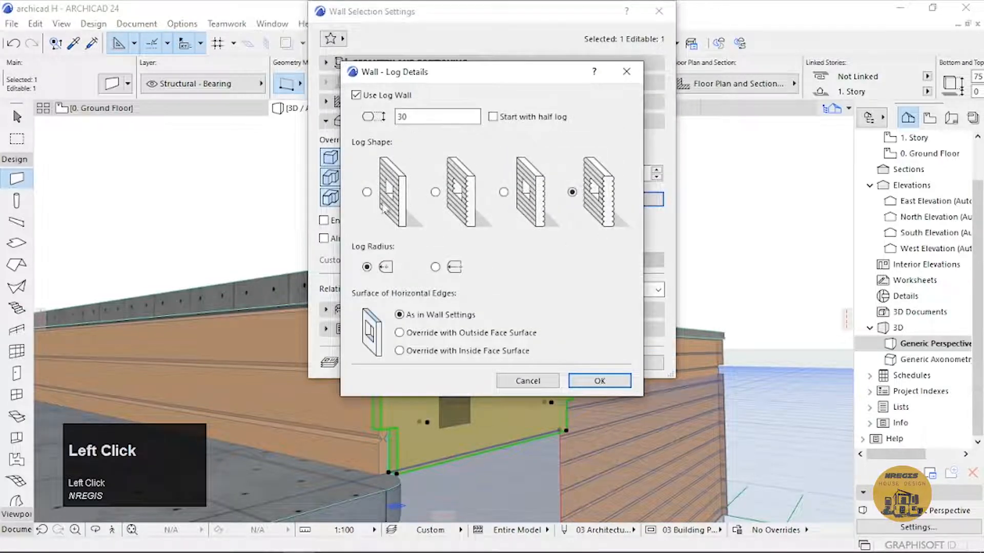
left_click(608, 381)
left_click(632, 363)
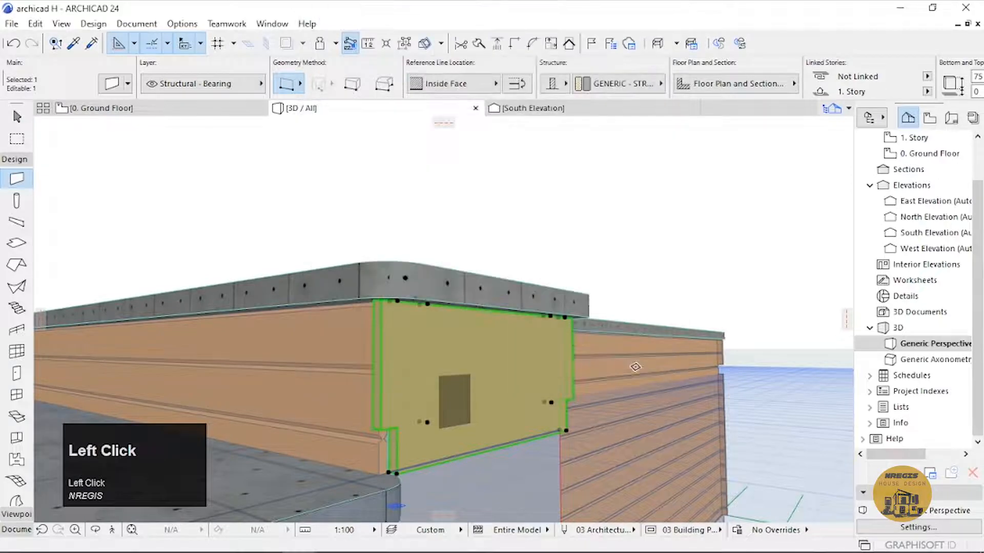
Confirm the end cladding wall's log details with a log height of 30, starting with a half log, and the first log shape.
key("ctrl+t")
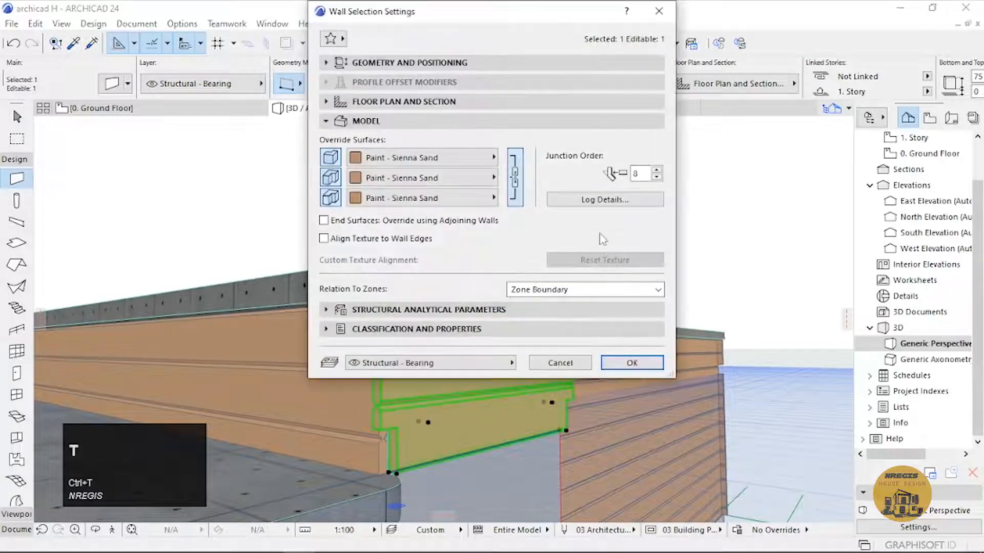
left_click(610, 199)
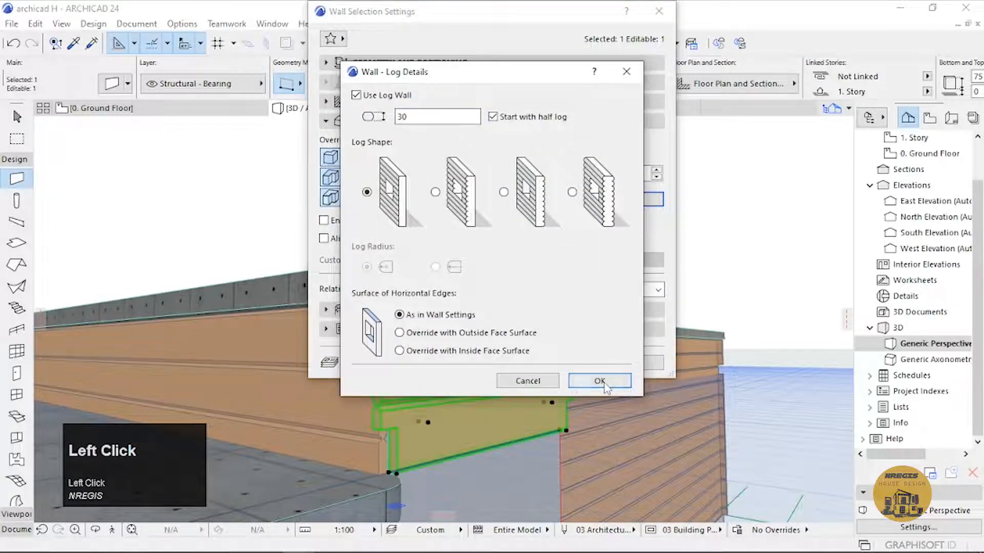
left_click(599, 381)
left_click(633, 361)
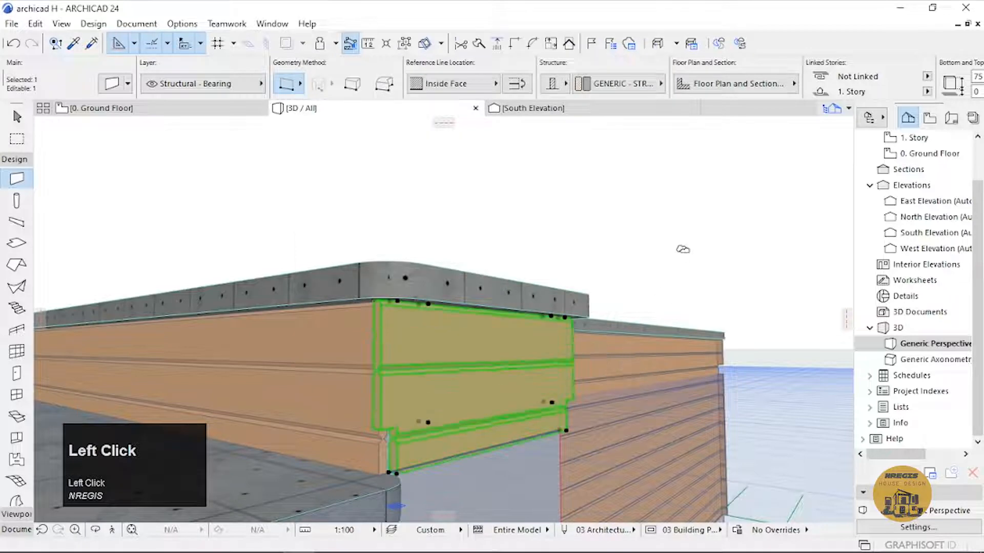
left_click(683, 250)
Join the long cladding wall and the end cladding wall cleanly at their shared corner.
left_click(378, 359, "shift")
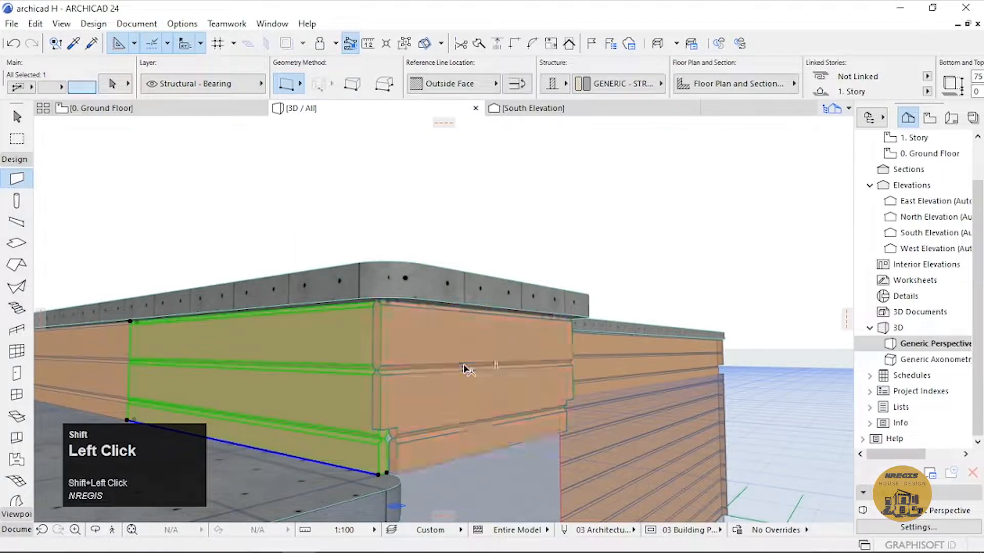
left_click(467, 369, "shift")
left_click(598, 185)
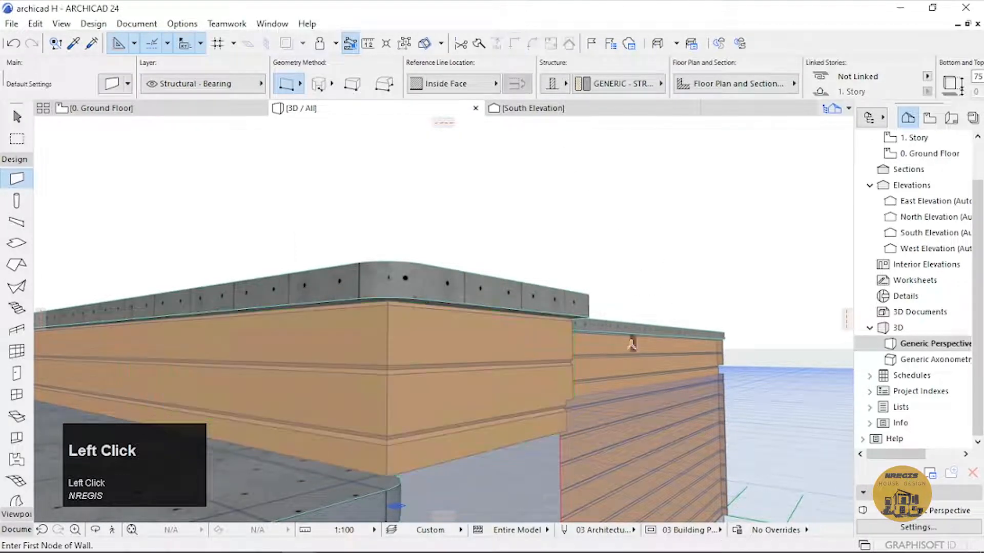
Draw an Inside Face cladding wall along the base of the grey return wall, from the outer corner to the inner corner.
key("o")
left_click_drag(565, 346, 588, 413)
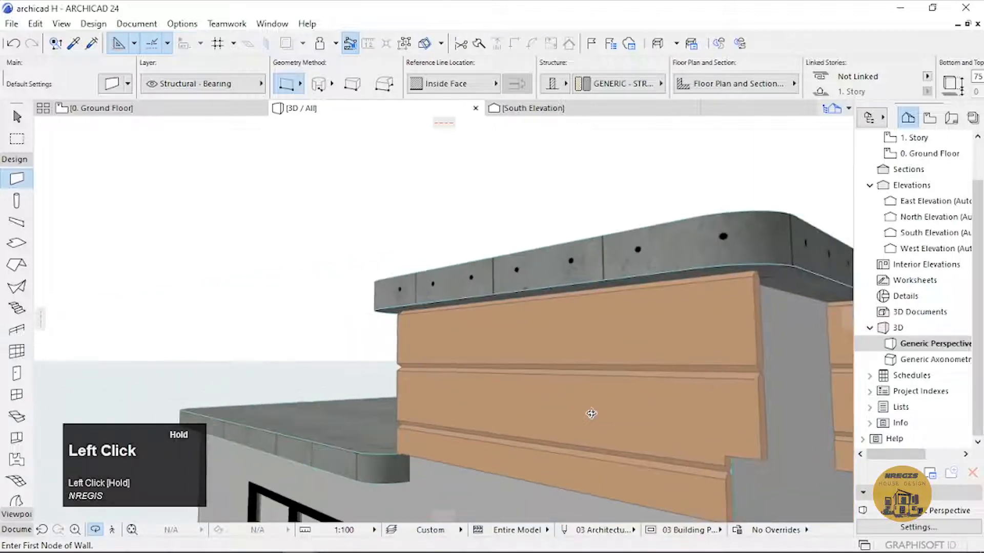
scroll(735, 437, "down", 3)
middle_click_drag(543, 410, 472, 384)
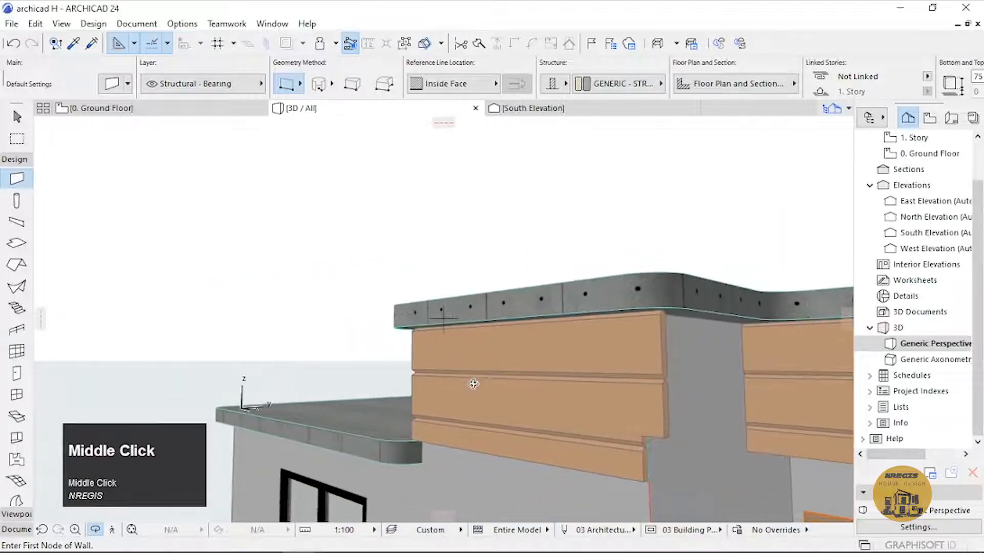
left_click_drag(472, 384, 530, 428)
scroll(556, 419, "up", 2)
key("Escape")
scroll(547, 400, "up", 2)
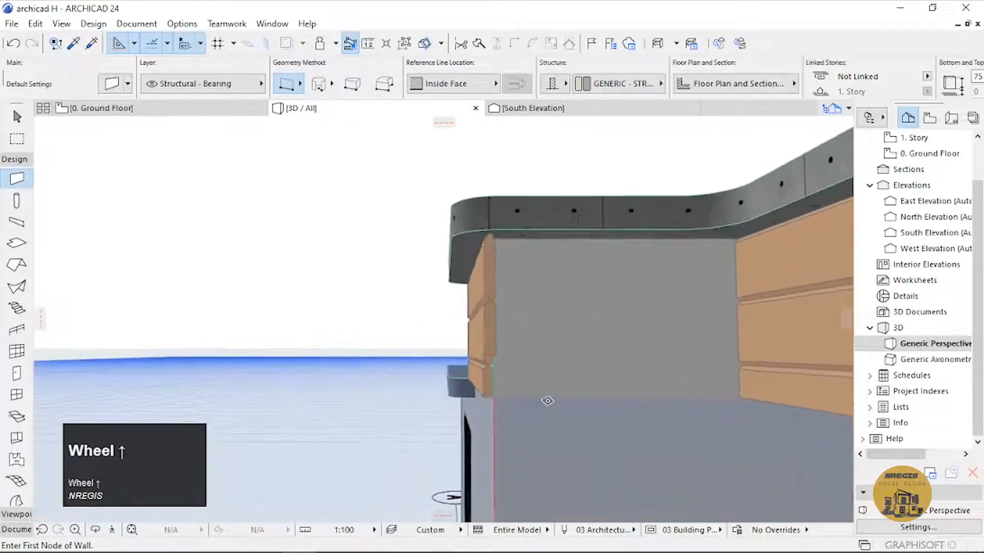
left_click(495, 396)
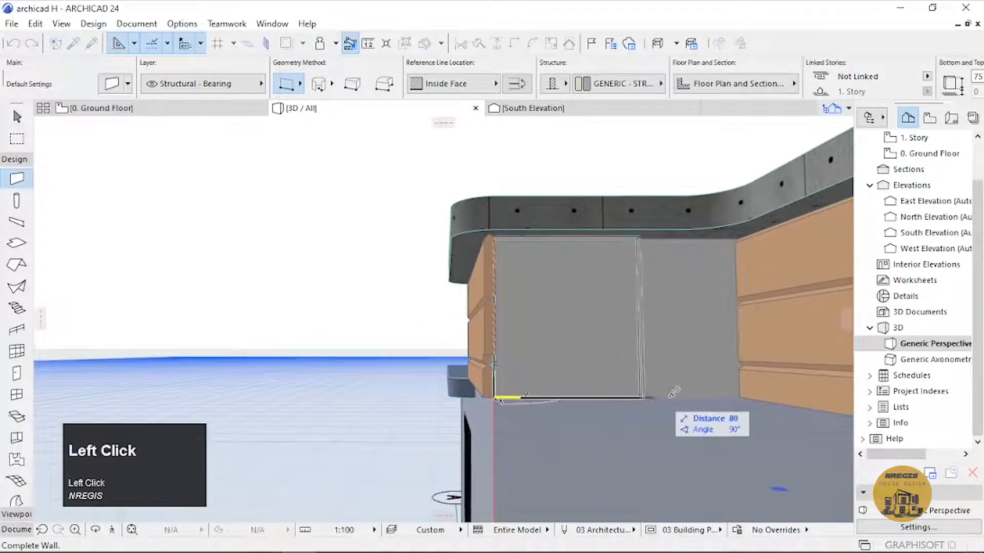
left_click(741, 395)
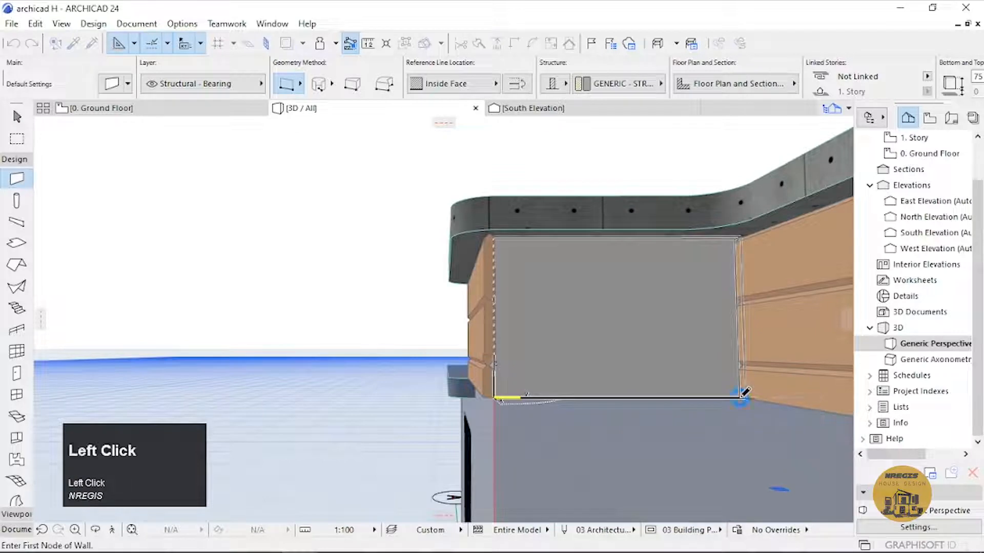
Turn the new return cladding wall into a log wall with a log height of 30, starting with a half log.
left_click(586, 366, "shift")
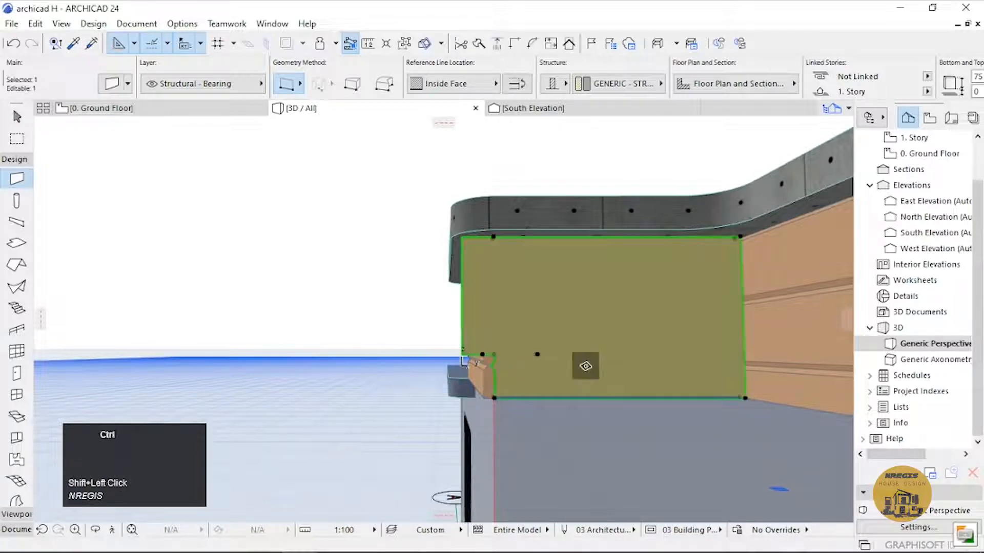
left_click(610, 200)
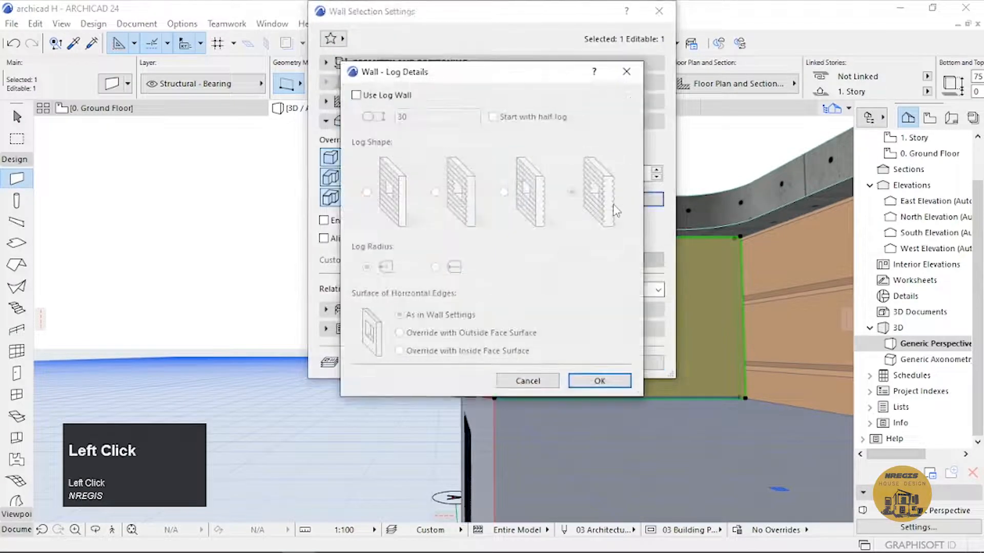
left_click(356, 96)
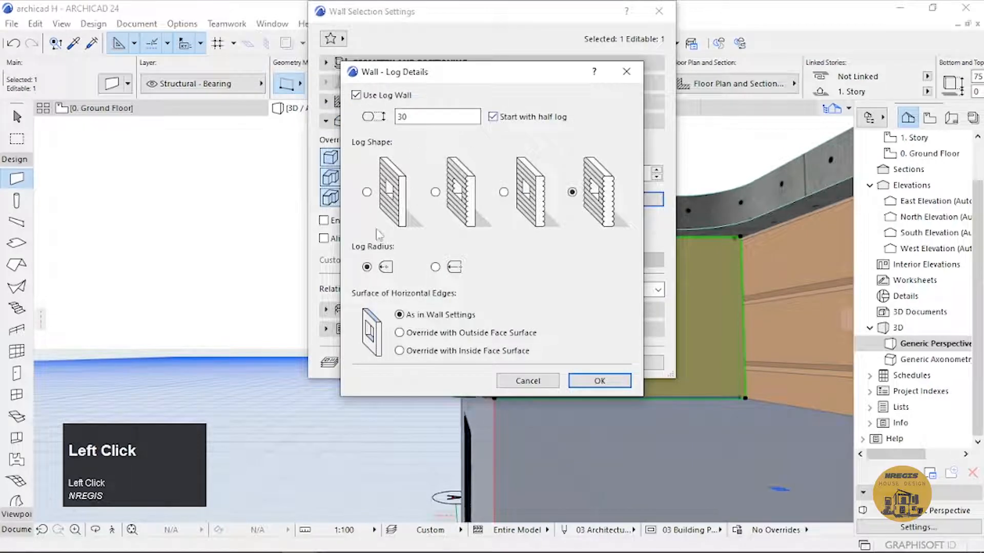
left_click(609, 380)
left_click(629, 363)
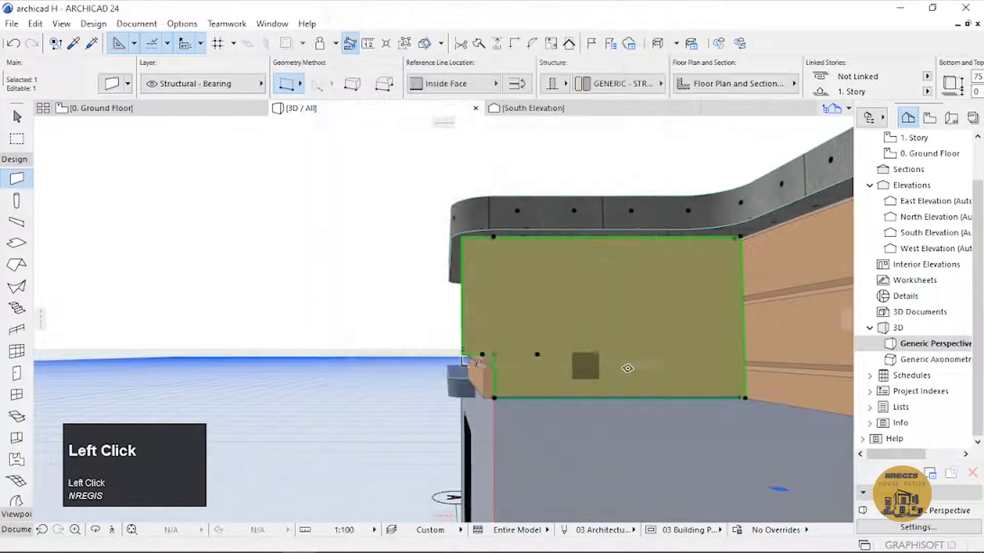
Try to join the return cladding wall with the neighbouring end cladding wall at the outer corner.
scroll(627, 370, "down", 3)
middle_click_drag(627, 370, 702, 431)
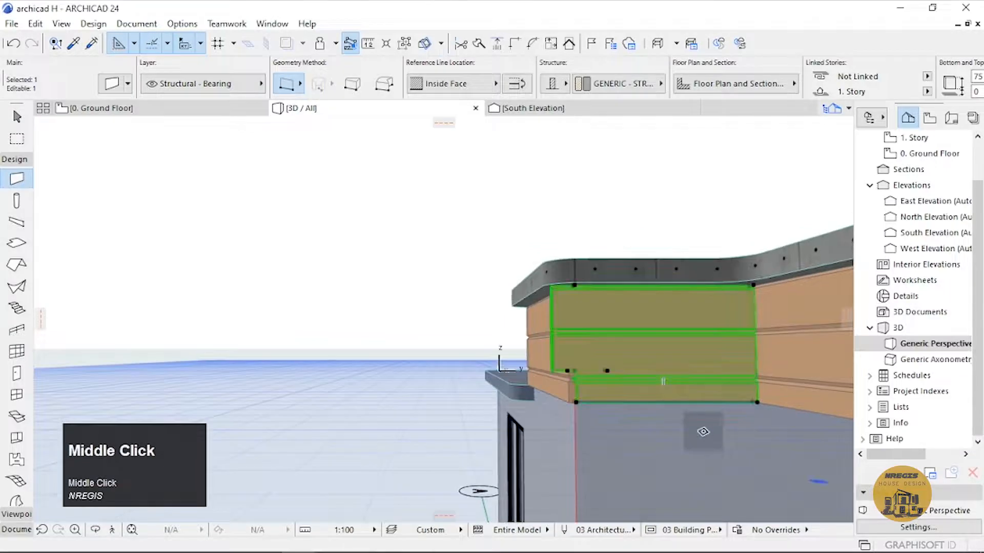
key("o")
left_click_drag(637, 431, 645, 396)
scroll(646, 396, "up", 3)
key("Escape")
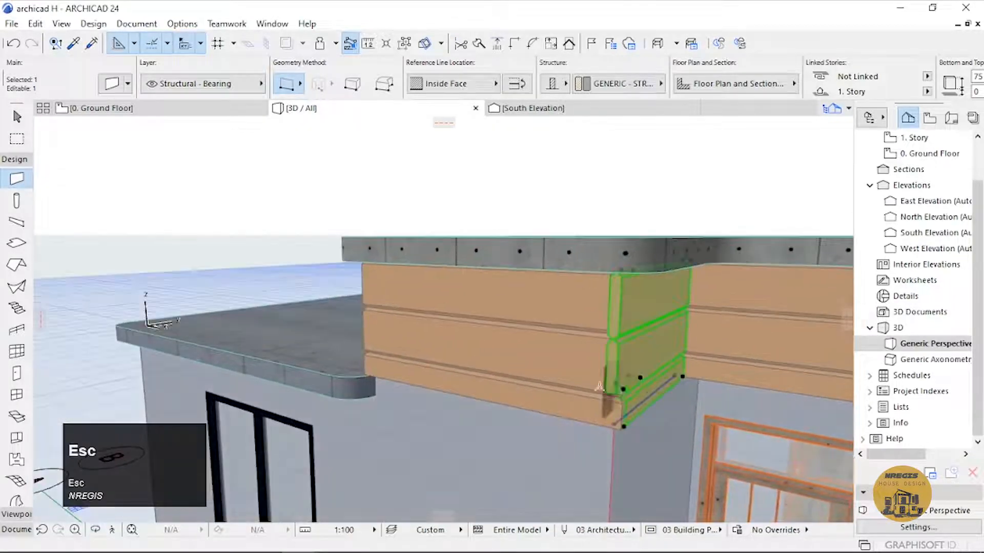
left_click(559, 375, "shift")
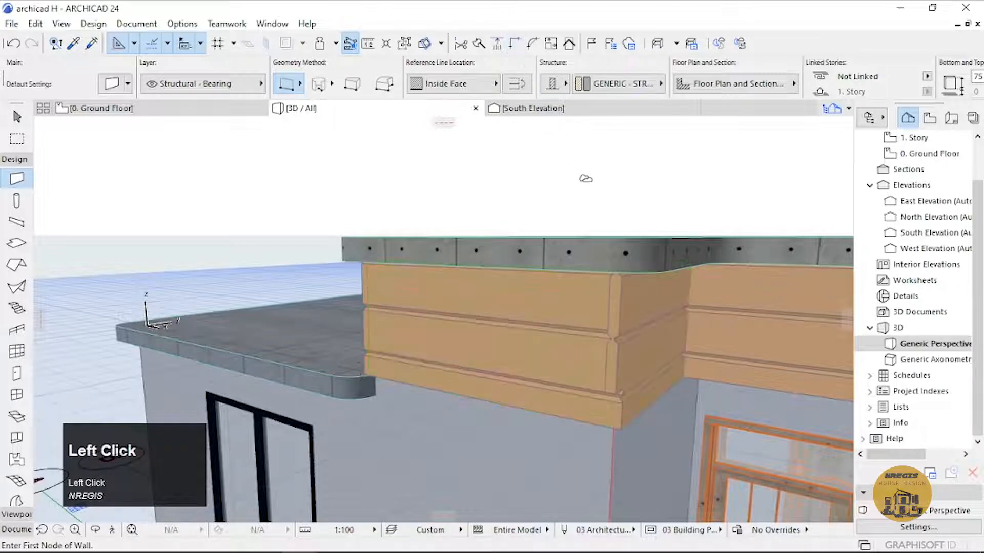
Shorten the return cladding wall by pulling its outer end back from the corner along its length.
scroll(705, 371, "up", 2)
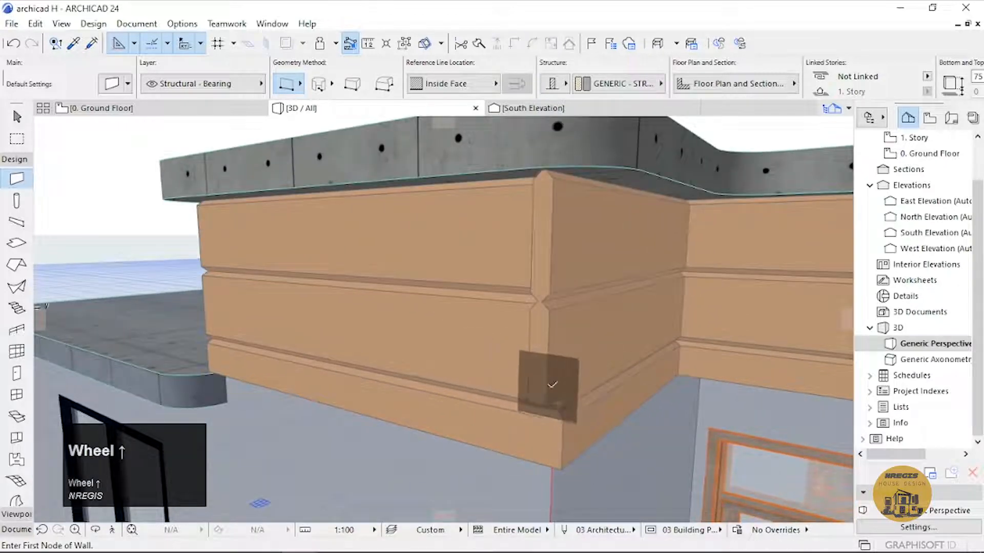
key("Escape")
left_click(579, 376, "shift")
left_click(580, 378)
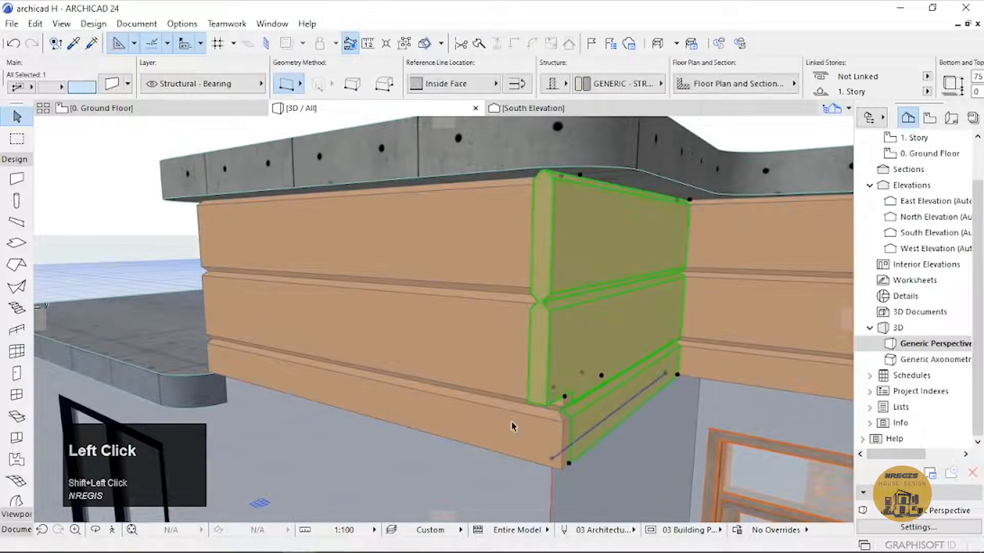
middle_click_drag(634, 349, 384, 311)
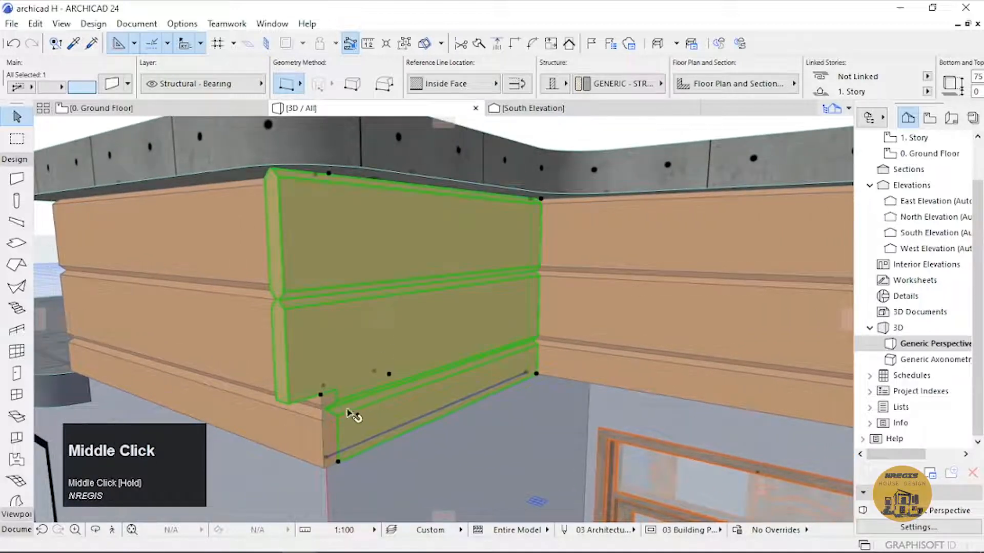
left_click(330, 174)
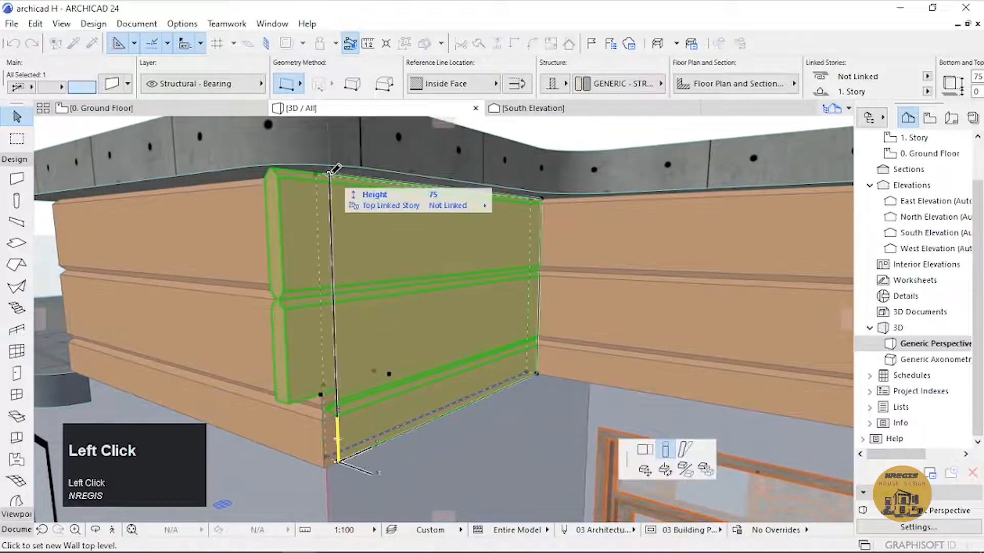
left_click(644, 451)
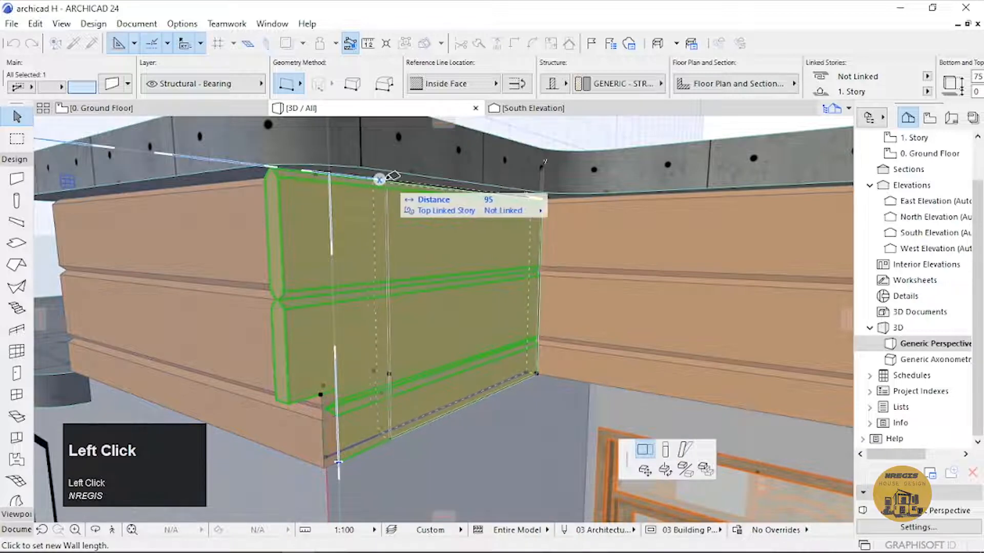
left_click(370, 180)
Intersect the shortened return wall with the neighbouring end cladding wall so both meet at the outer corner.
left_click(321, 315, "shift")
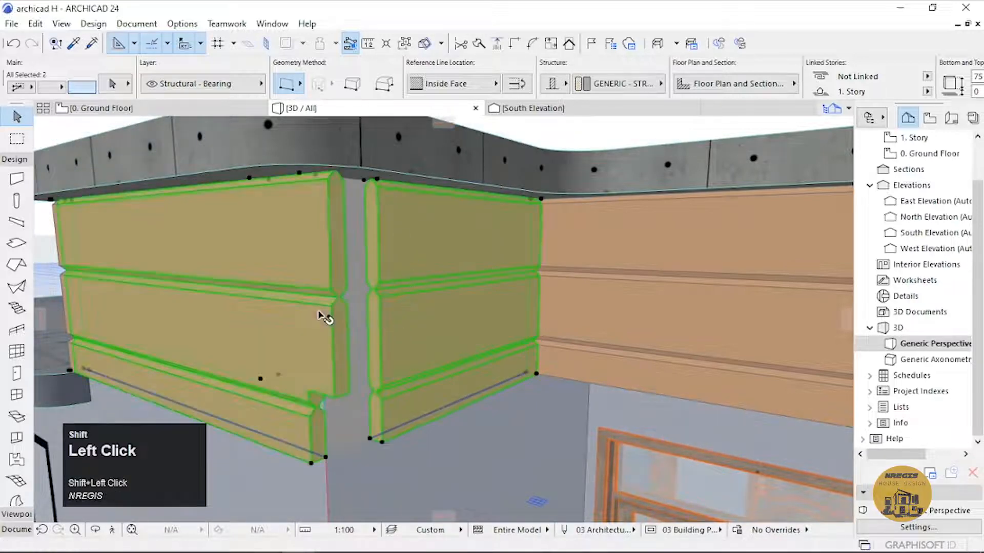
left_click(515, 49)
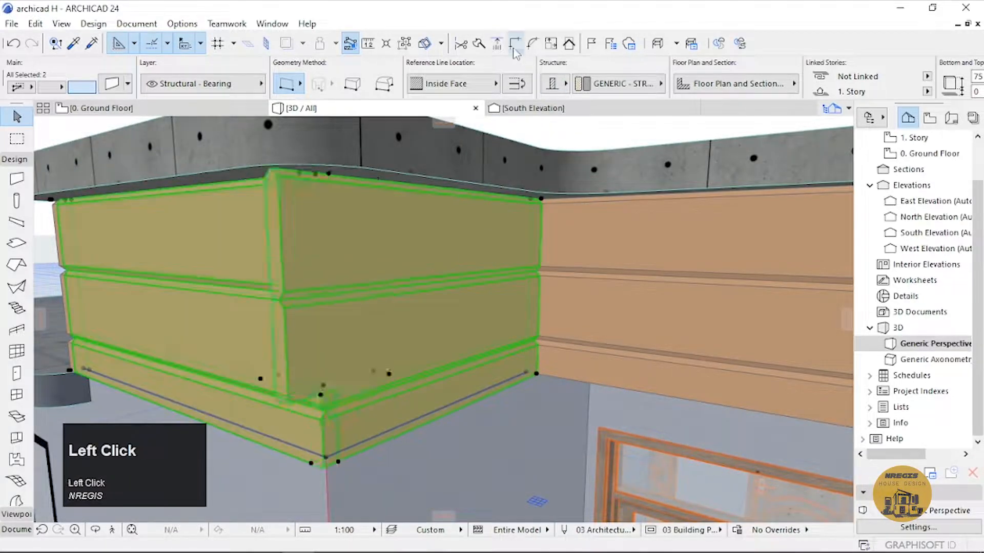
left_click(572, 141)
Examine the house exterior from all sides for upper grey walls between the roof slabs that still lack log cladding.
scroll(575, 254, "down", 6)
key("o")
left_click_drag(461, 333, 605, 333)
left_click_drag(505, 326, 420, 336)
scroll(425, 338, "down", 2)
middle_click_drag(481, 351, 256, 303)
left_click_drag(256, 302, 397, 303)
scroll(400, 303, "down", 4)
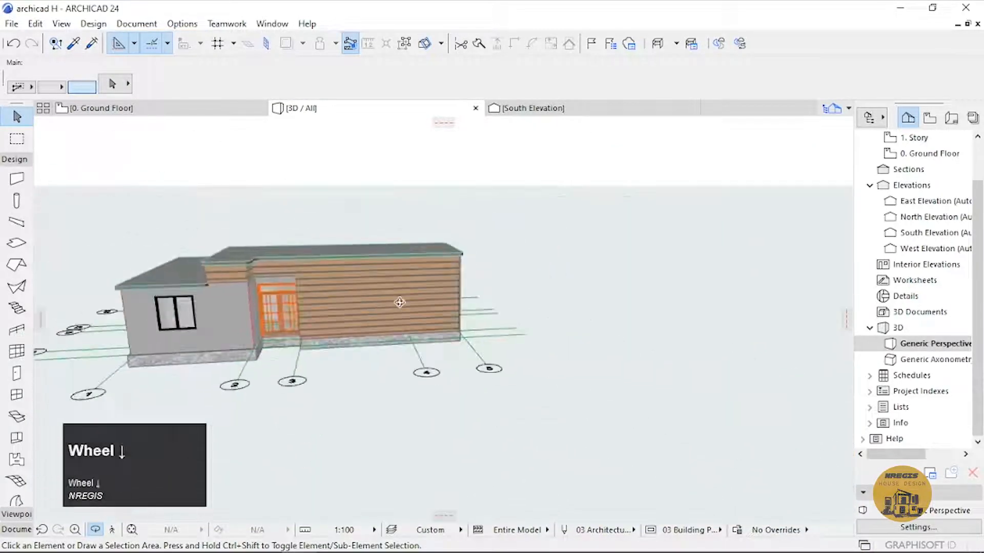
left_click_drag(533, 313, 179, 330)
scroll(347, 312, "up", 4)
middle_click_drag(347, 312, 516, 308)
left_click_drag(517, 308, 382, 320)
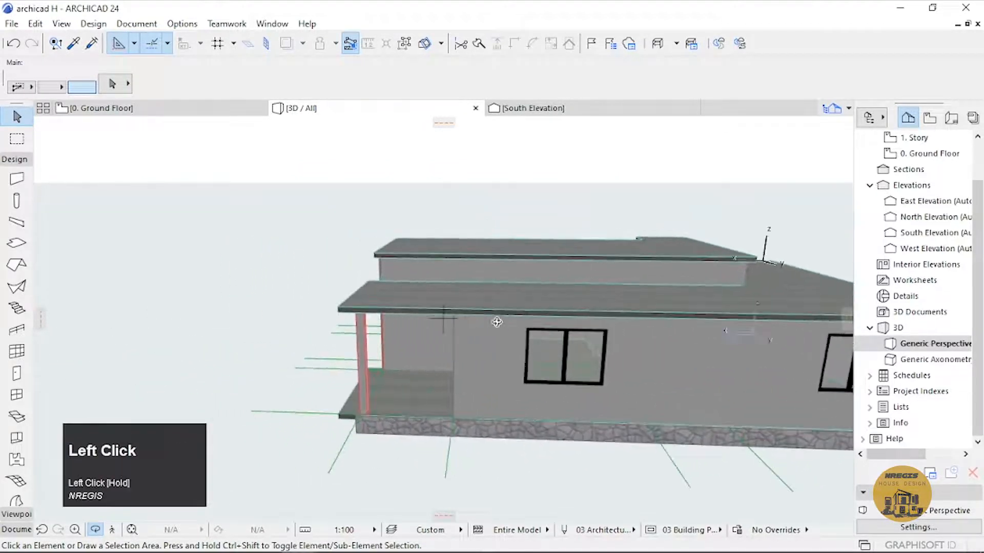
left_click_drag(497, 322, 595, 327)
scroll(595, 327, "down", 4)
left_click_drag(525, 318, 466, 288)
scroll(471, 292, "up", 4)
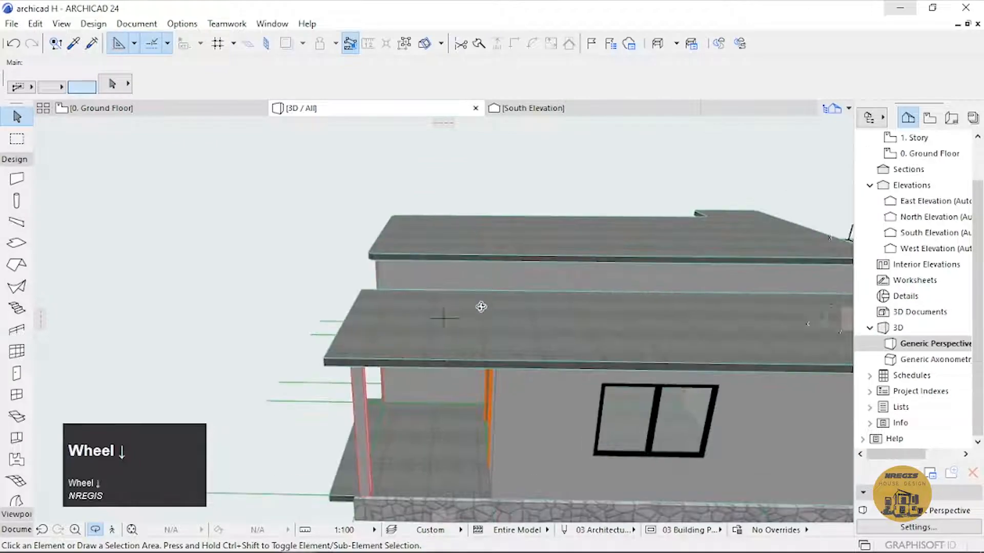
scroll(481, 306, "down", 4)
middle_click_drag(558, 323, 380, 291)
left_click_drag(435, 292, 498, 278)
middle_click_drag(498, 279, 630, 271)
scroll(377, 275, "up", 3)
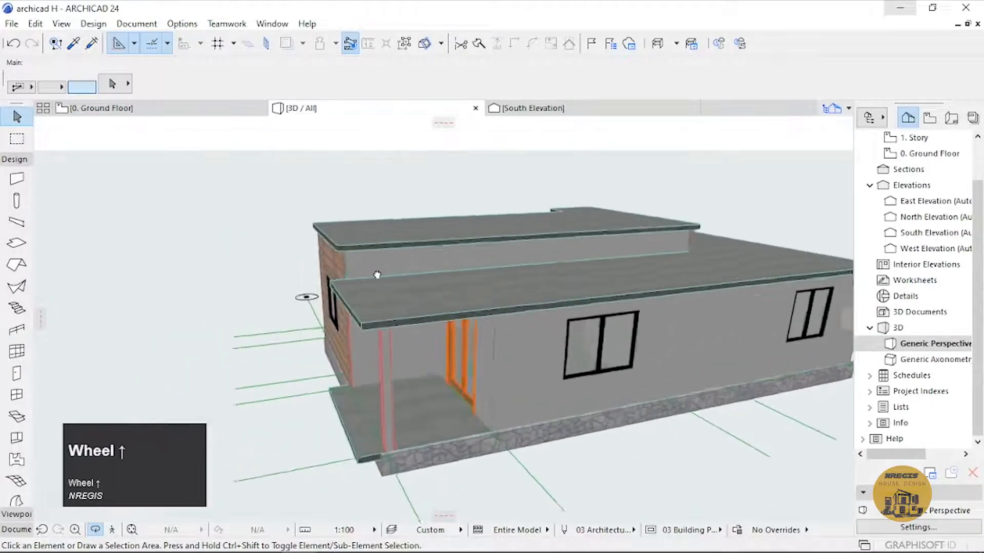
Measure the length of the uncladded grey wall between the two roof slabs above the porch side.
scroll(377, 275, "up", 4)
key("Escape")
key("m")
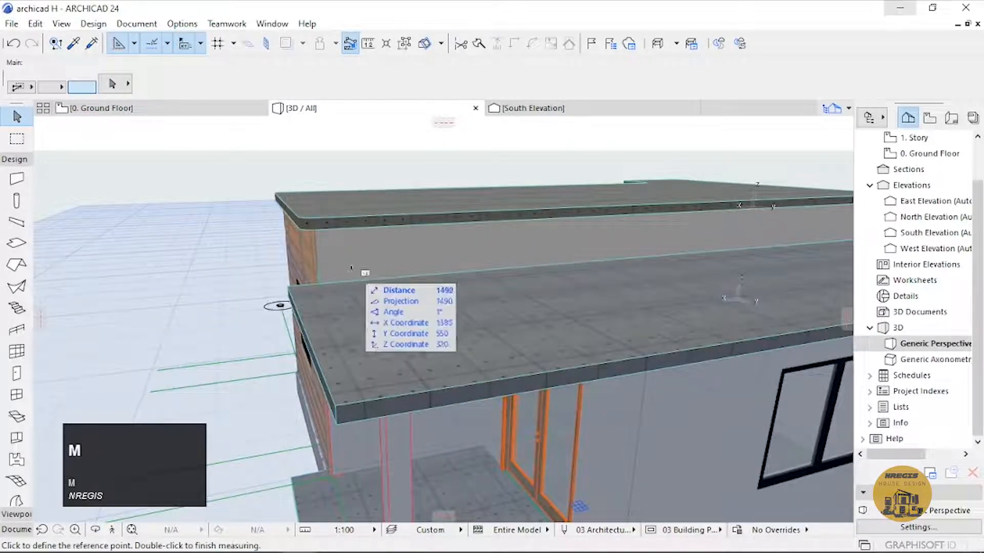
scroll(332, 260, "down", 3)
middle_click_drag(285, 302, 432, 301)
scroll(490, 276, "up", 3)
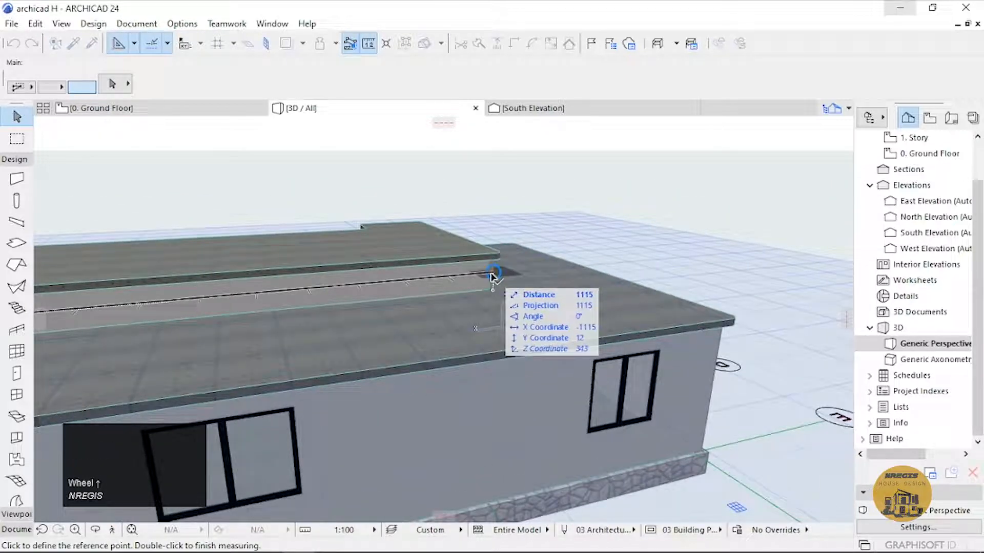
key("Escape")
Draw a cladding wall along the full length of the uncladded grey wall above the porch side, from corner to corner.
scroll(474, 310, "down", 2)
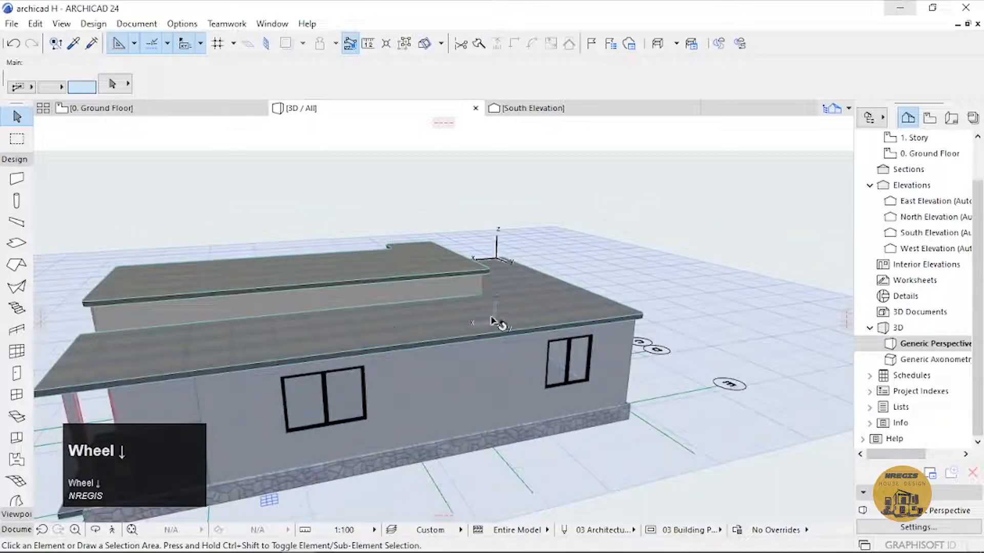
middle_click_drag(493, 322, 593, 264)
scroll(391, 268, "up", 3)
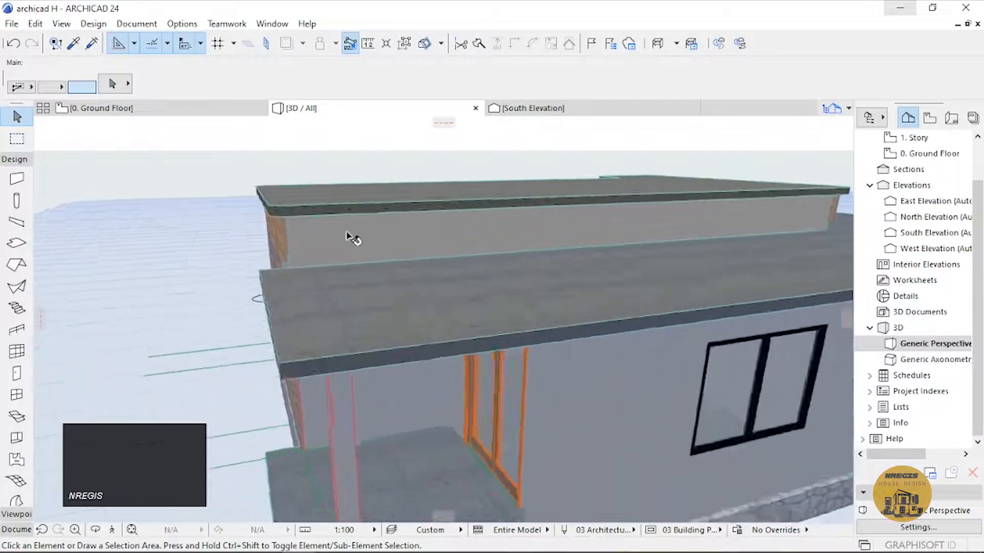
scroll(348, 235, "up", 2)
left_click(17, 178)
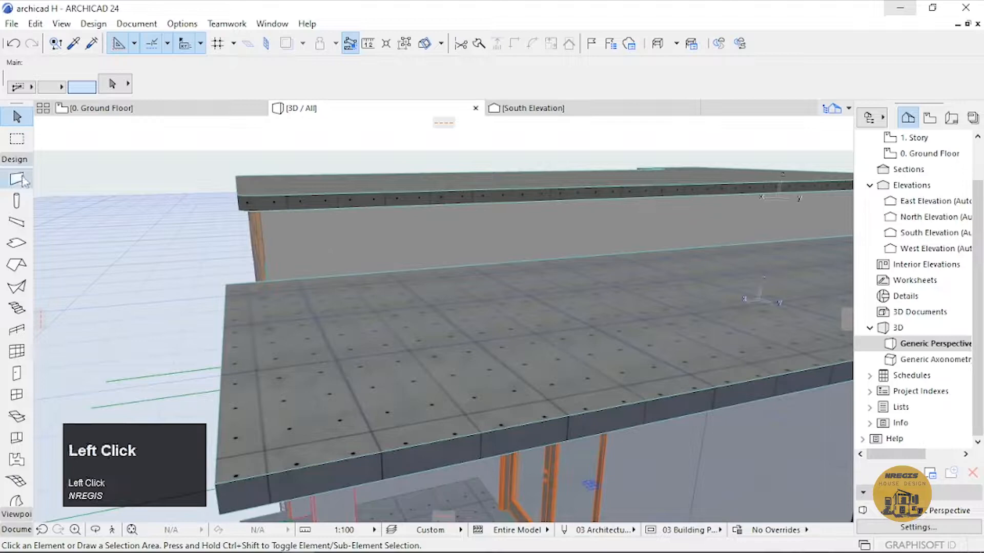
left_click(269, 281)
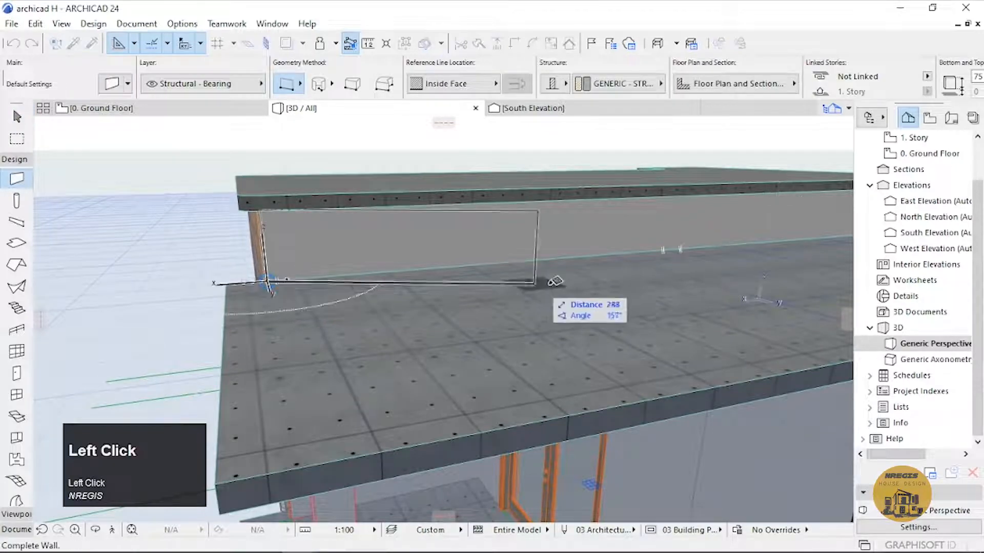
scroll(308, 299, "down", 3)
middle_click_drag(308, 299, 608, 286)
scroll(431, 246, "up", 3)
scroll(432, 246, "up", 2)
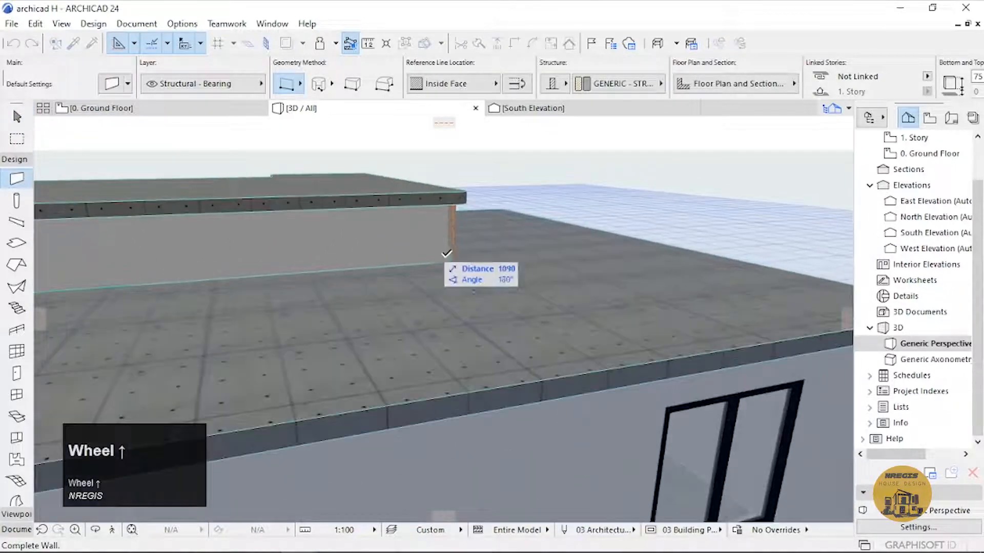
left_click(450, 261)
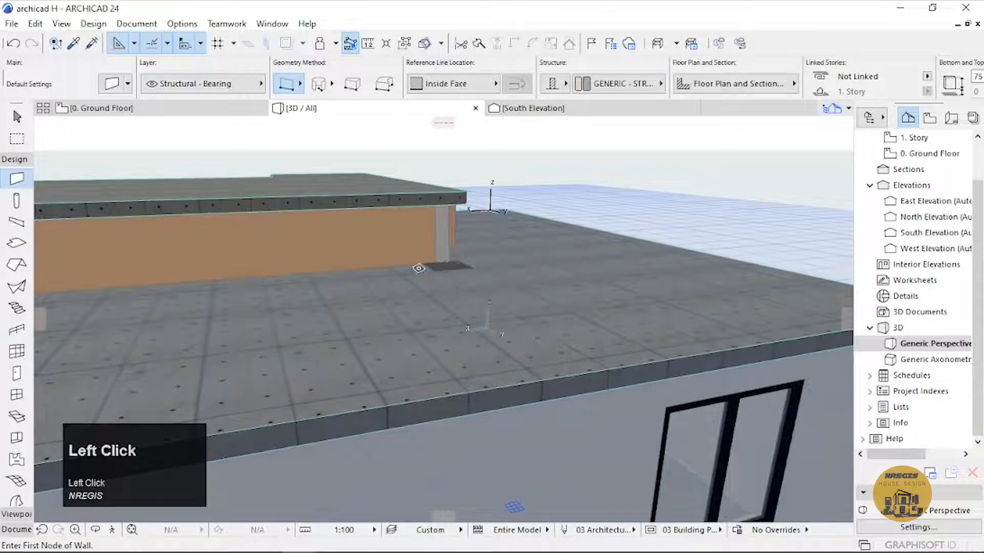
Flip the new cladding wall about its reference line and intersect it with the adjoining end cladding wall at the corner.
left_click(385, 257, "shift")
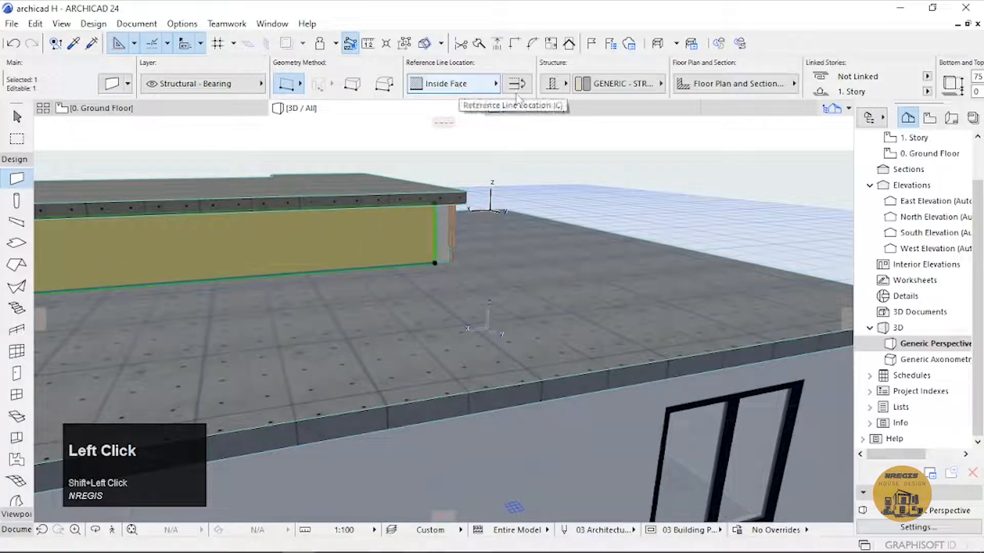
left_click(516, 92)
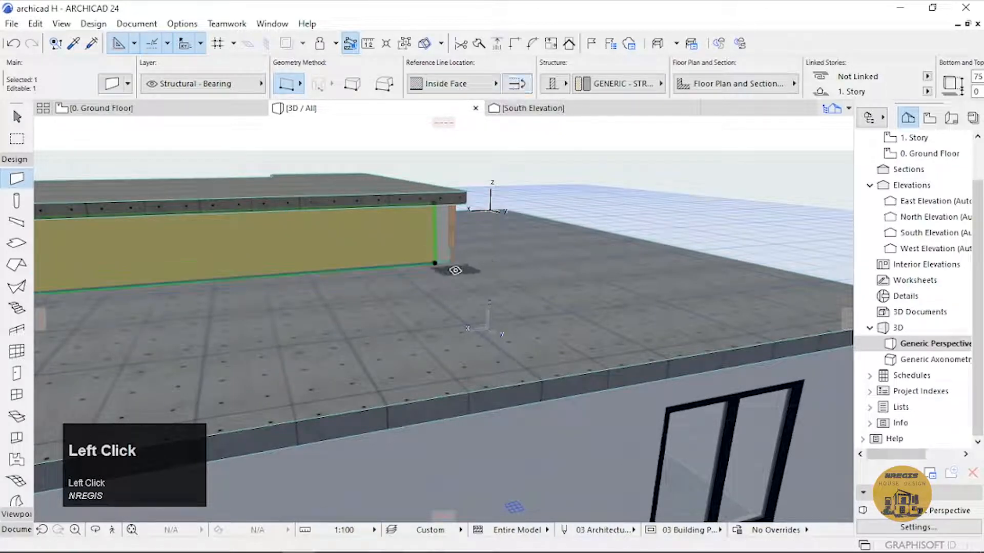
key("shift")
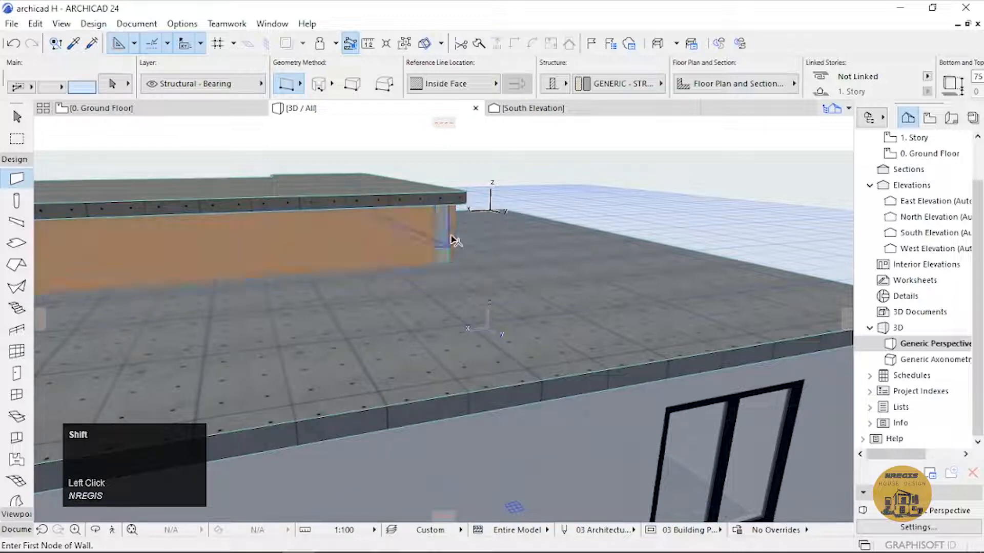
left_click(450, 246, "shift")
left_click(454, 241, "shift")
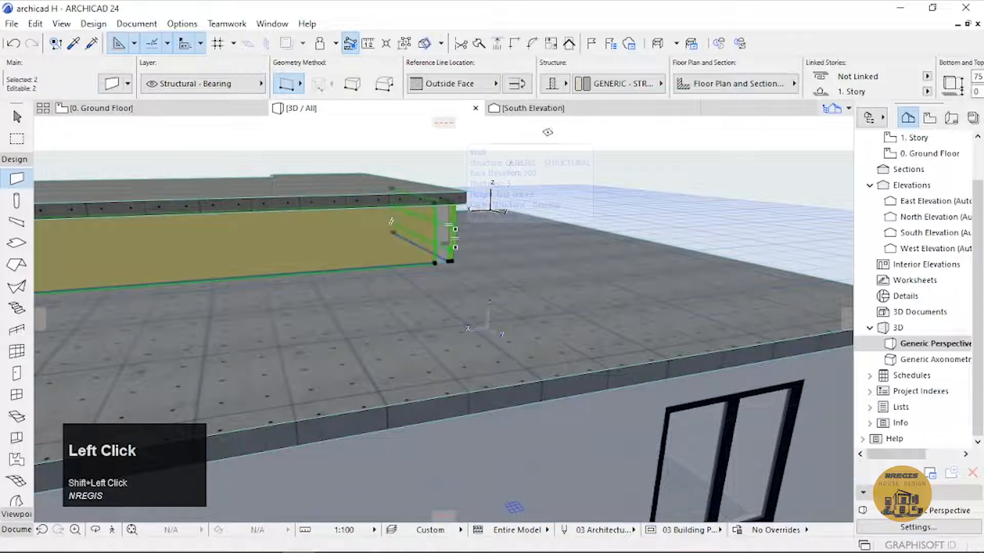
left_click(623, 180)
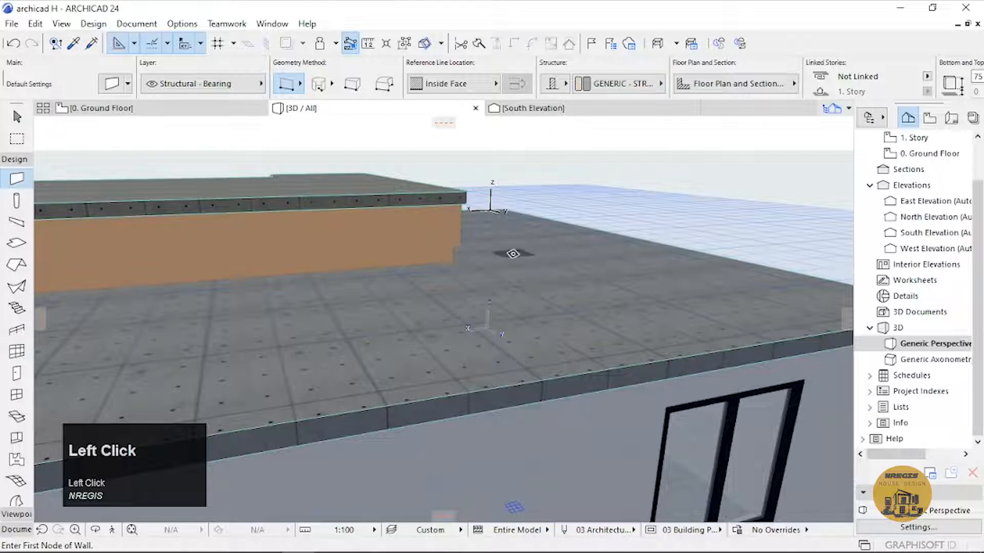
Turn the new cladding wall into a log wall with a log height of 30.
scroll(511, 218, "up", 3)
left_click(511, 217)
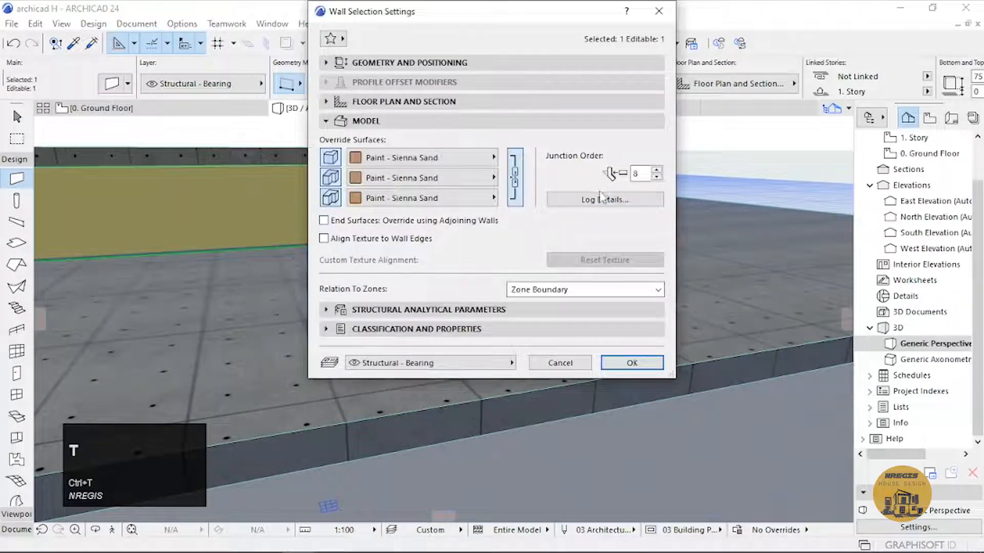
left_click(602, 199)
left_click(356, 95)
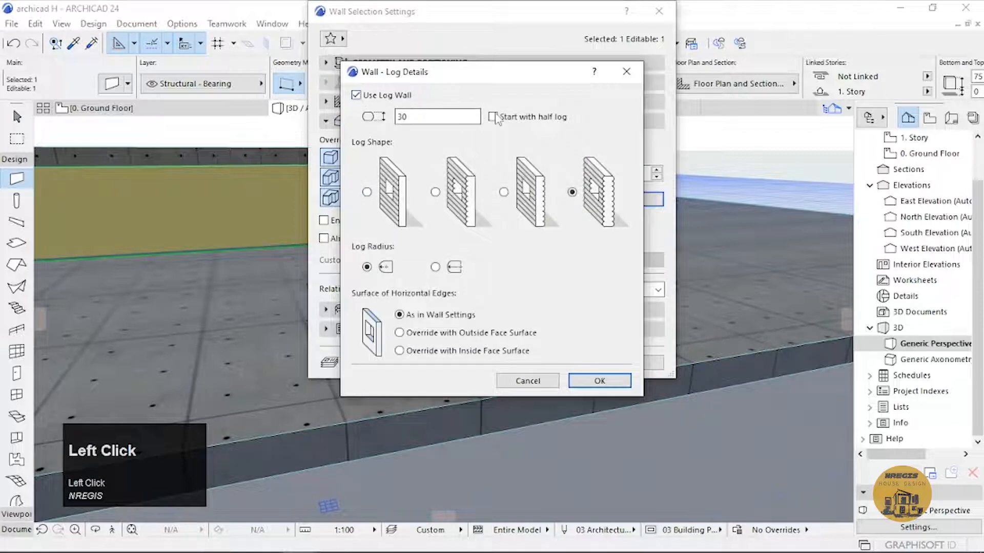
left_click(599, 381)
left_click(631, 361)
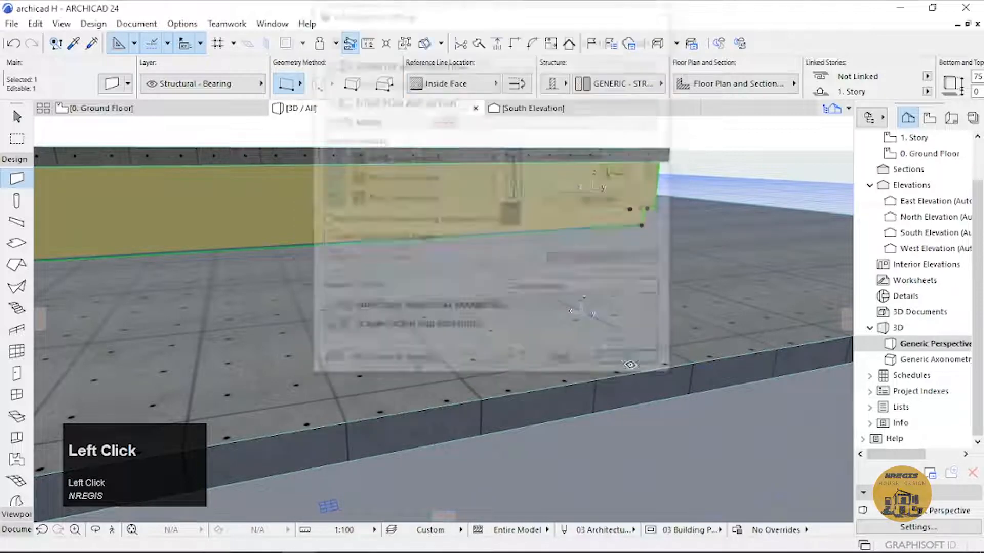
scroll(584, 302, "down", 3)
scroll(584, 303, "down", 5)
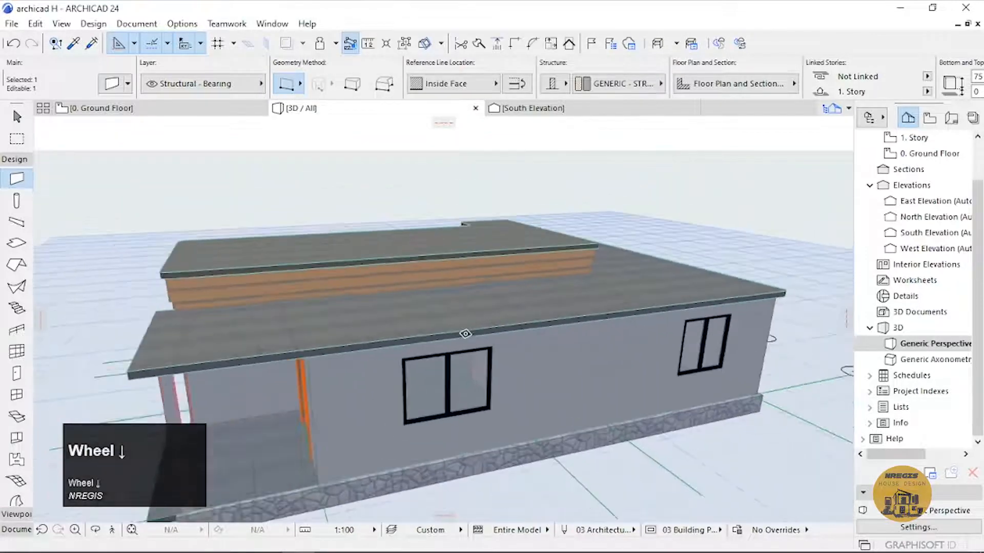
Try converting the narrow log wall section between the outer corner and the window into a morph.
key("o")
left_click_drag(461, 333, 492, 355)
scroll(492, 354, "up", 3)
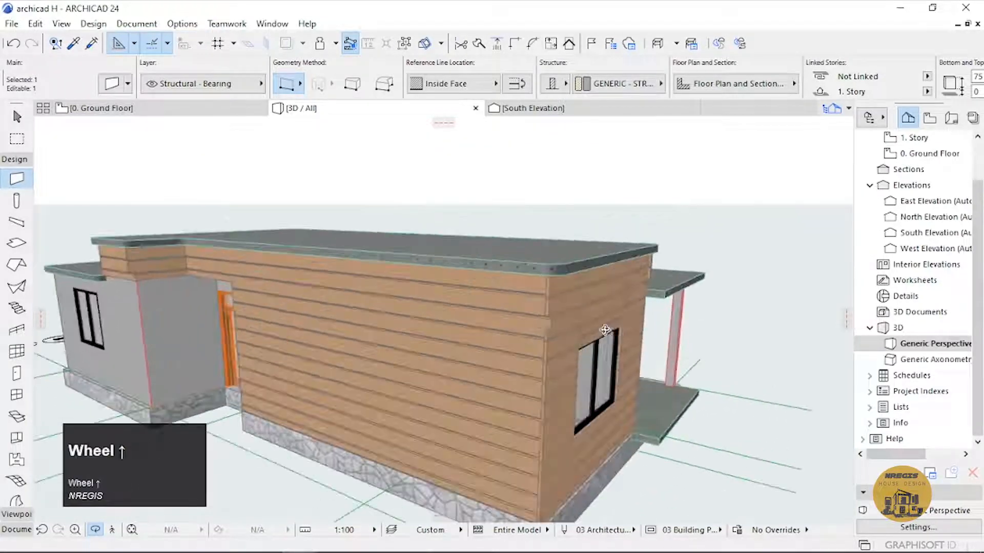
scroll(492, 354, "down", 1)
middle_click_drag(502, 361, 463, 248)
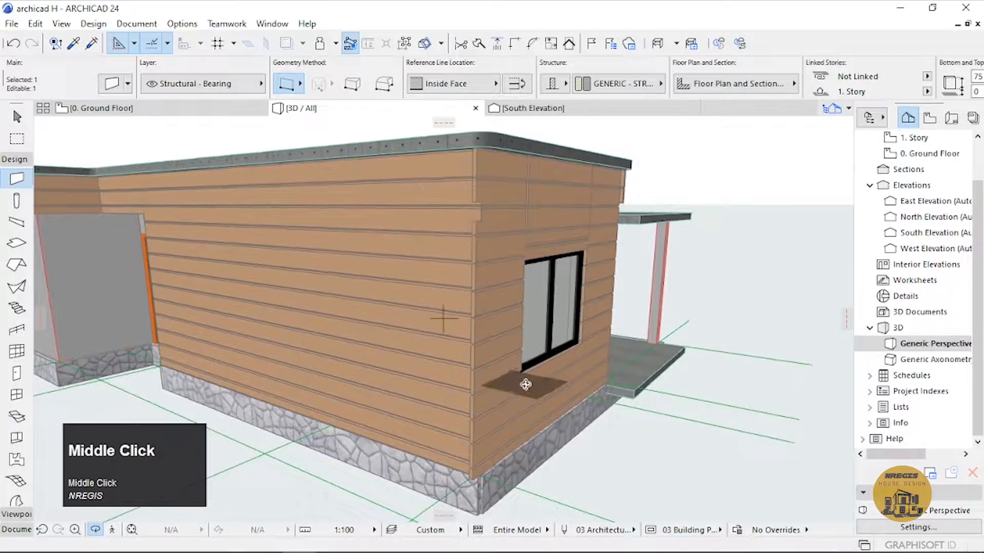
key("Escape")
key("Escape")
left_click(496, 357, "shift")
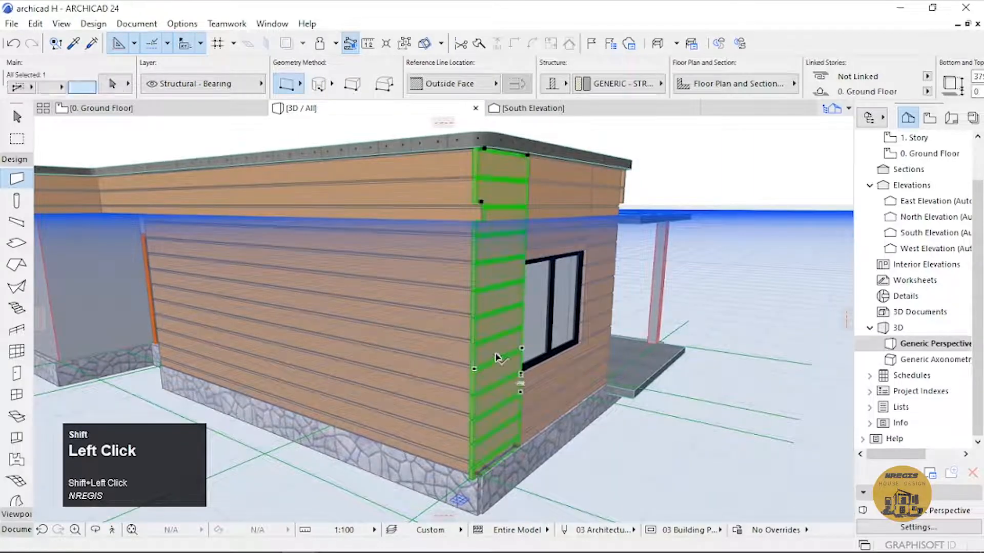
right_click(495, 328)
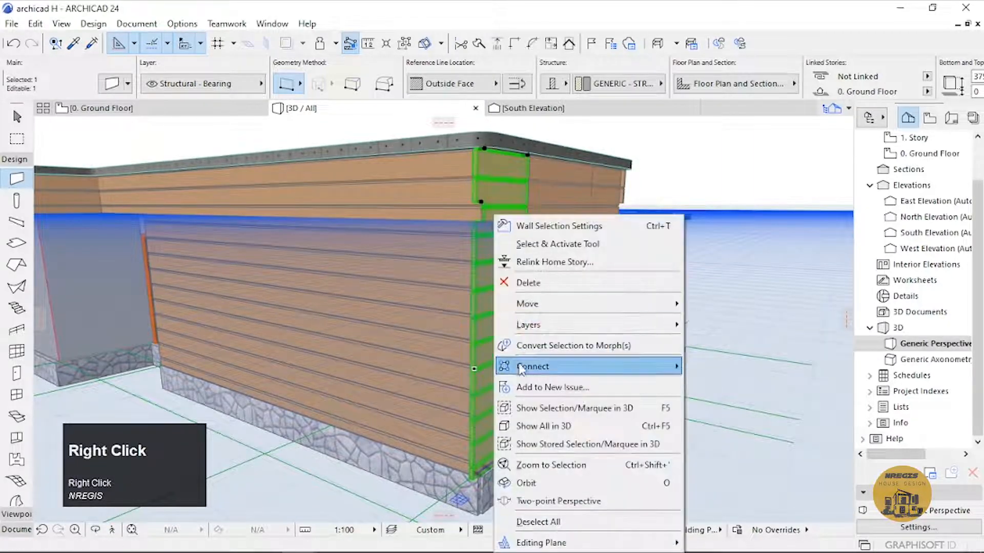
left_click(539, 346)
left_click(575, 218)
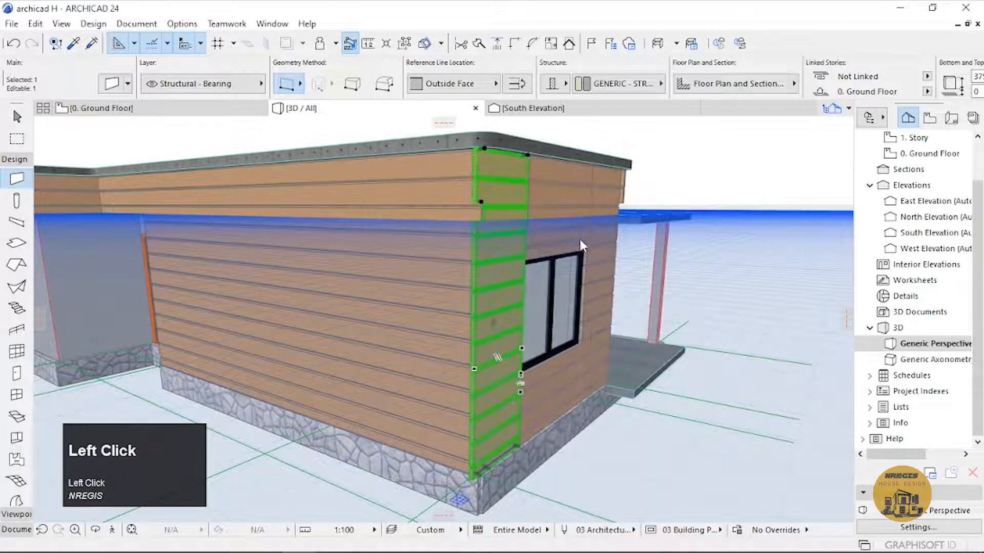
Undo the morph conversion of the corner log wall section and clear the selection.
scroll(482, 285, "up", 2)
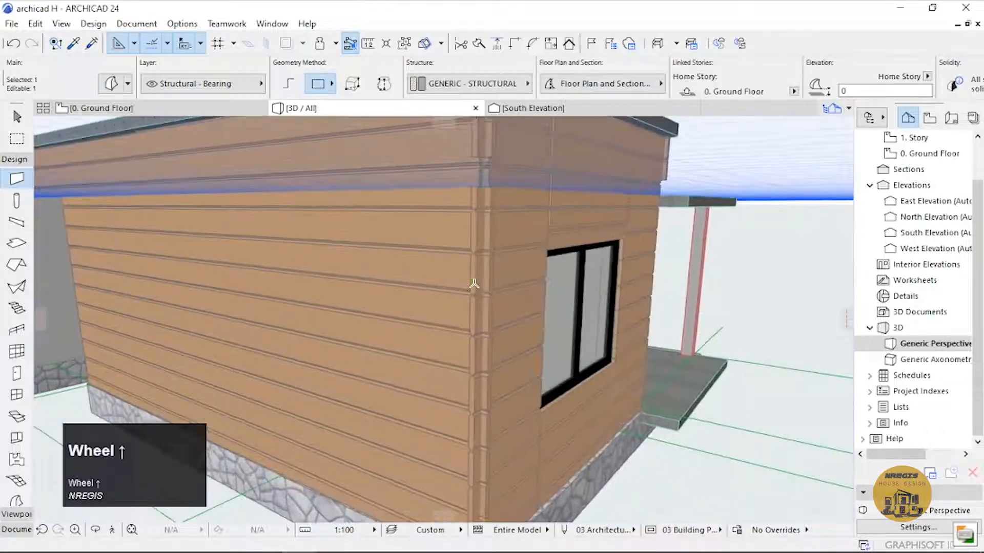
scroll(474, 290, "down", 3)
key("ctrl+z")
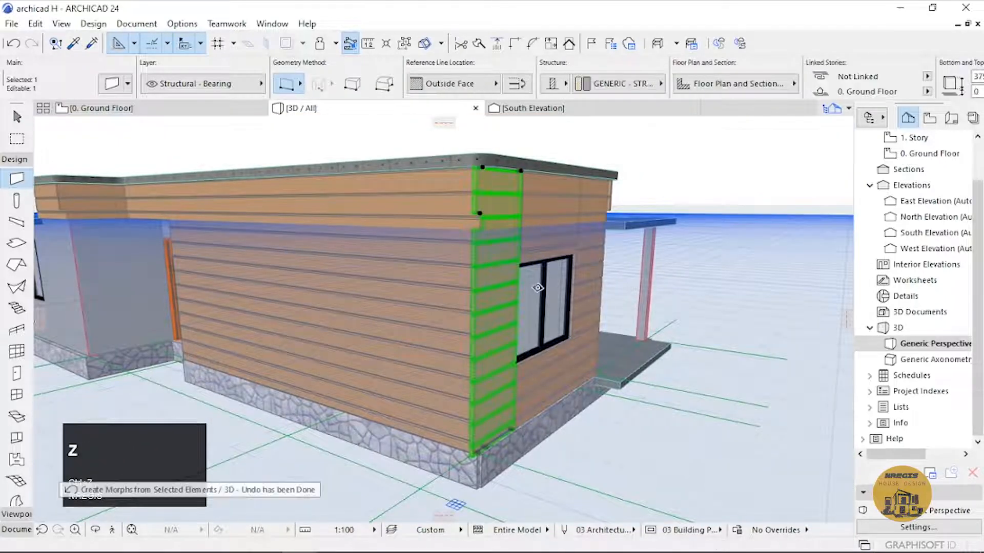
left_click(494, 244)
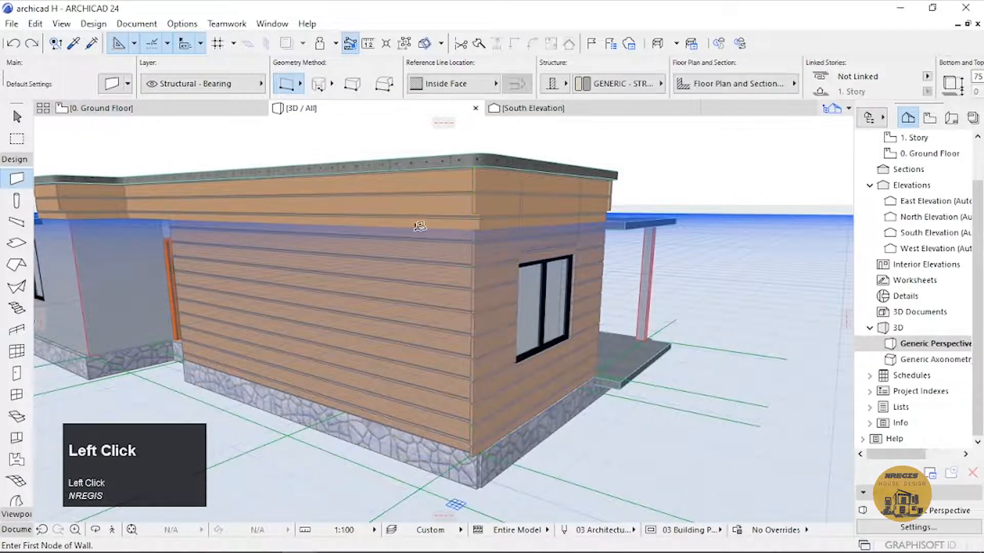
Convert the three log wall sections around the outer corner and above the window into morphs.
key("o")
scroll(445, 259, "up", 2)
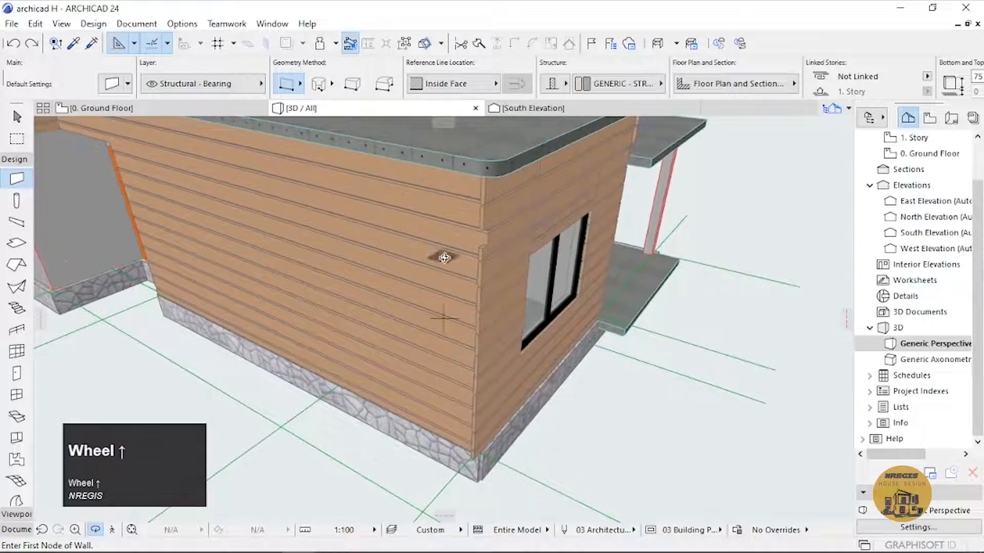
key("Escape")
left_click(456, 231, "shift")
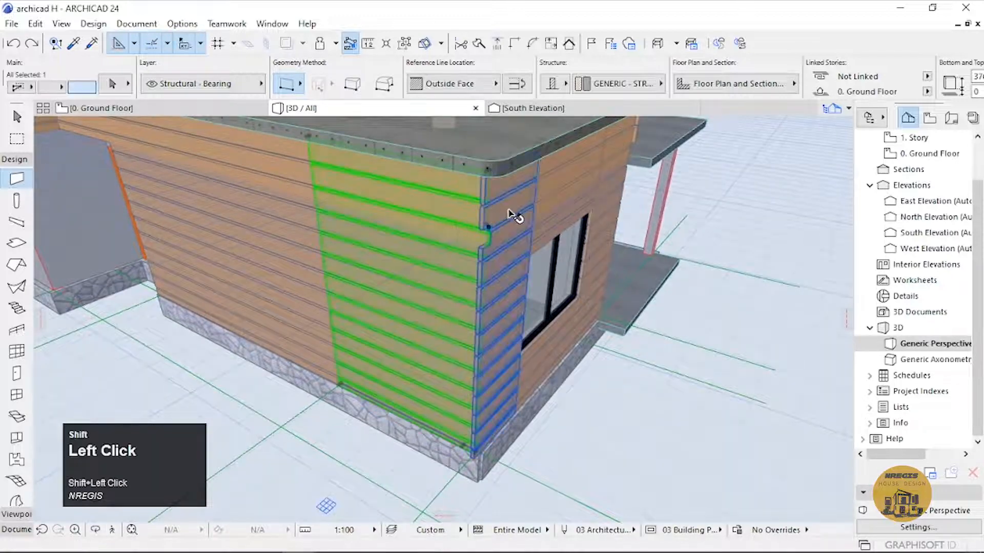
middle_click_drag(432, 323, 471, 199)
right_click(472, 237)
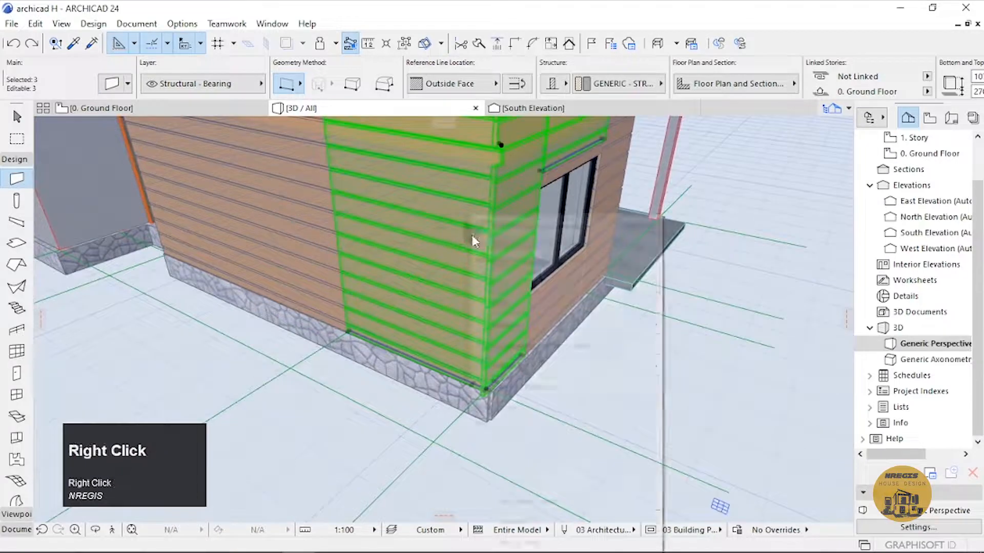
left_click(619, 347)
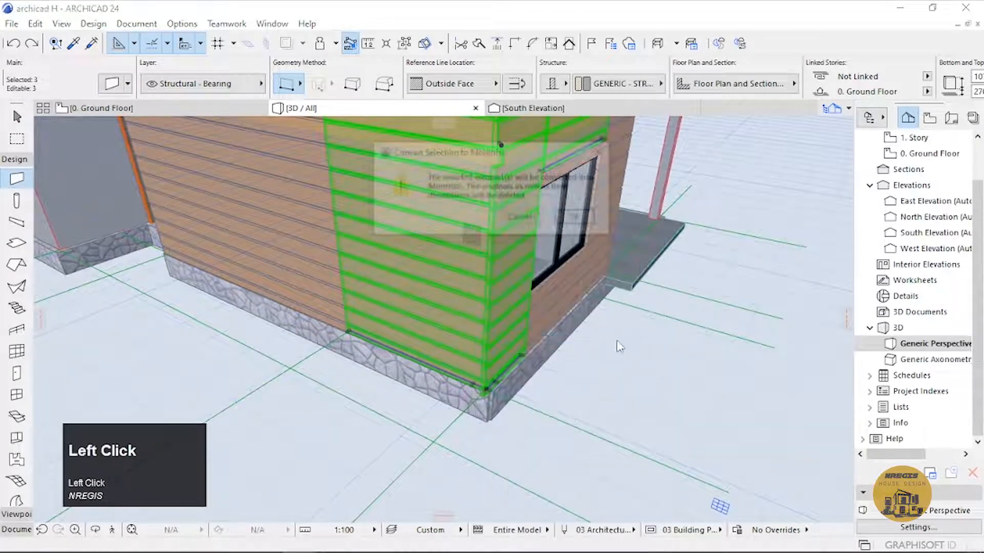
left_click(573, 223)
Ungroup the three corner morphs and select only the one between the corner and the window.
scroll(518, 263, "up", 2)
scroll(518, 263, "up", 2)
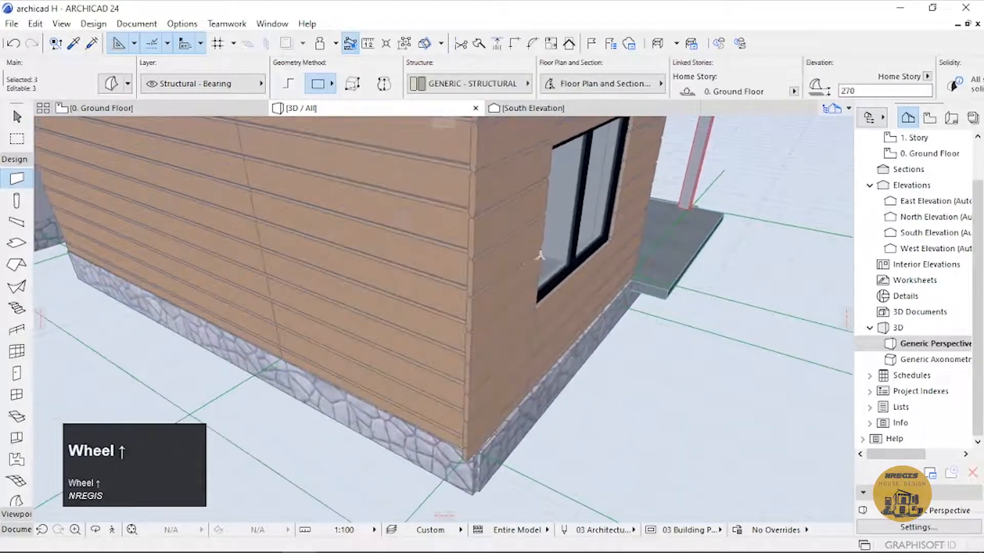
middle_click_drag(518, 263, 466, 290)
scroll(440, 291, "up", 3)
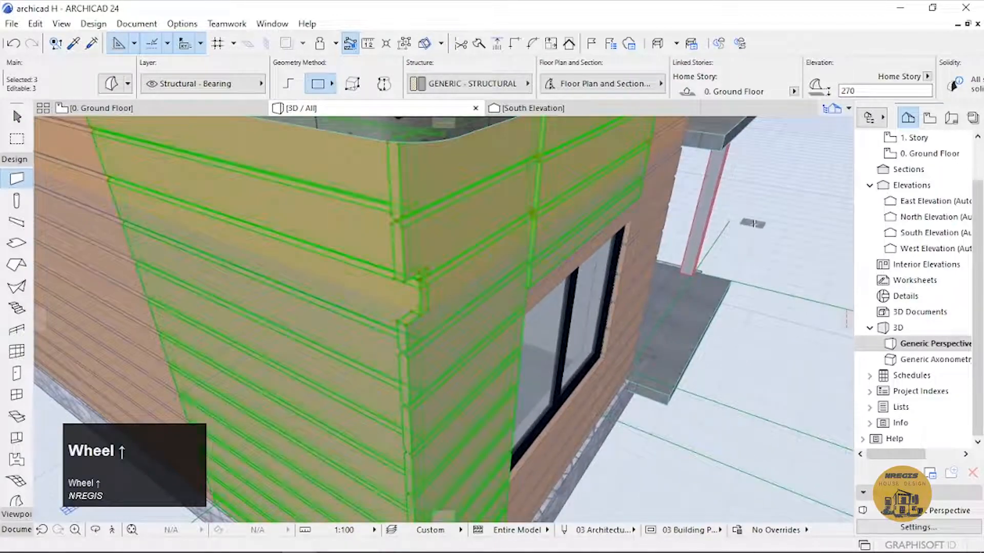
left_click(439, 253)
left_click(439, 253, "shift")
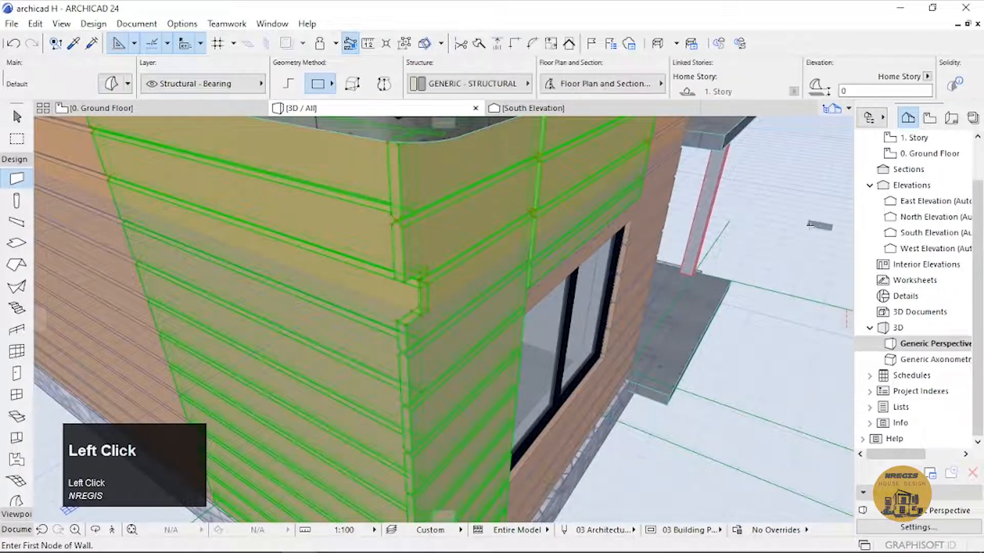
left_click(421, 247, "shift")
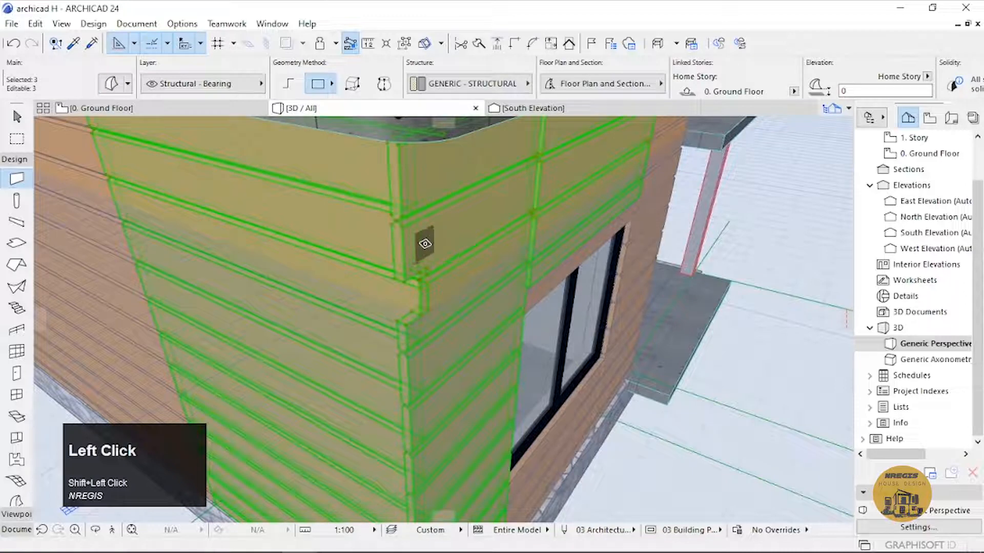
key("ctrl+shift+g")
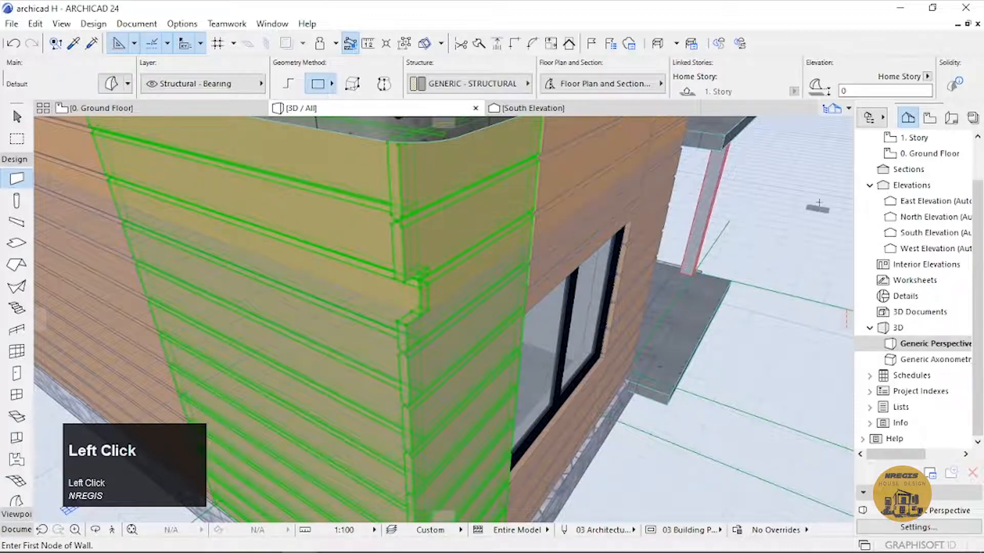
left_click(461, 238, "shift")
scroll(394, 252, "up", 4)
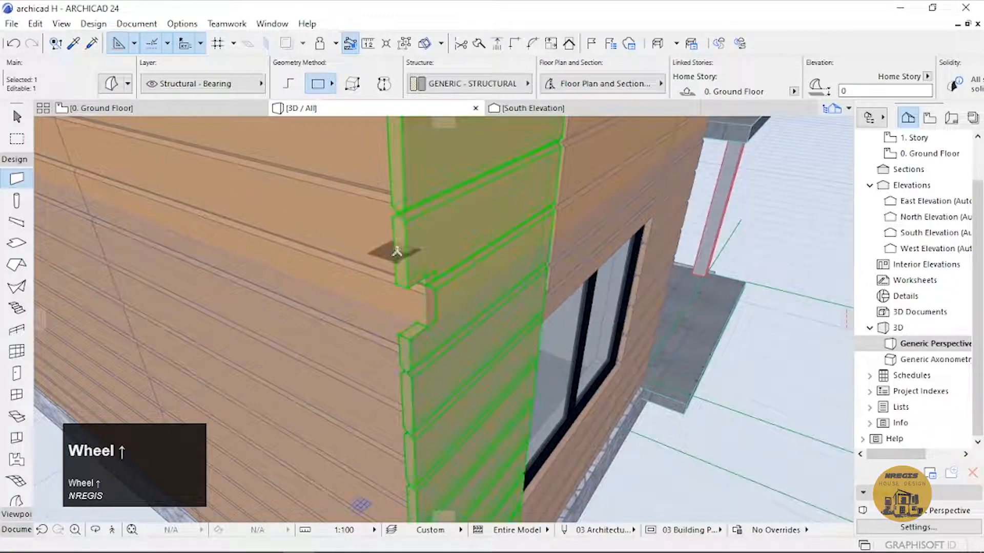
Push the upper end faces of the corner log morph back 12 so they line up with the adjoining wall.
left_click(395, 251)
key("Escape")
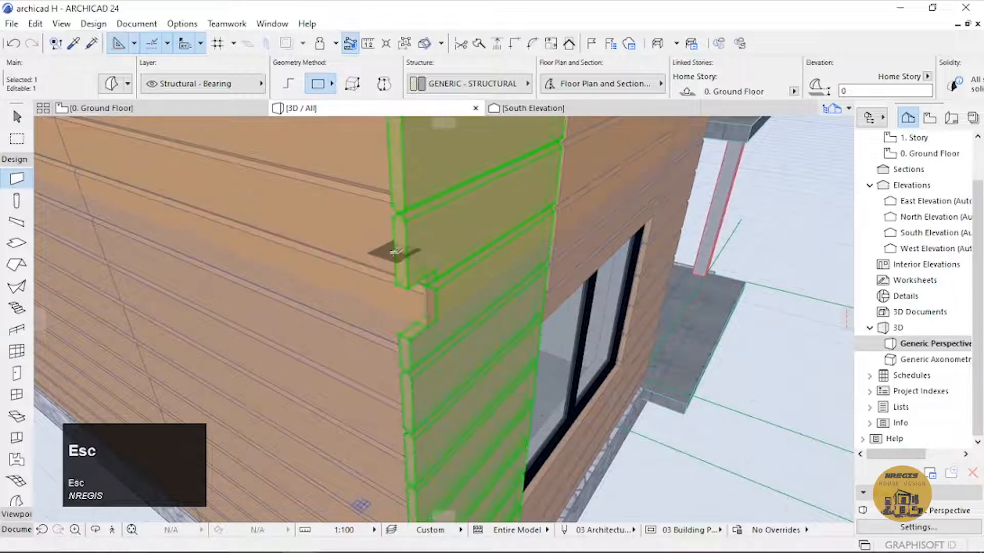
left_click(17, 117)
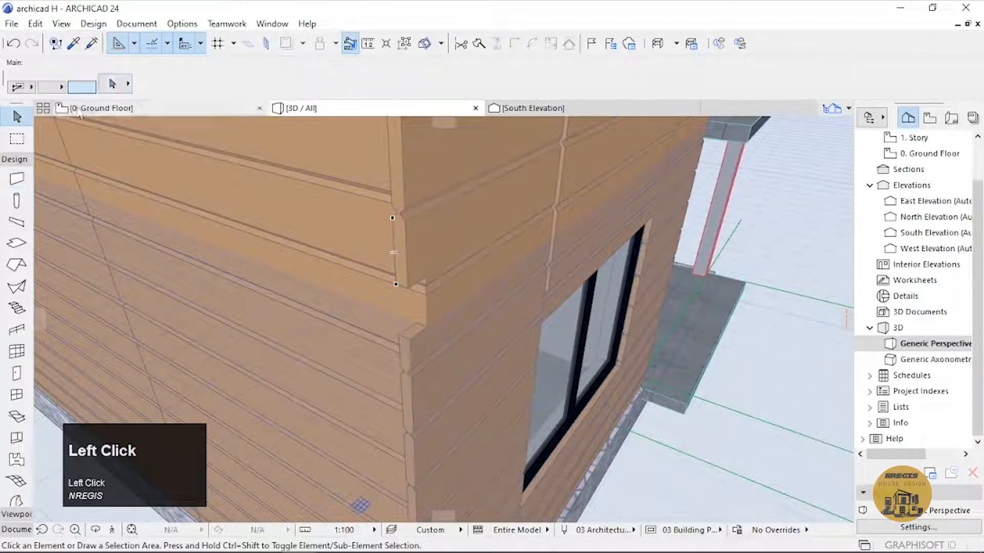
left_click(408, 251)
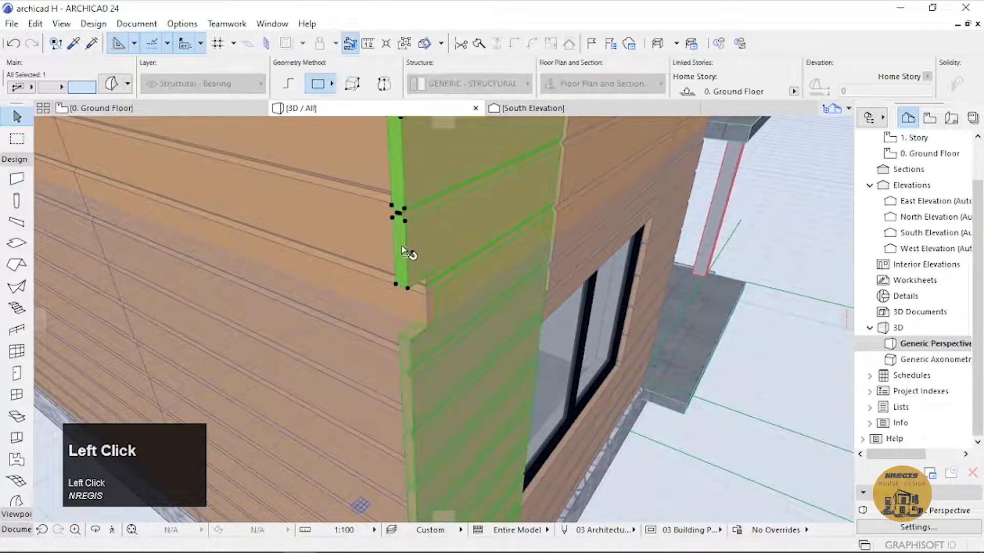
scroll(414, 276, "down", 2)
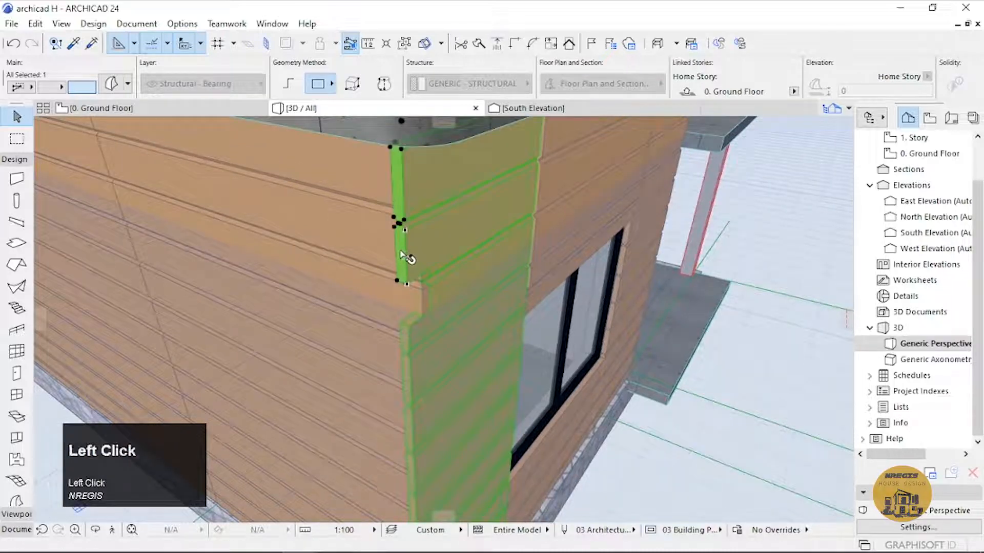
left_click(407, 257)
left_click(467, 334)
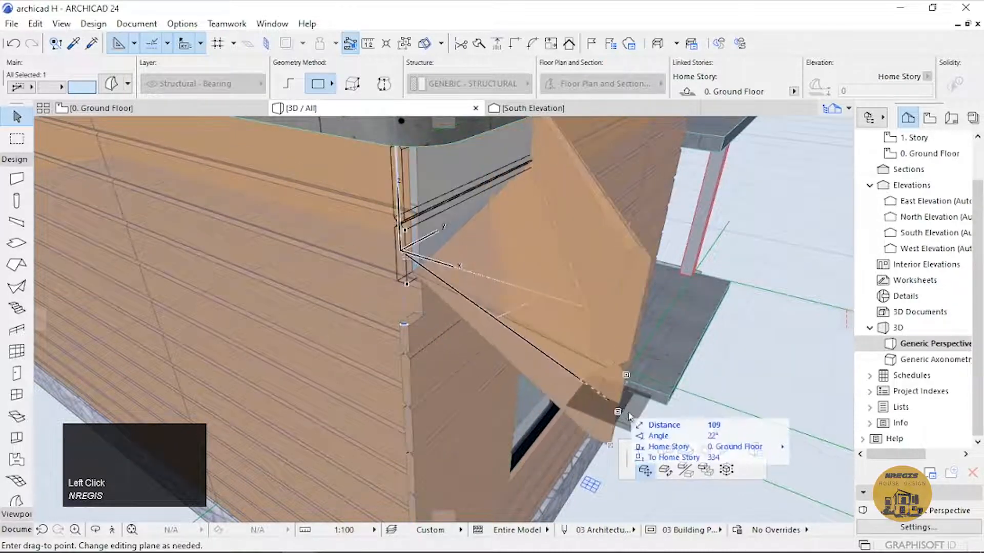
left_click(645, 450)
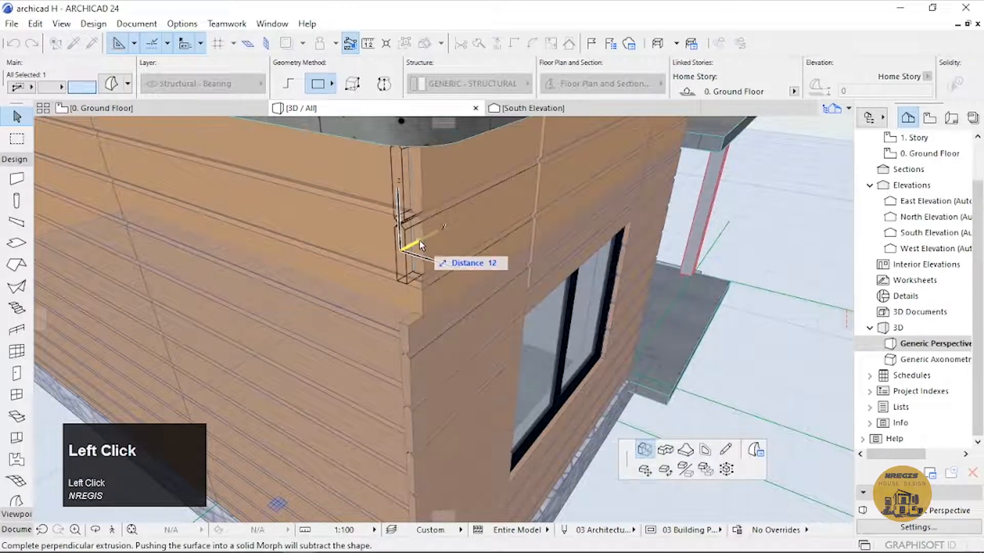
left_click(419, 247)
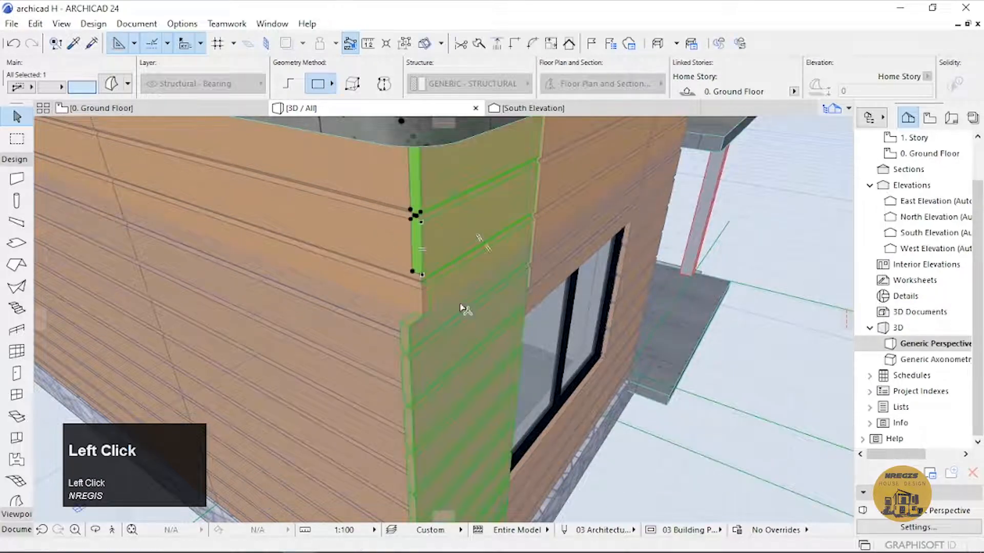
Push the remaining lower end faces of the corner log morph back, flush with the trimmed upper part.
middle_click_drag(465, 309, 431, 276)
left_click(425, 276)
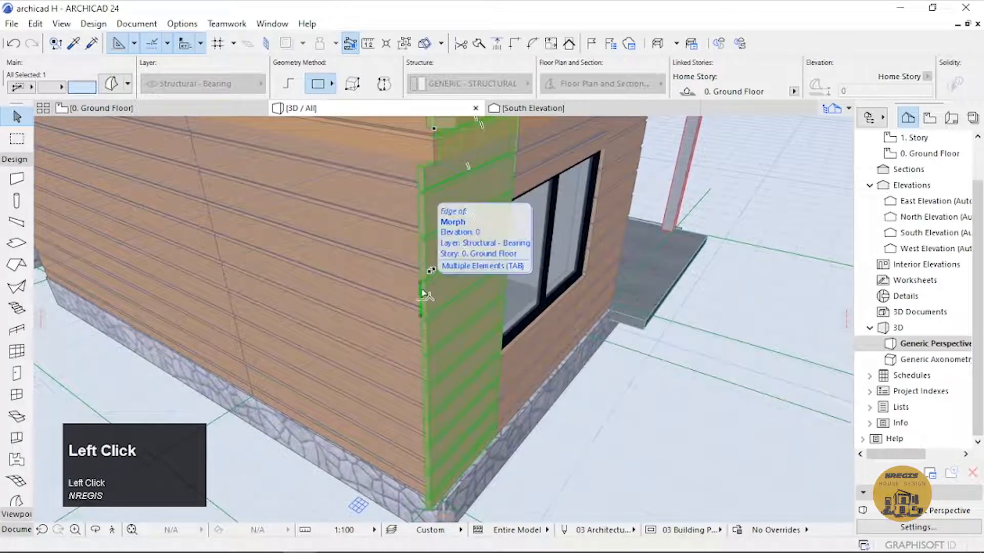
key("Escape")
scroll(424, 283, "up", 2)
left_click(424, 238)
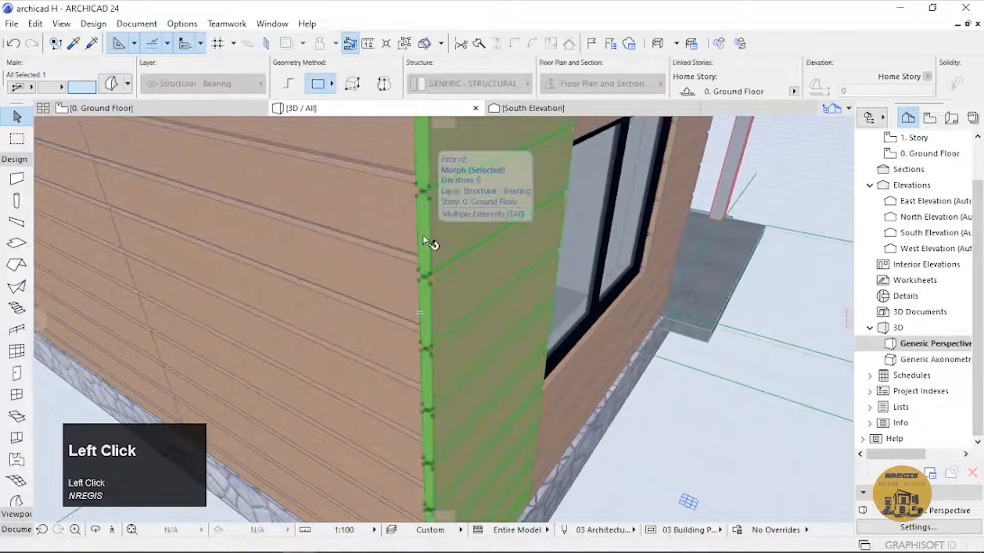
left_click(438, 236)
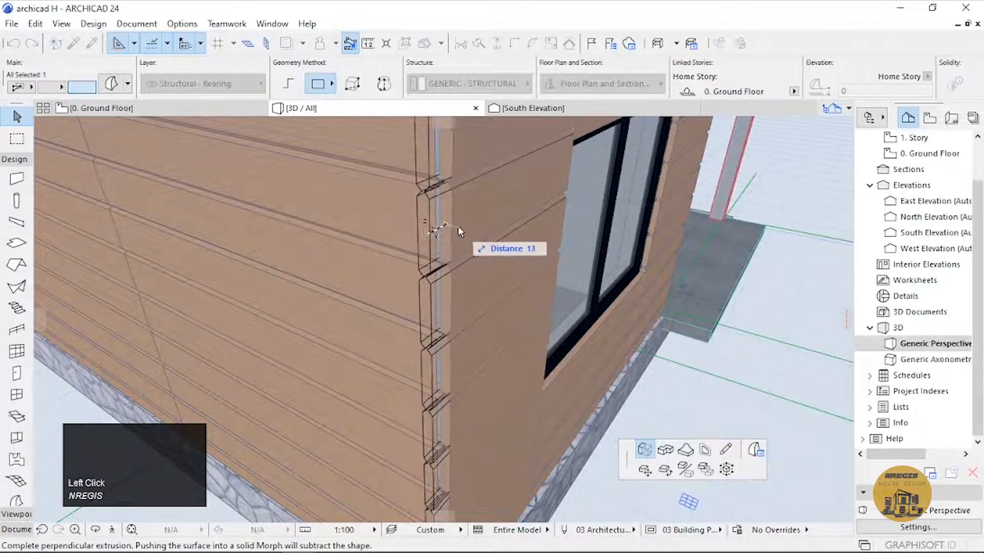
left_click(453, 228)
scroll(473, 301, "down", 2)
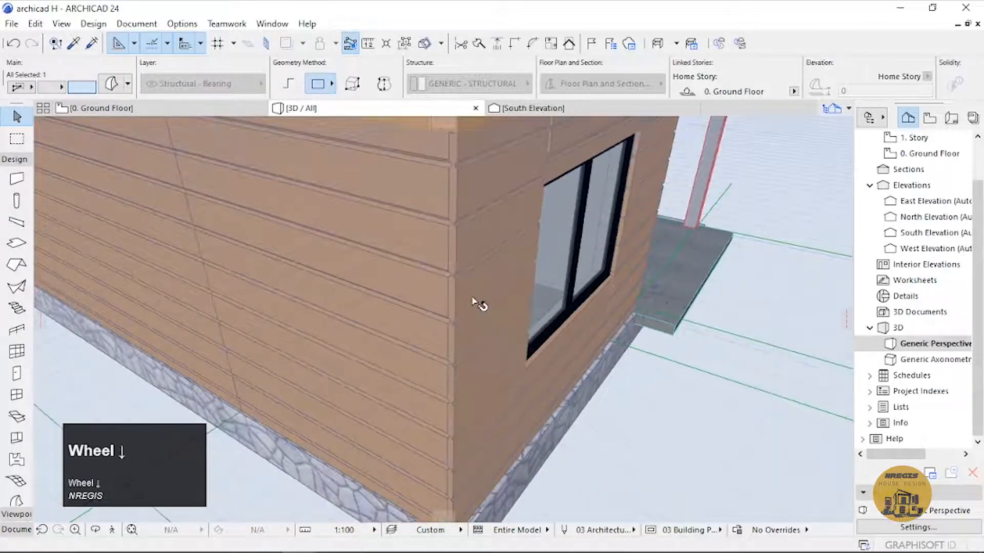
Select the log morph section above the window.
scroll(472, 301, "down", 2)
left_click(734, 248)
key("o")
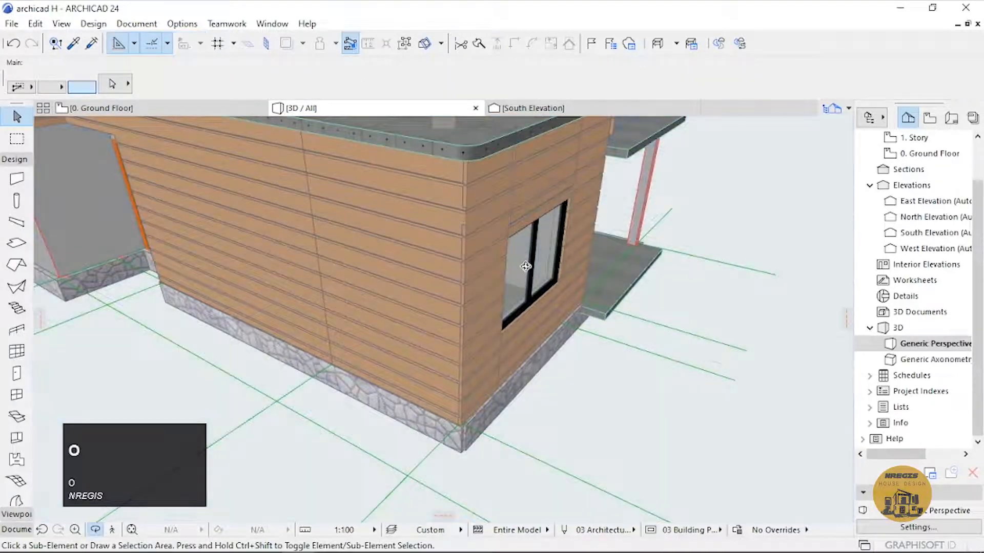
left_click_drag(514, 270, 556, 261)
scroll(499, 206, "up", 2)
scroll(499, 206, "down", 3)
scroll(428, 265, "down", 2)
left_click_drag(428, 266, 328, 240)
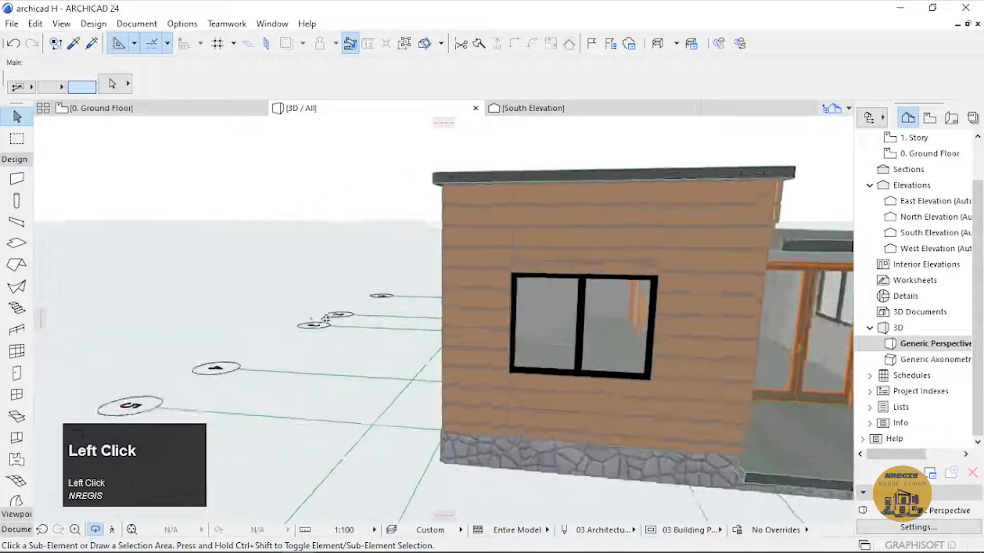
scroll(328, 241, "up", 2)
key("Escape")
left_click(592, 220)
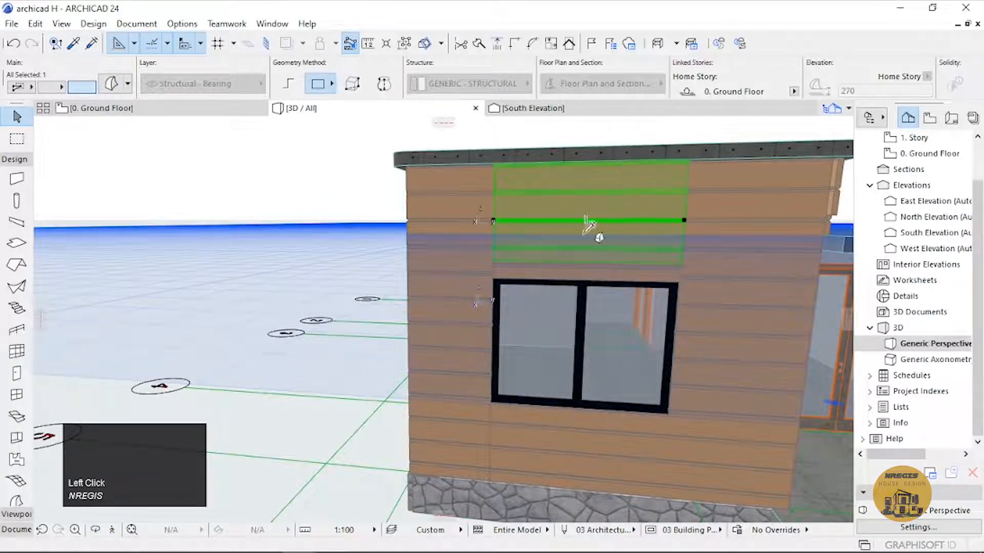
scroll(481, 219, "up", 3)
scroll(514, 215, "down", 4)
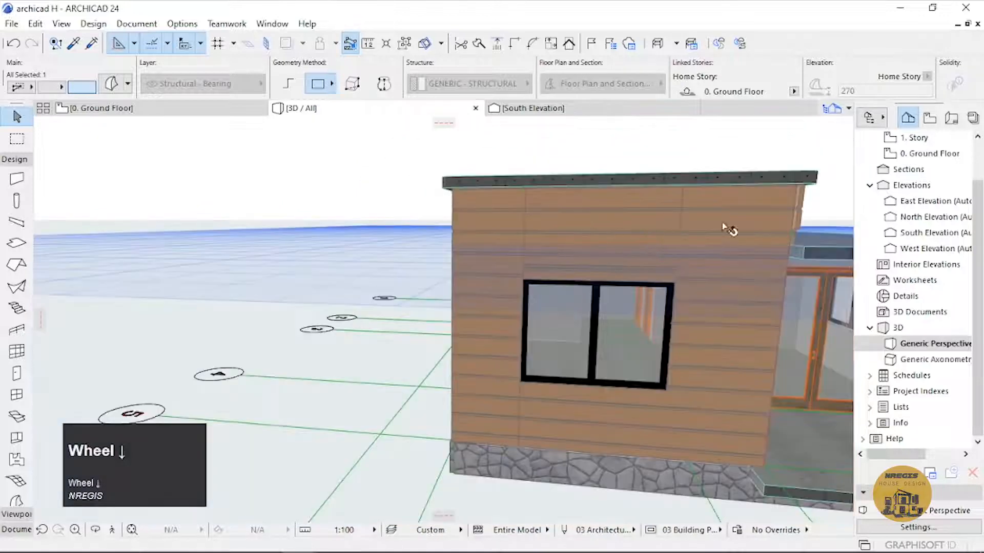
scroll(540, 218, "up", 5)
scroll(556, 228, "down", 3)
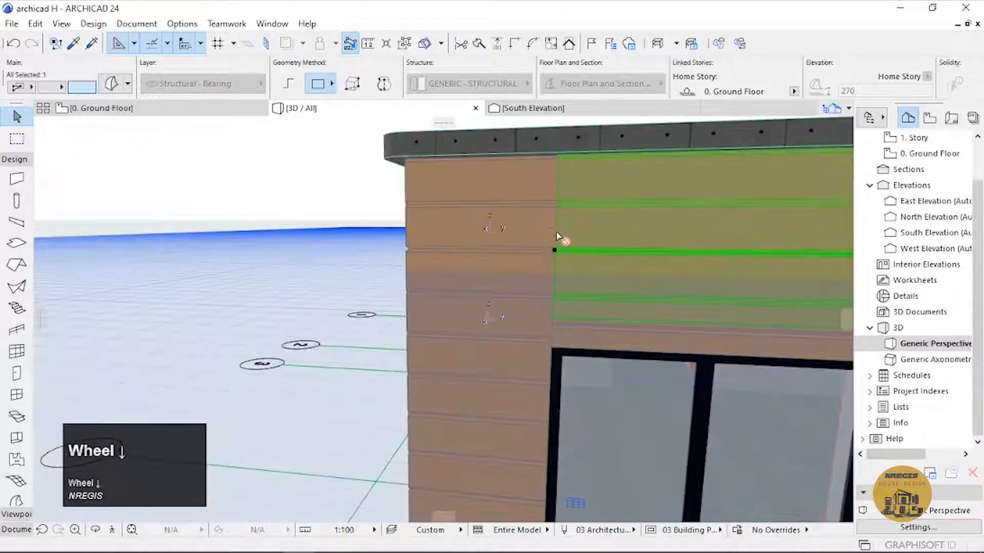
Select the vertical edge of the morph above the window where it meets the corner section.
left_click(556, 227)
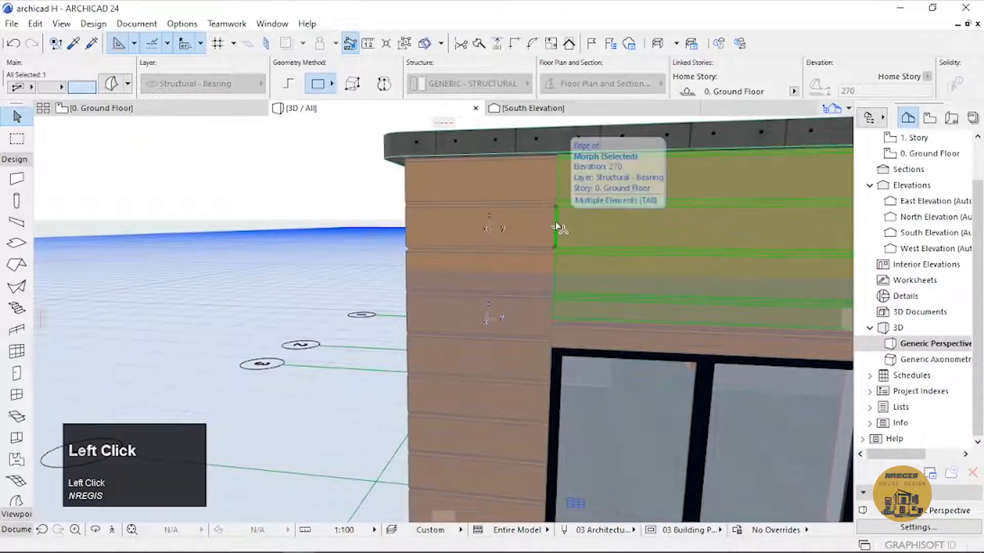
right_click(557, 227)
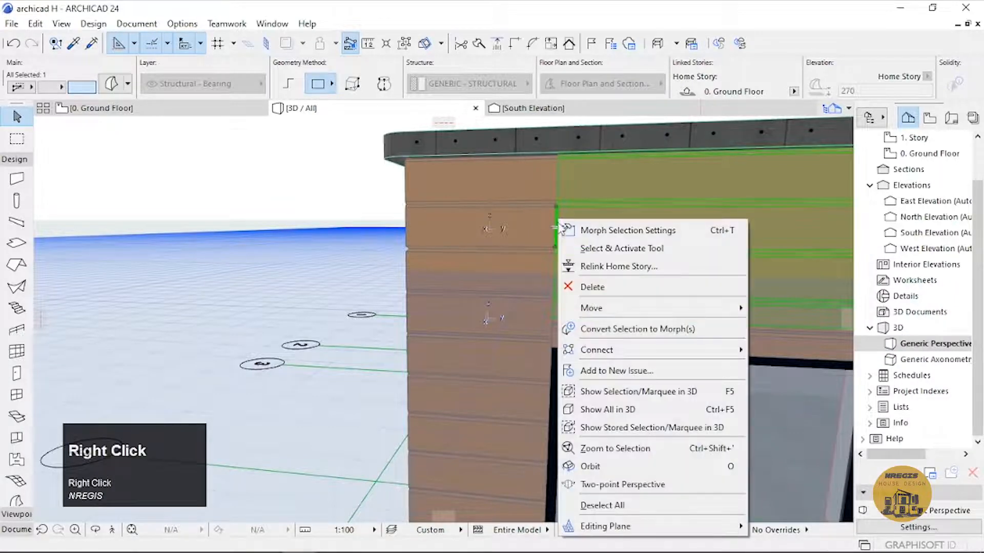
key("Escape")
left_click_drag(558, 233, 663, 268)
scroll(584, 244, "up", 3)
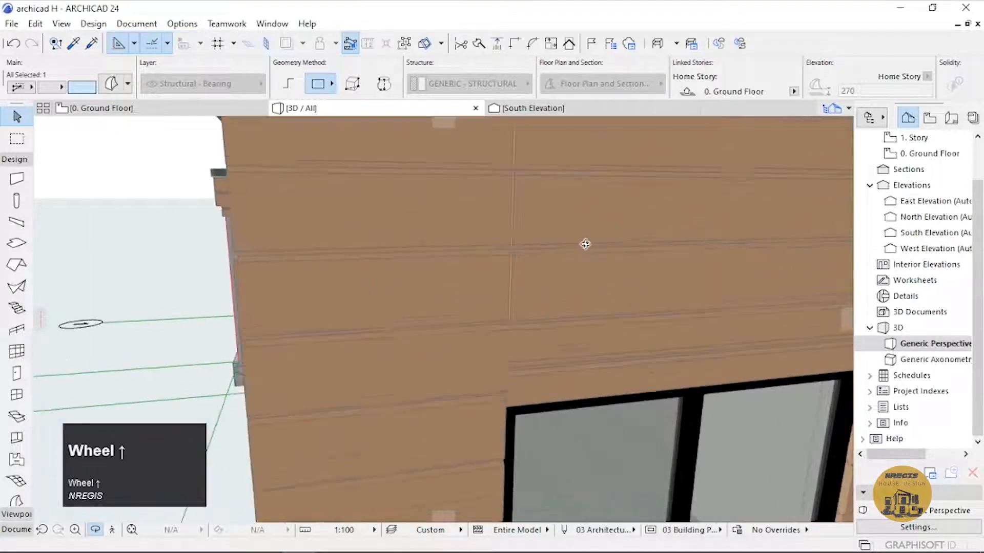
left_click_drag(584, 244, 622, 306)
key("Escape")
scroll(509, 296, "up", 3)
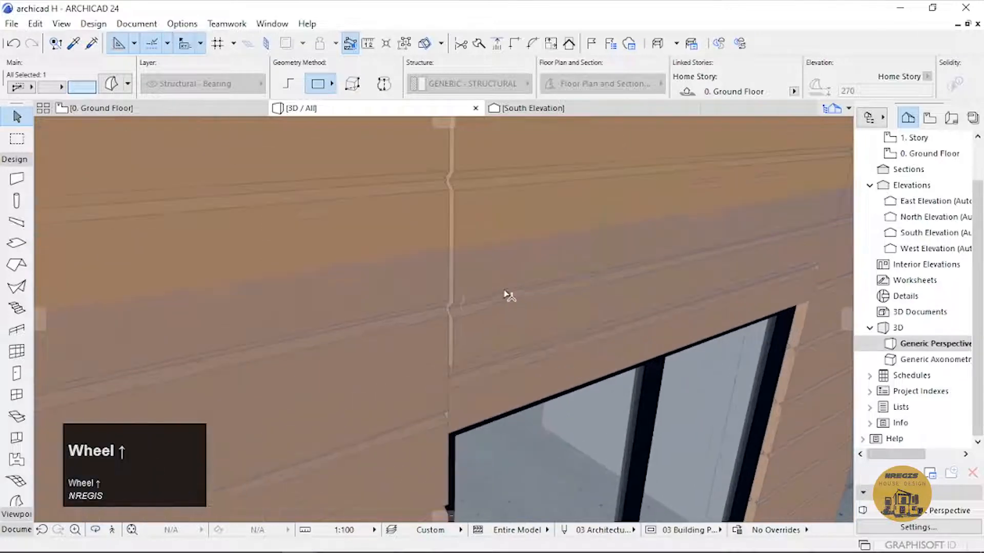
left_click(456, 283)
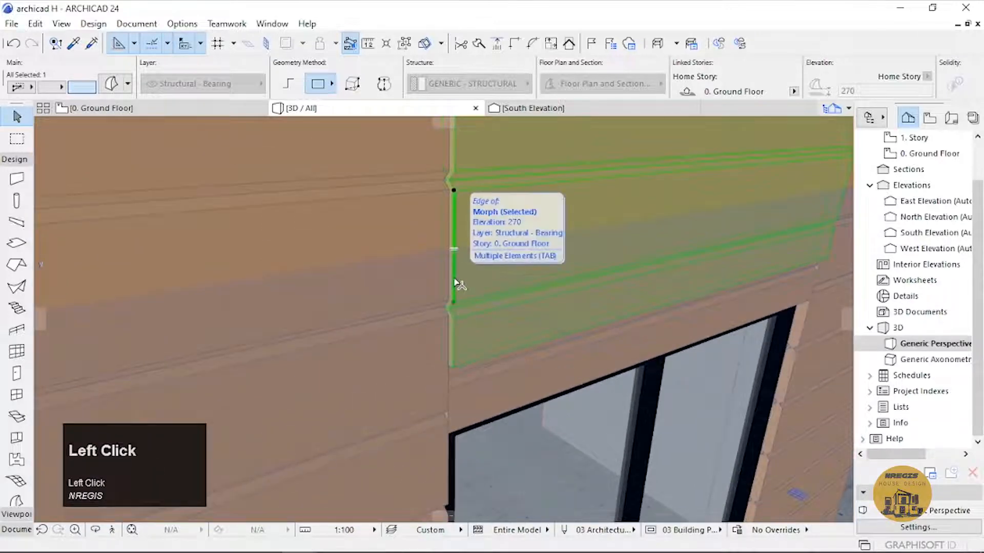
left_click(456, 283)
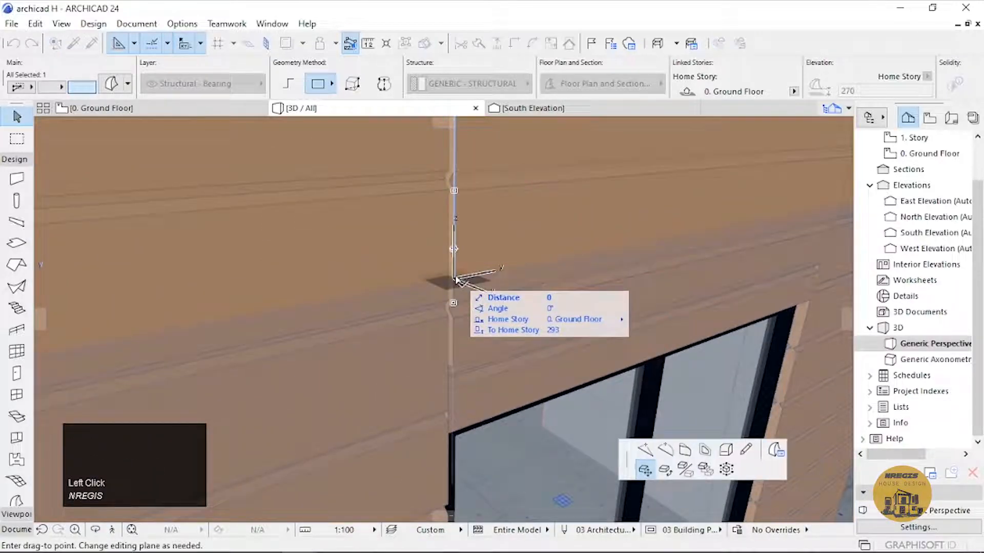
key("Escape")
Add the other vertical edge segments along the same joint of the morph above the window to the selection.
scroll(459, 277, "down", 2)
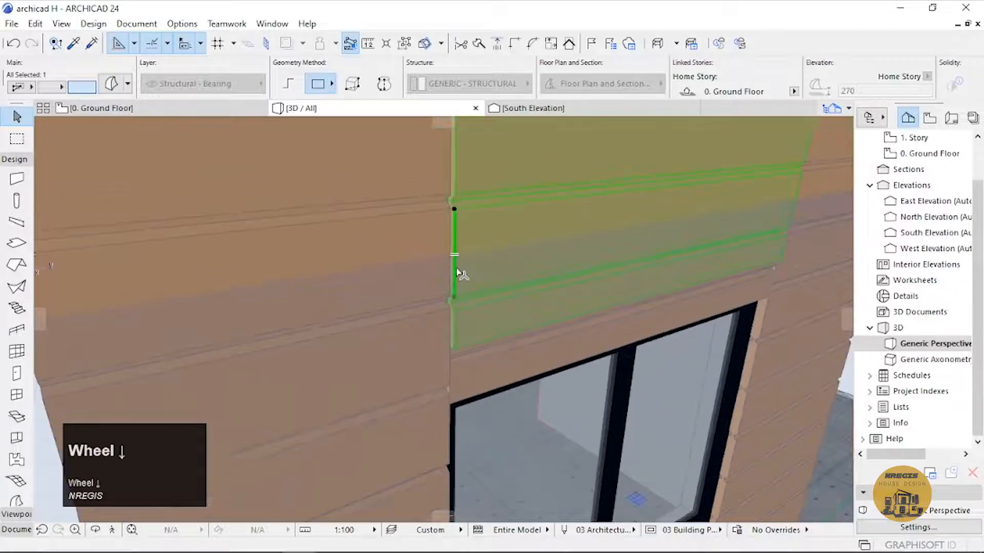
scroll(460, 252, "down", 3)
scroll(457, 216, "up", 3)
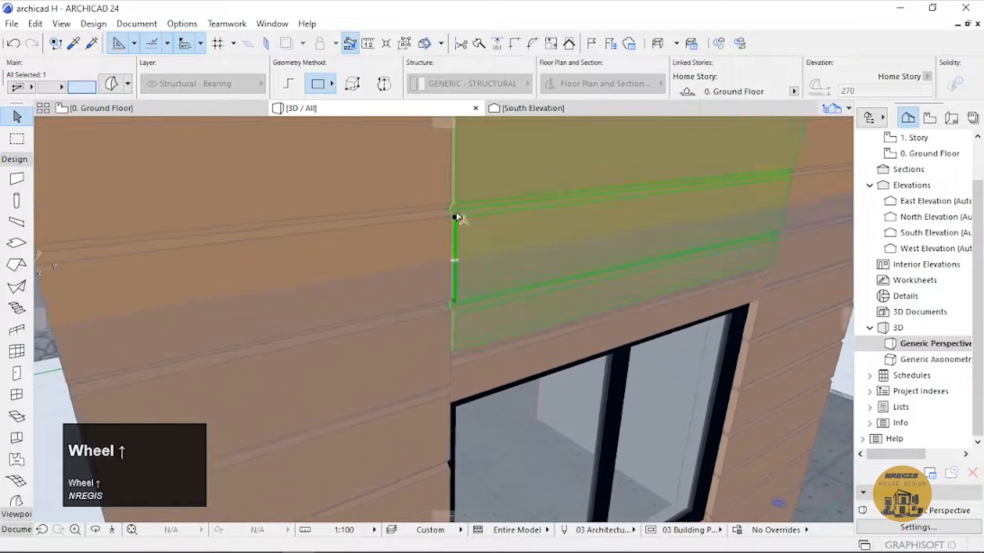
scroll(463, 210, "down", 2)
left_click(460, 192, "shift")
middle_click_drag(485, 195, 464, 183, "shift")
left_click(464, 183, "shift")
middle_click(501, 292)
scroll(483, 297, "up", 3)
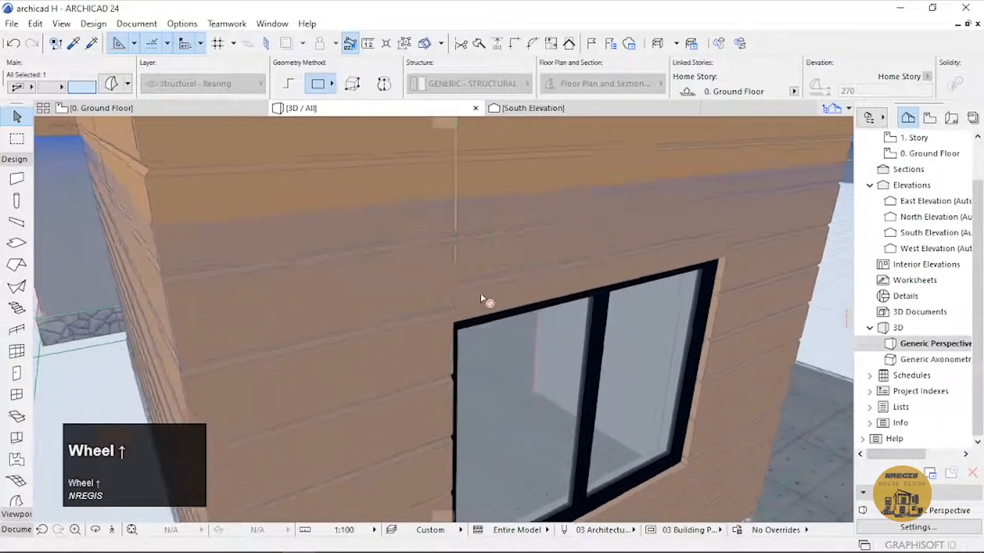
left_click(451, 254, "shift")
scroll(456, 266, "down", 2)
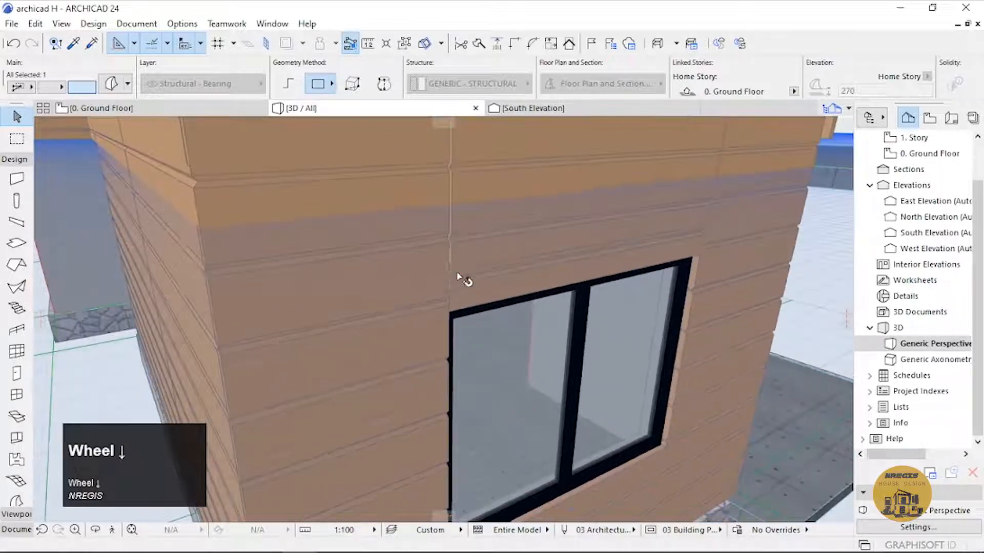
Chamfer the selected vertical joint edges of the morph above the window, without applying it to all edges, and clear the selection.
left_click(454, 216)
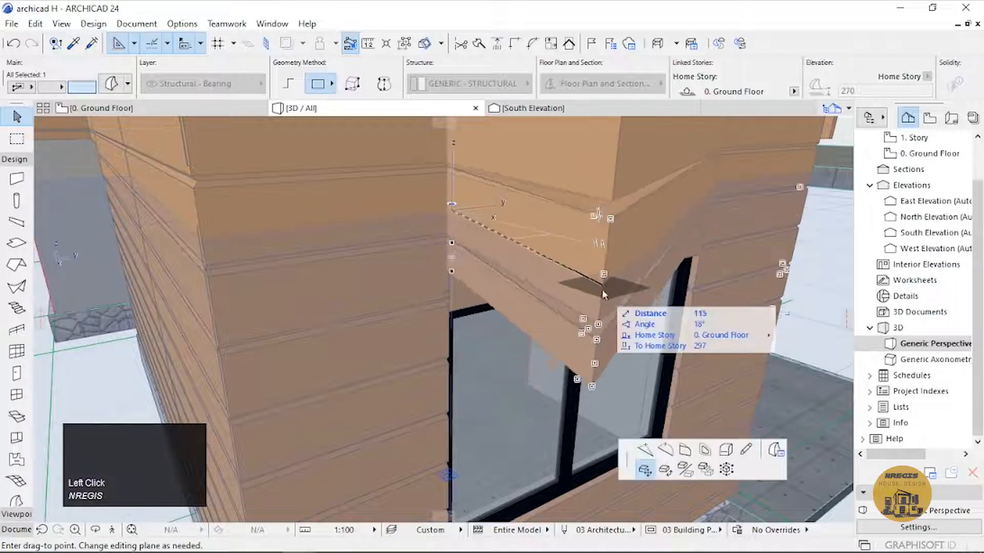
left_click(725, 452)
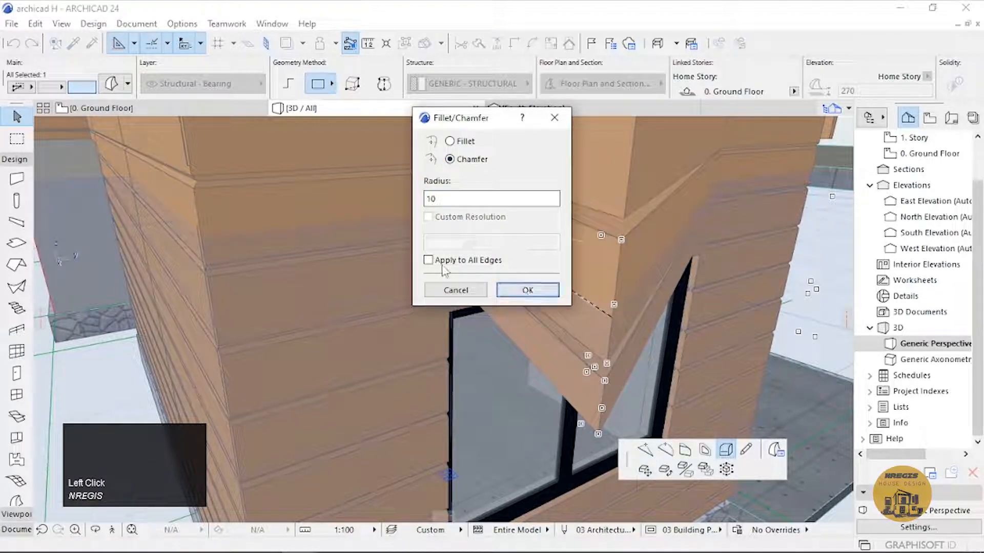
left_click(533, 292)
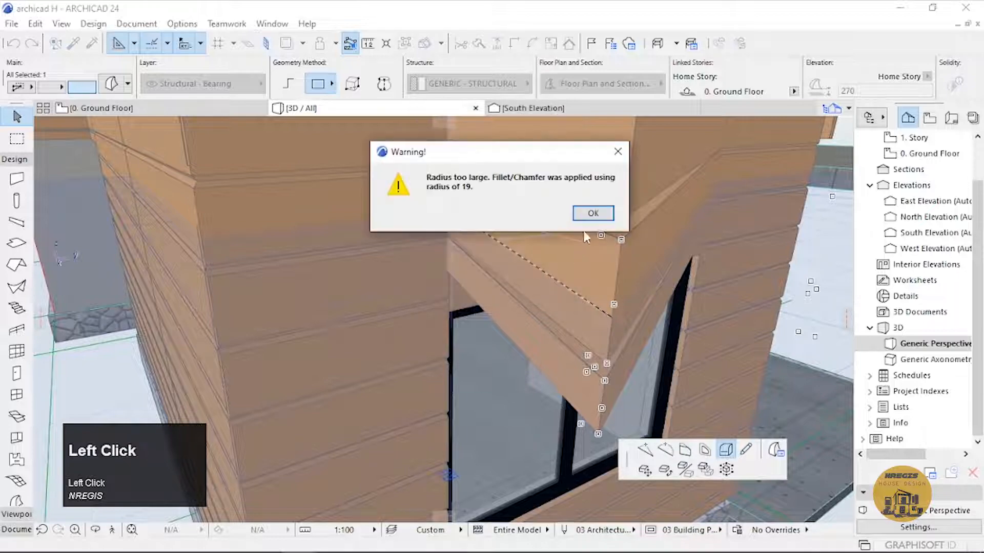
left_click(593, 213)
scroll(592, 220, "down", 3)
middle_click_drag(589, 221, 367, 330)
scroll(428, 197, "up", 2)
scroll(437, 248, "down", 4)
middle_click_drag(437, 248, 502, 217)
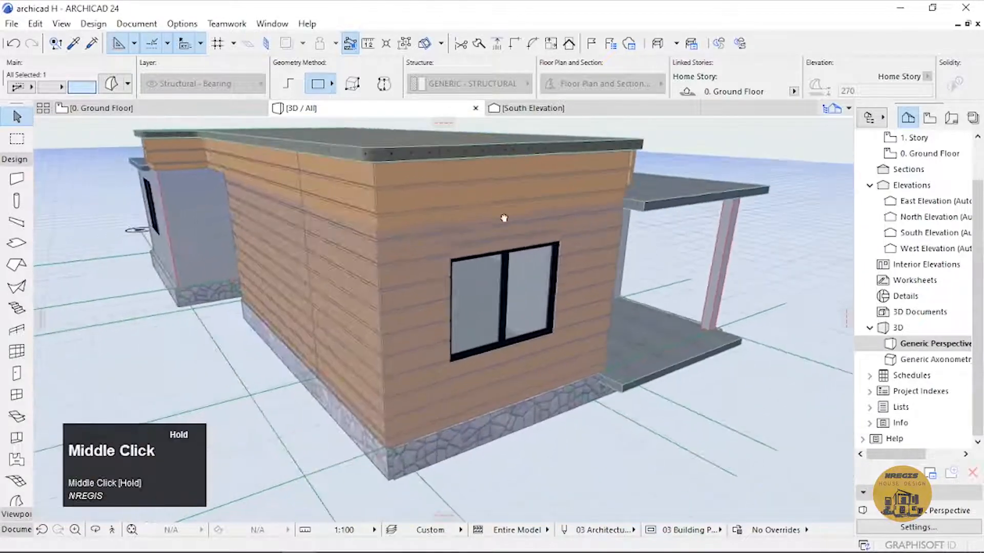
scroll(460, 205, "up", 2)
left_click(451, 200)
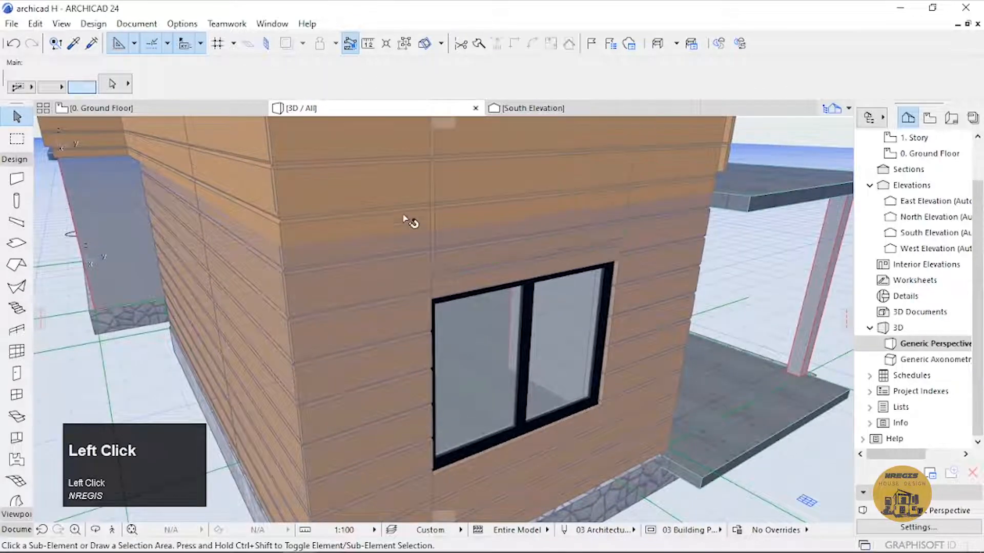
Try to chamfer a single vertical edge of the corner log morph along the joint above the window.
scroll(427, 194, "up", 3)
left_click_drag(487, 256, 299, 268)
middle_click_drag(299, 268, 412, 373)
key("Escape")
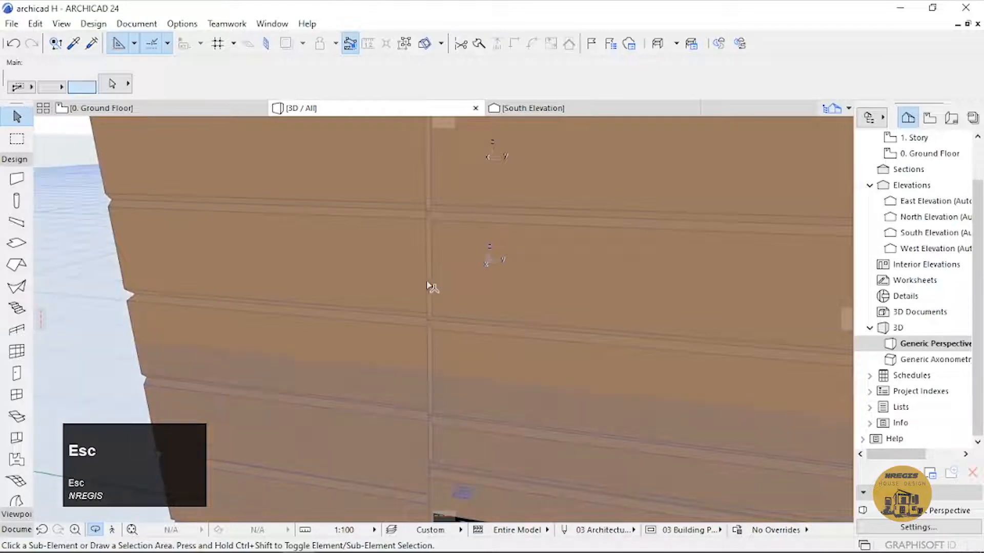
left_click(425, 277)
middle_click_drag(430, 277, 549, 269)
left_click(491, 269)
scroll(538, 252, "up", 2)
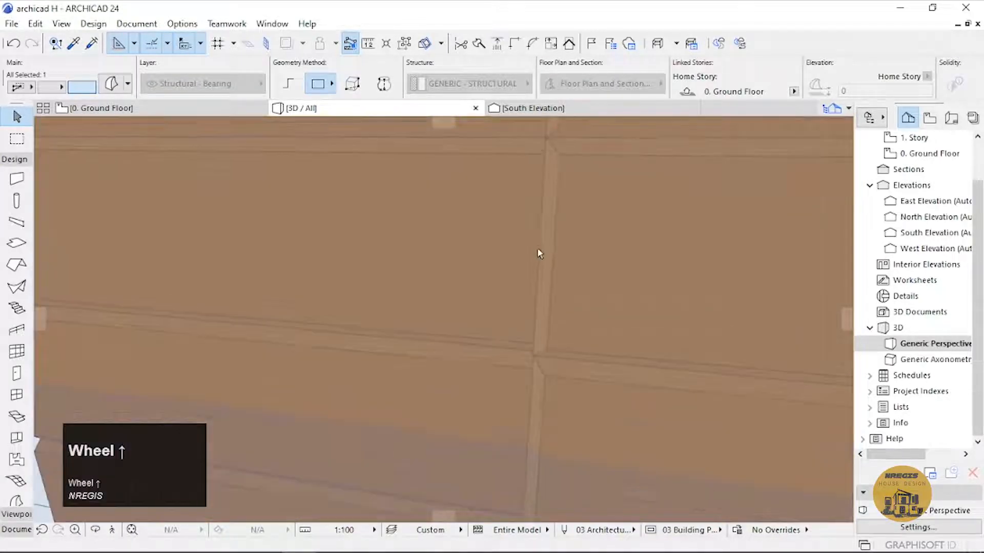
scroll(541, 261, "down", 2)
left_click(539, 272)
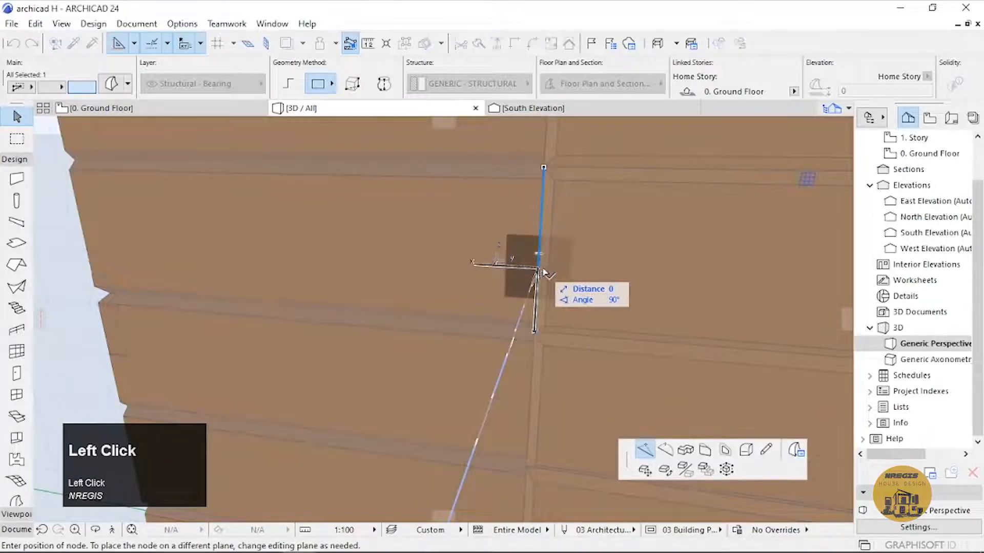
left_click(746, 450)
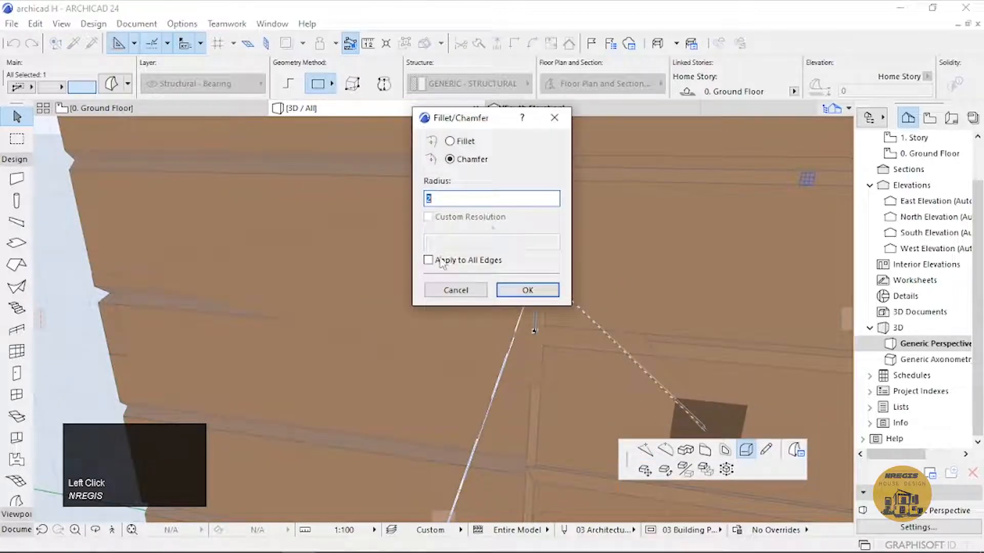
left_click(527, 290)
Undo the last chamfer on the corner log morph and clear the selection.
scroll(529, 292, "down", 3)
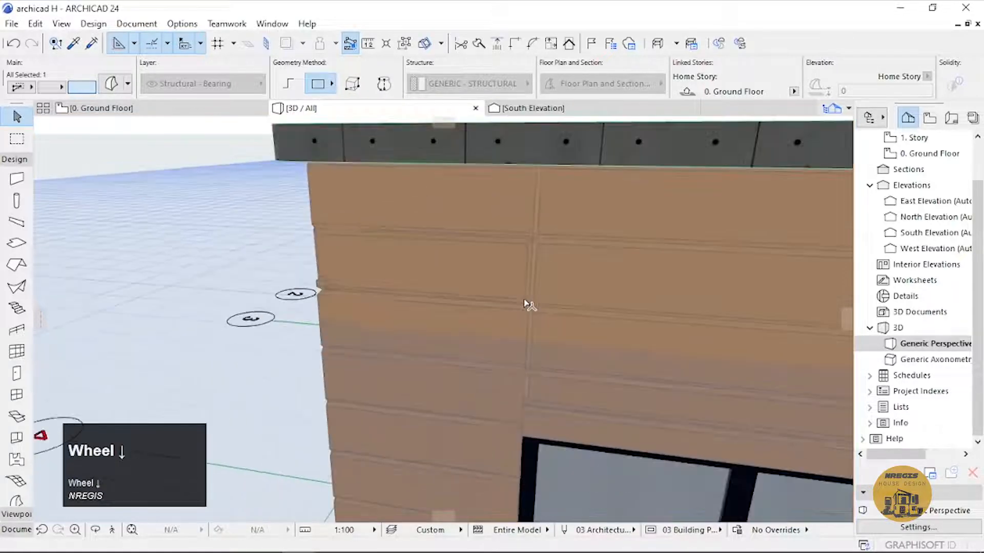
scroll(528, 300, "up", 2)
key("ctrl+z")
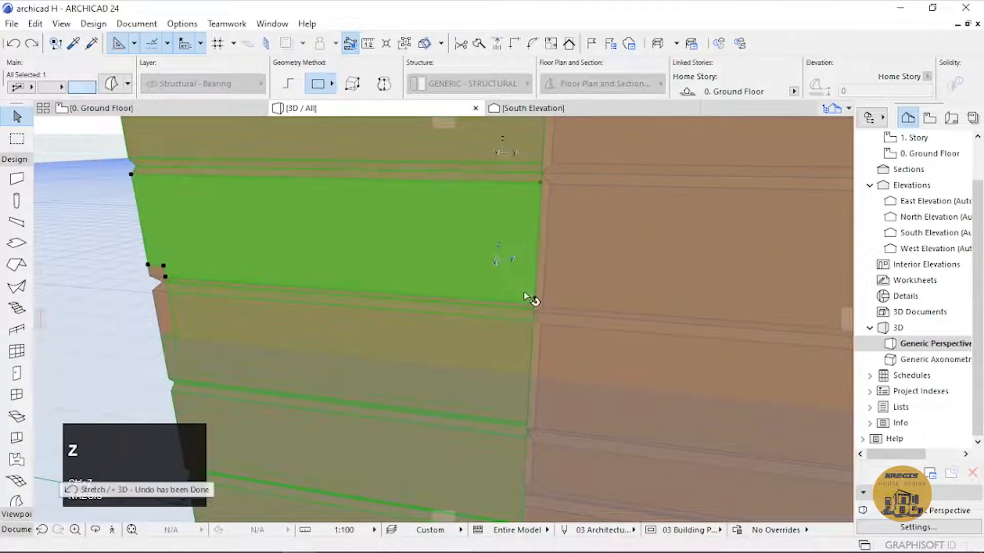
middle_click_drag(587, 304, 479, 336)
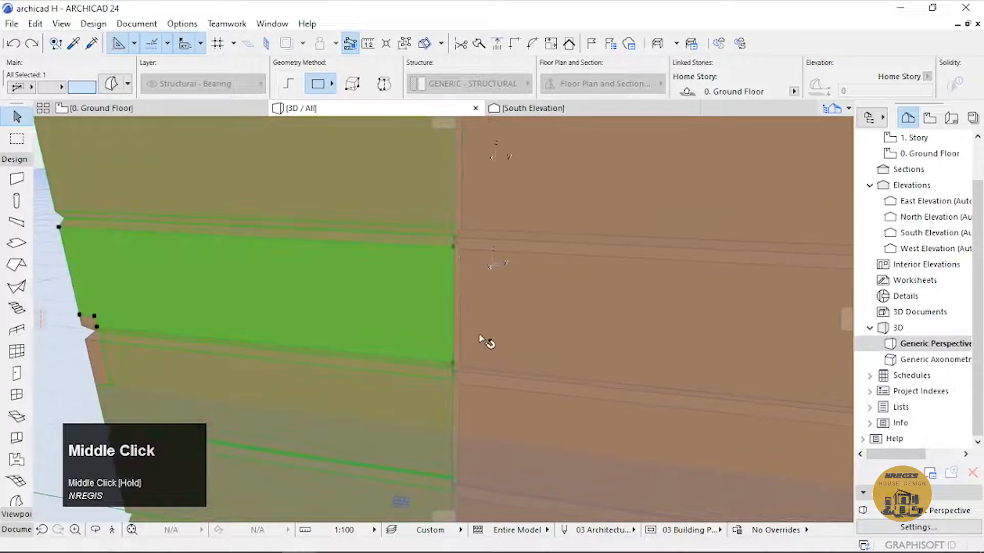
left_click(454, 285)
key("Escape")
key("Escape")
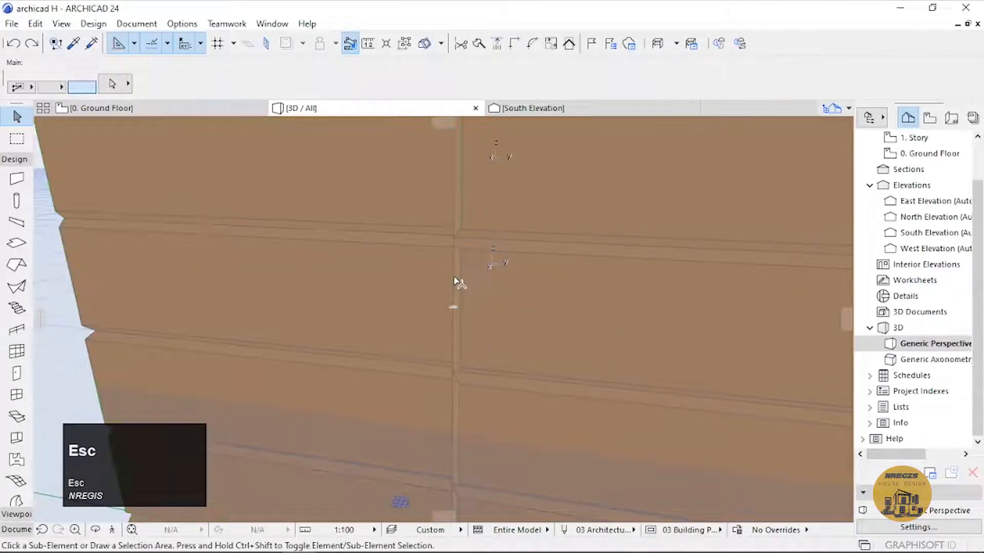
Select the corner log morph and its three upper vertical edge segments along the joint with the section above the window.
left_click(455, 282)
scroll(472, 285, "up", 2)
middle_click_drag(472, 285, 626, 293)
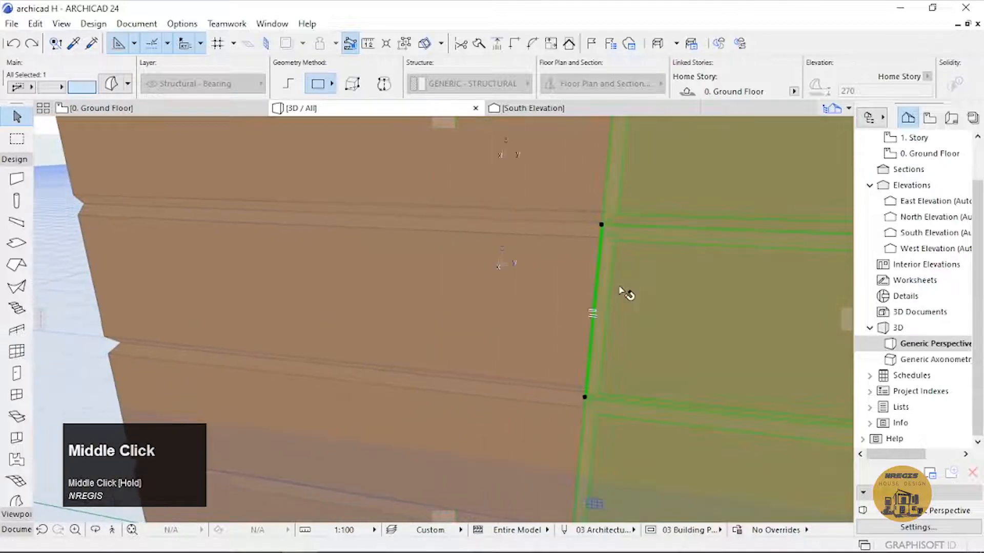
scroll(633, 331, "down", 3)
left_click(546, 413)
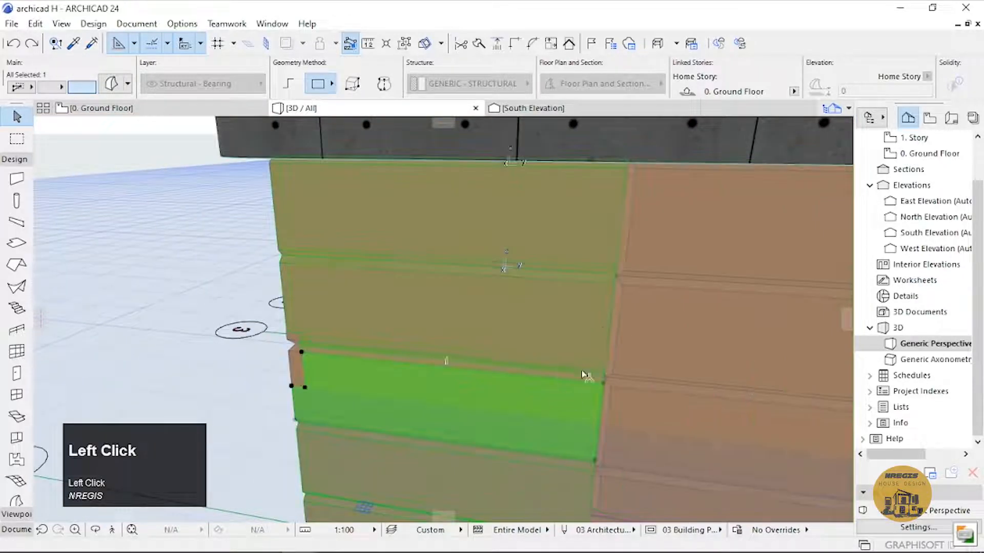
scroll(599, 349, "up", 2)
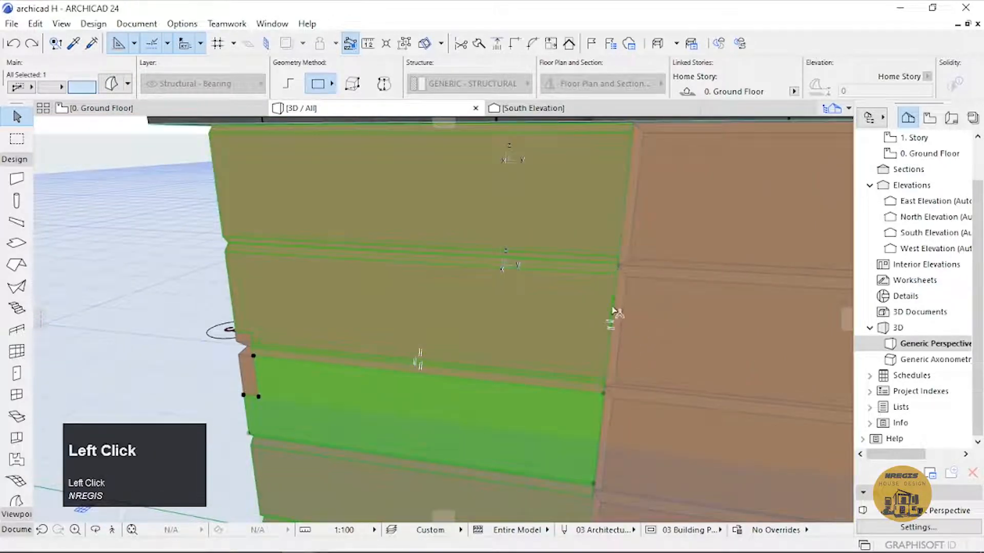
left_click(613, 311)
left_click(622, 234, "shift")
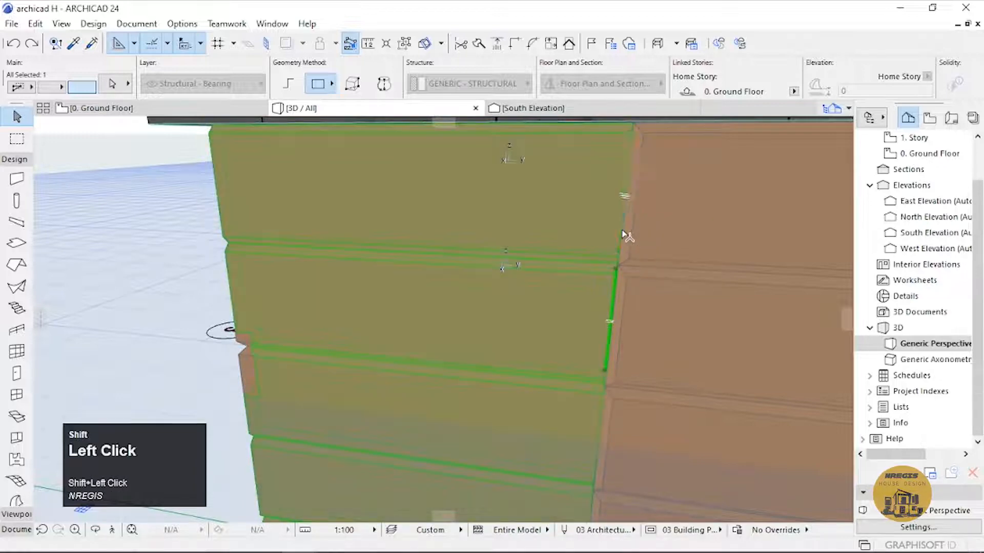
left_click(605, 410, "shift")
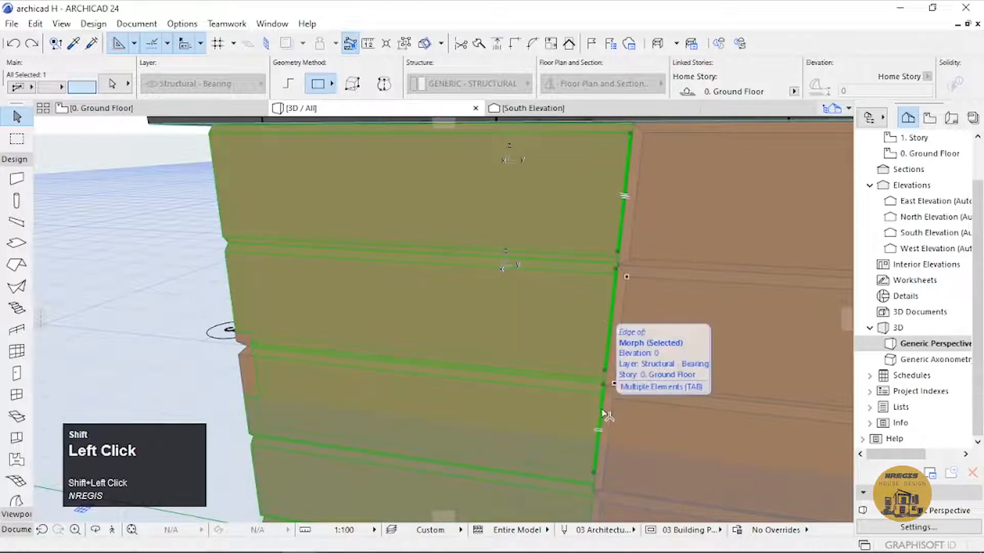
Add the corner morph's vertical edge segments just above and beside the window's upper corner to the selection.
scroll(602, 344, "down", 2)
middle_click_drag(582, 369, 501, 204)
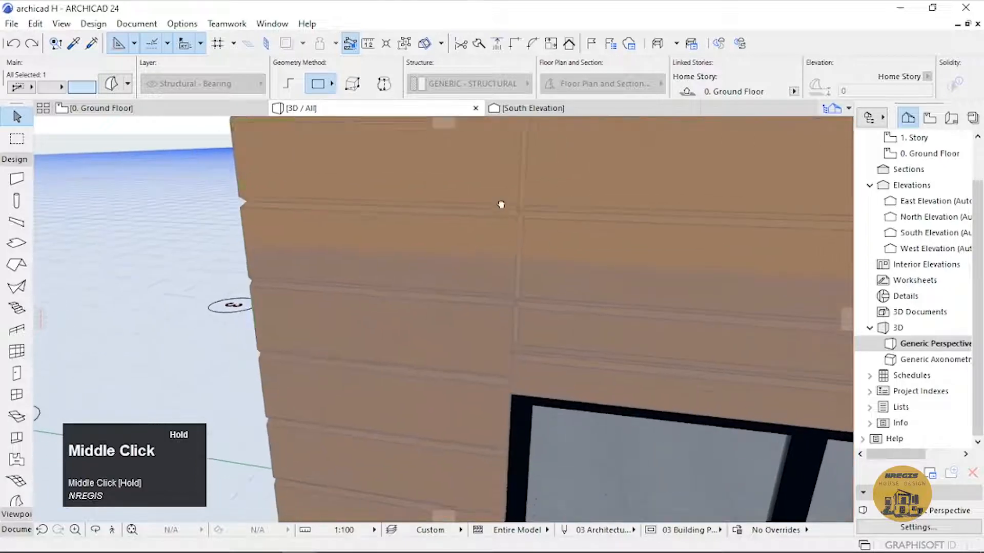
left_click(518, 329, "shift")
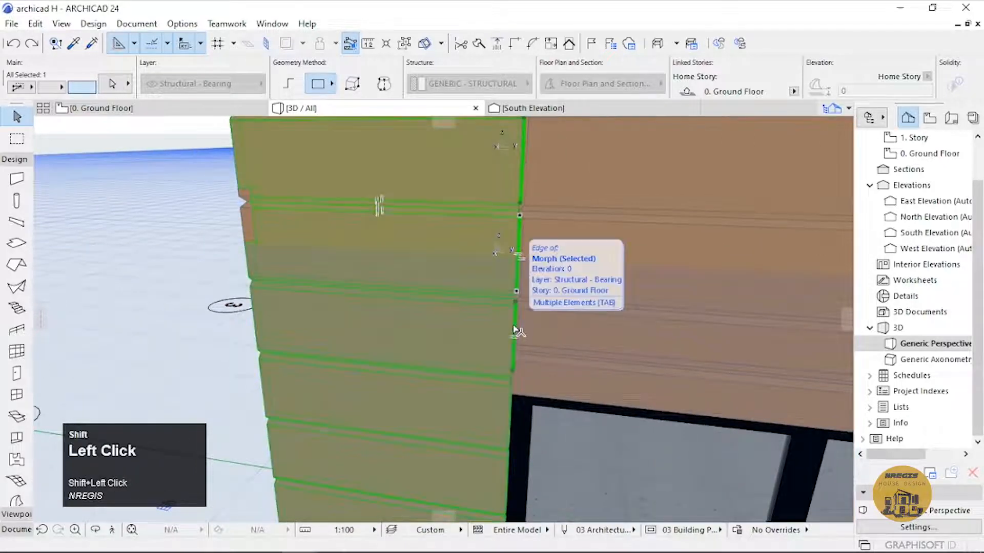
middle_click_drag(527, 360, 509, 288)
left_click(523, 263, "shift")
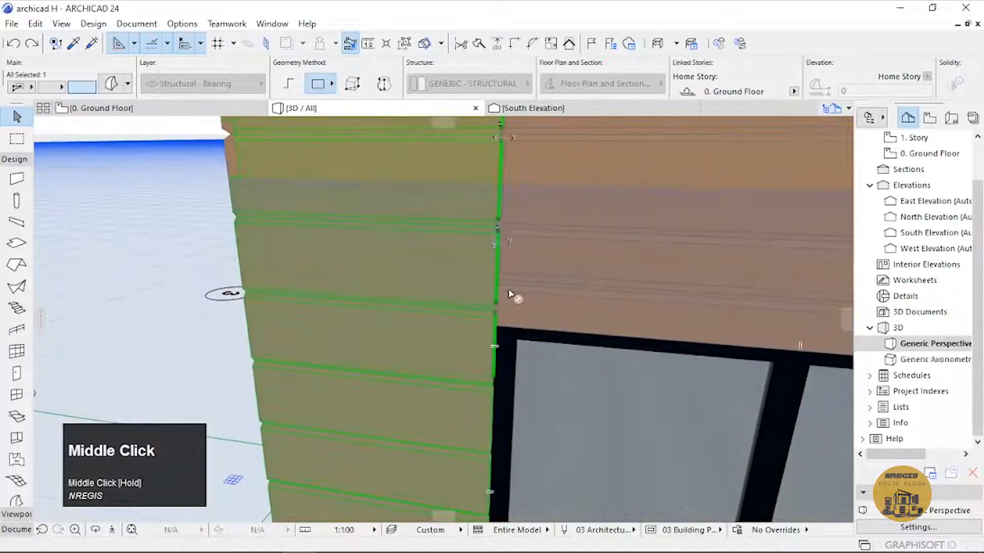
Add the corner morph's vertical edge segments running alongside the window frame to the selection.
scroll(508, 287, "down", 2)
middle_click_drag(508, 338, 502, 296)
scroll(499, 261, "up", 2)
left_click(496, 259, "shift")
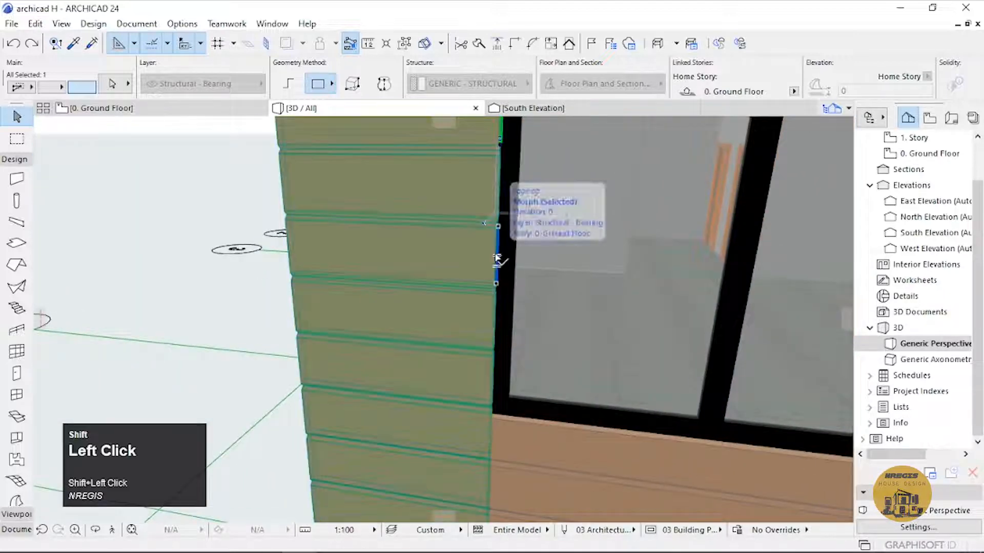
left_click(497, 336)
middle_click_drag(496, 336, 373, 263)
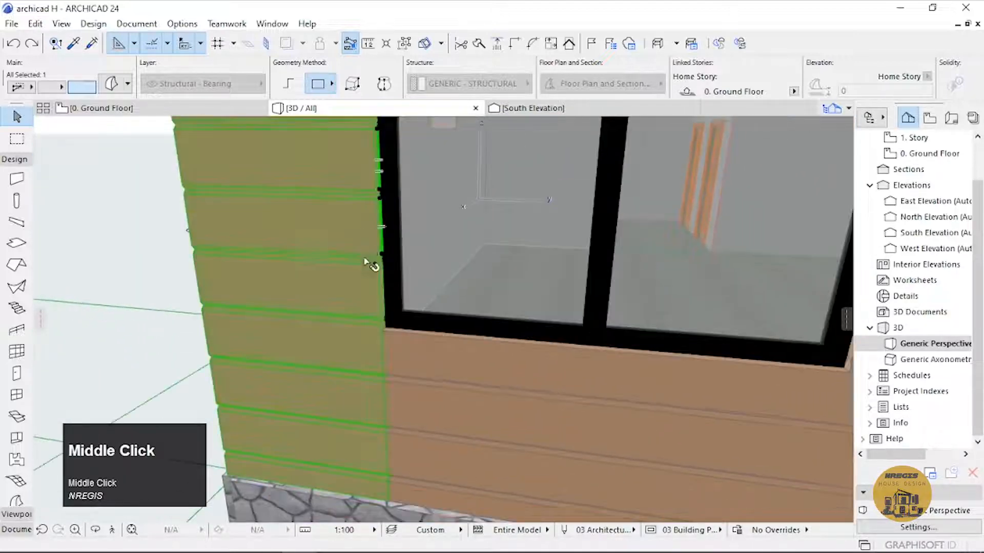
scroll(405, 323, "up", 3)
scroll(408, 322, "down", 2)
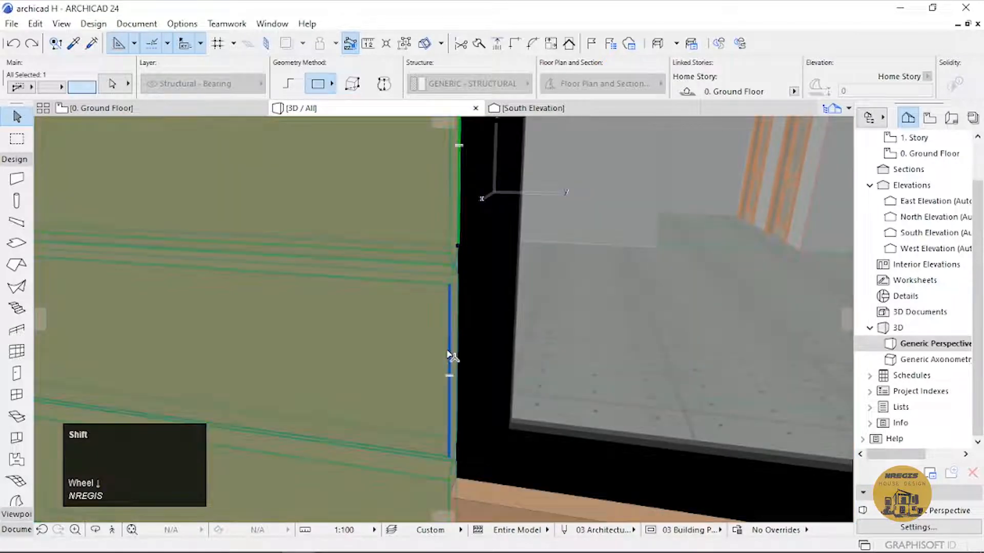
left_click(452, 357, "shift")
Add the corner morph's remaining vertical edge segments below the window, down to the stone base, to the selection.
scroll(459, 333, "down", 2)
middle_click_drag(430, 223, 424, 202)
scroll(423, 202, "down", 1)
middle_click_drag(456, 352, 428, 286)
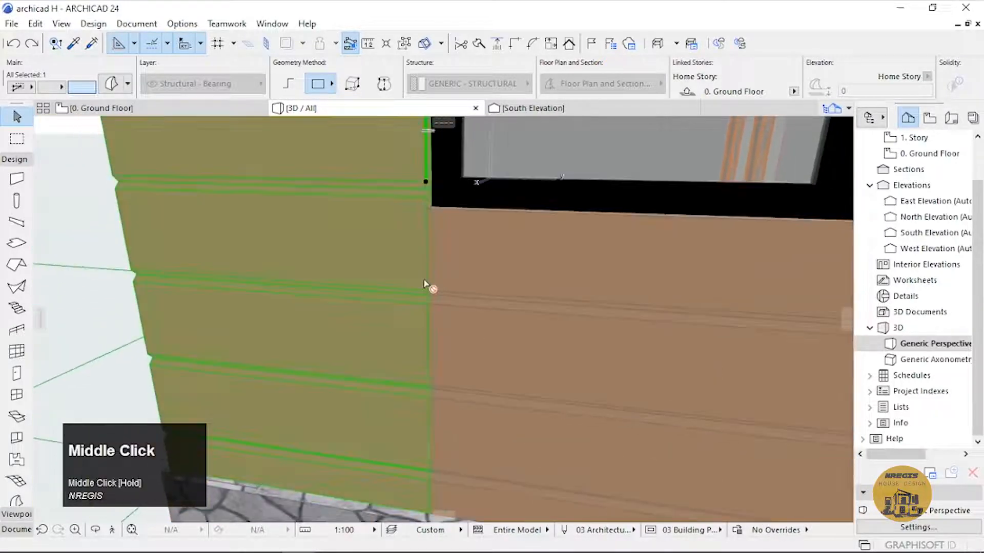
left_click(428, 272, "shift")
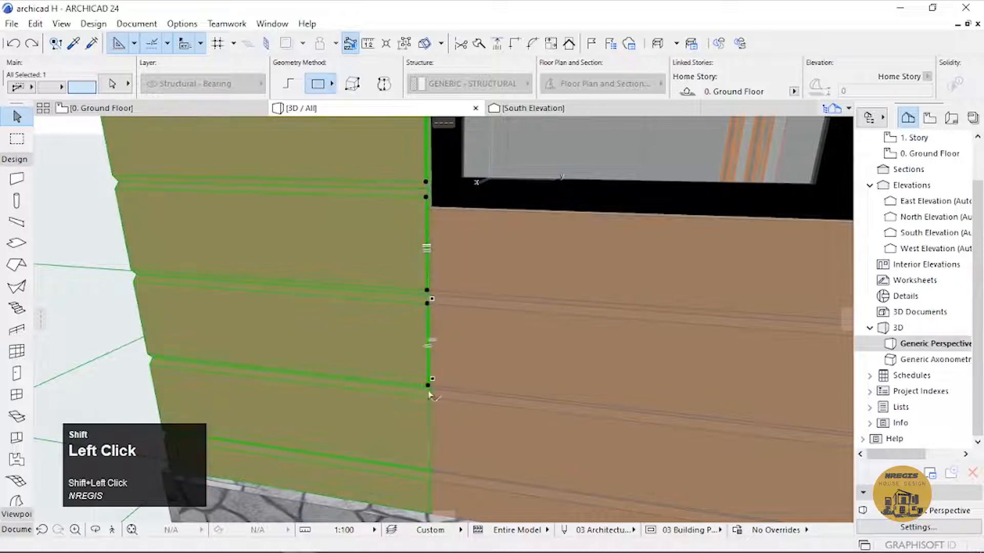
middle_click_drag(433, 430, 428, 267)
scroll(428, 268, "up", 2, "shift")
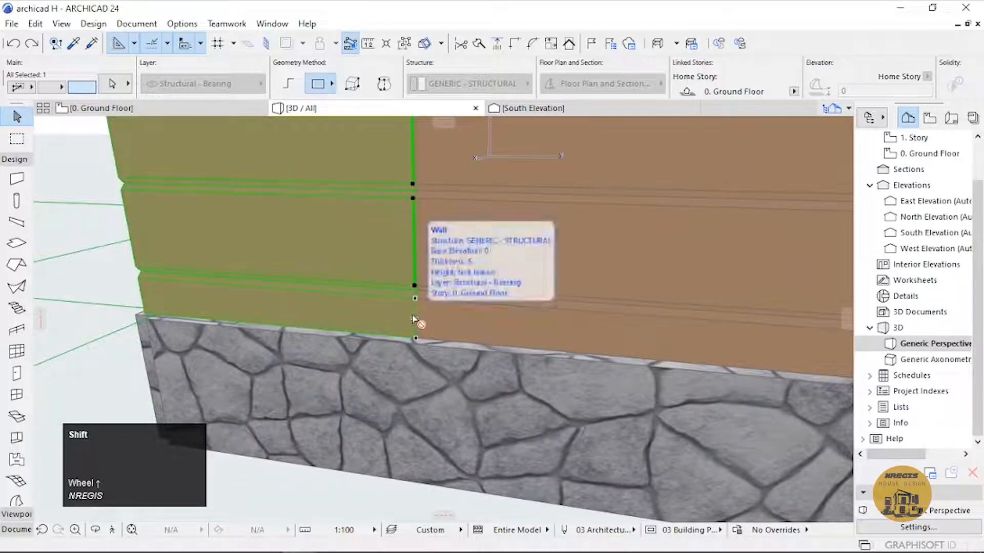
left_click(417, 318, "shift")
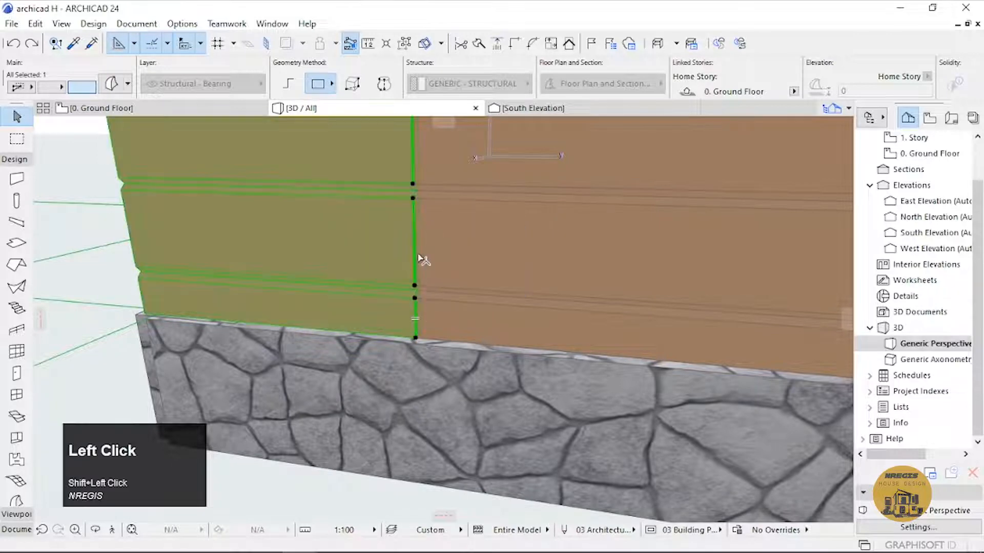
Chamfer the selected vertical edges of the corner log morph with a radius of 20, without applying it to all edges, and clear the selection.
left_click(416, 260)
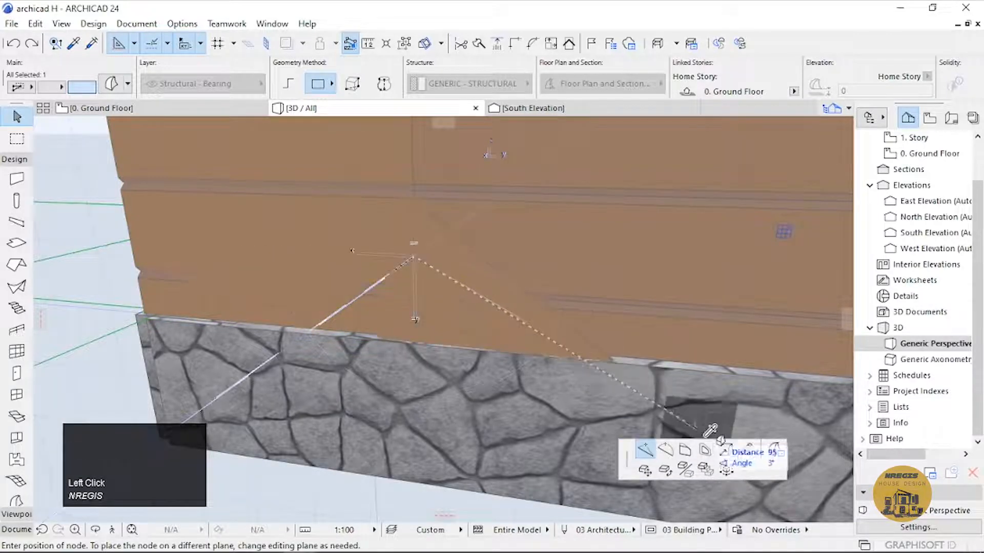
left_click(725, 449)
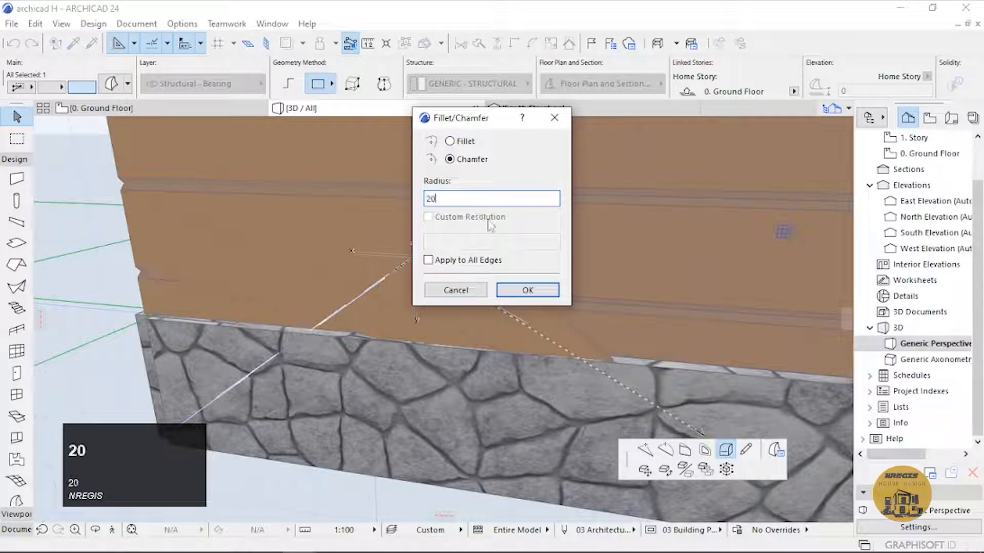
left_click(534, 288)
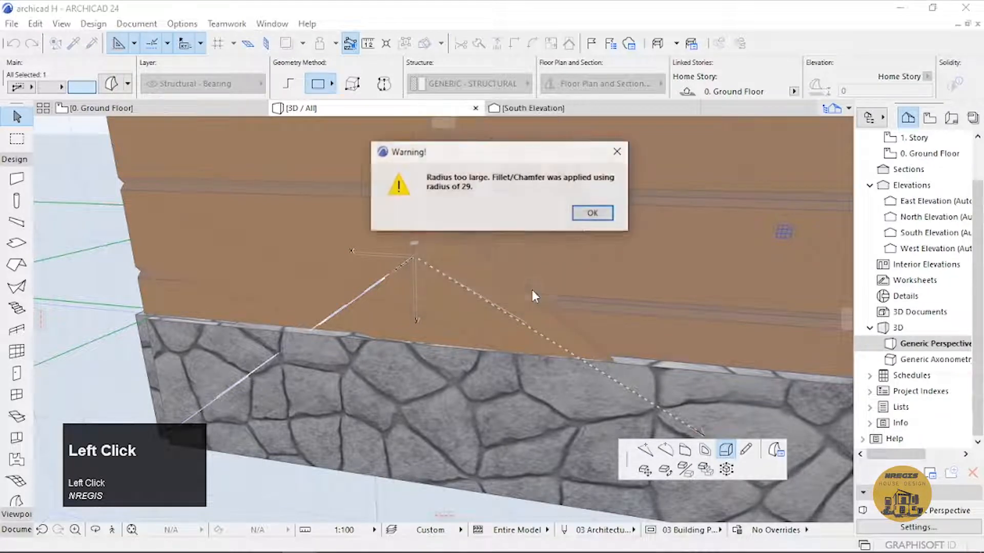
left_click(594, 214)
scroll(571, 257, "down", 3)
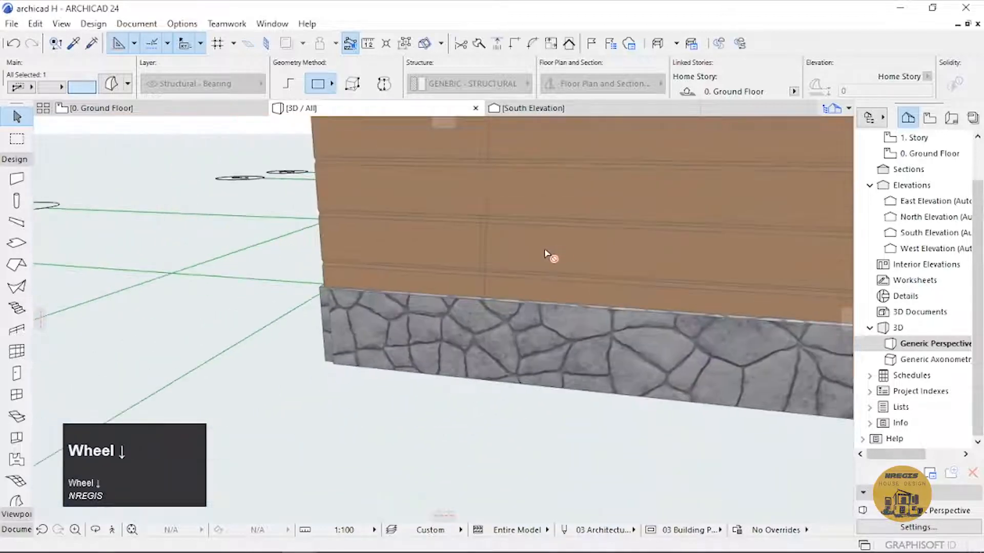
middle_click_drag(549, 257, 507, 339)
scroll(516, 287, "up", 4)
scroll(533, 253, "down", 3)
left_click(336, 233)
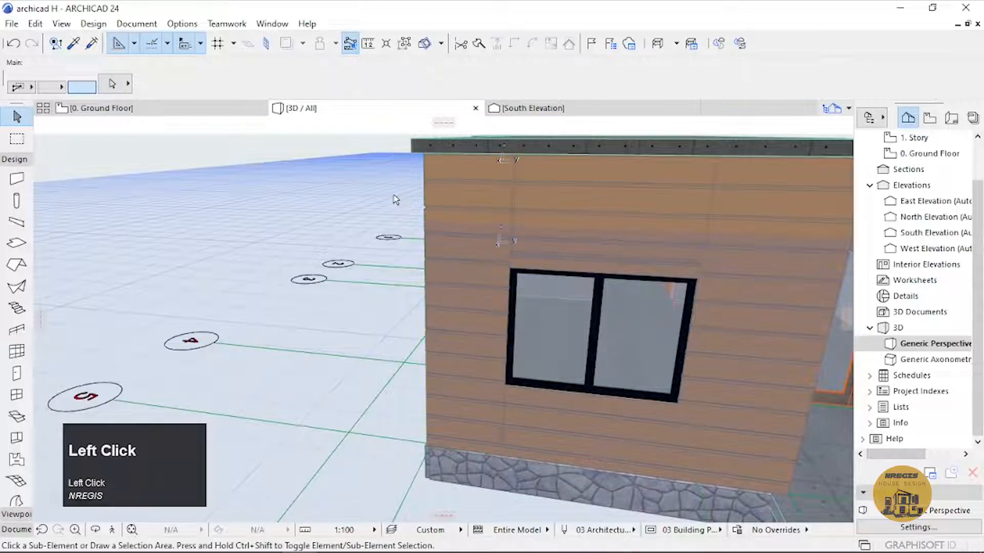
Examine the vertical joints between the log sections on the long side walls and around the house corner.
key("o")
left_click_drag(499, 217, 566, 204)
scroll(568, 203, "up", 4)
left_click_drag(490, 249, 566, 266)
scroll(500, 263, "down", 3)
middle_click_drag(407, 271, 650, 266)
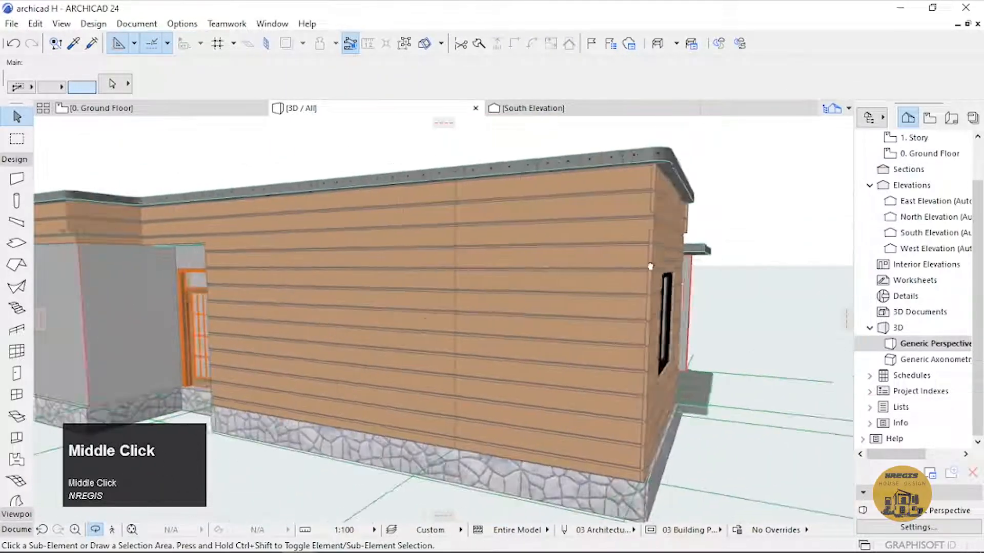
left_click_drag(650, 267, 731, 279)
scroll(500, 235, "up", 3)
middle_click_drag(430, 261, 440, 303)
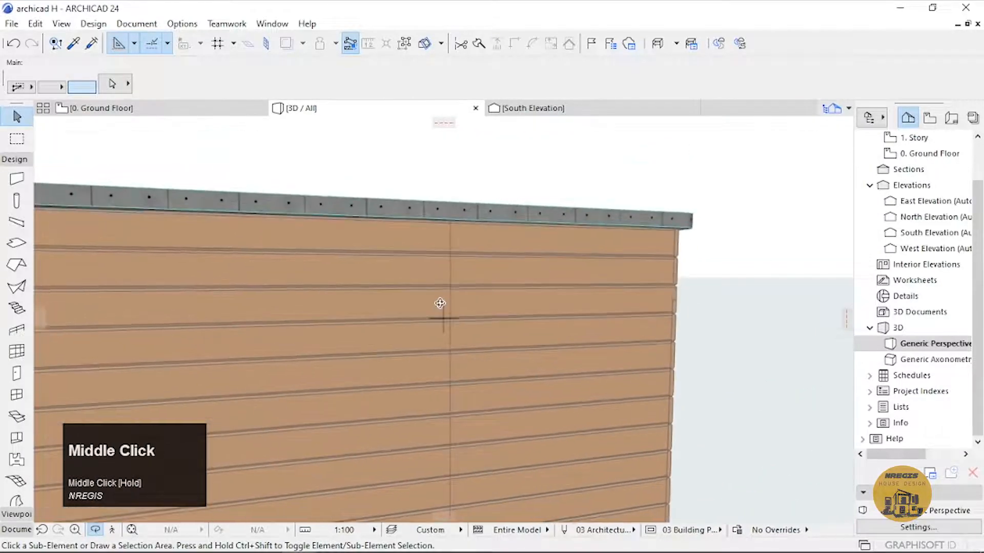
scroll(470, 286, "down", 3)
key("Escape")
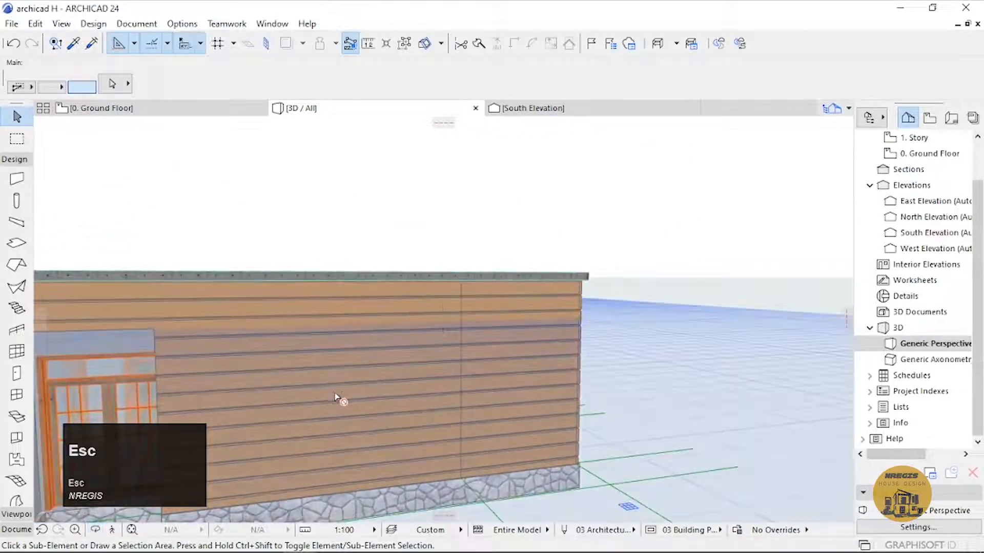
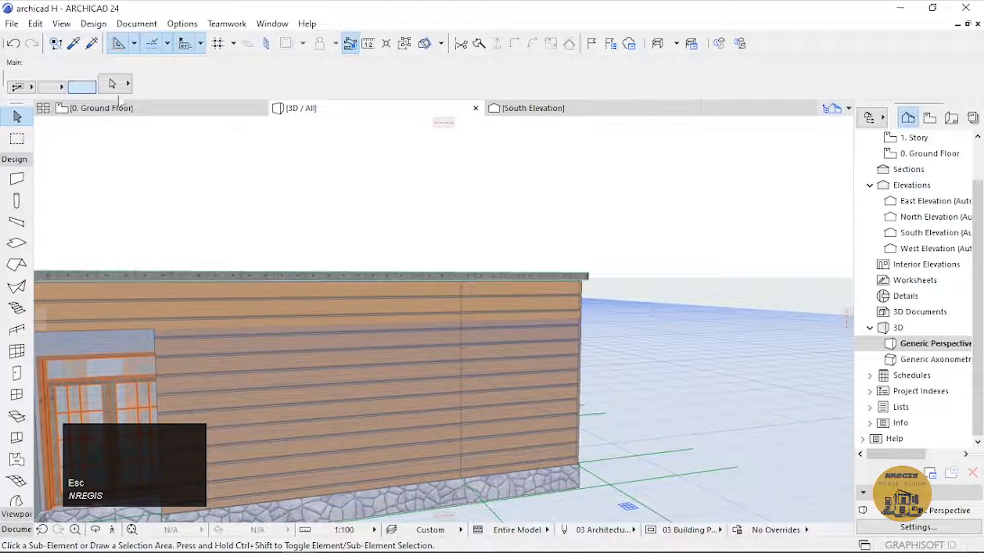
scroll(319, 314, "up", 2, "shift")
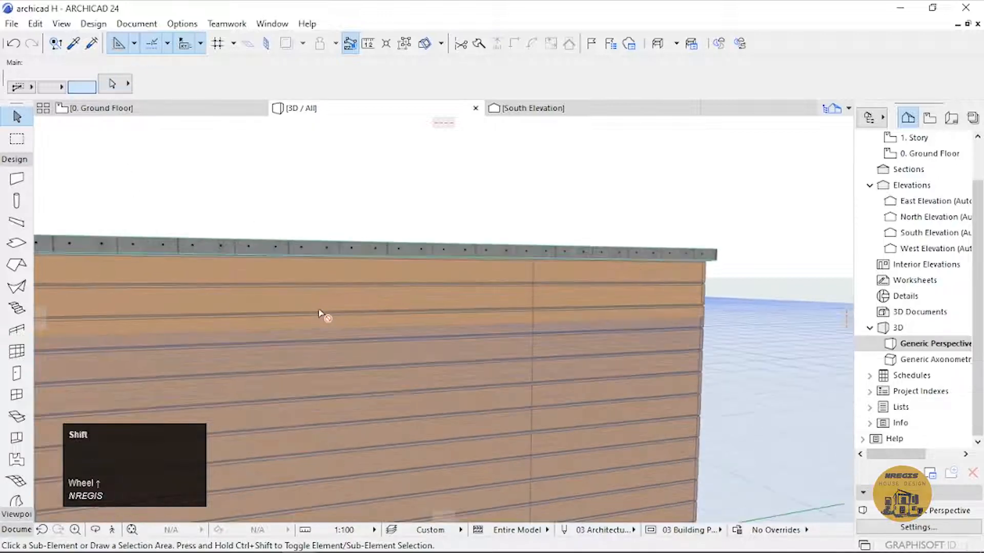
scroll(501, 297, "down", 2)
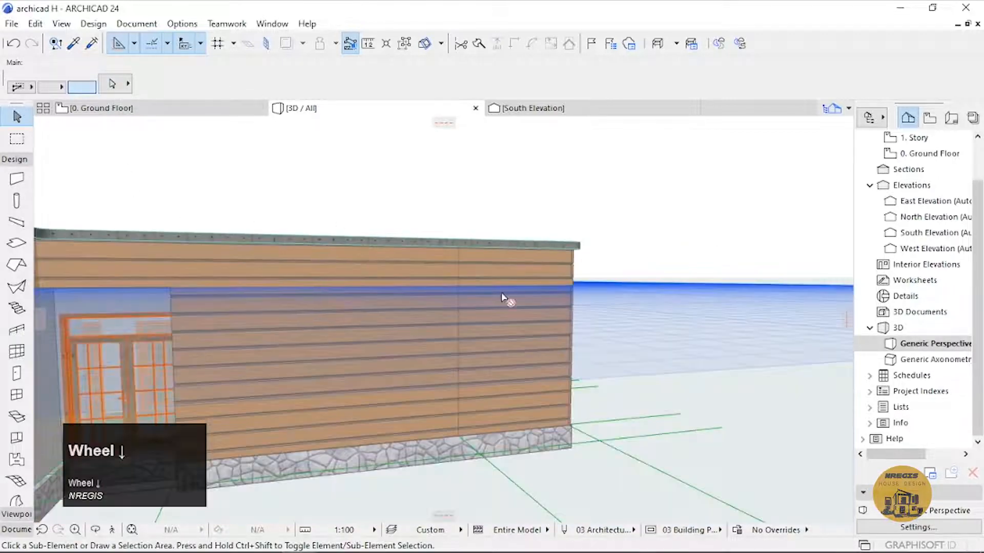
key("Escape")
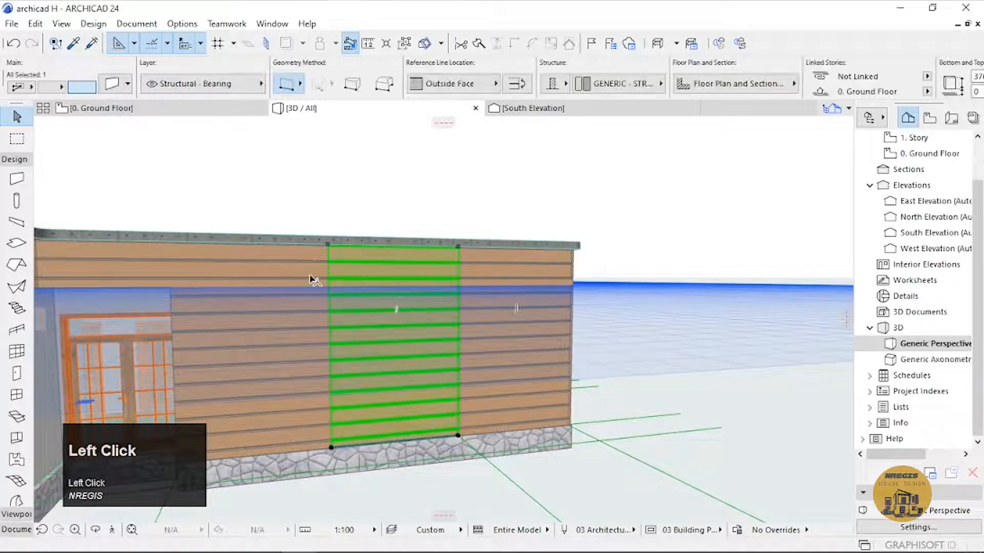
Add the neighbouring log wall section beside the entrance to the selection and check both walls' log details.
left_click(291, 274, "shift")
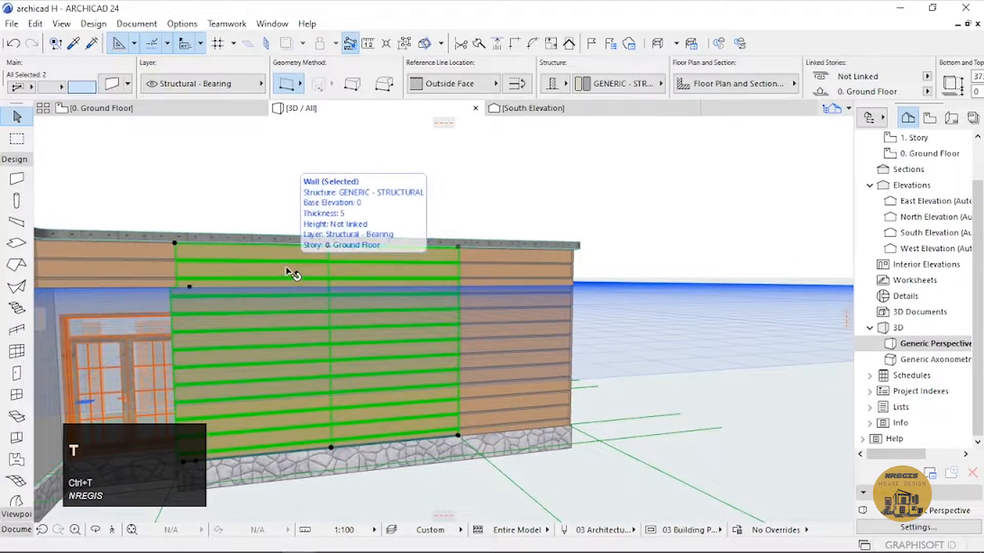
key("ctrl+t")
left_click(605, 199)
left_click(594, 380)
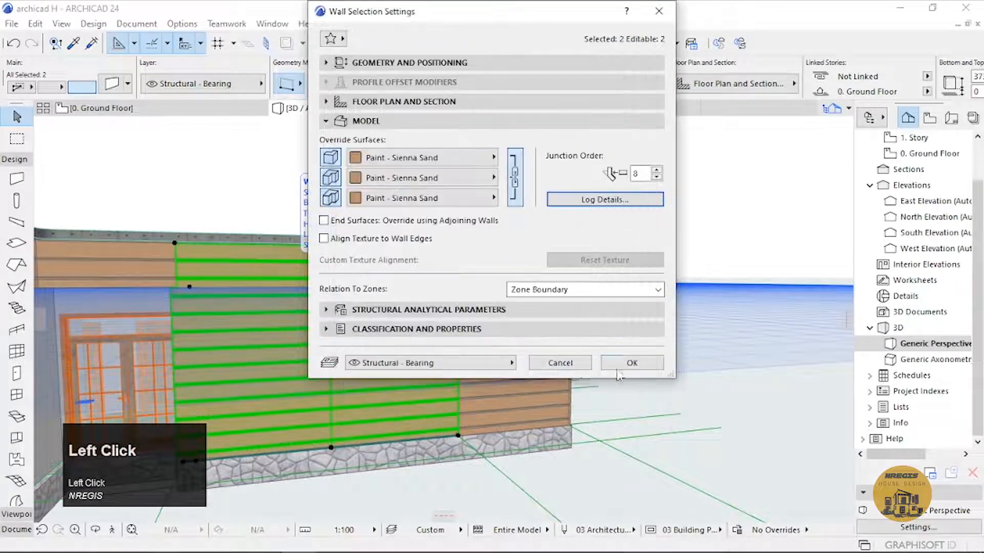
left_click(560, 362)
Convert the two selected side log walls to morphs and clear the selection.
right_click(399, 282)
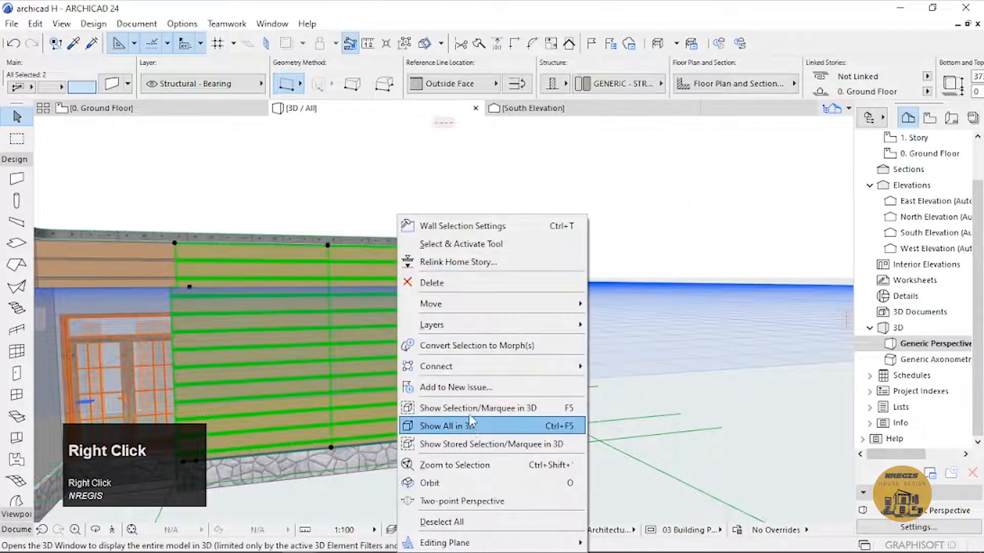
left_click(471, 345)
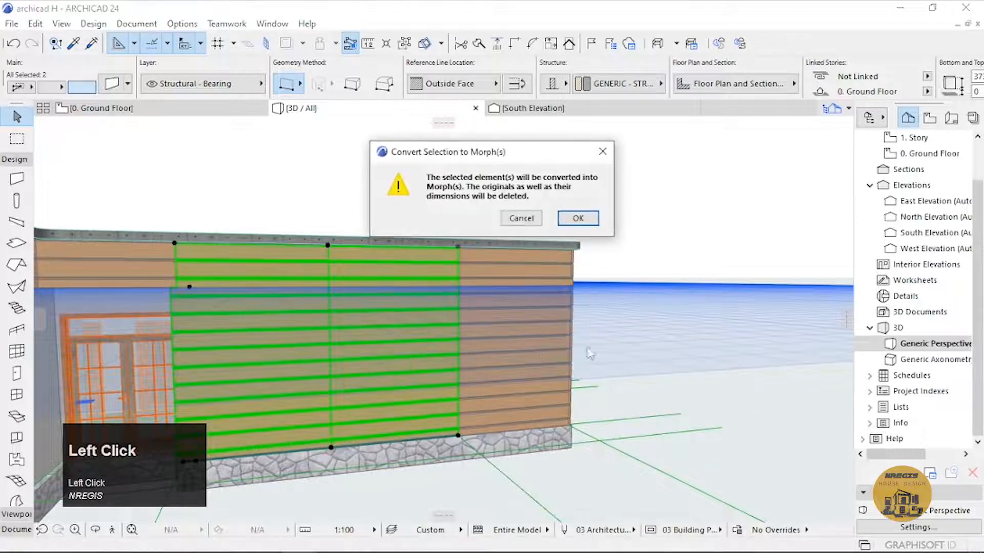
left_click(577, 218)
left_click(591, 213)
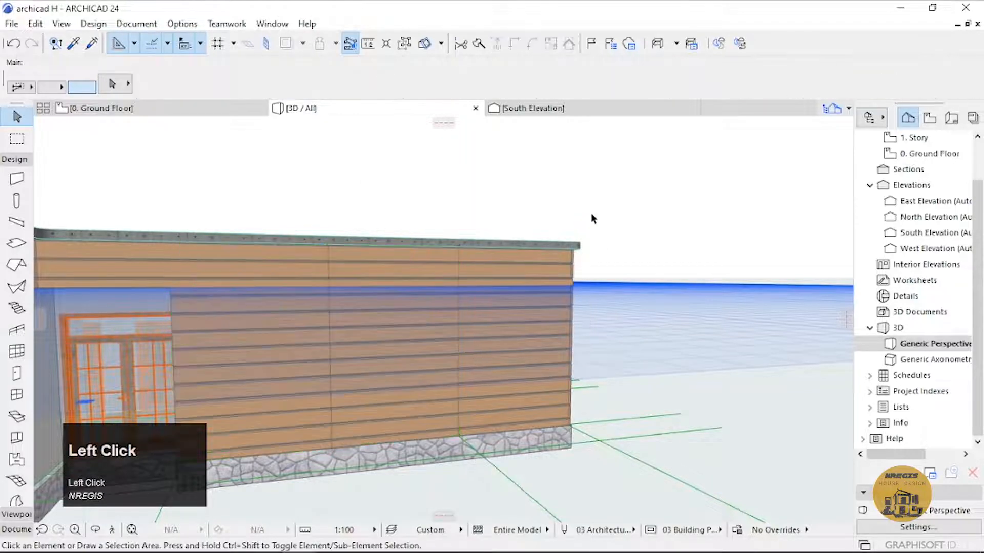
Convert the upper log wall above the entrance door to a morph.
scroll(449, 242, "up", 2)
scroll(451, 237, "up", 3)
scroll(459, 294, "down", 5)
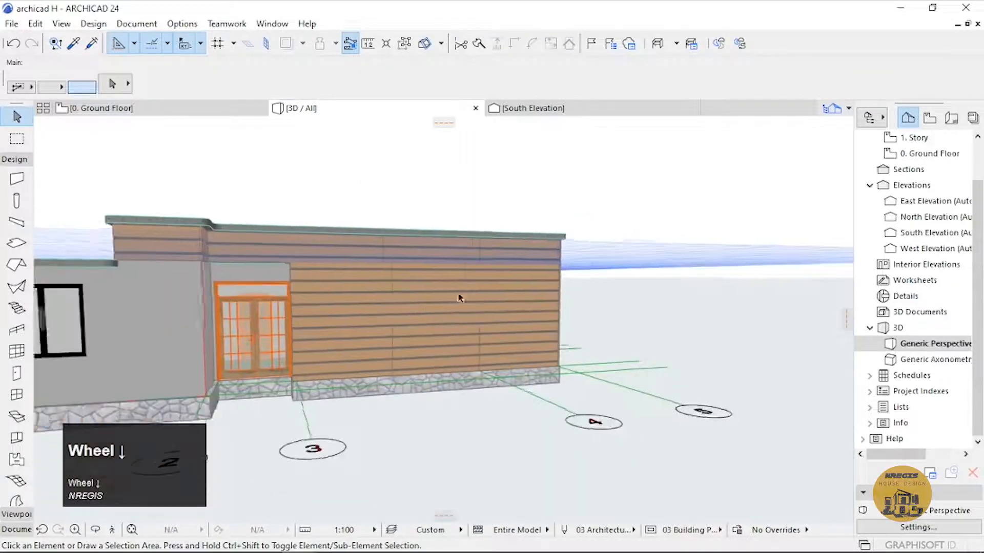
middle_click_drag(459, 294, 487, 303)
scroll(487, 303, "up", 2)
left_click(486, 304)
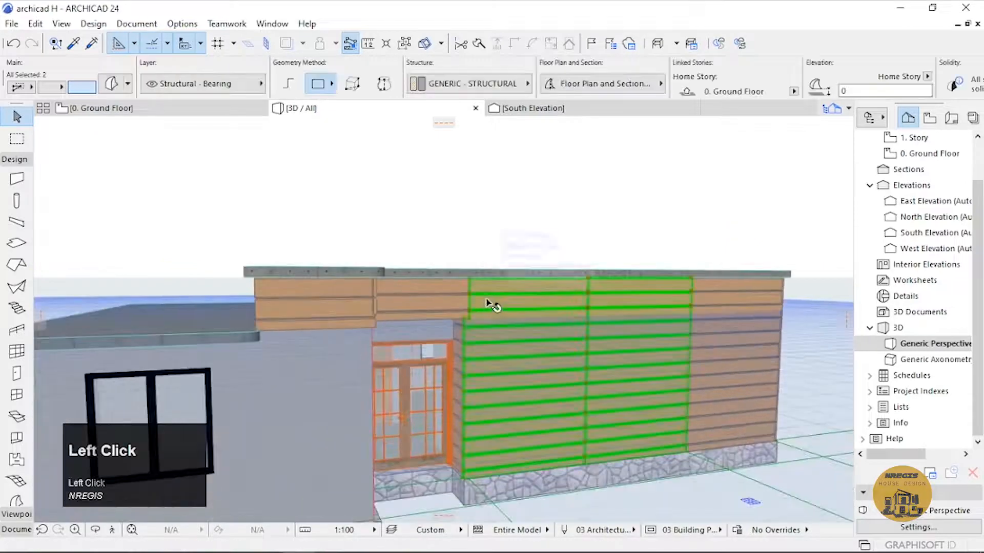
left_click(436, 307)
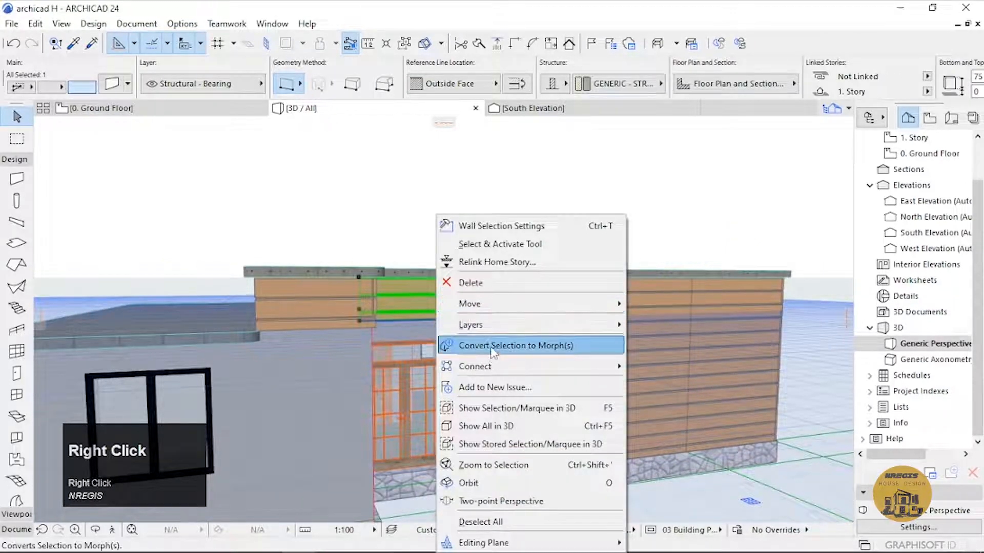
left_click(517, 345)
left_click(576, 217)
left_click(613, 222)
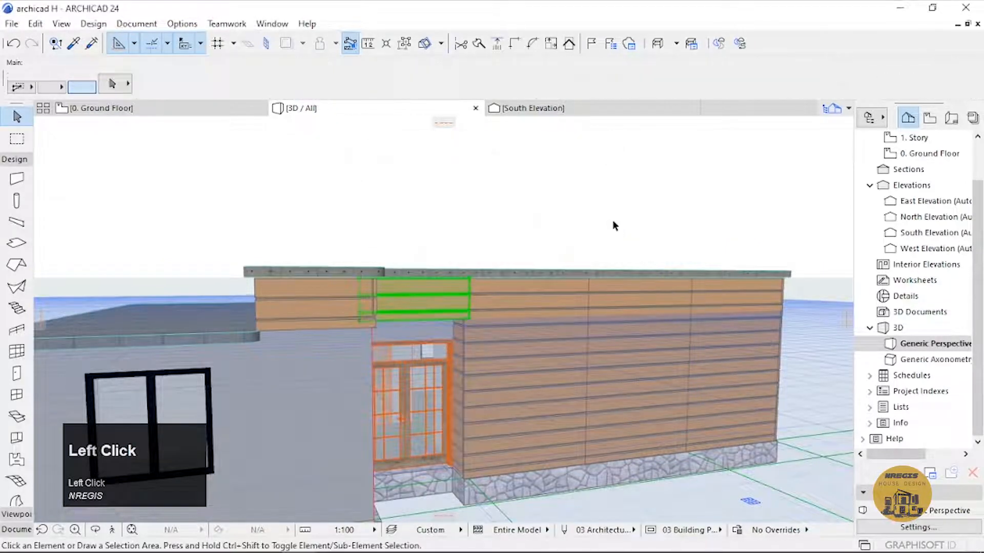
Try to convert the short upper return log wall beside the entrance to a morph on its own, and undo the conversion.
key("o")
left_click_drag(433, 316, 307, 328)
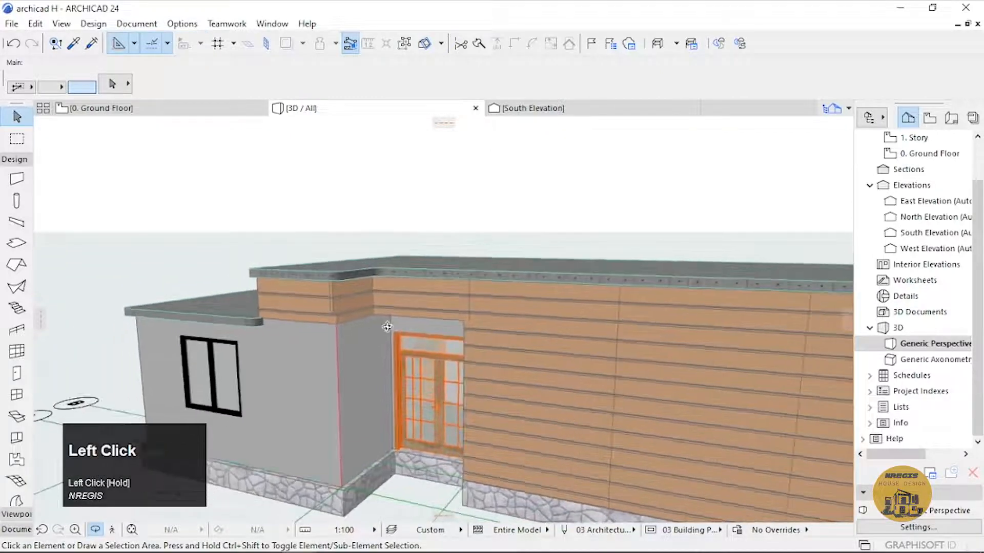
scroll(386, 330, "up", 3)
middle_click_drag(387, 329, 446, 323)
scroll(392, 281, "up", 3)
key("Escape")
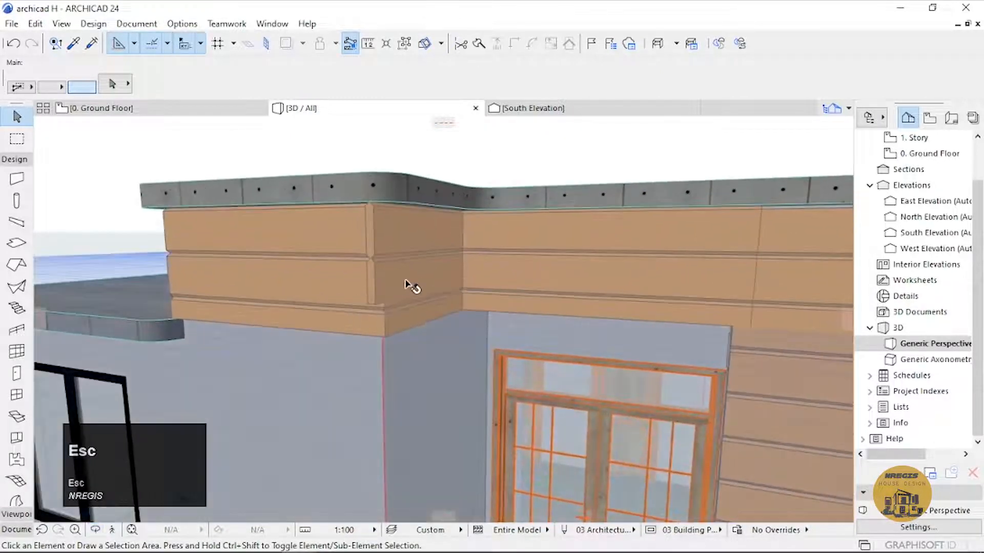
left_click(408, 282)
right_click(410, 285)
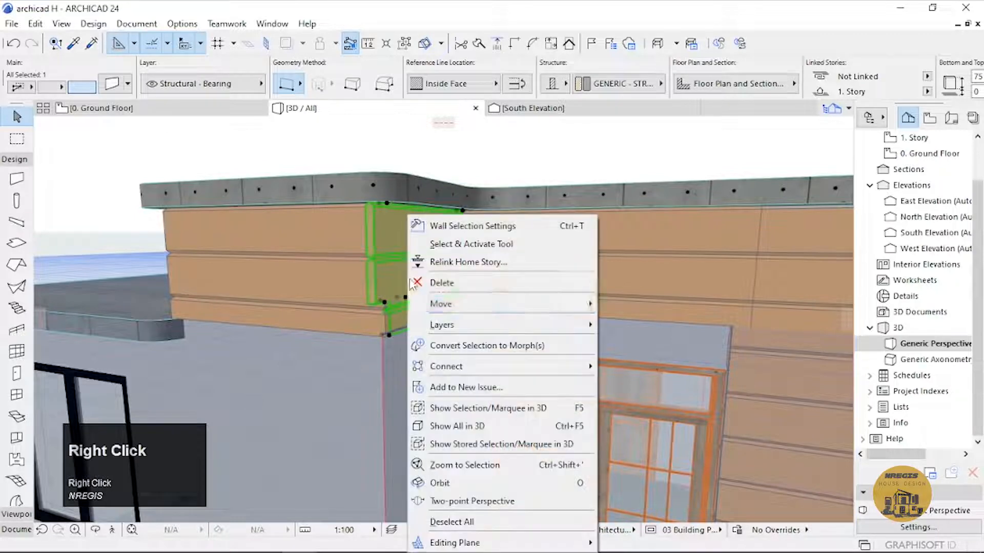
left_click(446, 345)
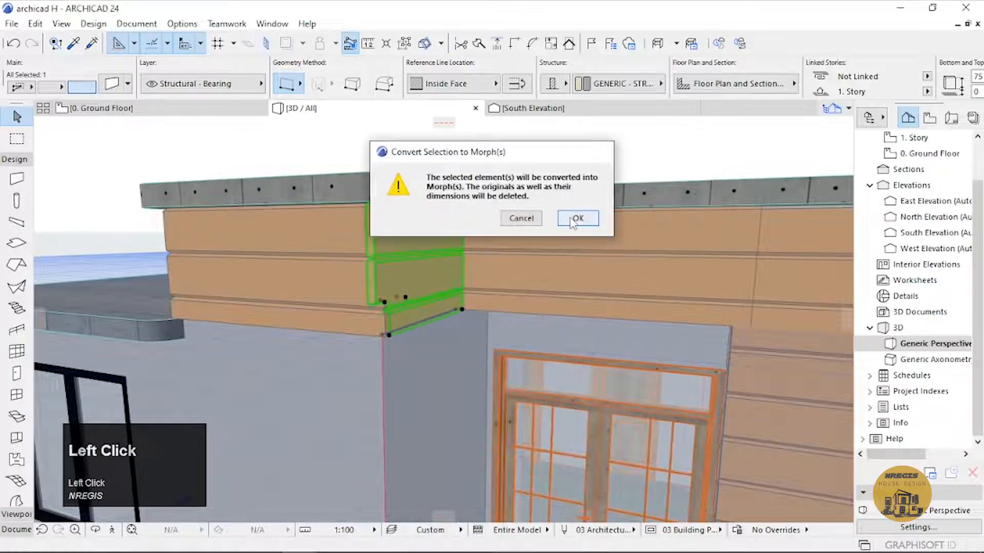
left_click(575, 218)
scroll(376, 260, "up", 3)
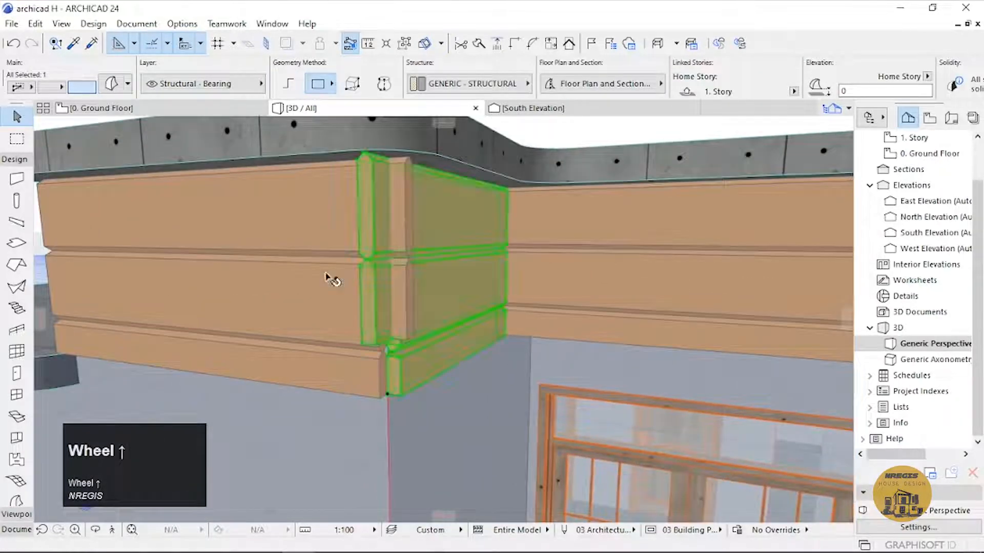
left_click(329, 279)
key("ctrl+z")
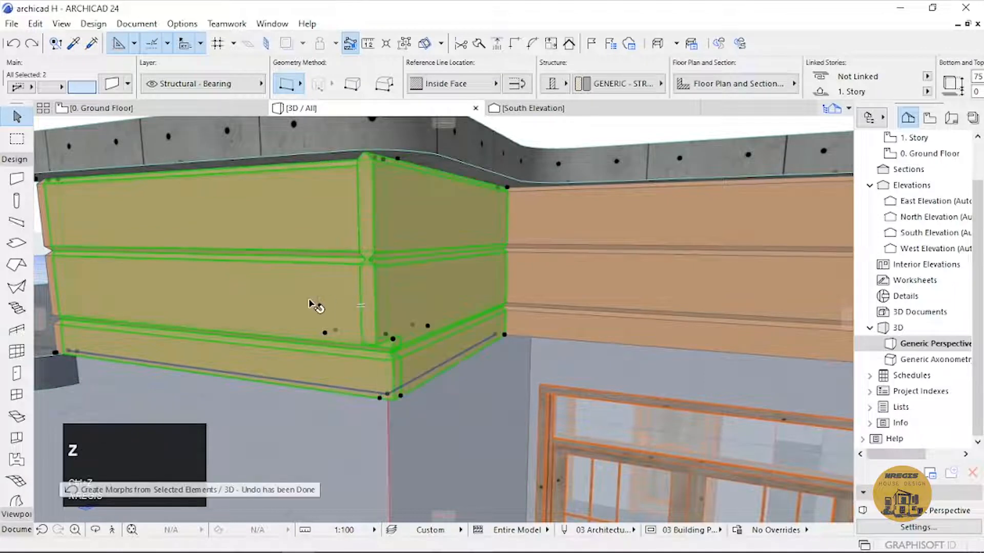
Convert the short return wall, the upper front wall and the adjoining wall above the lower roof to morphs together.
left_click(395, 277)
left_click(314, 291, "shift")
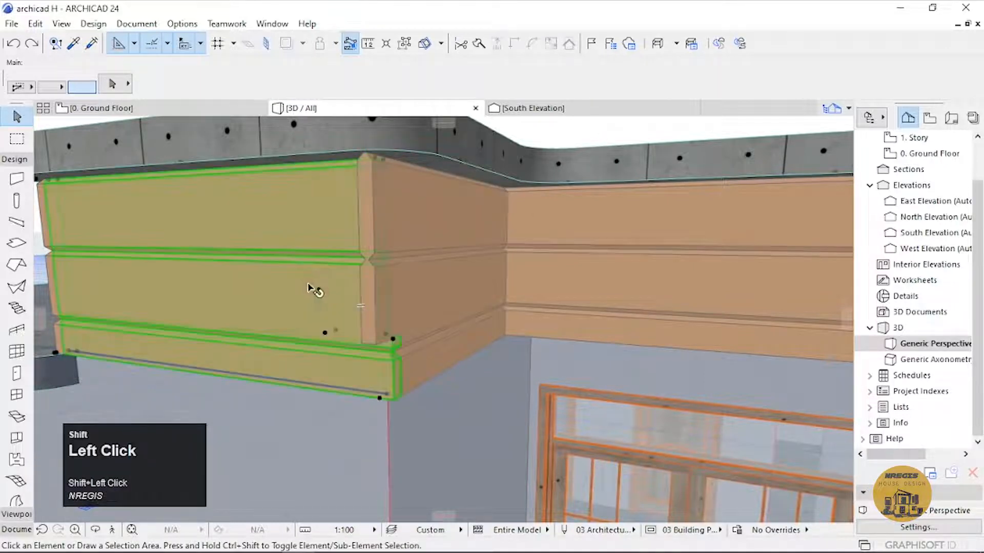
left_click(433, 281, "shift")
scroll(325, 323, "down", 3)
middle_click_drag(324, 323, 589, 336)
key("o")
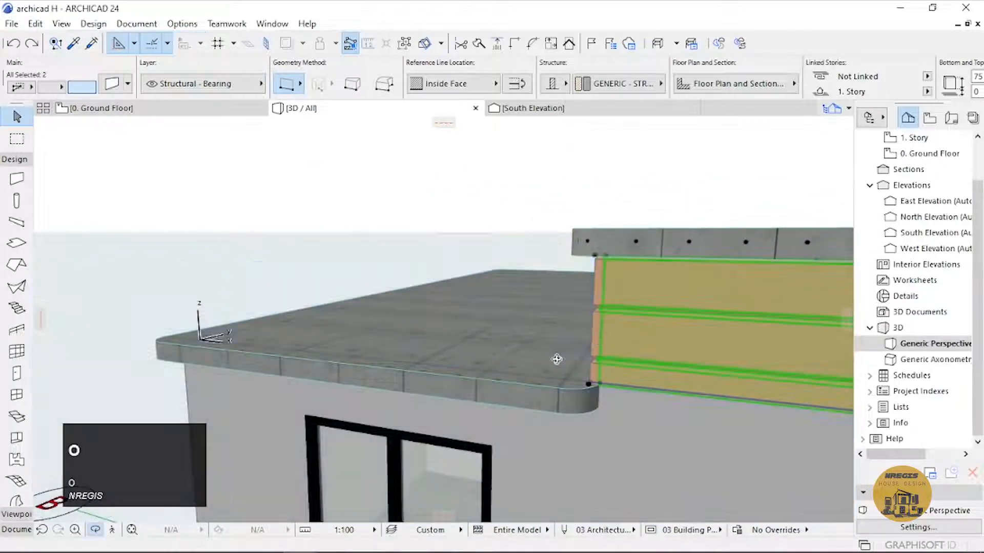
left_click_drag(557, 359, 705, 362)
key("Escape")
left_click(588, 333, "shift")
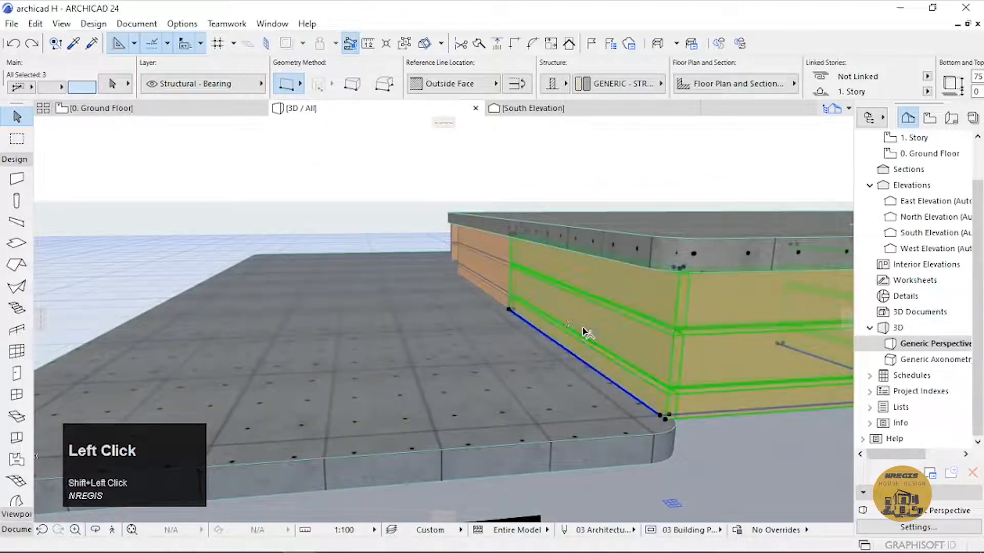
right_click(588, 332)
left_click(640, 341)
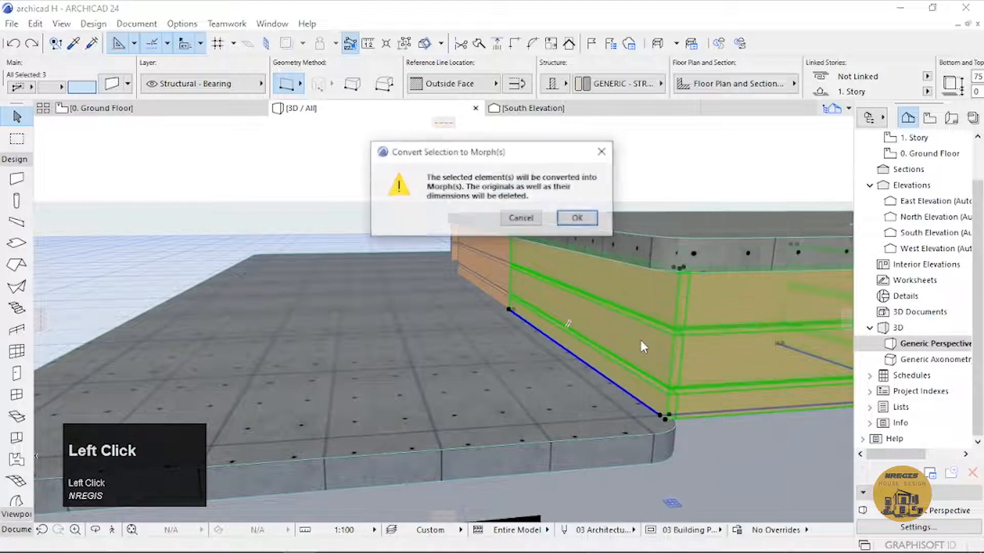
left_click(583, 222)
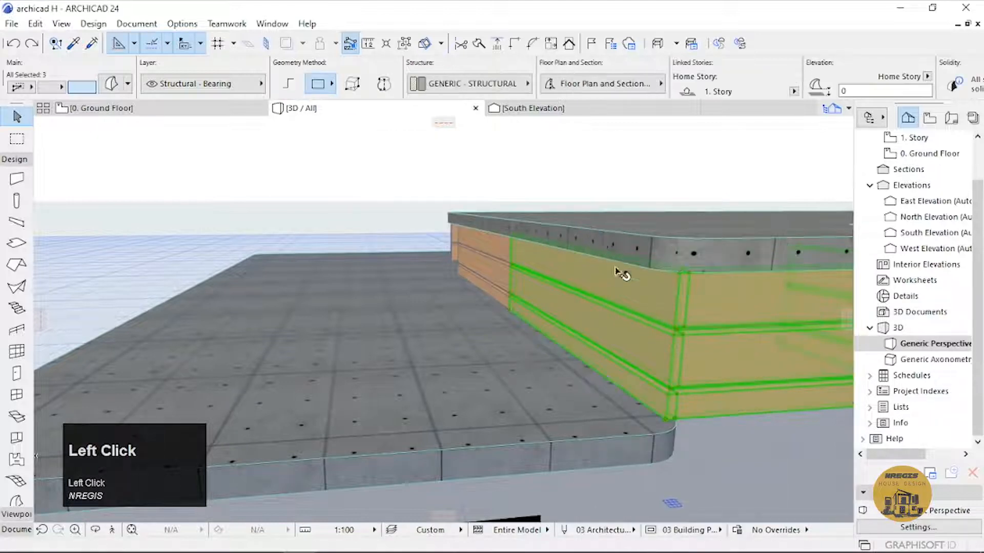
Ungroup the three converted log morphs around the upper corner.
scroll(625, 282, "down", 3)
key("o")
left_click_drag(650, 323, 528, 315)
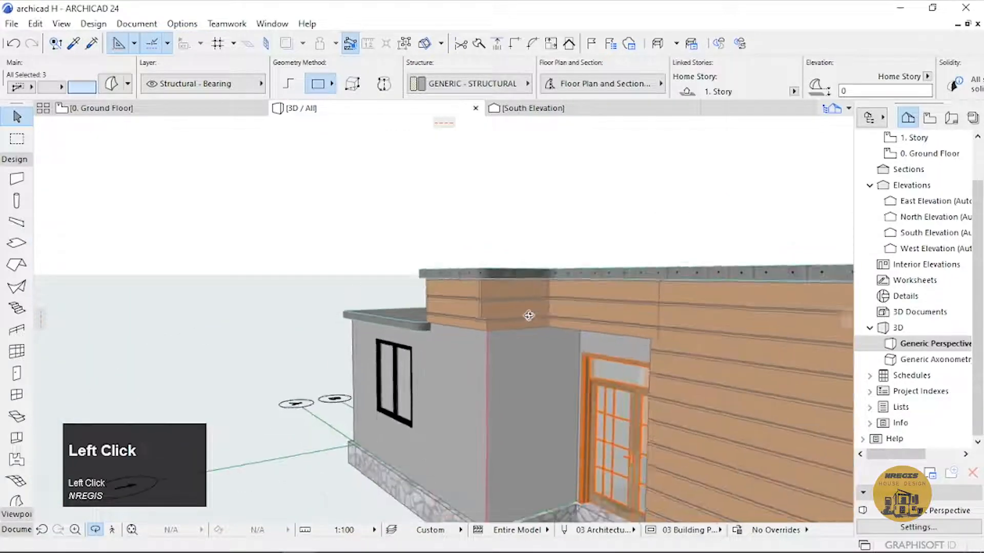
scroll(503, 313, "up", 2)
key("ctrl+shift+g")
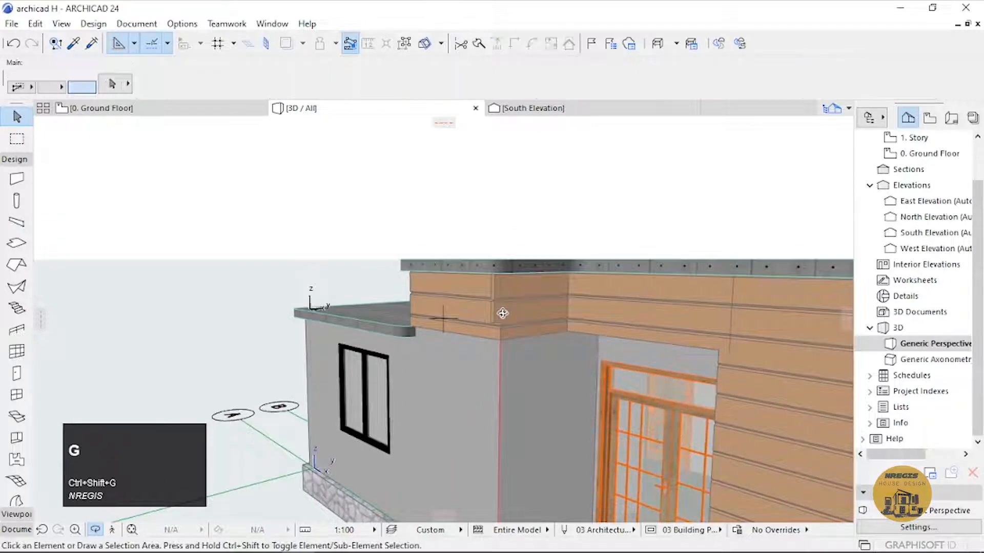
left_click(503, 312)
scroll(504, 314, "up", 3)
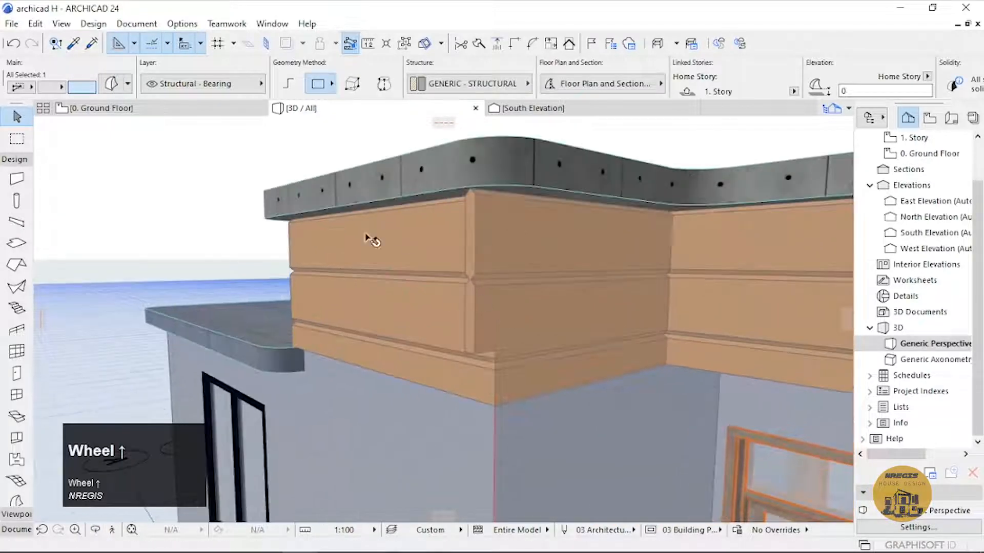
In sub-element selection mode, push the projecting end face of the return morph's upper boards inward toward the corner.
key("Escape")
left_click(152, 77)
scroll(511, 255, "up", 2)
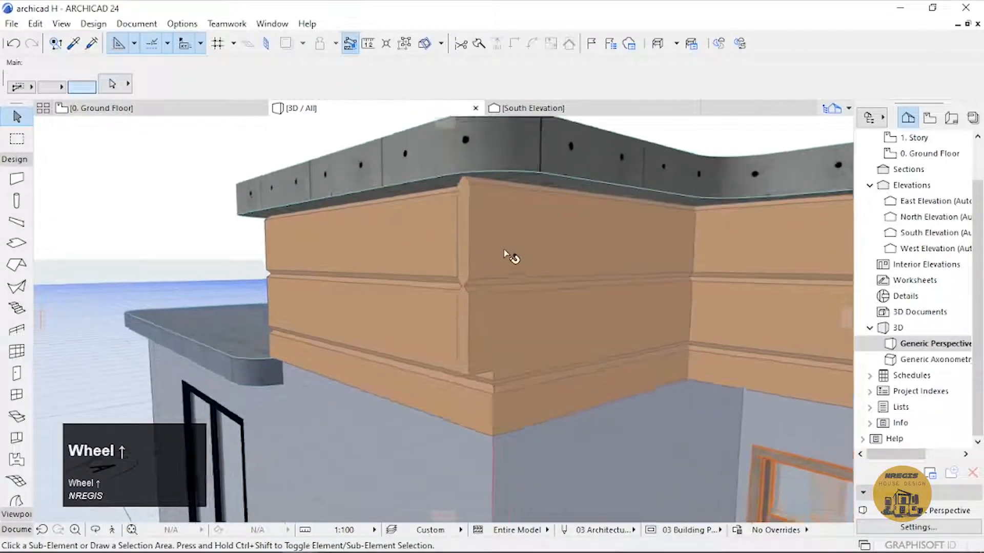
left_click(474, 262)
left_click(478, 259)
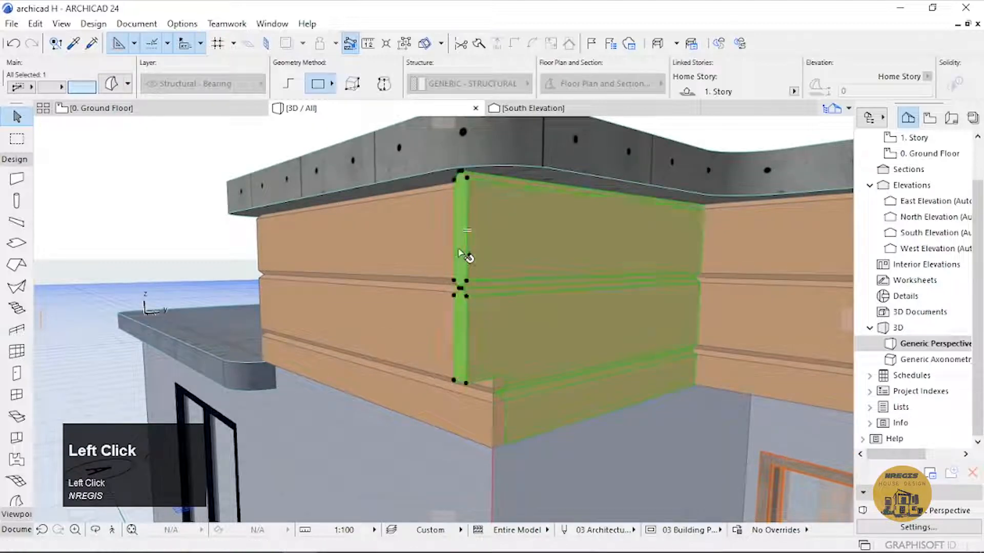
left_click(460, 251)
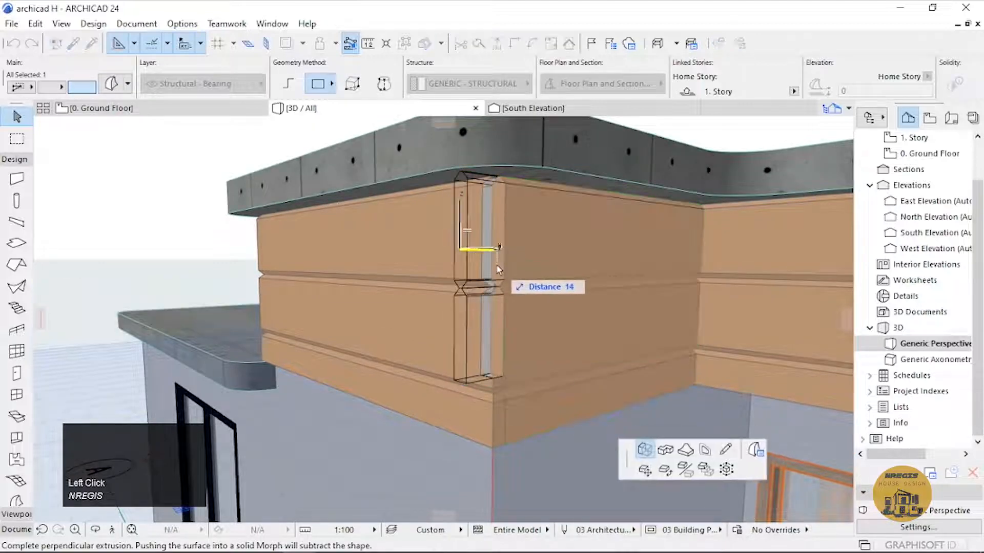
left_click(488, 272)
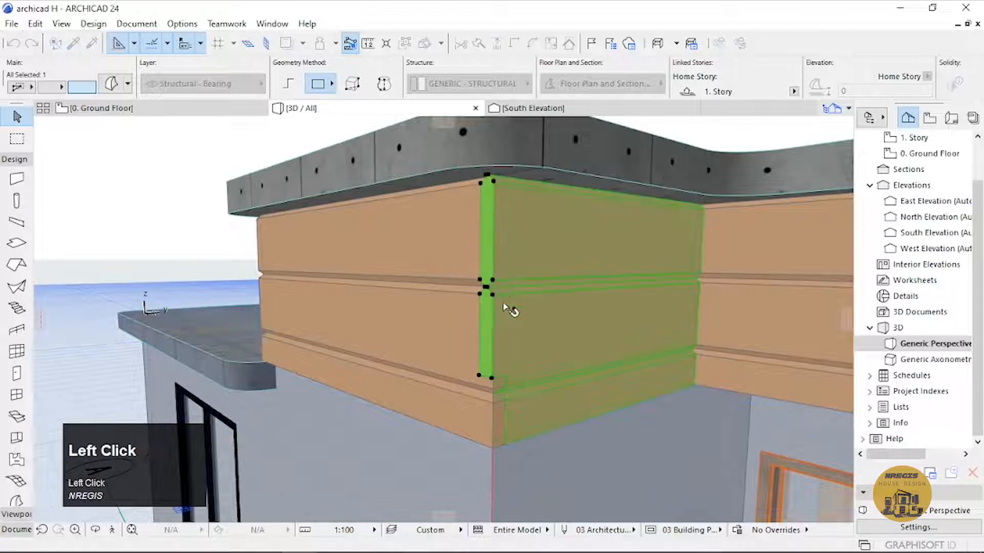
Fine-tune the pushed end face of the return morph so it sits closer to the corner, and clear the selection.
scroll(631, 323, "down", 3)
key("o")
left_click_drag(531, 375, 711, 384)
scroll(555, 266, "up", 5)
left_click_drag(555, 265, 486, 350)
key("Escape")
left_click(478, 357)
left_click(469, 349)
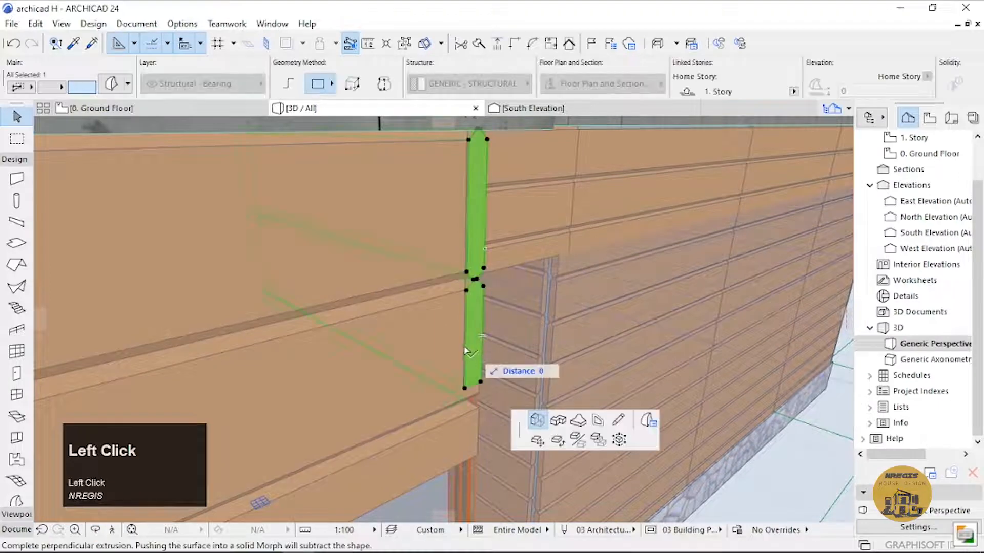
left_click(464, 344)
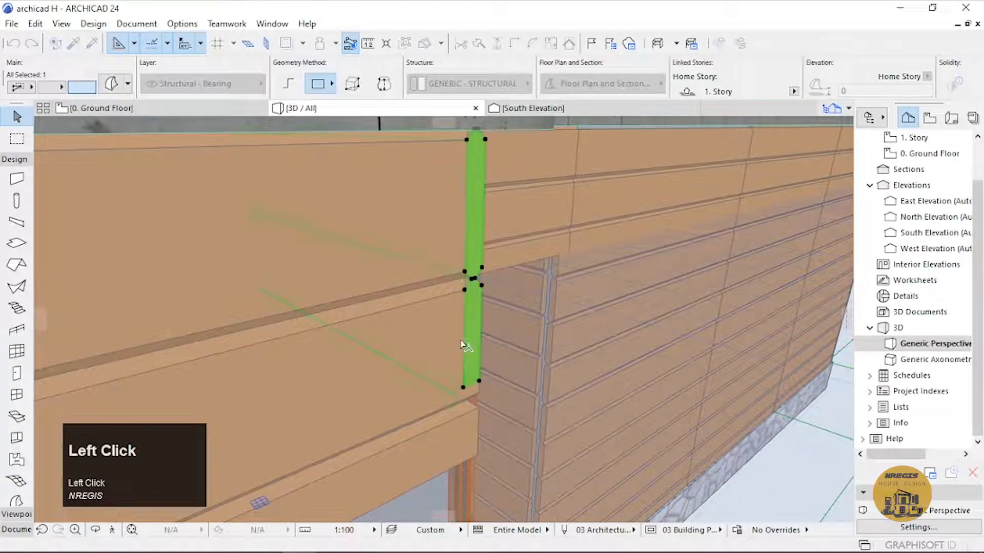
key("Escape")
Select the two log walls meeting at the other upper corner above the lower roof and check their log details.
scroll(517, 382, "down", 5)
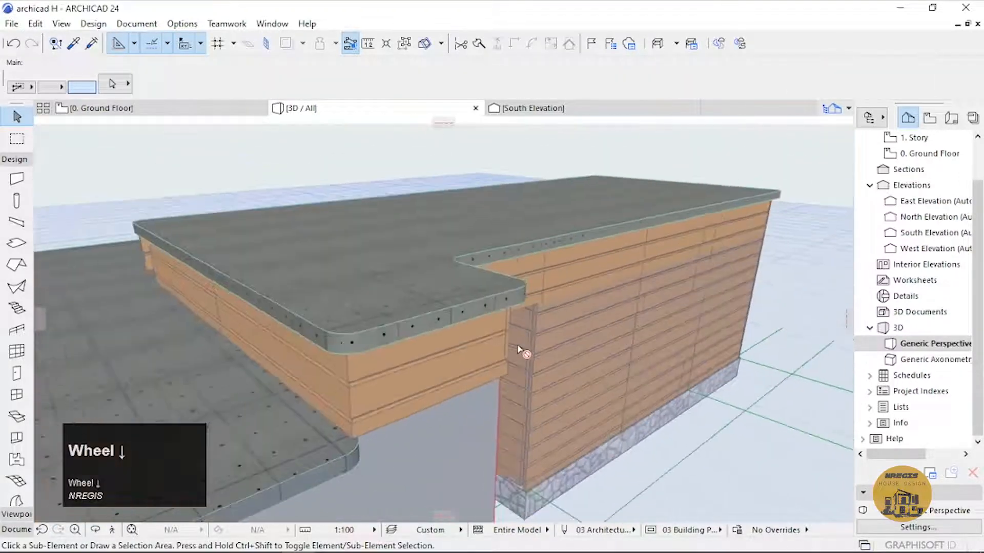
key("o")
left_click_drag(523, 348, 451, 351)
scroll(326, 369, "down", 2)
middle_click_drag(326, 368, 446, 325)
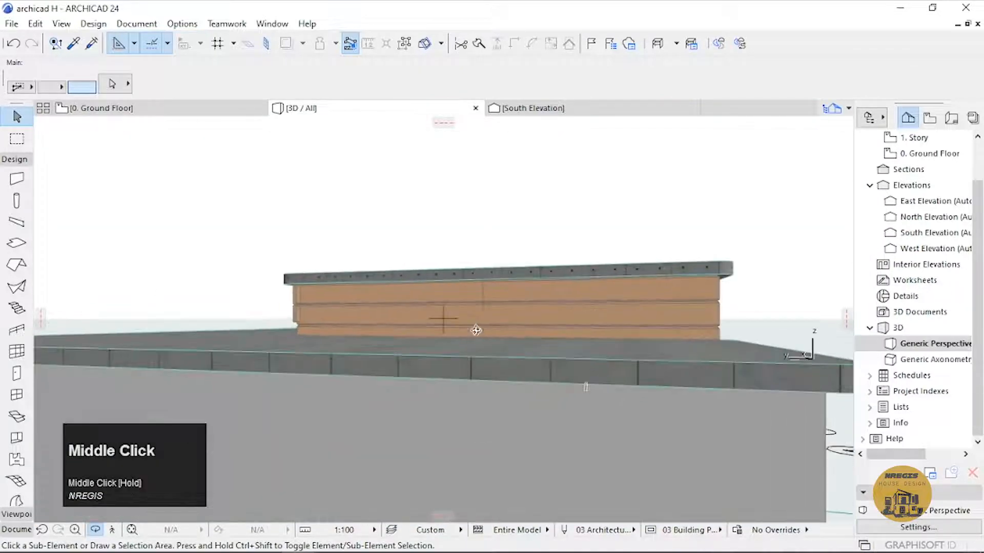
left_click_drag(446, 325, 391, 353)
key("Escape")
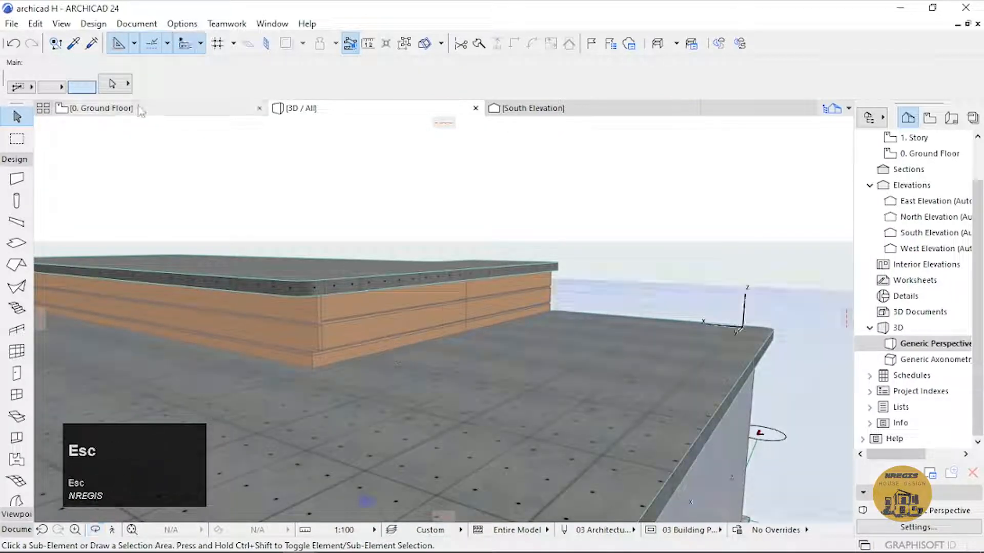
left_click(383, 333)
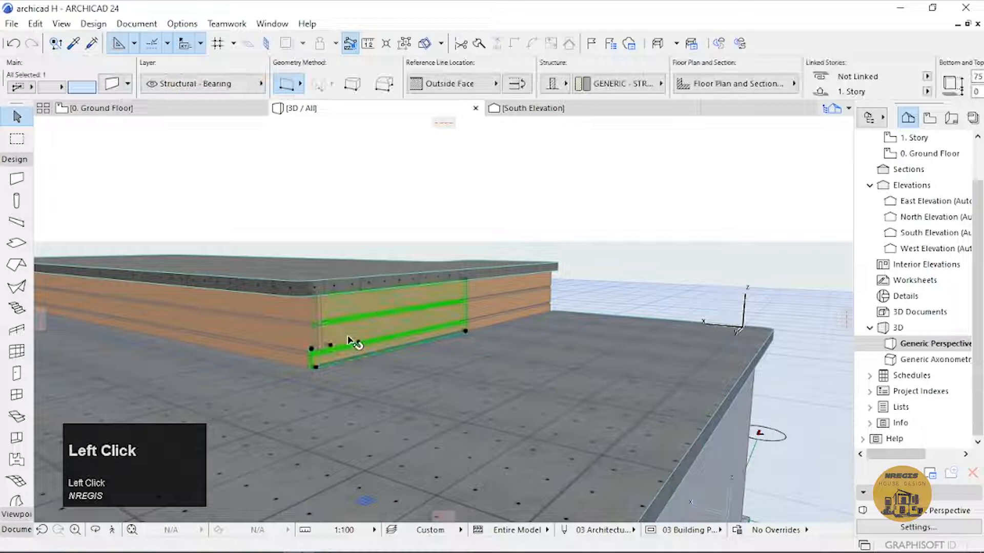
left_click(300, 330, "shift")
key("ctrl+t")
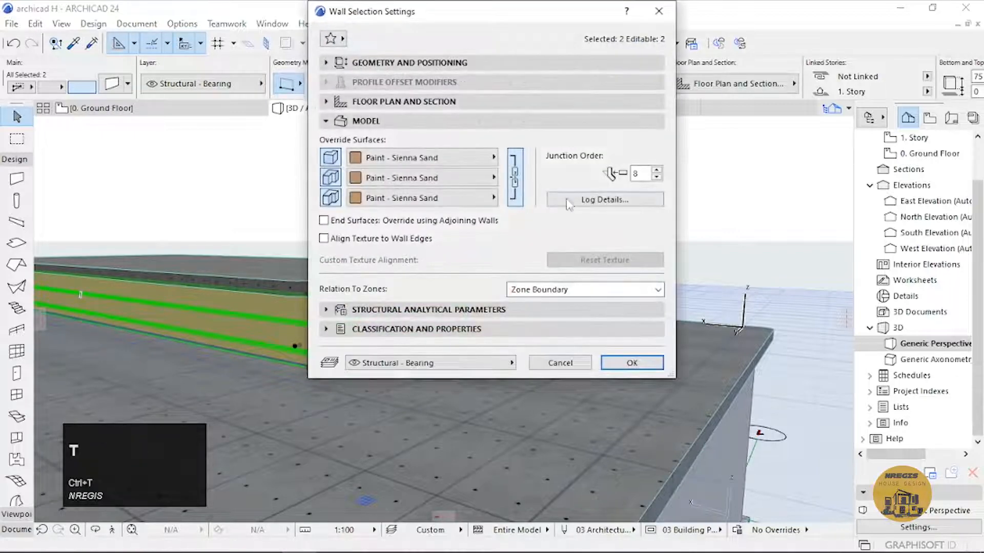
left_click(604, 201)
left_click(626, 82)
left_click(574, 362)
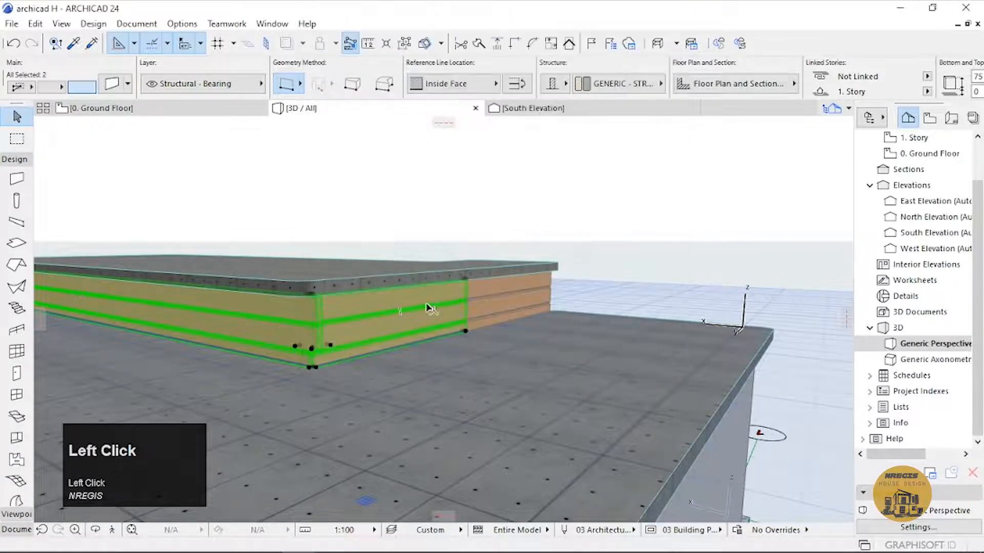
Convert the two log walls meeting at the upper corner to morphs, ungroup them, and clear the selection.
right_click(429, 307)
left_click(482, 345)
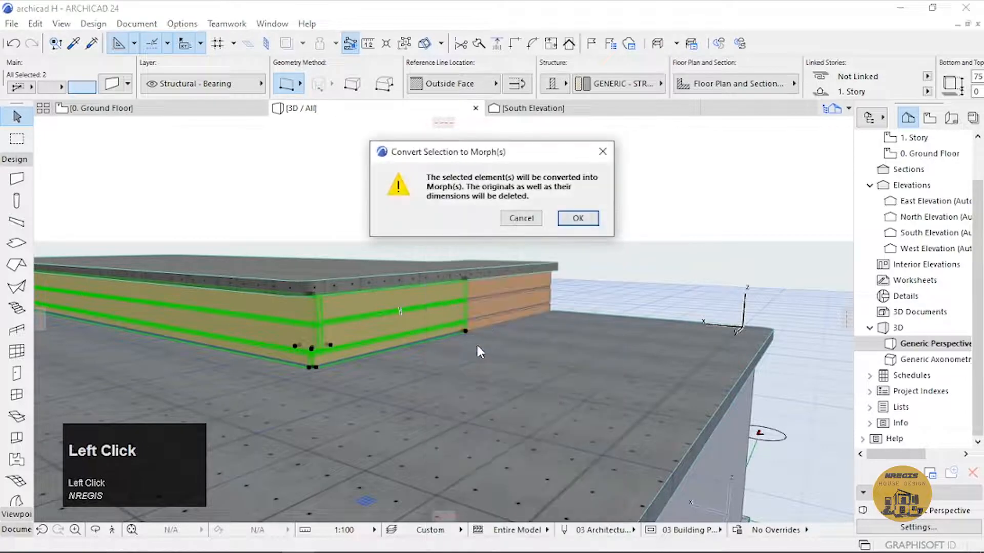
left_click(576, 217)
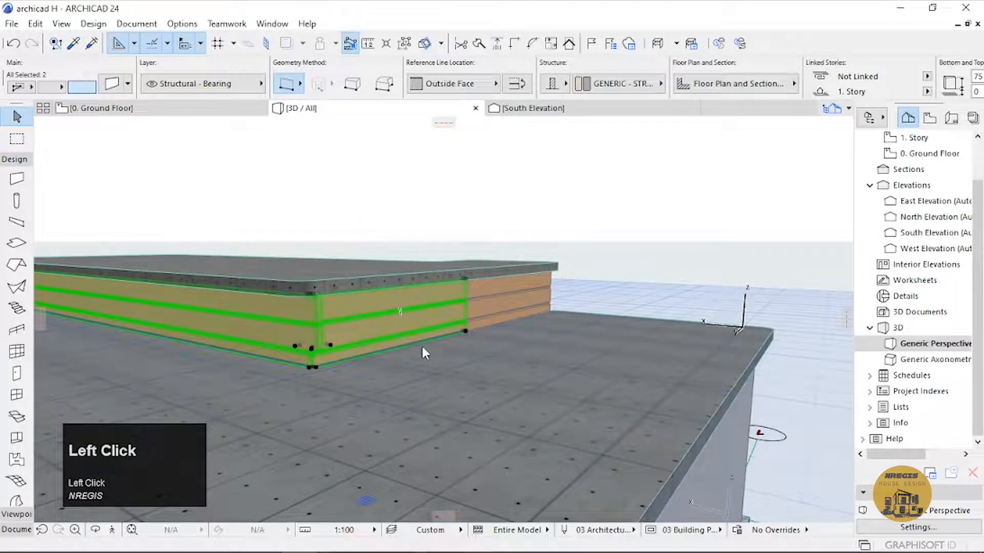
key("ctrl+shift+g")
left_click(605, 212)
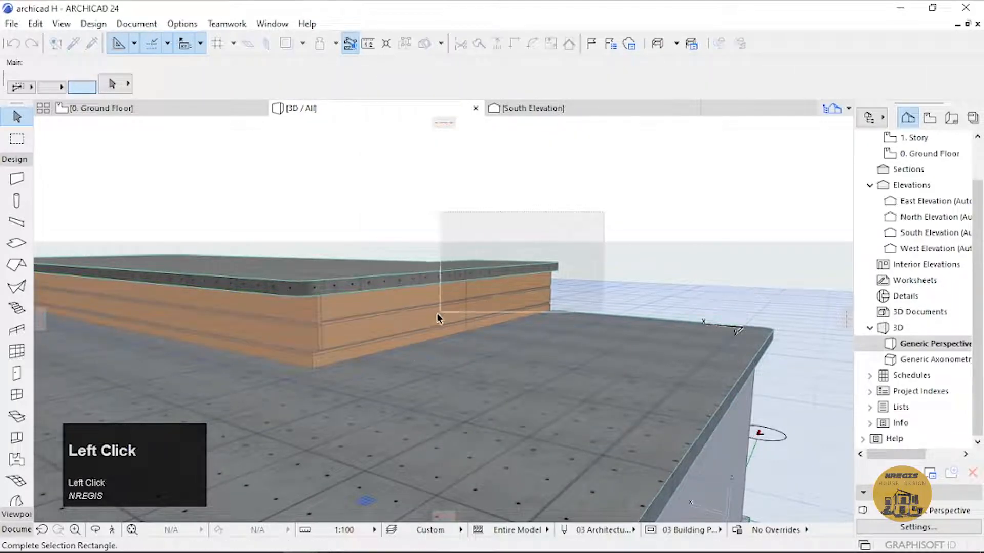
Push the projecting end face of the return morph's upper boards inward by about 10 toward the corner, and clear the selection.
left_click(399, 300)
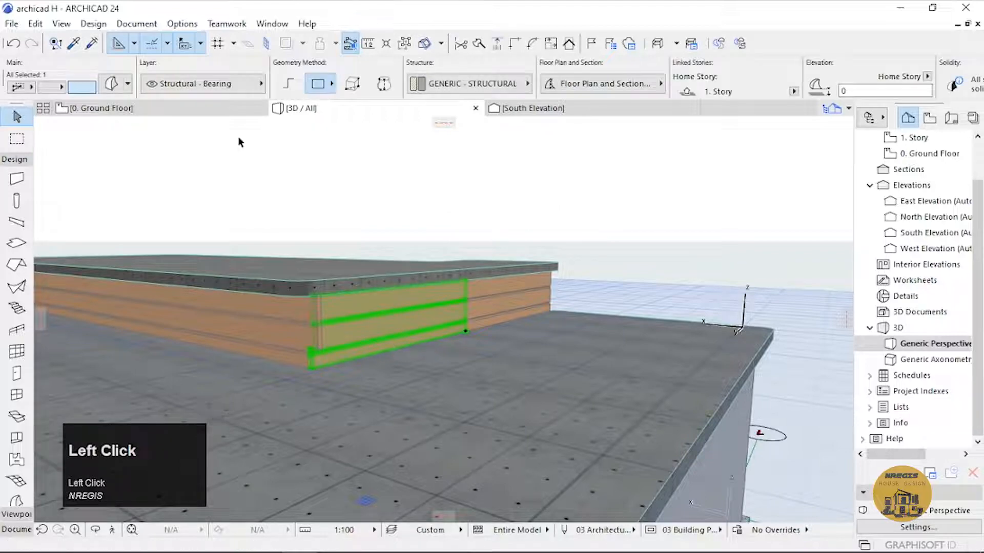
middle_click_drag(433, 359, 446, 242)
scroll(445, 243, "up", 1)
left_click(406, 277)
scroll(406, 276, "up", 2)
left_click(230, 165)
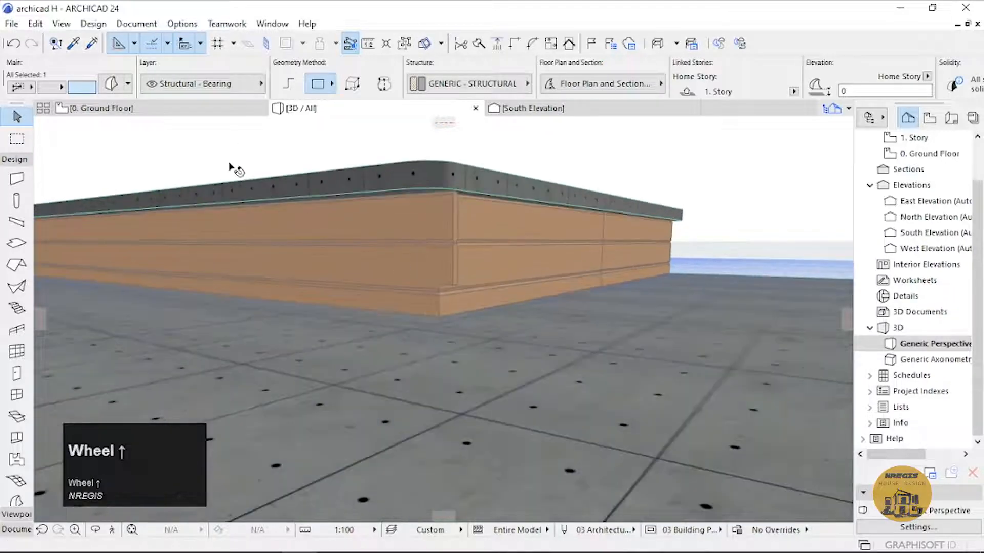
left_click(377, 279)
scroll(456, 228, "up", 3)
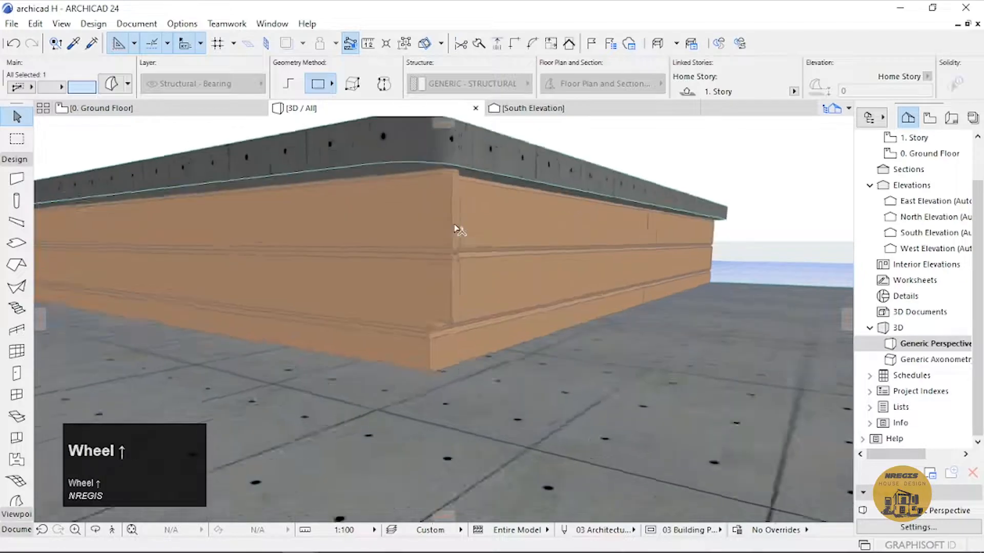
scroll(463, 300, "up", 3)
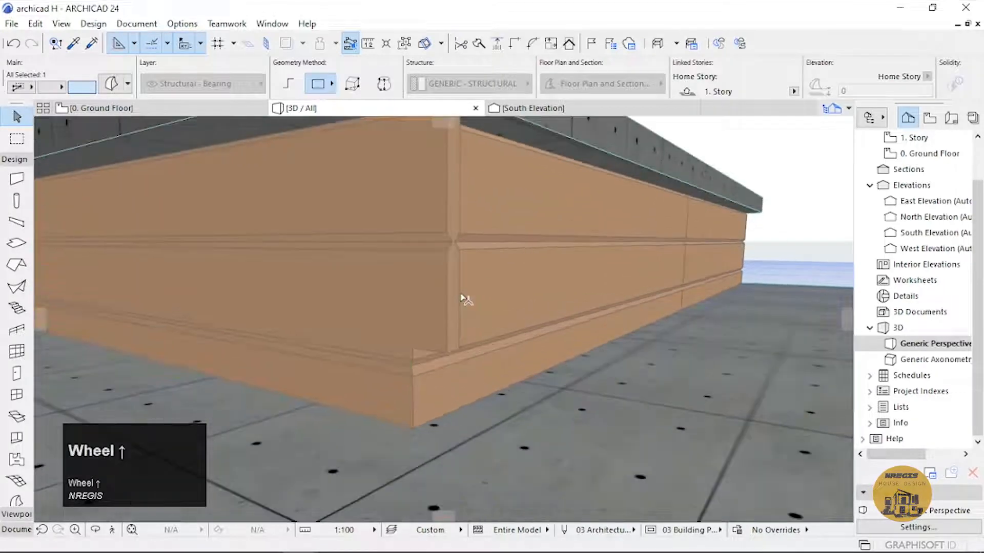
left_click(451, 297)
left_click(451, 298)
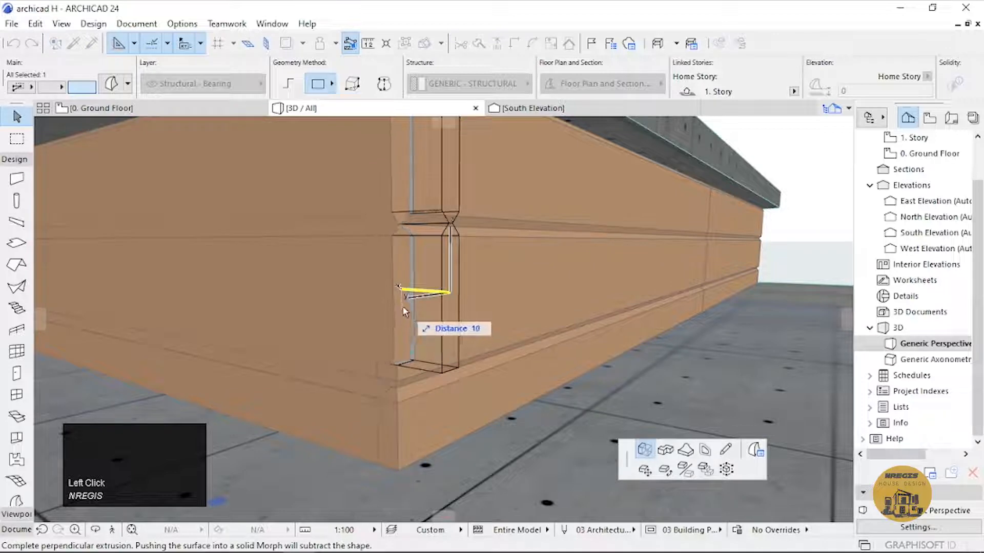
left_click(401, 310)
scroll(403, 309, "down", 1)
scroll(403, 311, "down", 3)
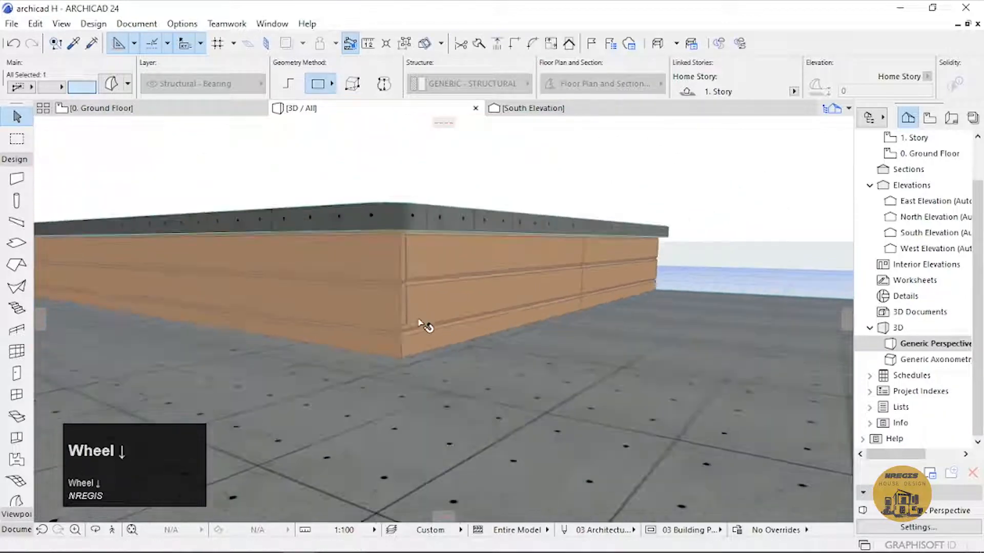
left_click(708, 192)
Orbit around the house to check the trimmed corners and the log cladding around the front window.
scroll(568, 295, "down", 2)
key("o")
left_click_drag(615, 298, 364, 321)
scroll(365, 321, "down", 3)
left_click_drag(539, 334, 512, 328)
scroll(431, 338, "down", 2)
scroll(430, 338, "down", 2)
scroll(431, 338, "up", 1)
scroll(512, 327, "down", 1)
scroll(512, 328, "down", 3)
middle_click_drag(579, 355, 407, 304)
left_click_drag(582, 325, 340, 330)
left_click_drag(656, 358, 507, 369)
scroll(570, 366, "up", 2)
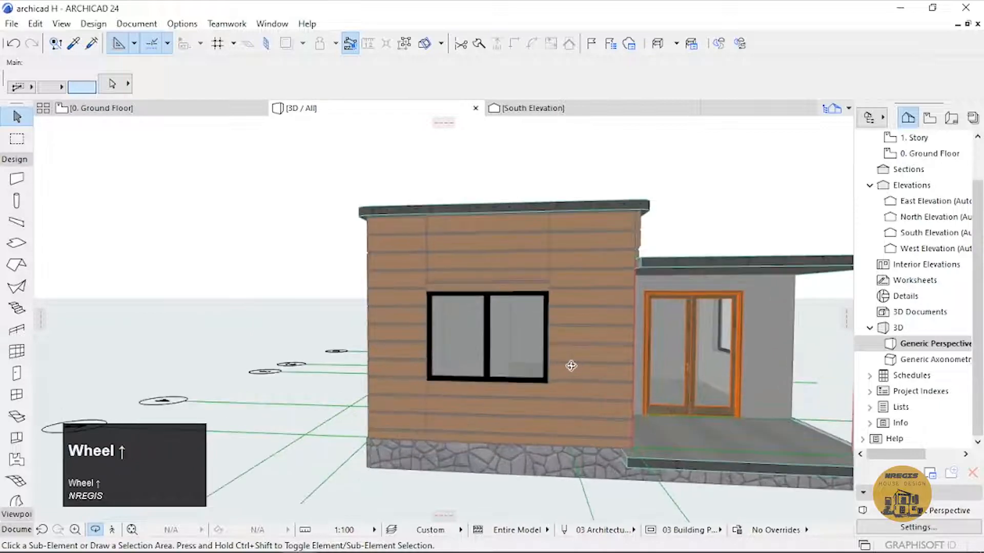
key("Escape")
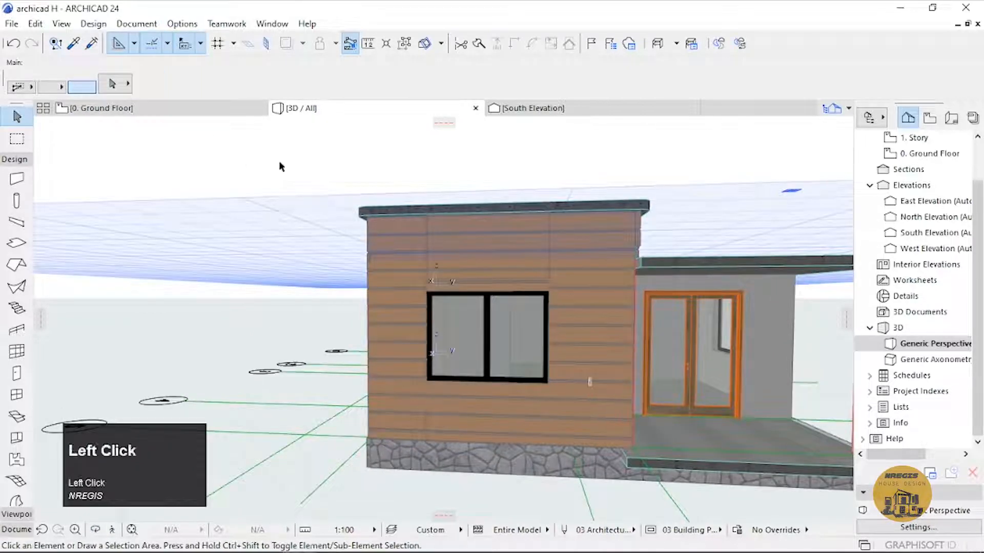
Convert the log wall between the front window and the porch to a morph.
left_click(605, 368)
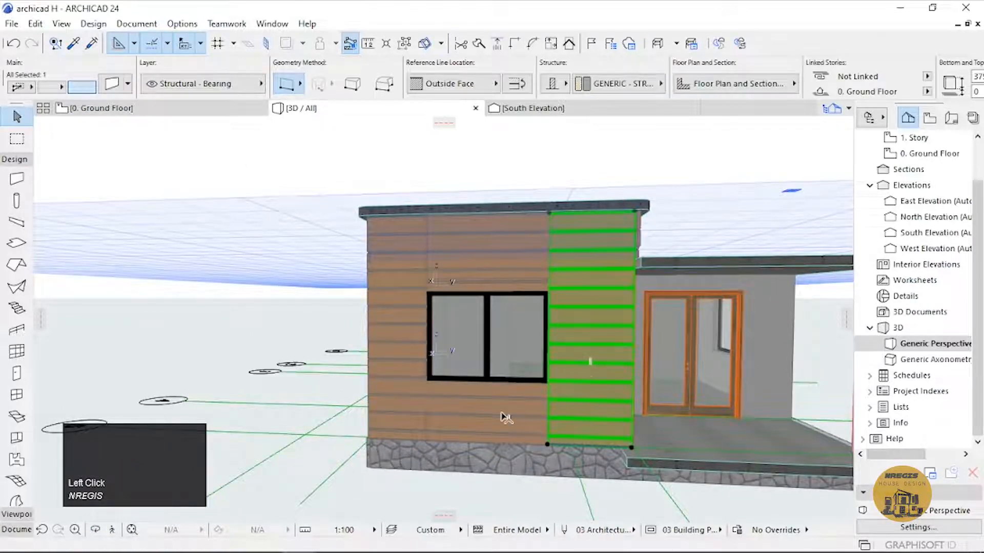
right_click(580, 390)
left_click(661, 176)
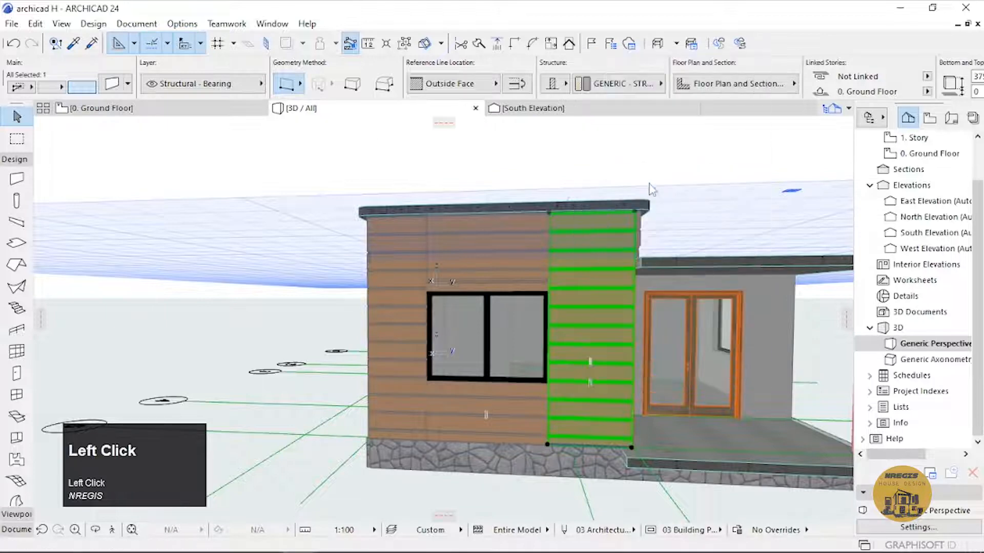
left_click(578, 217)
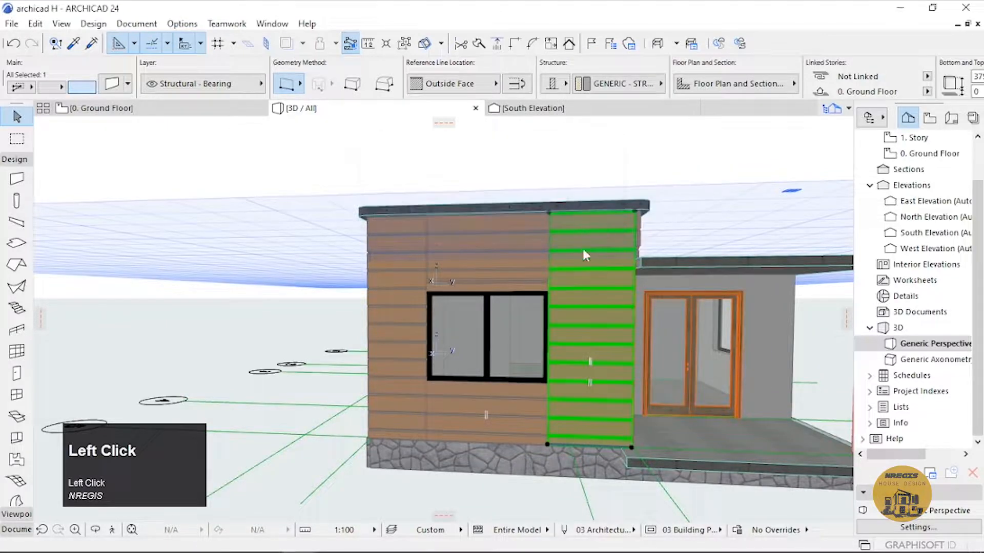
left_click(579, 162)
Convert the log wall section below the front window to a morph and clear the selection.
scroll(591, 349, "up", 2)
middle_click_drag(583, 359, 609, 340)
left_click(587, 343)
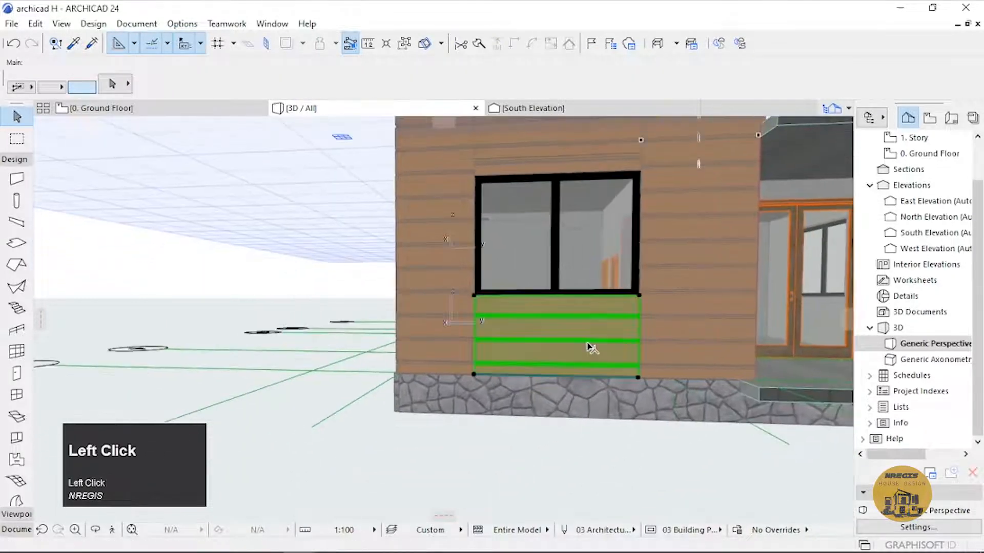
right_click(588, 343)
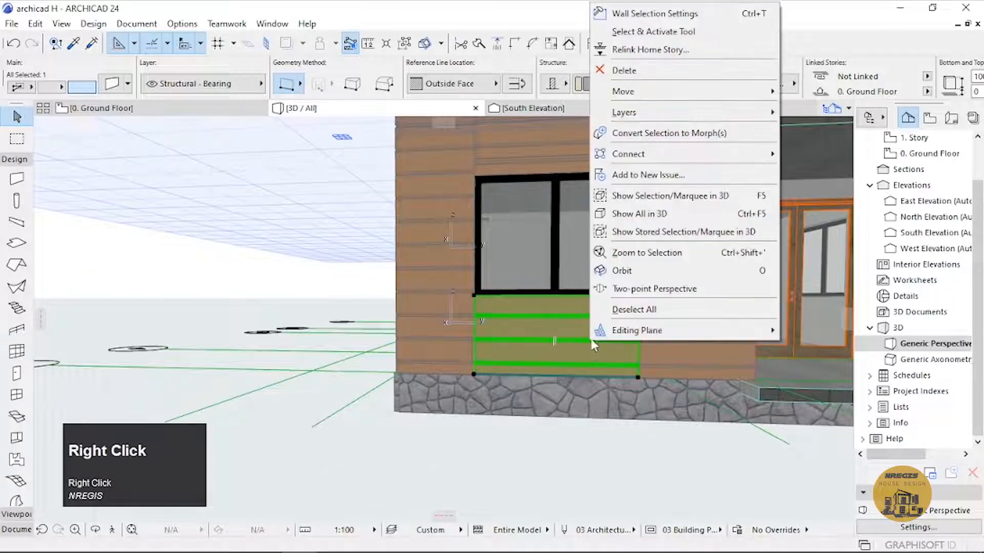
left_click(654, 134)
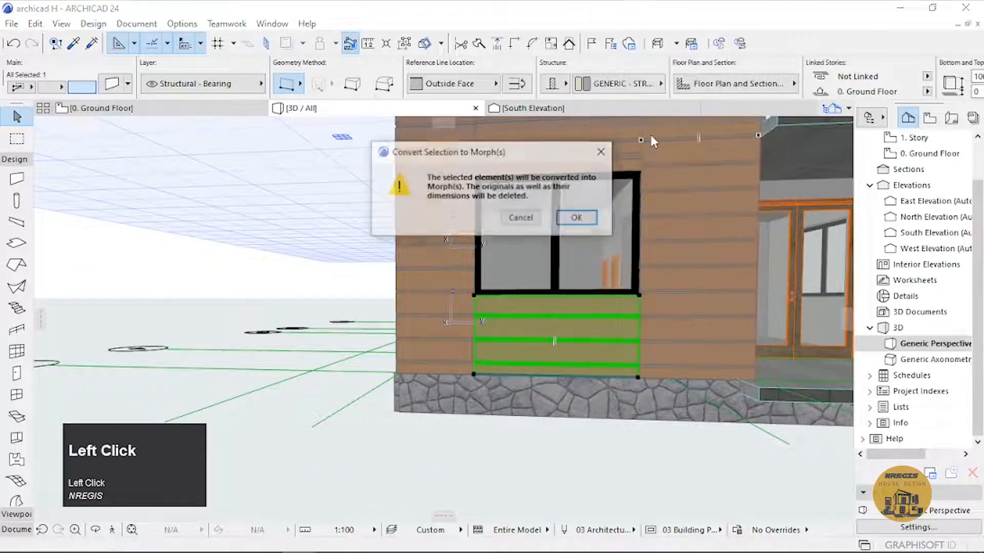
left_click(589, 218)
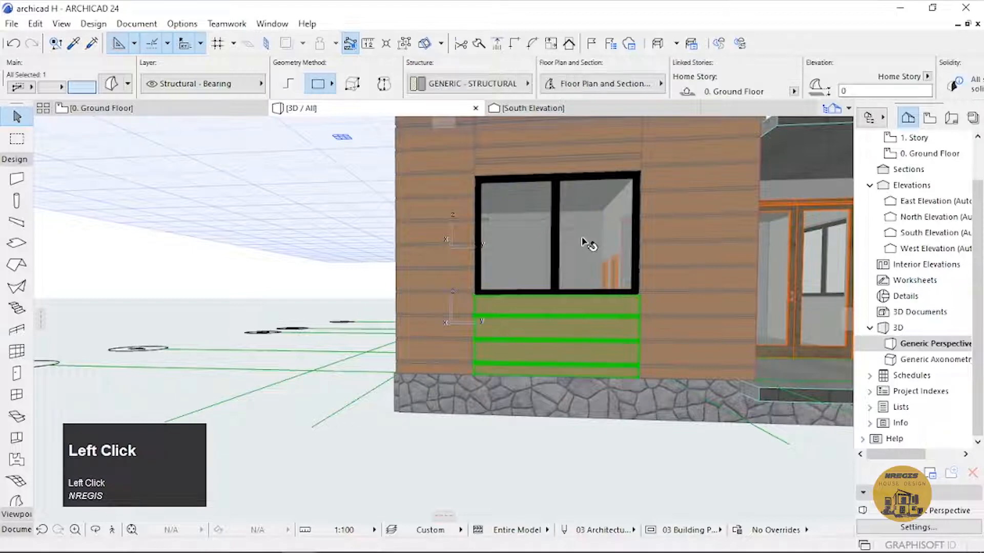
left_click(324, 291)
Examine the cladding, windows and doors from all sides of the house, ending at the front porch.
middle_click_drag(579, 313, 491, 343)
scroll(491, 342, "up", 1)
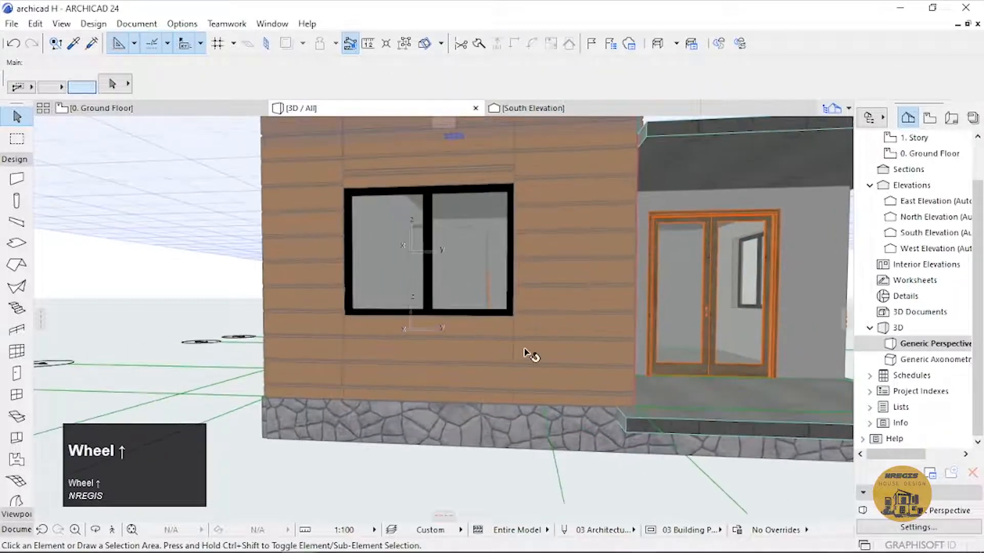
key("o")
left_click_drag(540, 350, 393, 352)
scroll(393, 352, "down", 3)
left_click_drag(579, 313, 437, 347)
scroll(398, 284, "down", 4)
left_click_drag(445, 288, 430, 329)
scroll(430, 329, "down", 4)
left_click_drag(700, 343, 539, 289)
middle_click_drag(538, 288, 559, 284)
left_click_drag(559, 284, 416, 294)
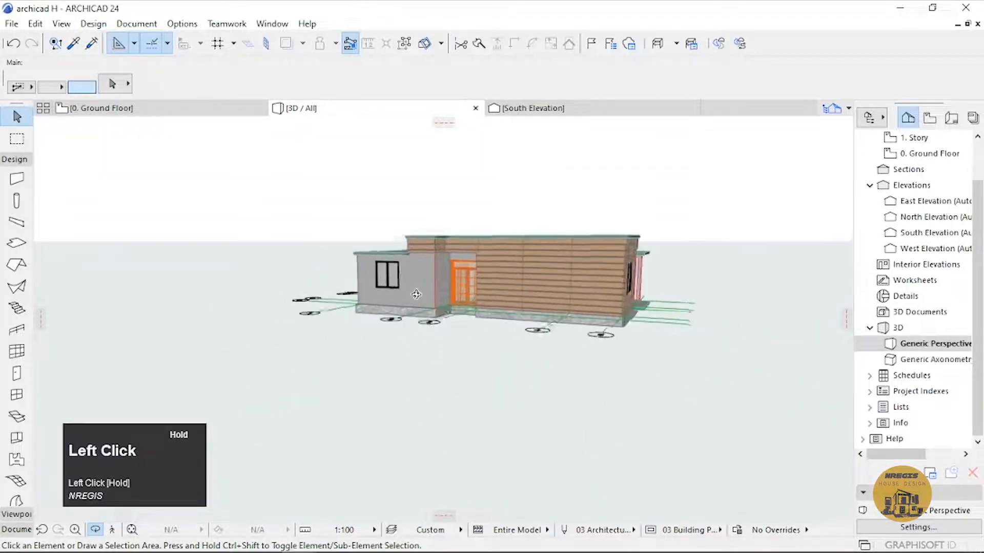
scroll(622, 306, "up", 4)
left_click_drag(621, 306, 424, 335)
scroll(424, 335, "down", 3)
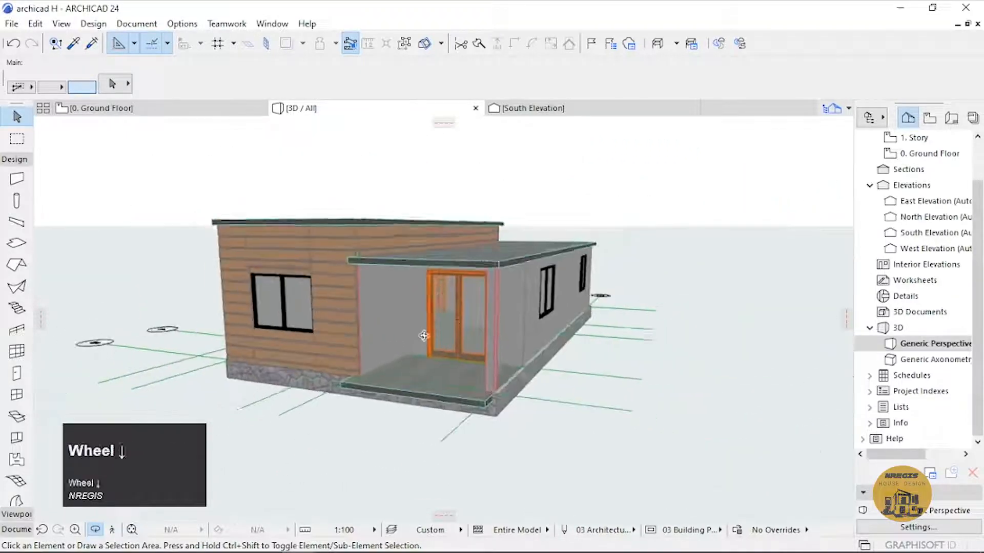
middle_click_drag(423, 336, 426, 272)
left_click_drag(426, 272, 517, 283)
scroll(380, 311, "up", 2)
key("Escape")
Give the porch double door's frame and leaf surfaces the uniform Paint - Ivory Black finish.
left_click(518, 283)
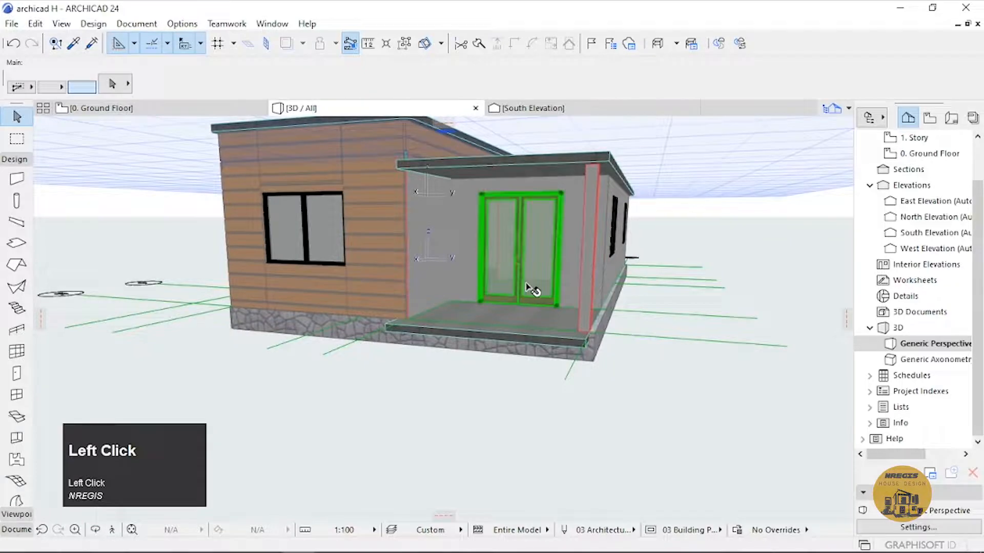
key("ctrl+t")
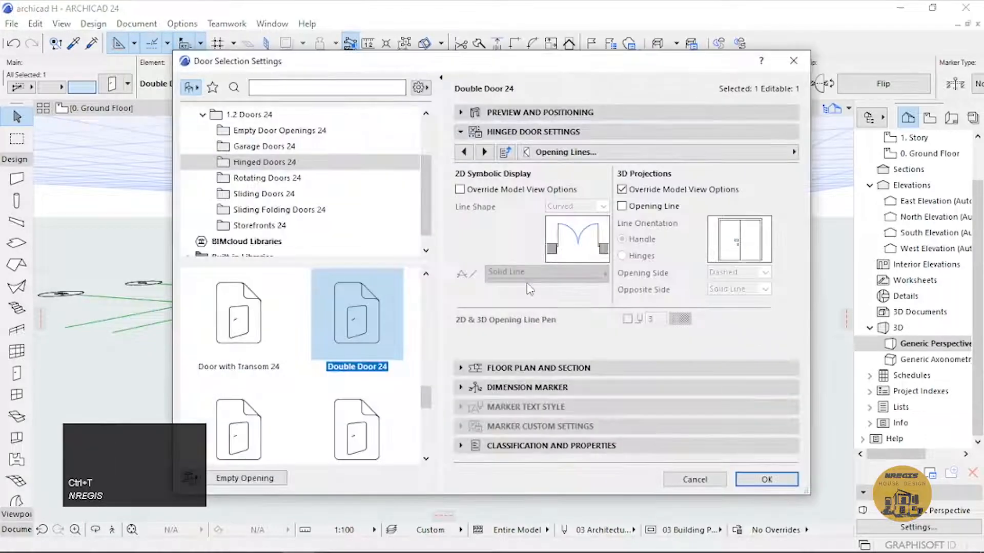
left_click(684, 154)
left_click(842, 249)
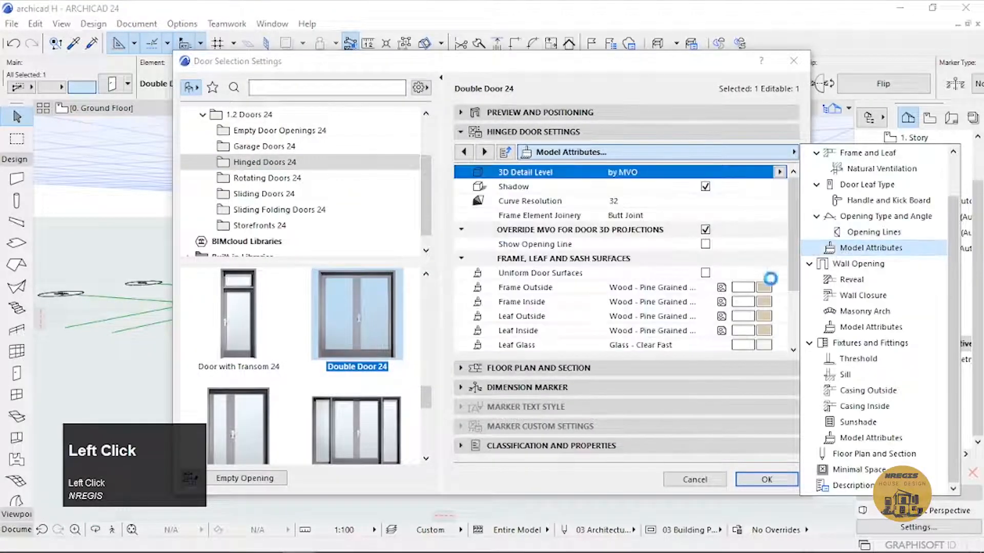
left_click(749, 286)
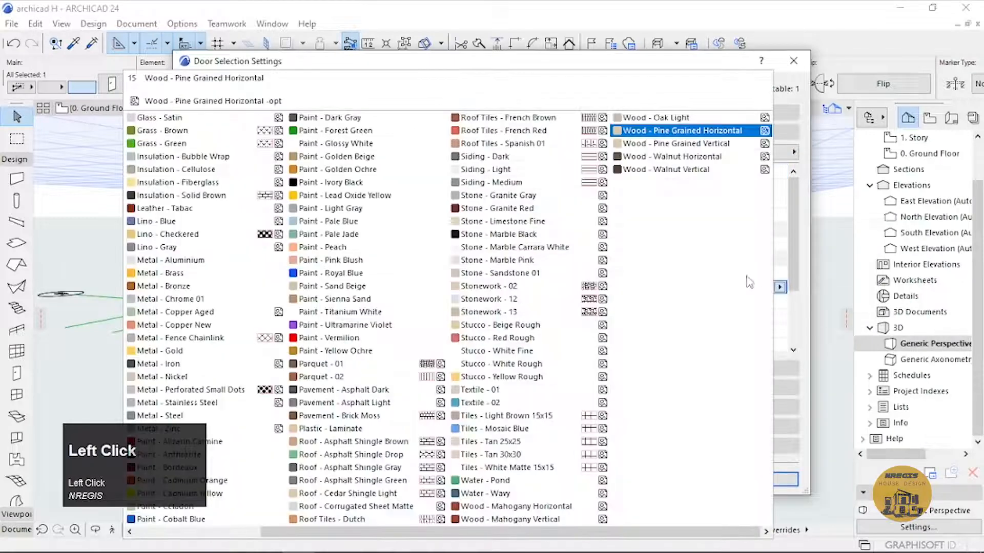
left_click(363, 196)
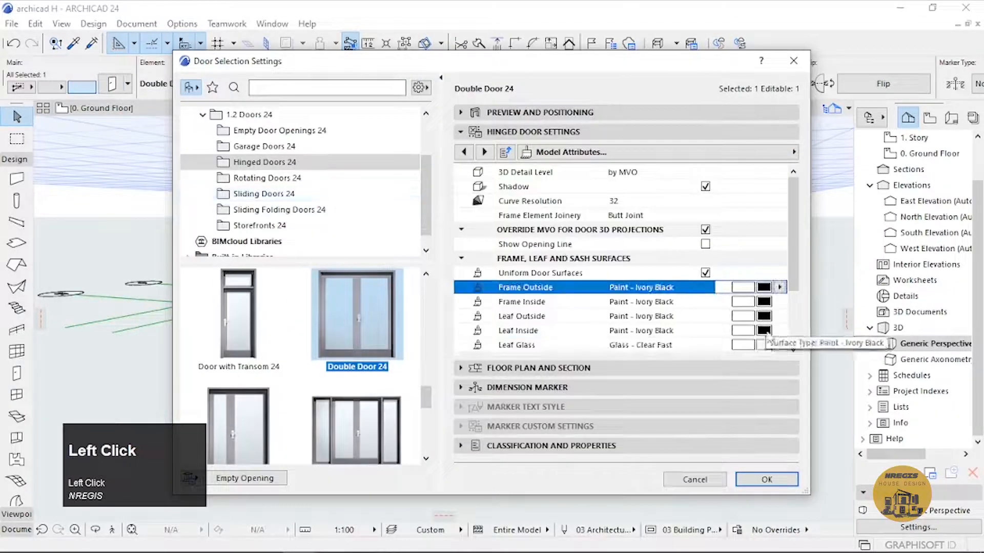
Set the double door's frame and leaf 3D pens to pen 7, make its leaf glass pen black, and apply the settings.
scroll(776, 320, "down", 3)
left_click(755, 316)
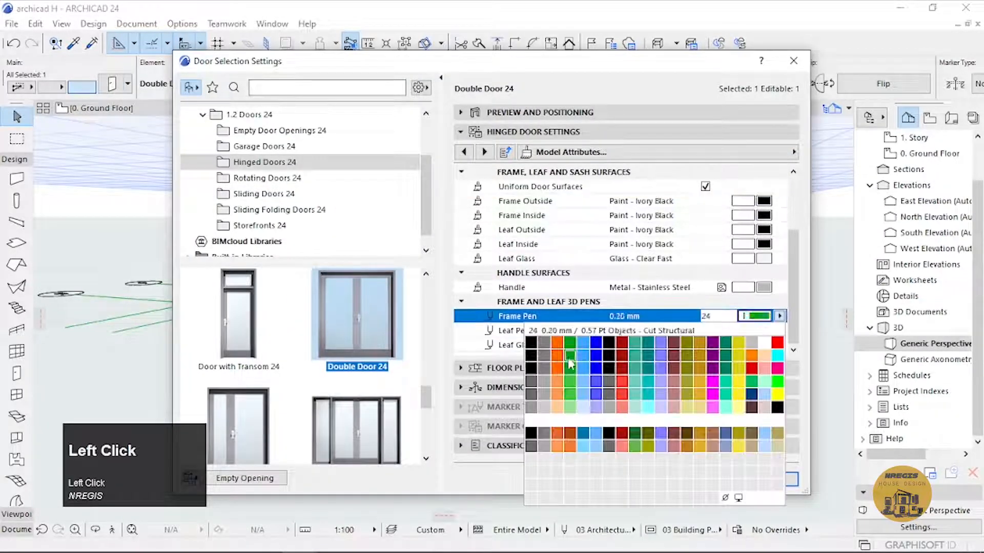
left_click(608, 342)
left_click(755, 330)
left_click(608, 356)
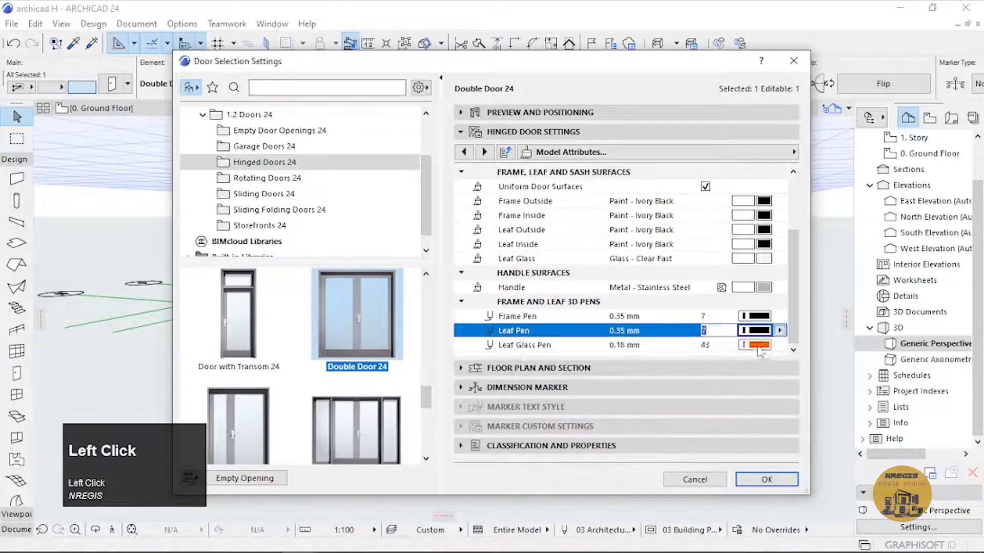
left_click(755, 345)
left_click(609, 371)
left_click(765, 478)
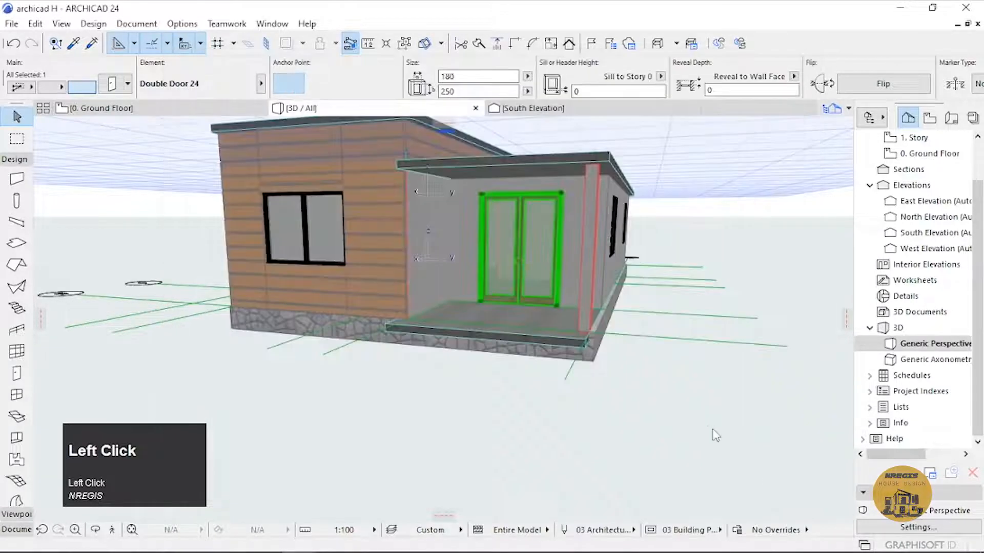
left_click(669, 330)
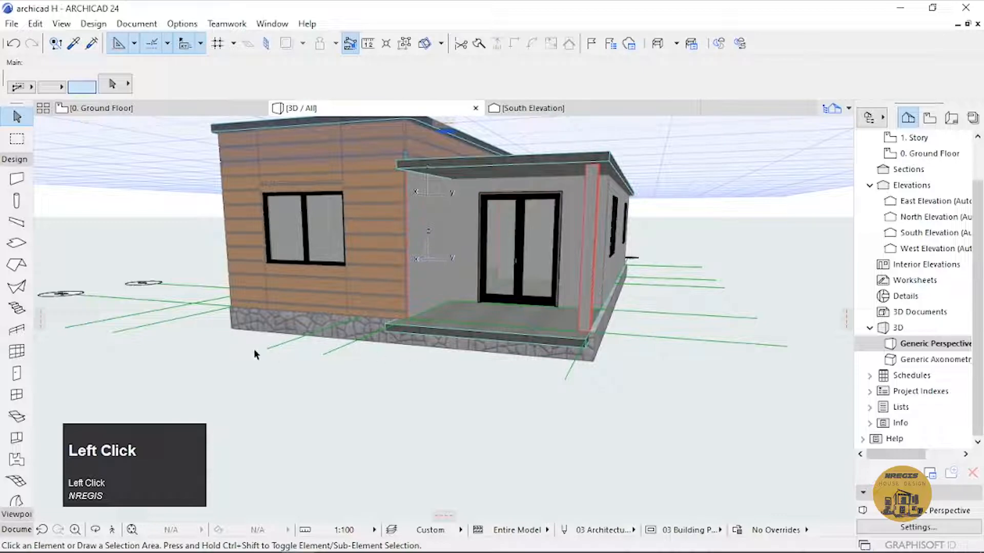
Open the railing default settings and remove the handrail from the segment pattern.
left_click(12, 332)
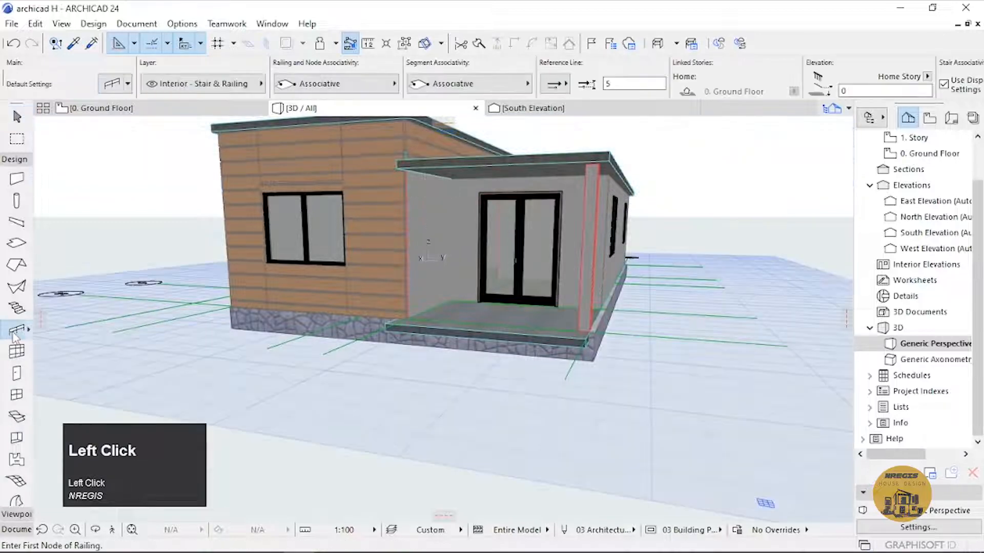
double_click(14, 332)
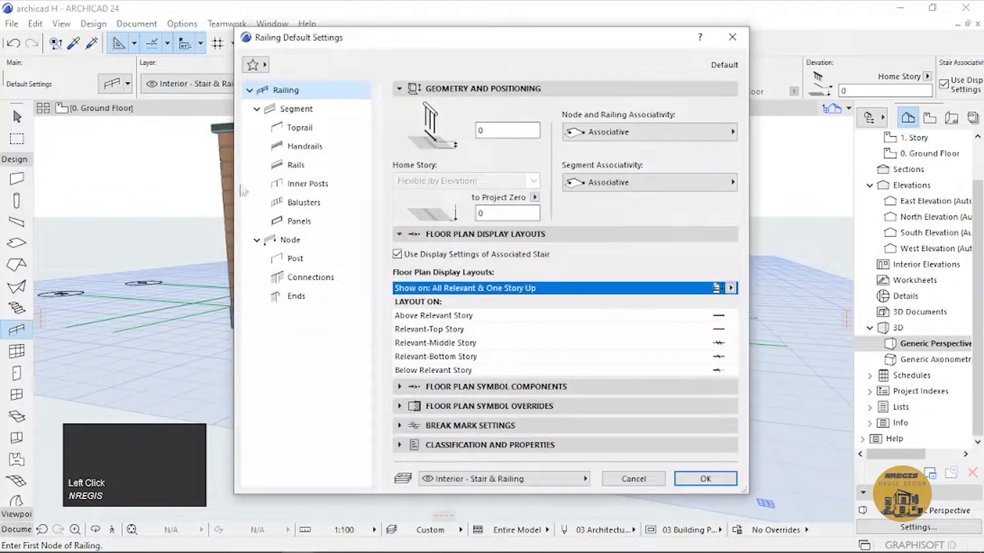
left_click(296, 110)
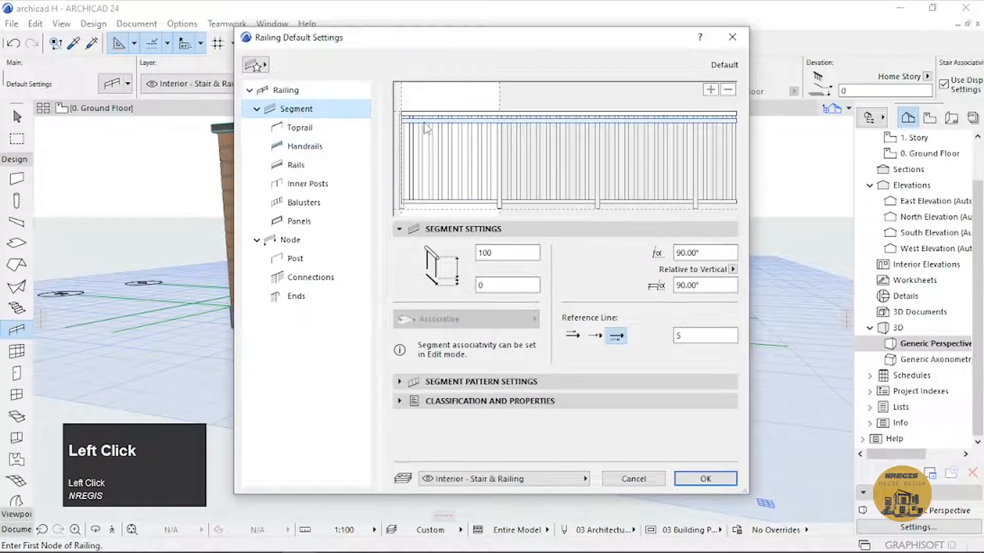
left_click(424, 123)
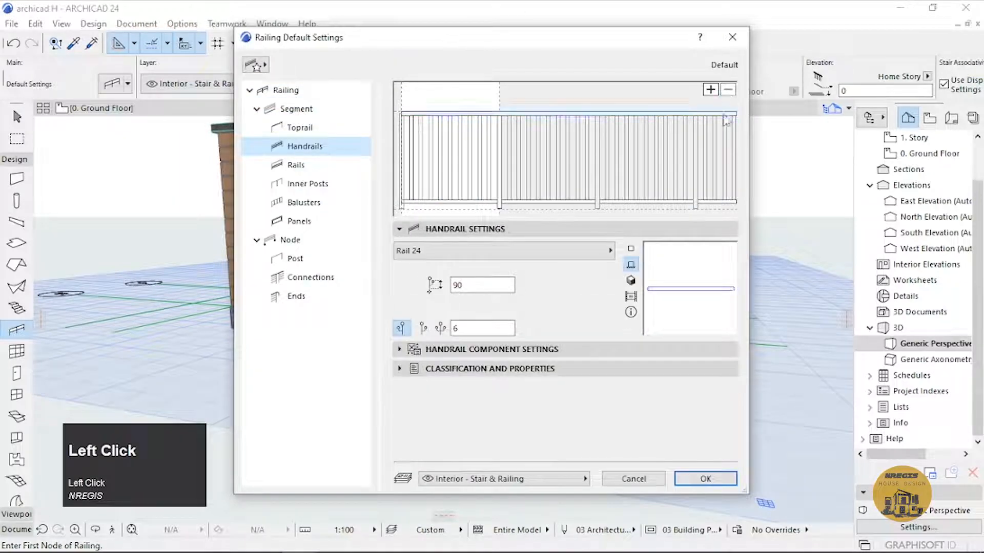
left_click(444, 251)
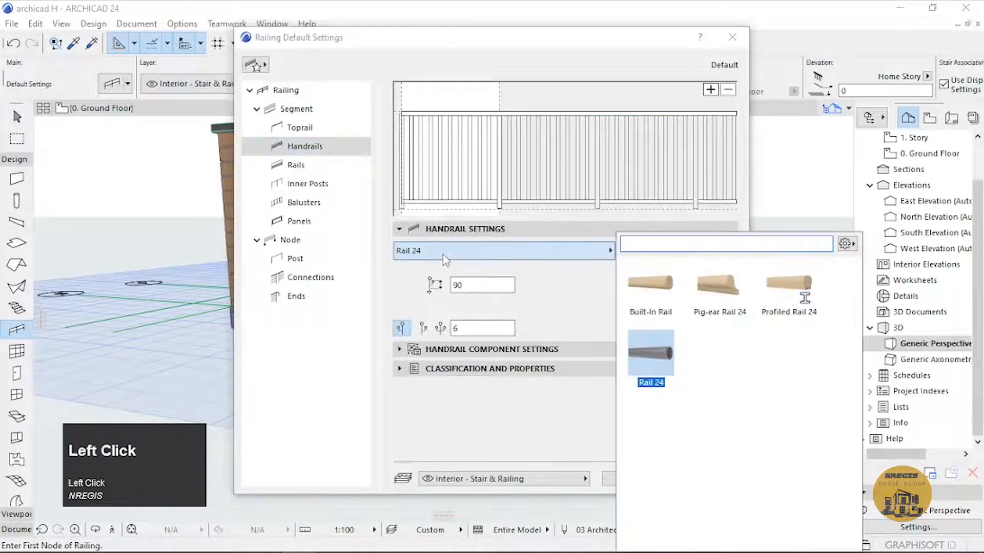
left_click(443, 255)
Check the baluster settings and component settings, and remove the balusters from the railing segment.
left_click(454, 163)
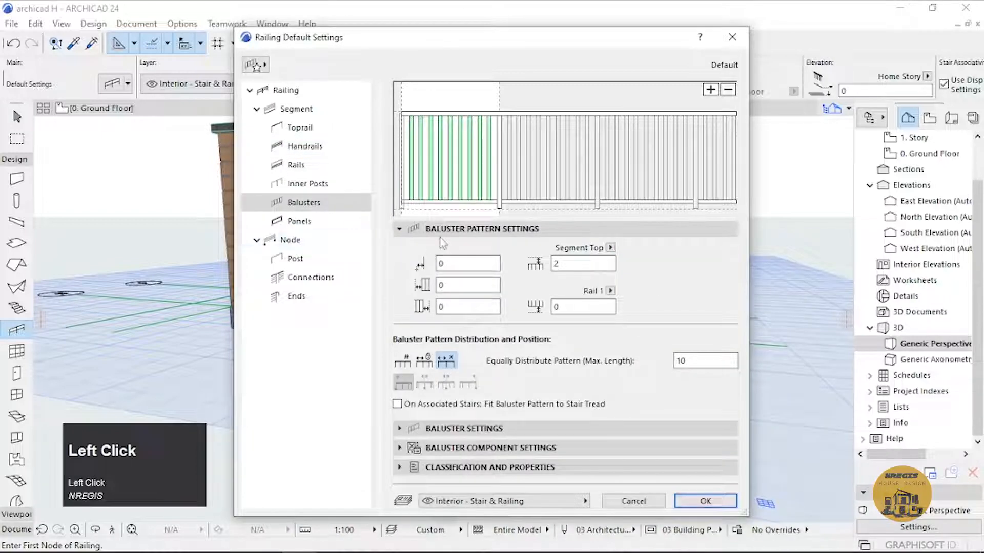
left_click(488, 428)
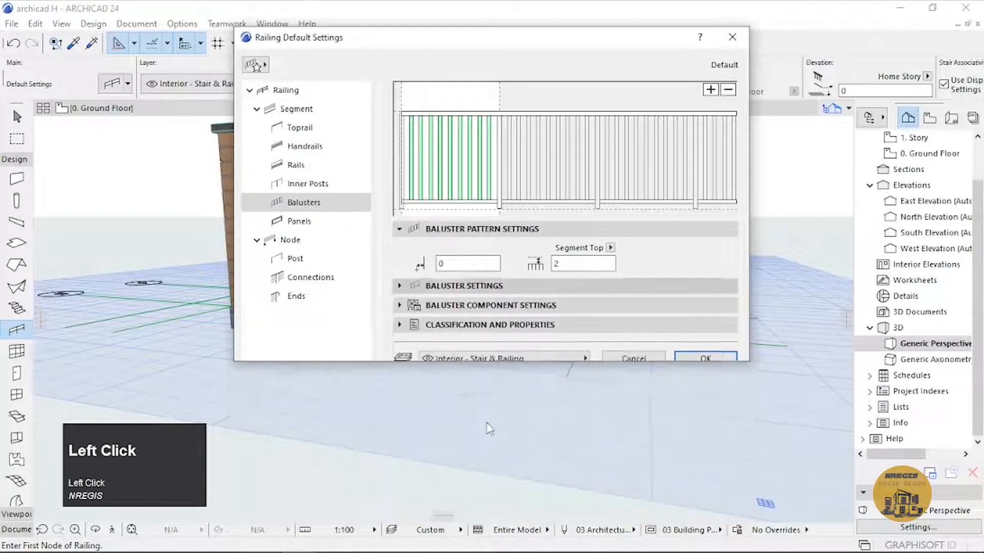
left_click(512, 283)
left_click(495, 307)
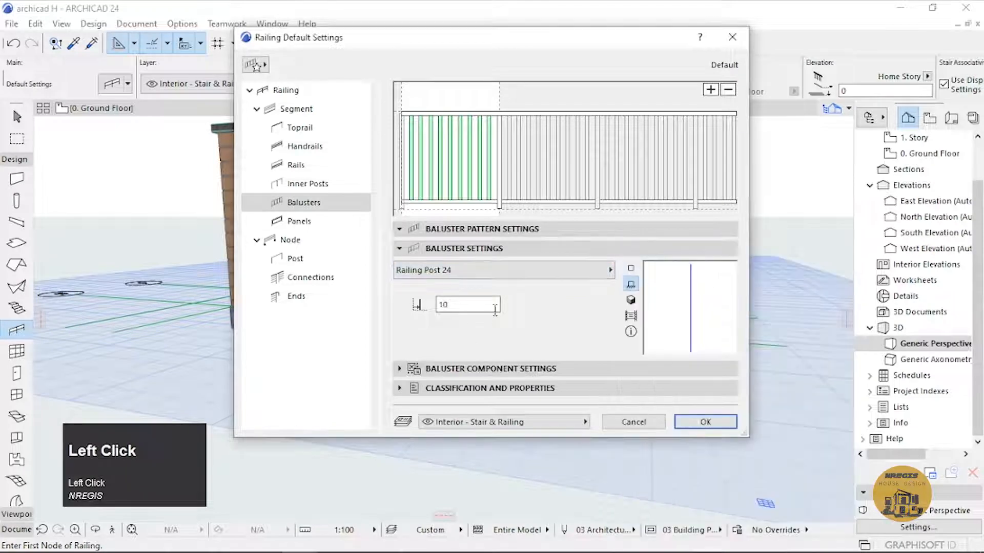
left_click(471, 369)
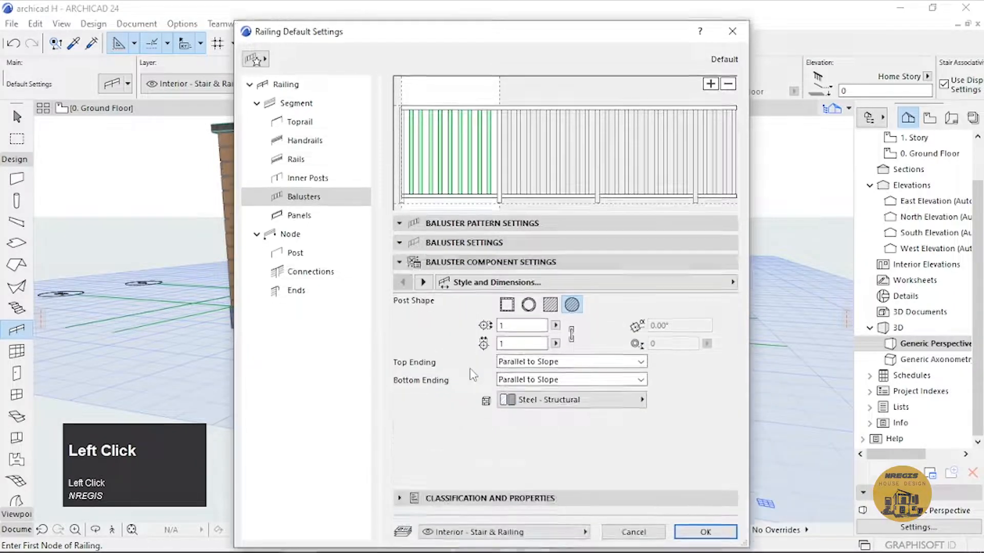
left_click(728, 84)
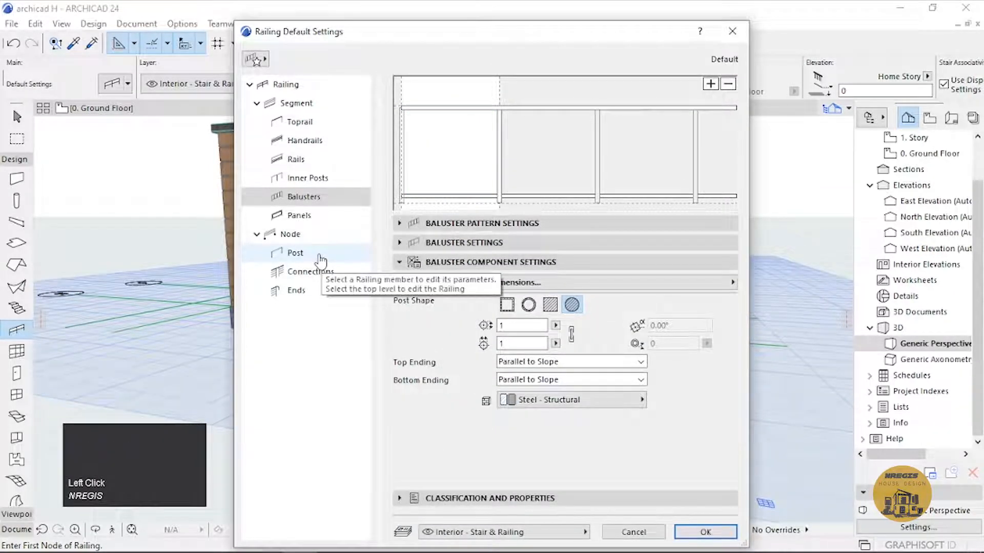
Examine the remaining baluster, handrail and rail settings of the railing segment.
left_click(482, 225)
left_click(477, 244)
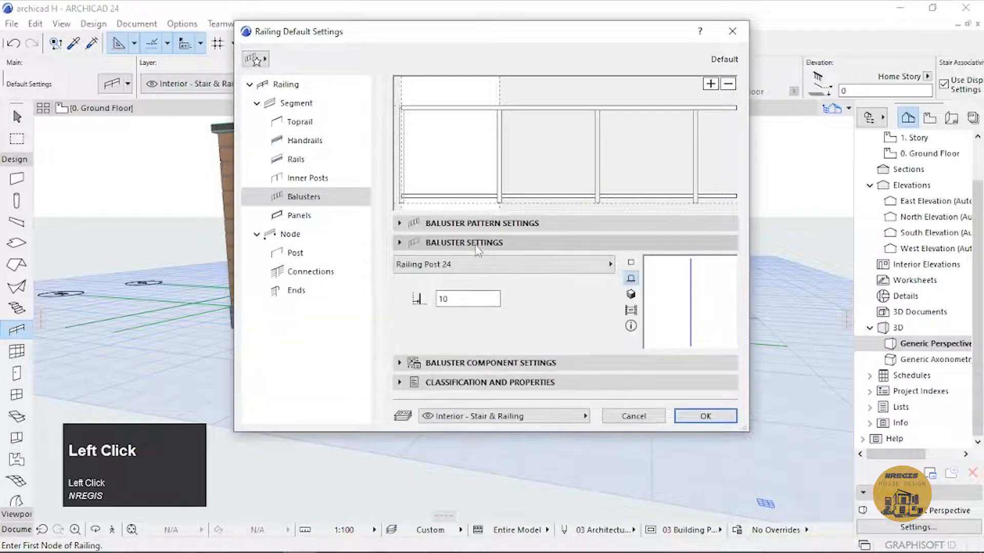
left_click(477, 245)
left_click(318, 143)
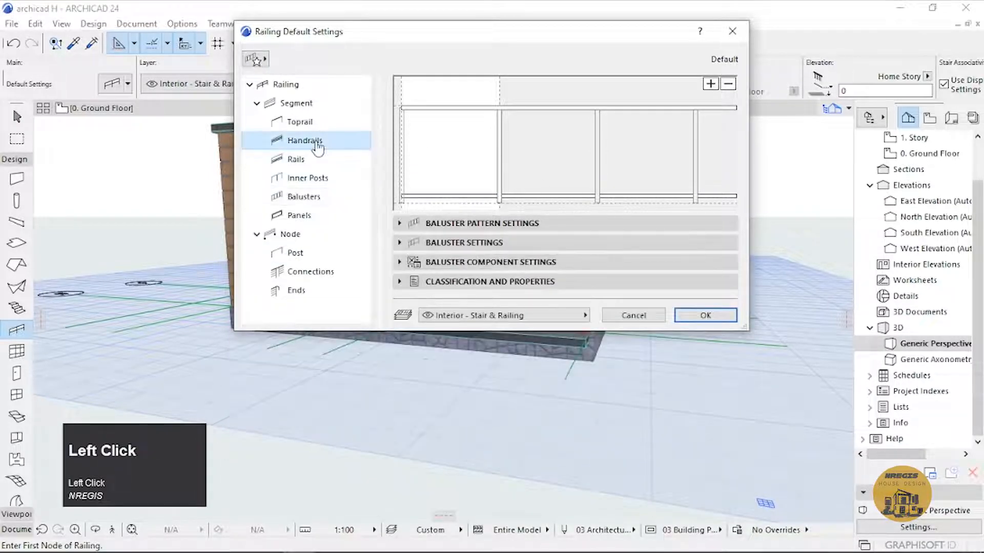
left_click(312, 159)
left_click(314, 201)
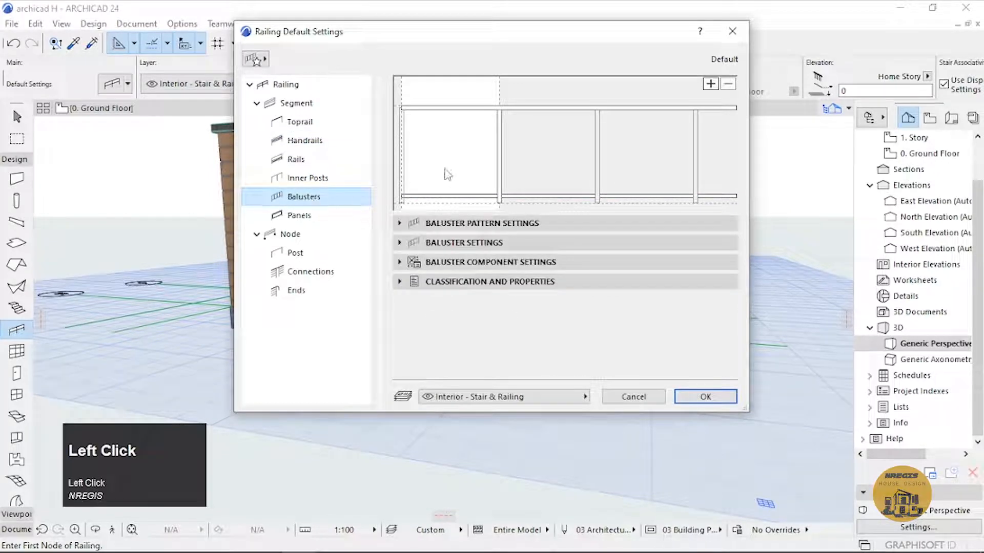
left_click(452, 224)
left_click(452, 224)
left_click(451, 244)
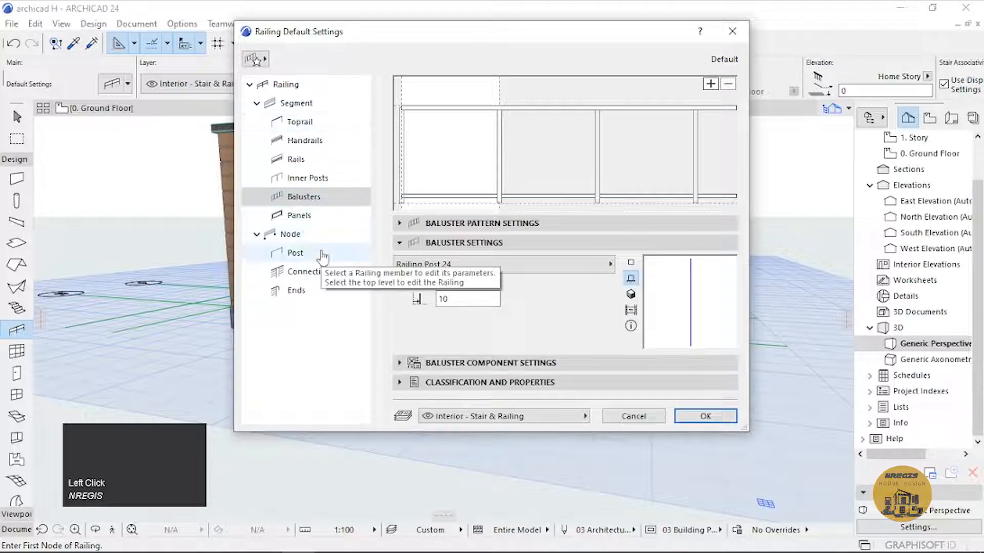
Add a Railing Panel 24 panel to the railing segment and apply the default settings.
left_click(305, 217)
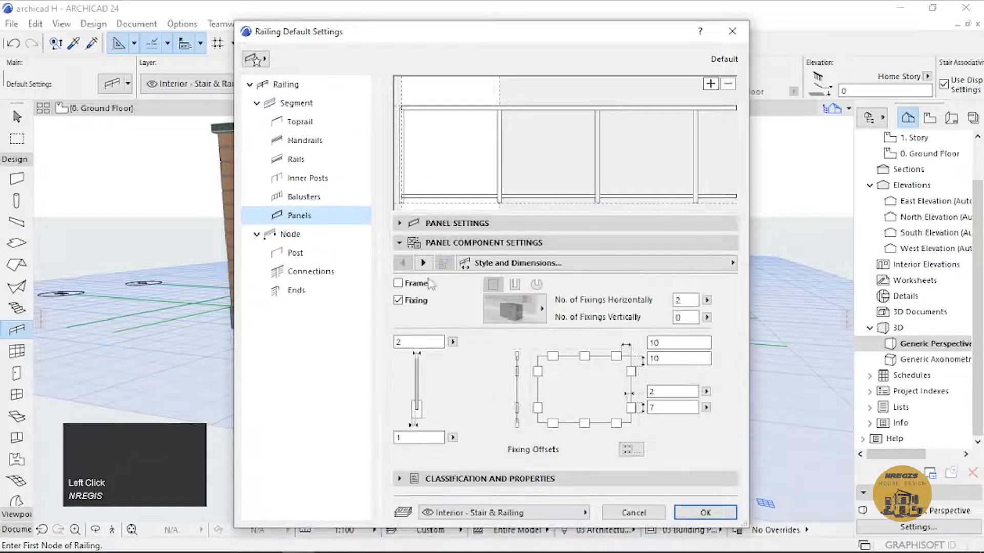
left_click(424, 263)
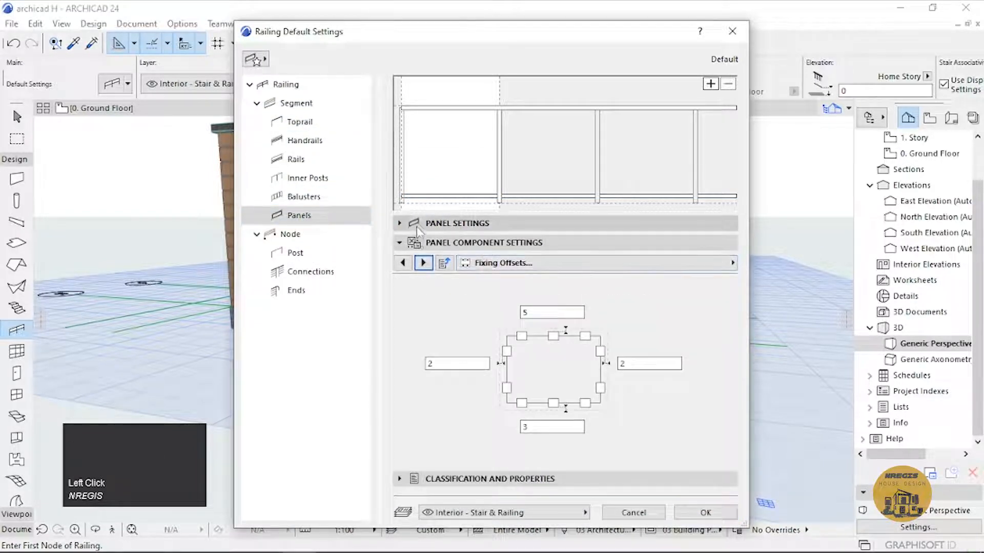
left_click(416, 227)
left_click(425, 246)
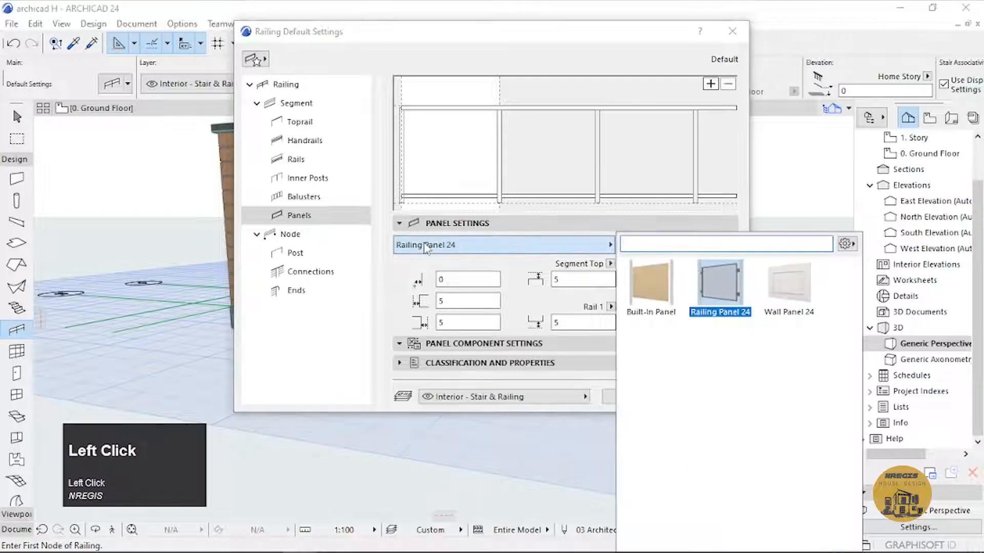
left_click(462, 164)
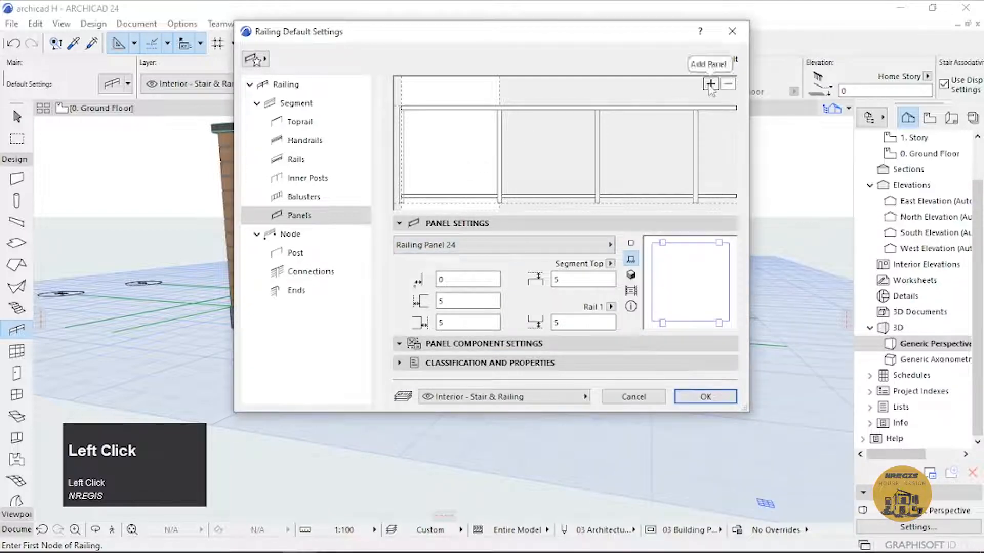
left_click(470, 152)
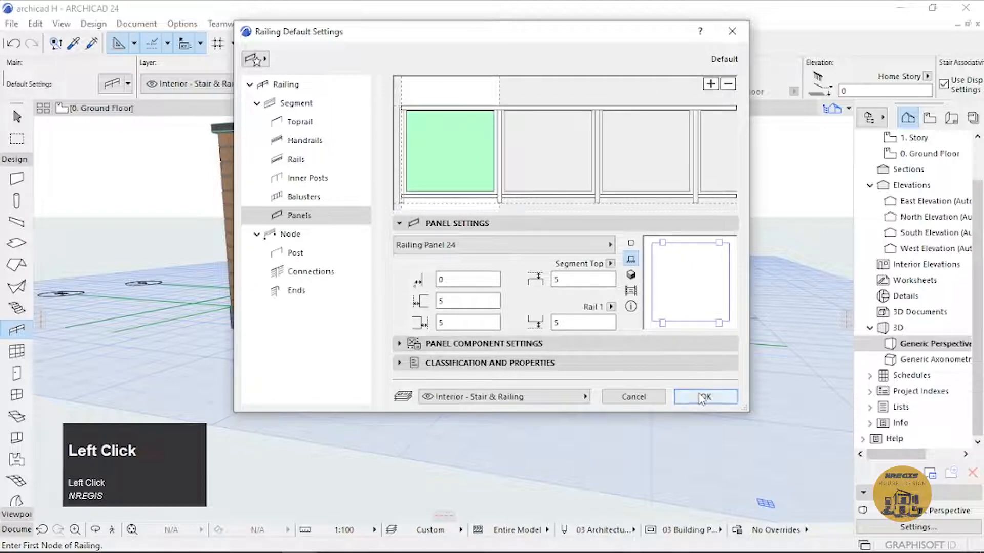
left_click(702, 398)
scroll(444, 342, "up", 4)
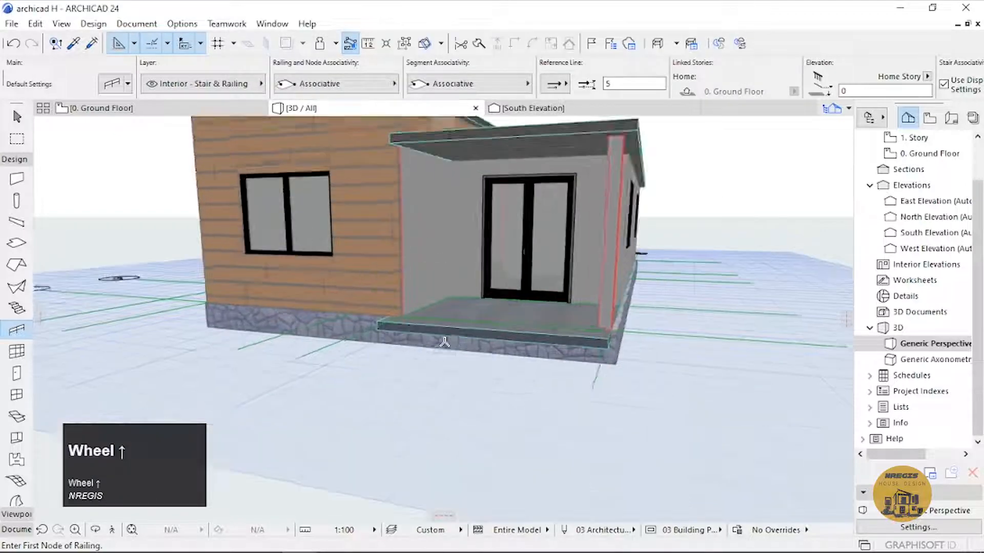
middle_click_drag(445, 342, 478, 377)
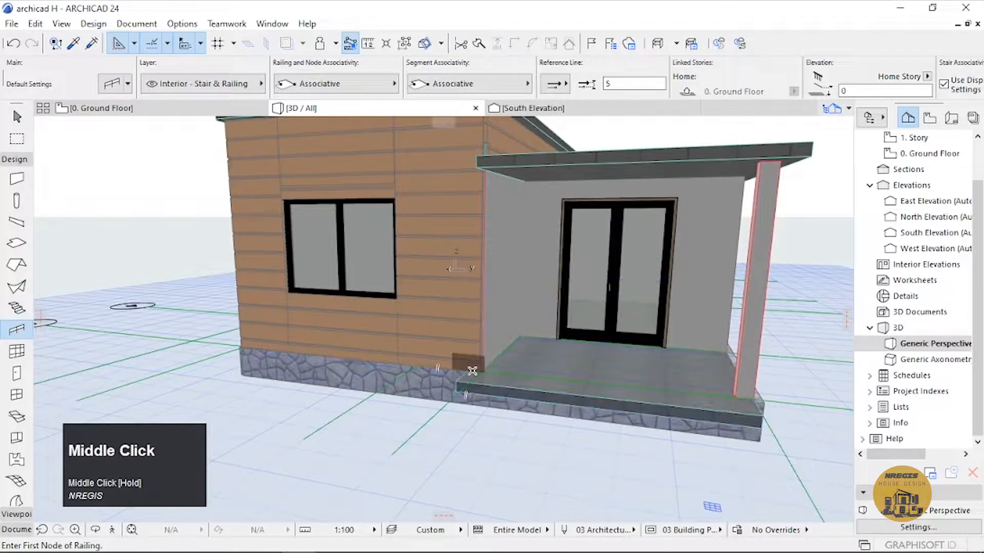
left_click(465, 373)
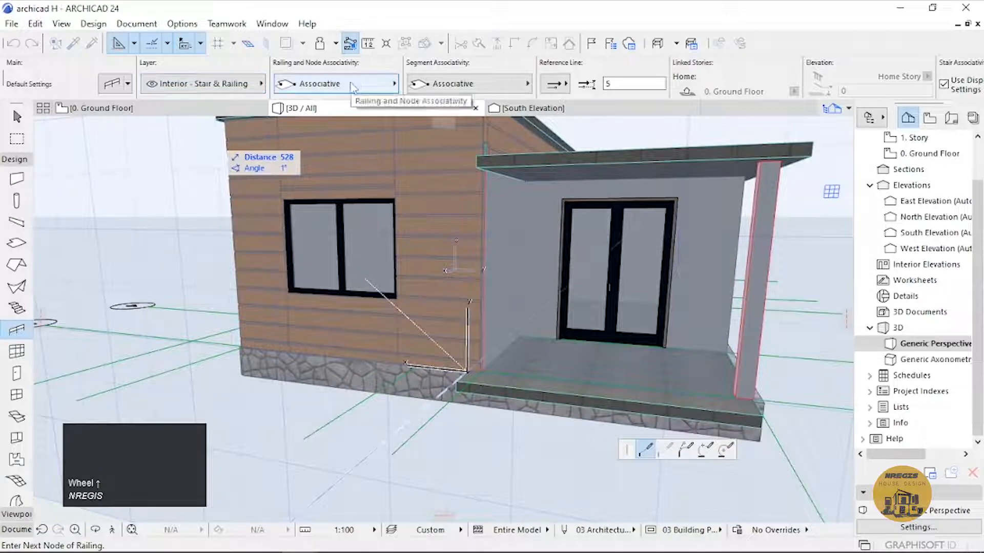
left_click(460, 376)
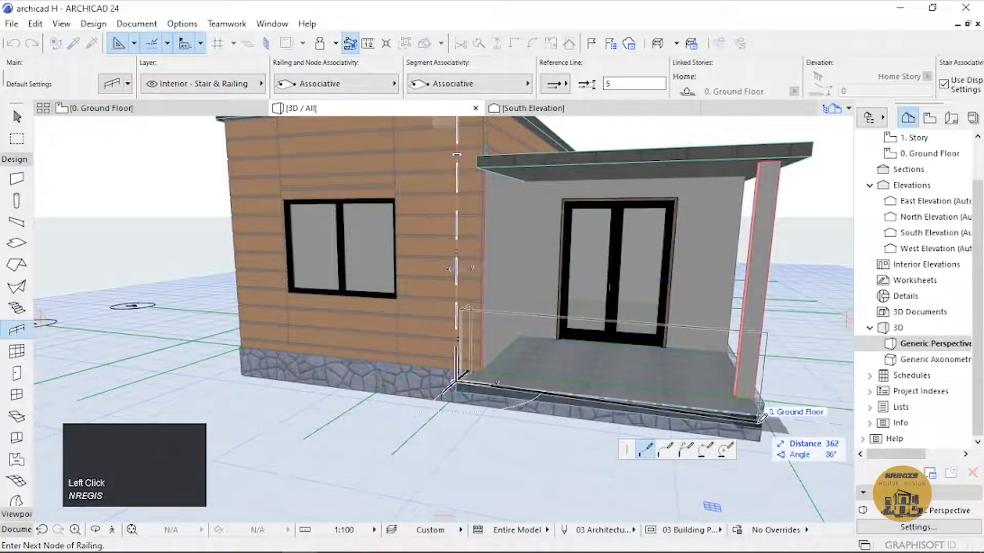
middle_click_drag(762, 419, 541, 379)
scroll(549, 380, "up", 3)
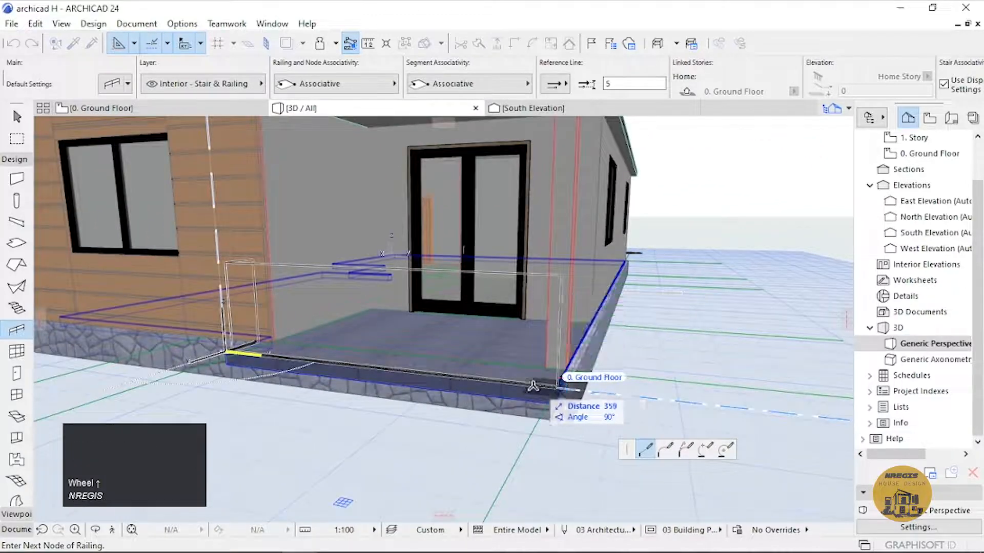
key("Escape")
Try to select the porch floor slab by its edge at the house corner beside the stone plinth.
scroll(540, 386, "up", 5)
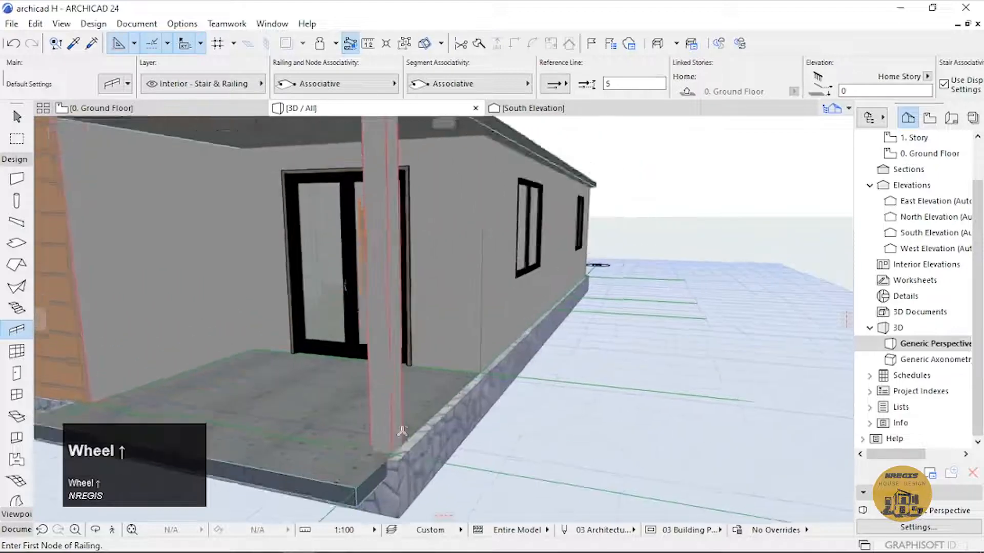
left_click(428, 410, "shift")
scroll(512, 354, "up", 3)
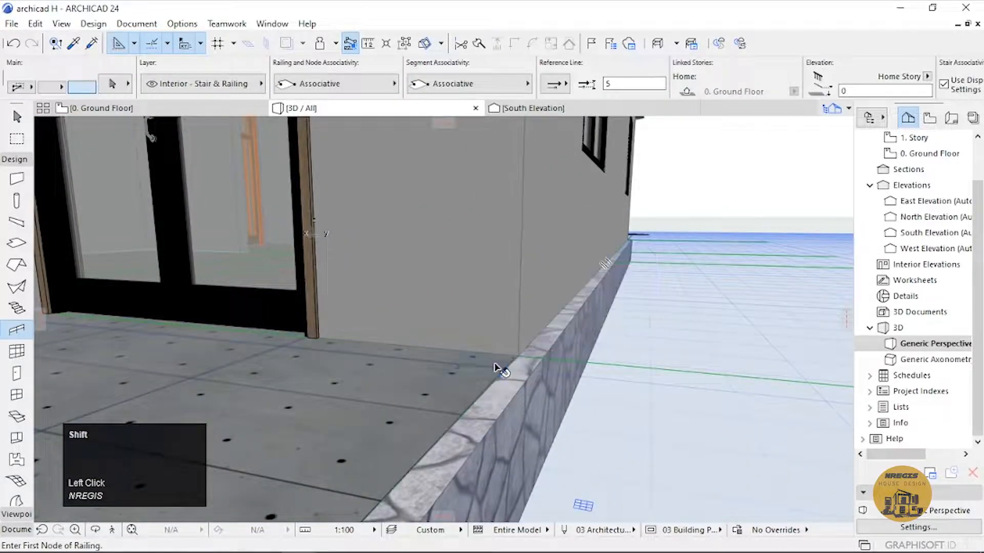
left_click(510, 358, "shift")
left_click(510, 359)
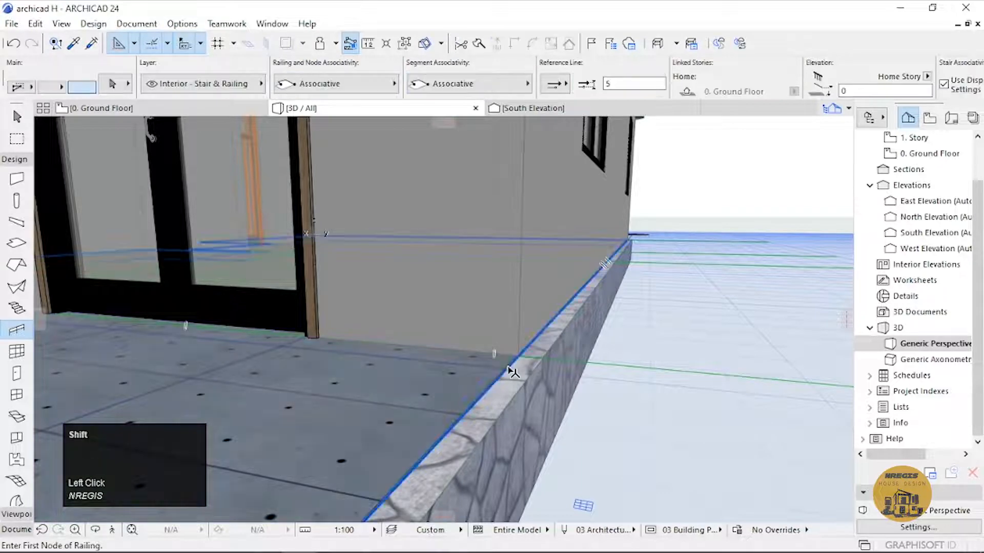
left_click(513, 360, "shift")
left_click(515, 356)
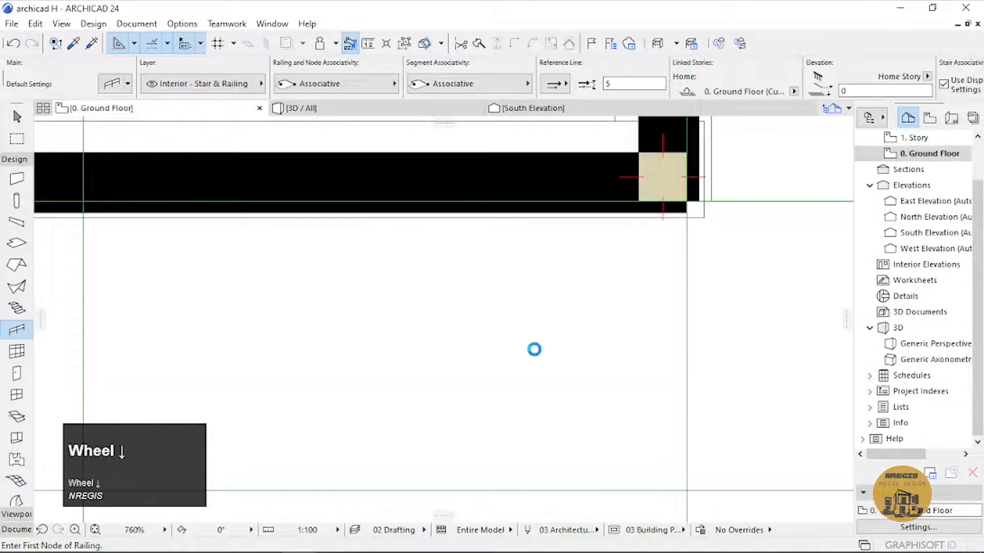
Select the floor slab in the ground floor plan and try to insert a node on its edge beside the porch wall corner.
scroll(533, 350, "down", 3)
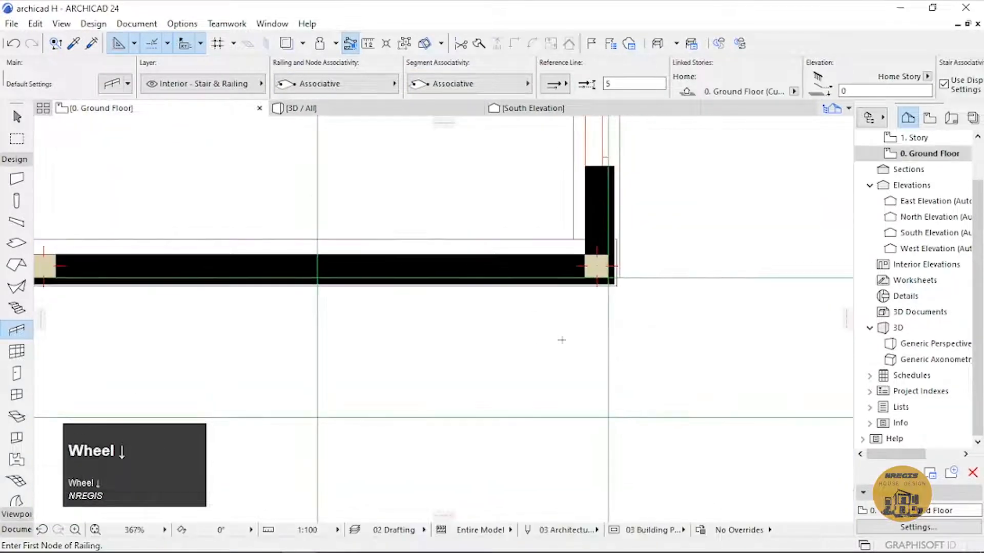
middle_click_drag(560, 340, 595, 397)
scroll(594, 397, "down", 5)
key("shift")
left_click(562, 251, "shift")
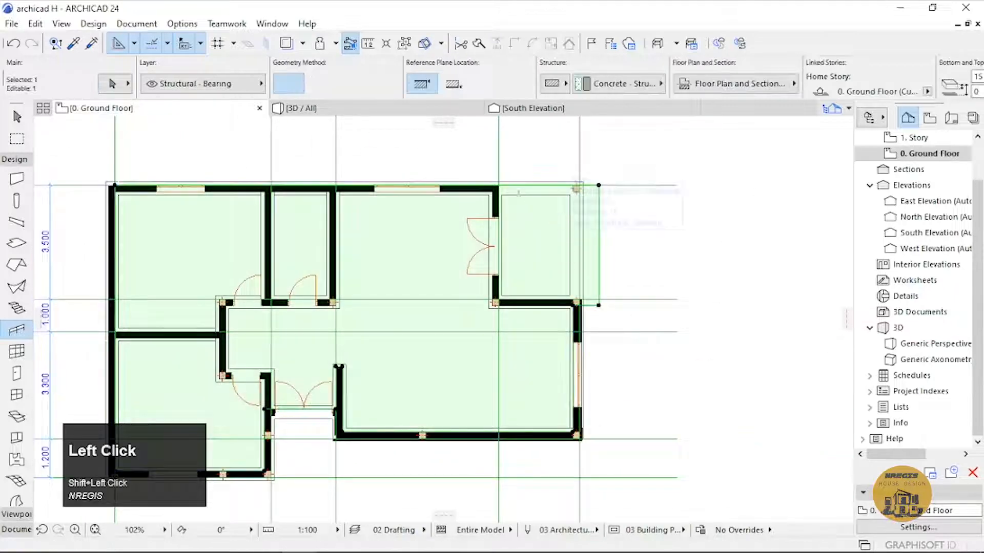
scroll(487, 182, "up", 5)
left_click(490, 173)
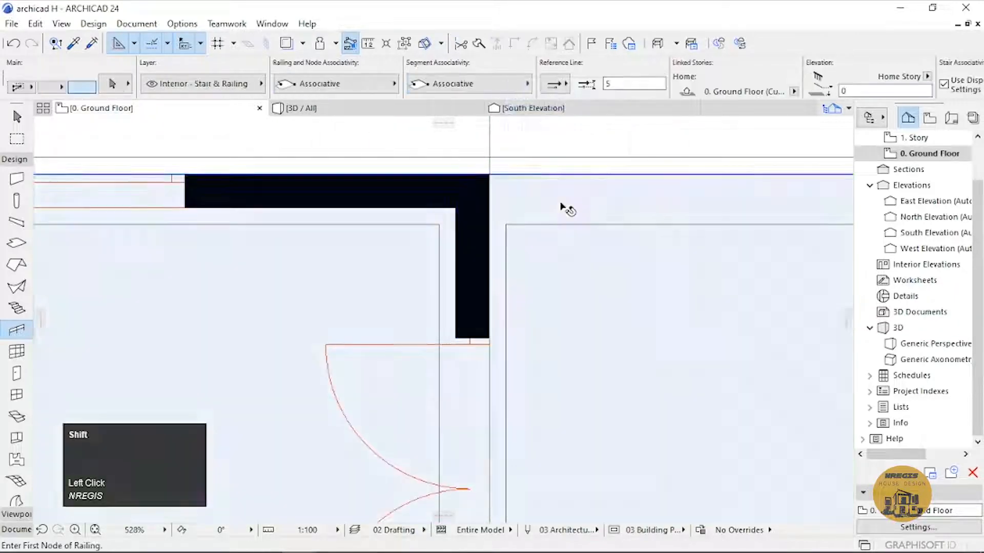
left_click(563, 208, "shift")
left_click(533, 176)
key("Escape")
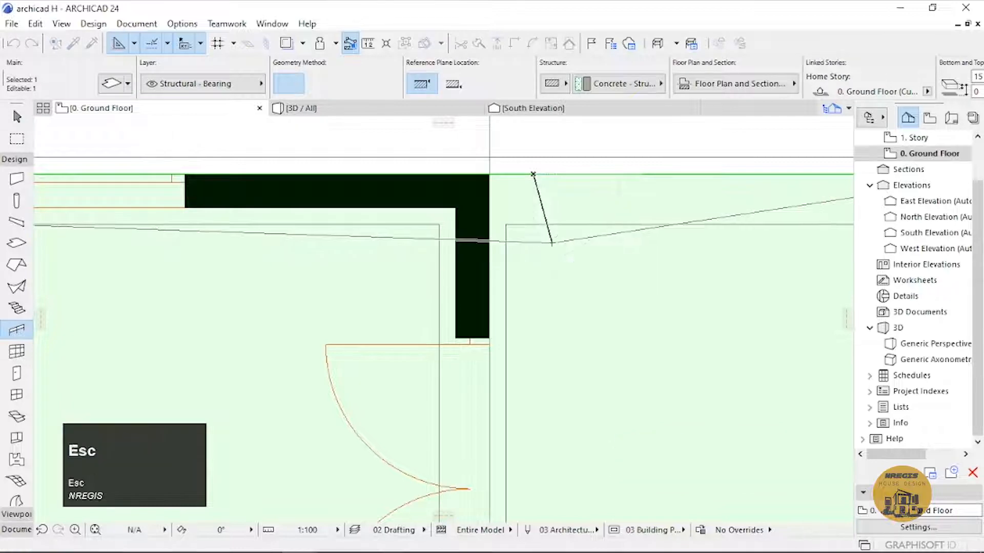
Reselect the floor slab in plan and move its edge node beside the porch along the edge, past the wall corner.
scroll(547, 263, "down", 5)
key("Escape")
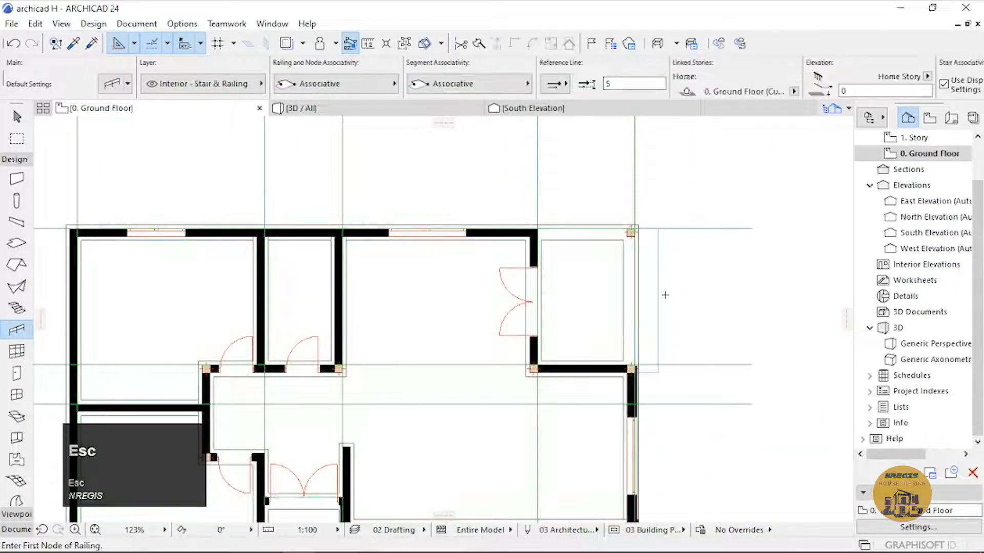
left_click(658, 286, "shift")
scroll(641, 255, "up", 3)
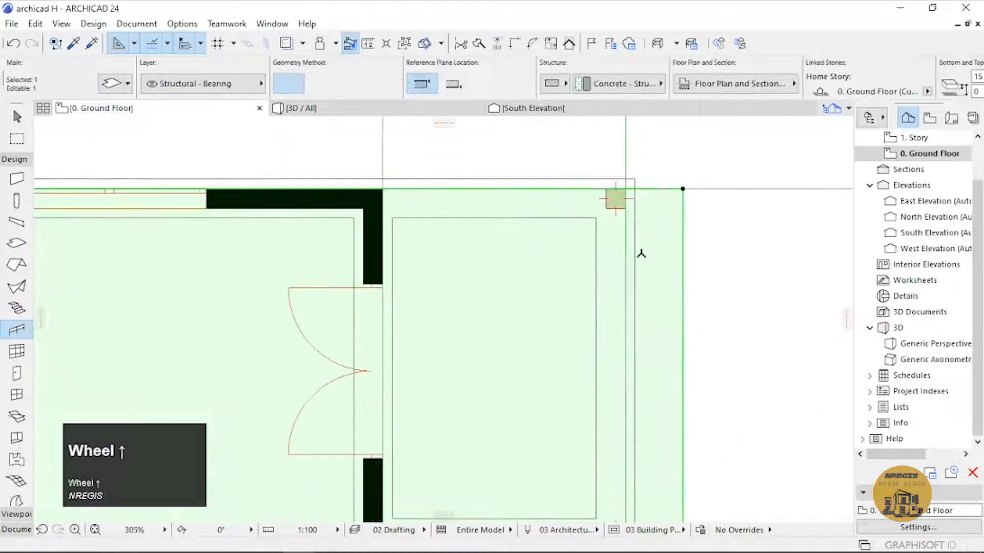
left_click(432, 189)
key("Escape")
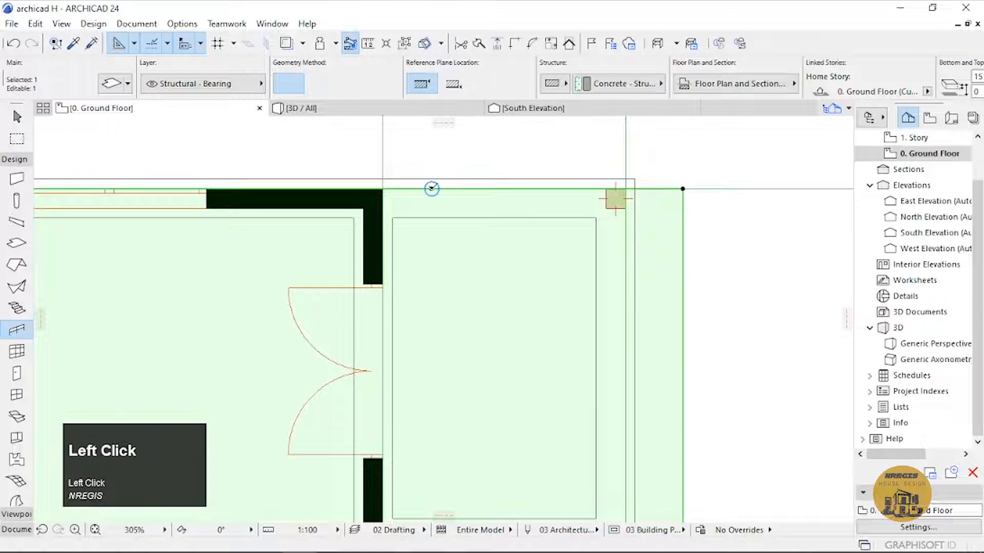
left_click(432, 189)
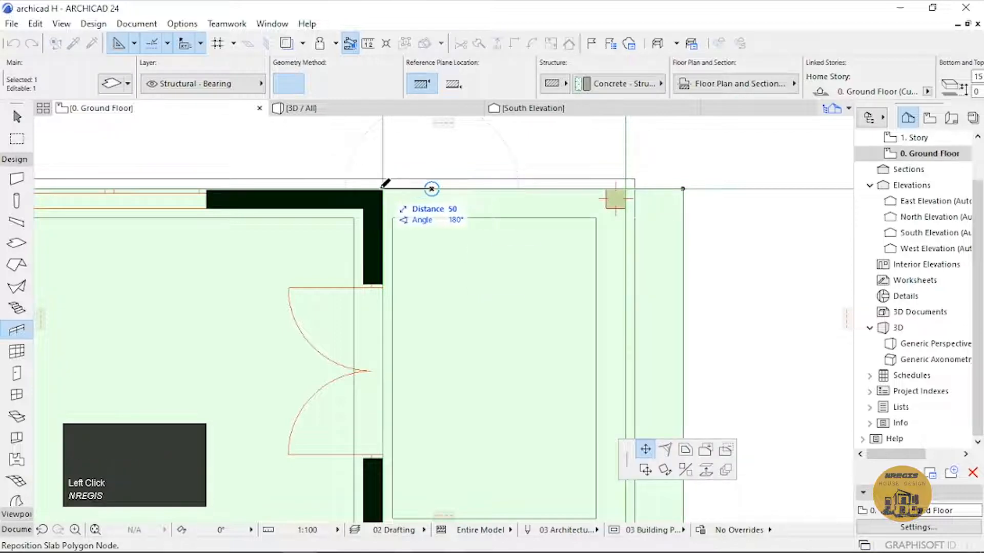
left_click(357, 185)
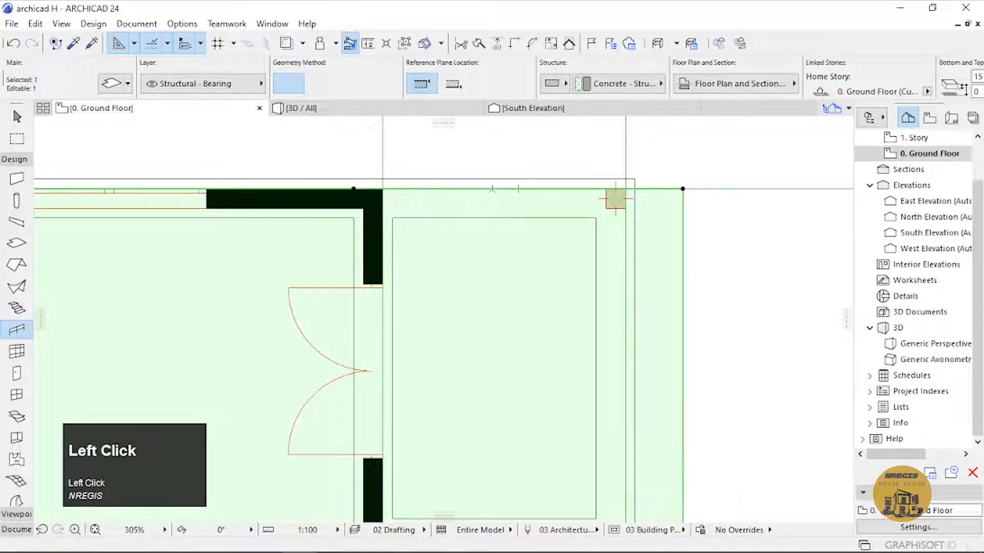
Offset the slab's edge segment along the porch outward, slightly beyond the wall and plinth outline.
left_click(521, 188)
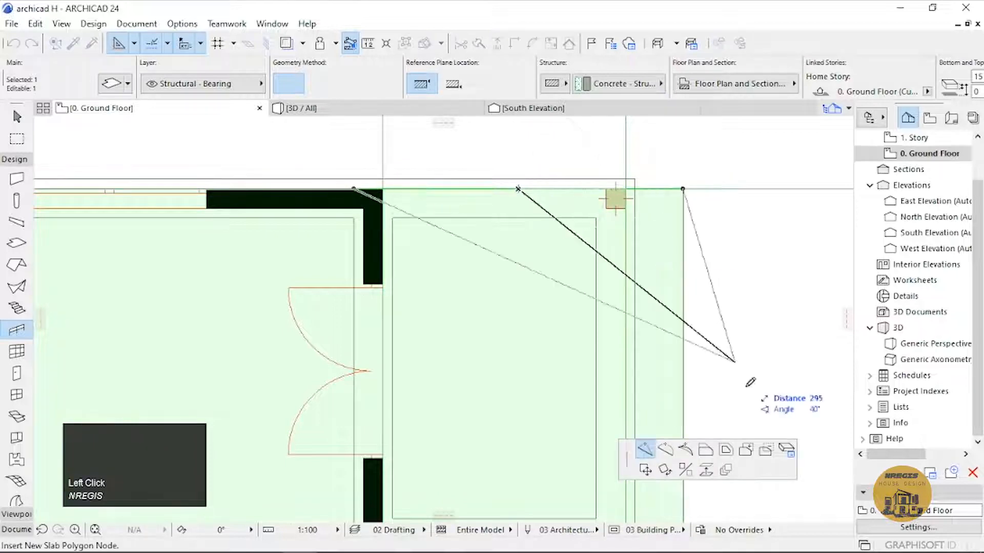
left_click(705, 450)
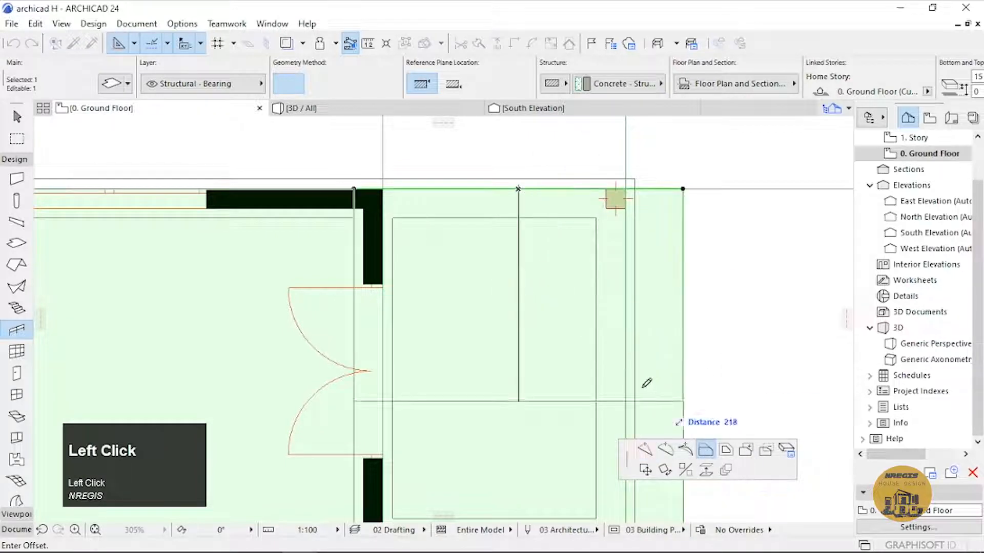
left_click(559, 166)
Examine the extended porch slab in the 3D view, from the plinth corner around to the porch front.
key("F3")
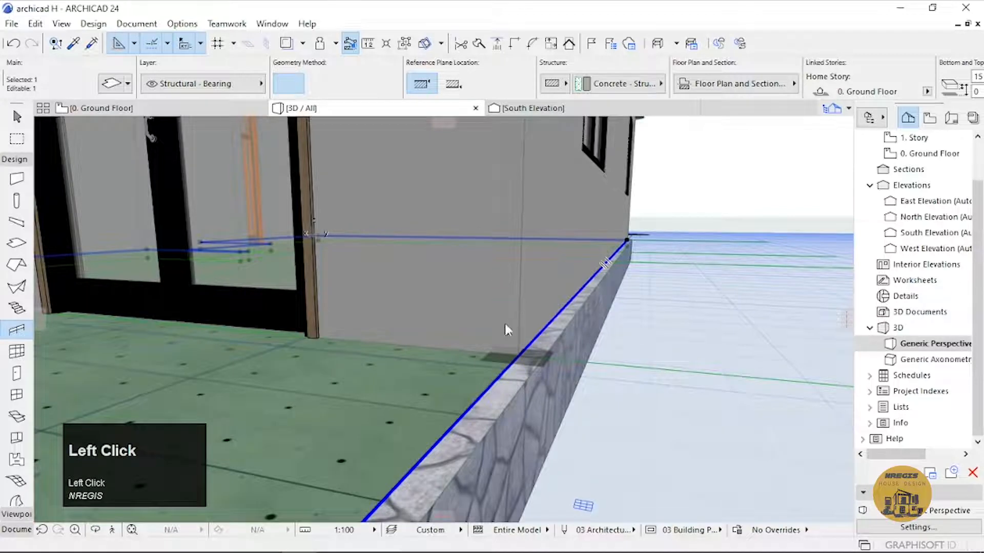
scroll(505, 328, "down", 3)
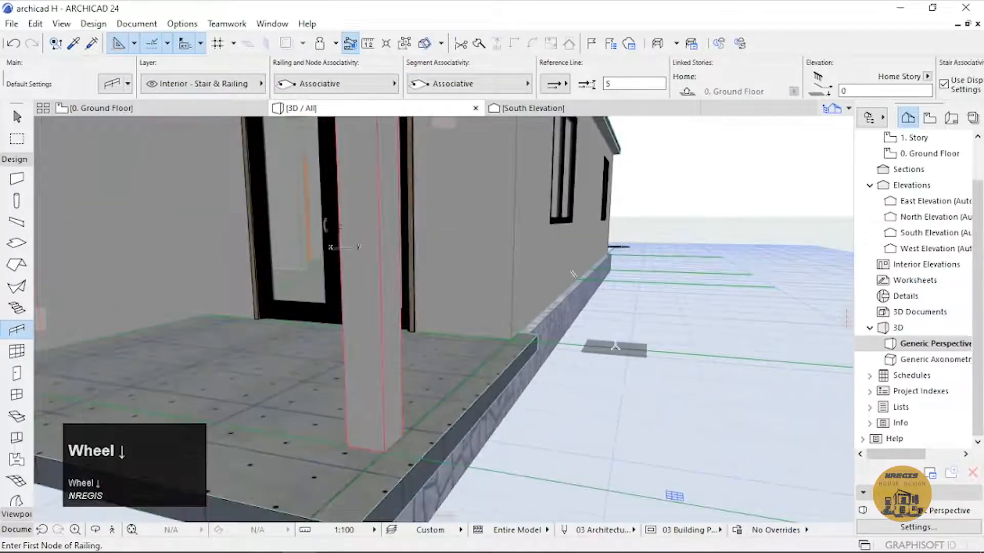
scroll(615, 346, "down", 5)
key("Escape")
scroll(553, 378, "up", 5)
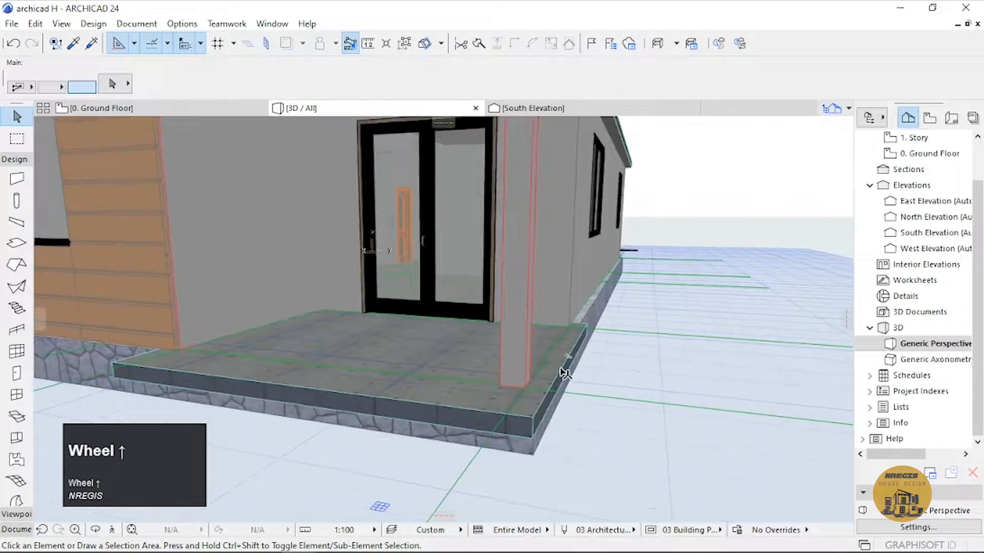
middle_click_drag(561, 376, 680, 422)
key("o")
left_click_drag(616, 441, 538, 464)
scroll(333, 309, "down", 4)
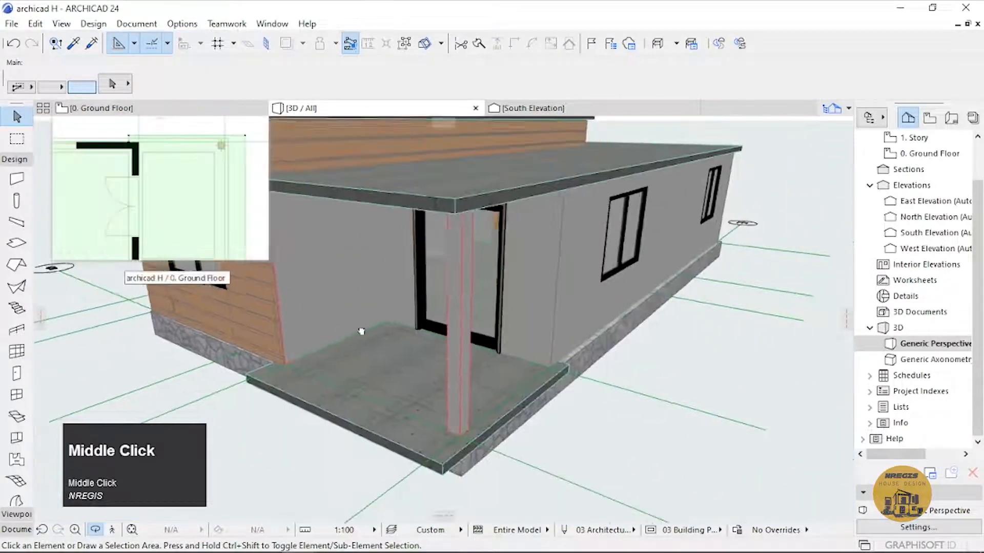
middle_click_drag(363, 332, 425, 316)
scroll(426, 316, "up", 1)
key("Escape")
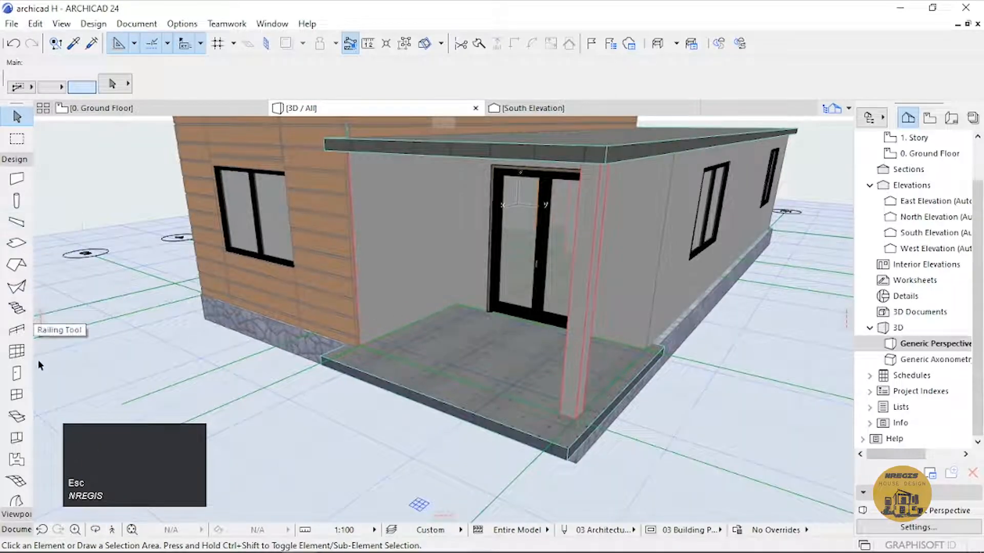
Draw a continuous railing from the timber-clad wall around the porch slab, about 362 along the front and 310 along the side.
left_click(17, 330)
scroll(341, 333, "up", 4)
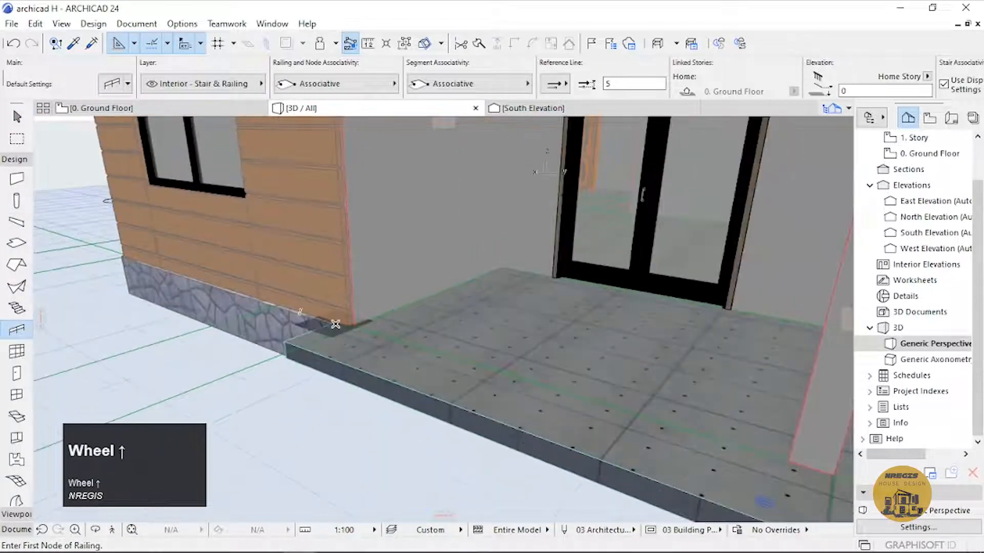
left_click(285, 341)
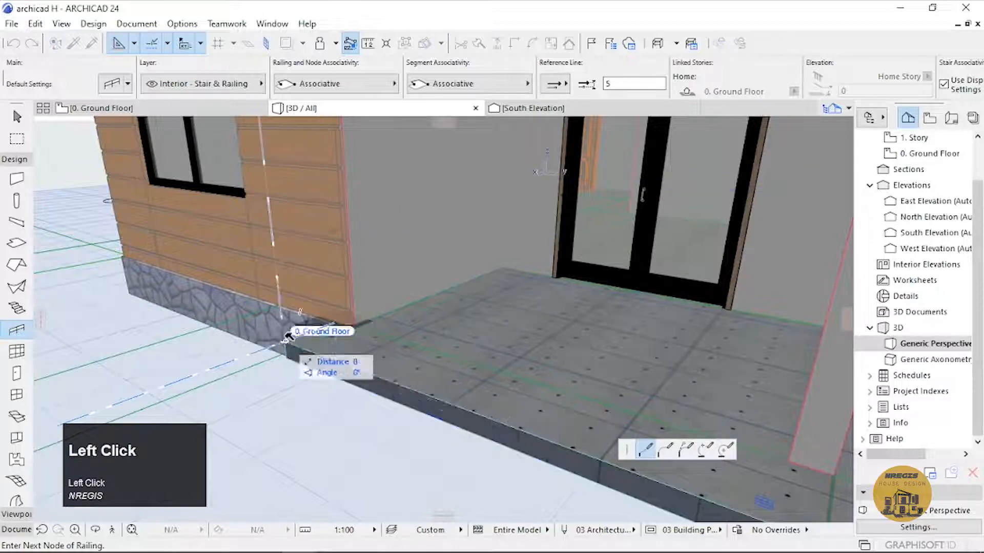
middle_click_drag(618, 451, 567, 433)
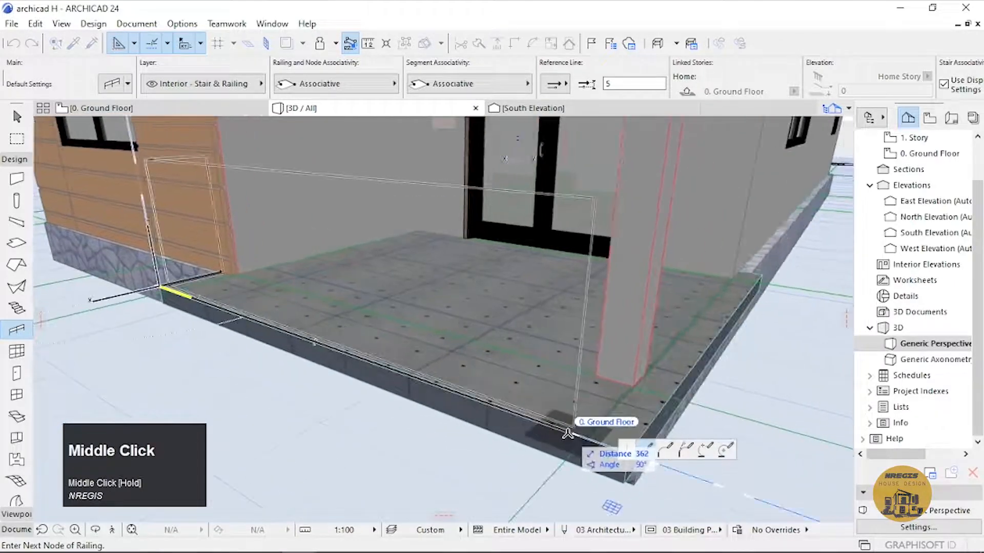
left_click(570, 432)
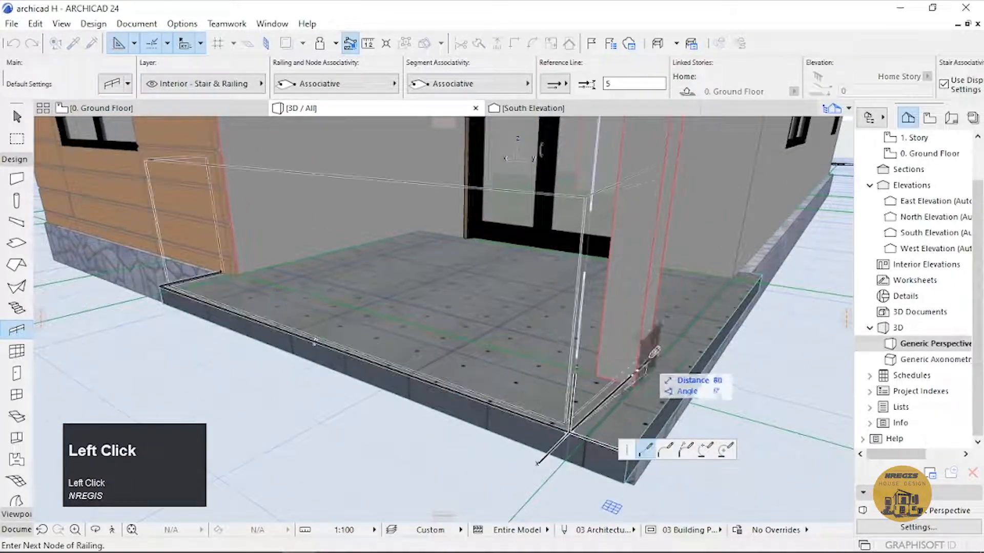
middle_click_drag(623, 359, 563, 405)
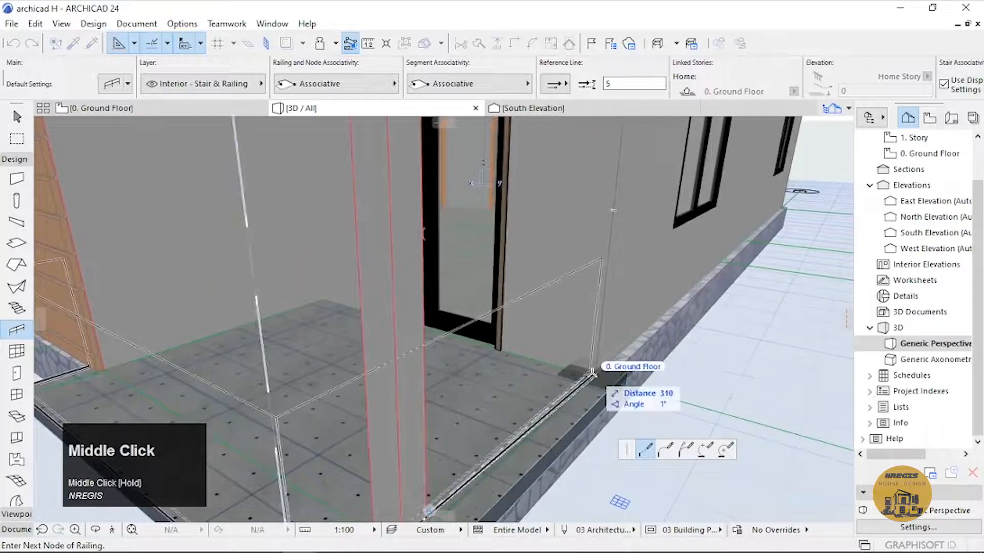
left_click(590, 370)
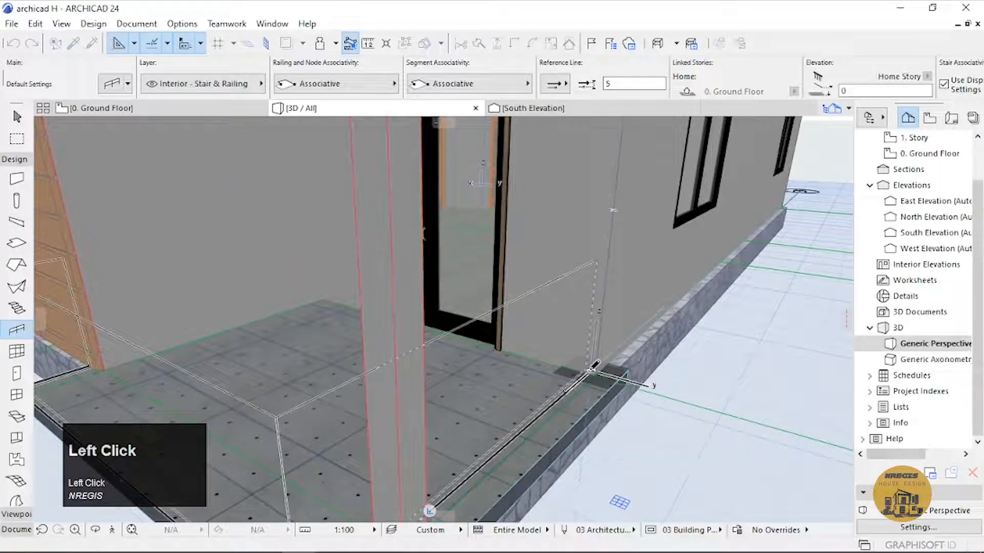
Examine the continuous porch railing and the house exterior from the side, from above and from the front.
scroll(591, 370, "down", 4)
key("o")
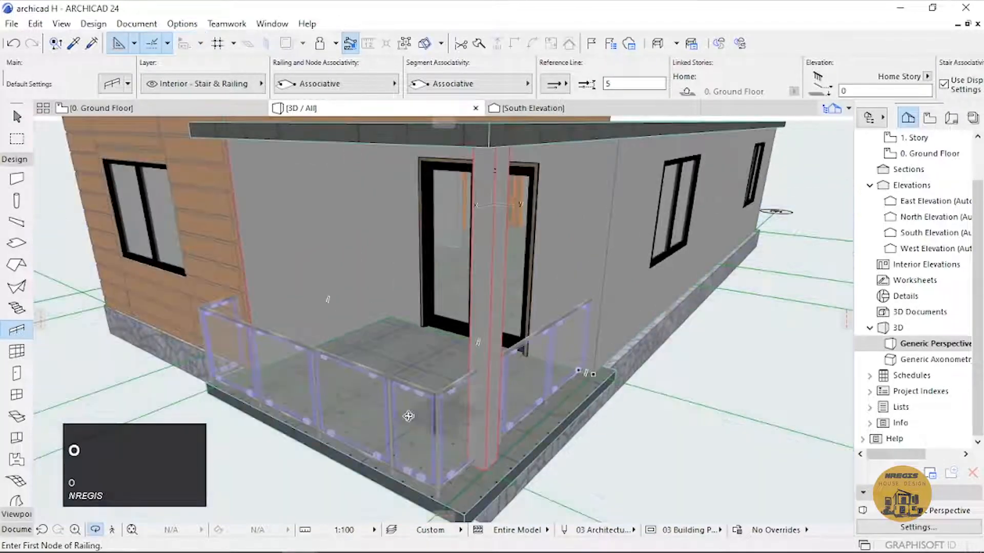
left_click_drag(408, 413, 663, 397)
scroll(612, 400, "down", 3)
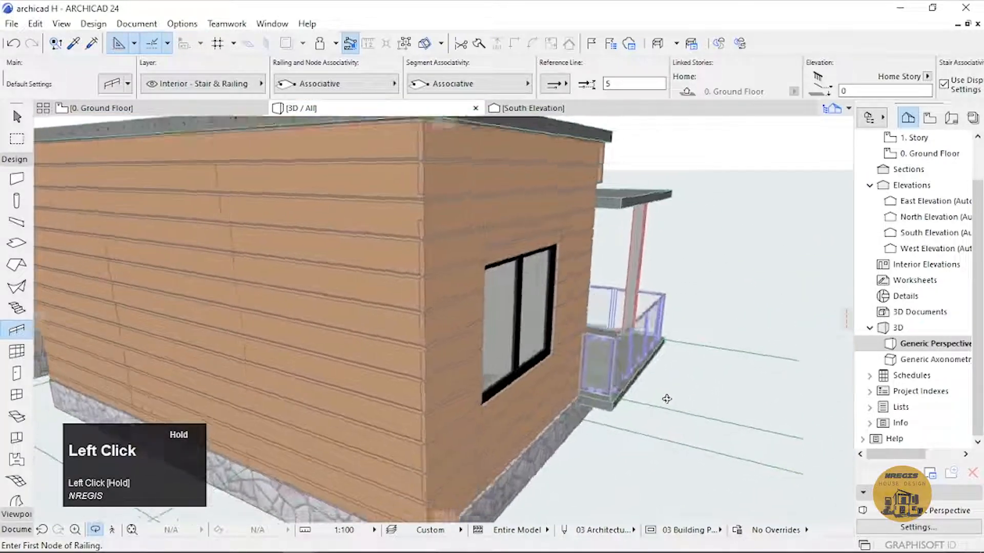
scroll(600, 385, "down", 2)
scroll(600, 385, "down", 3)
left_click_drag(601, 386, 504, 446)
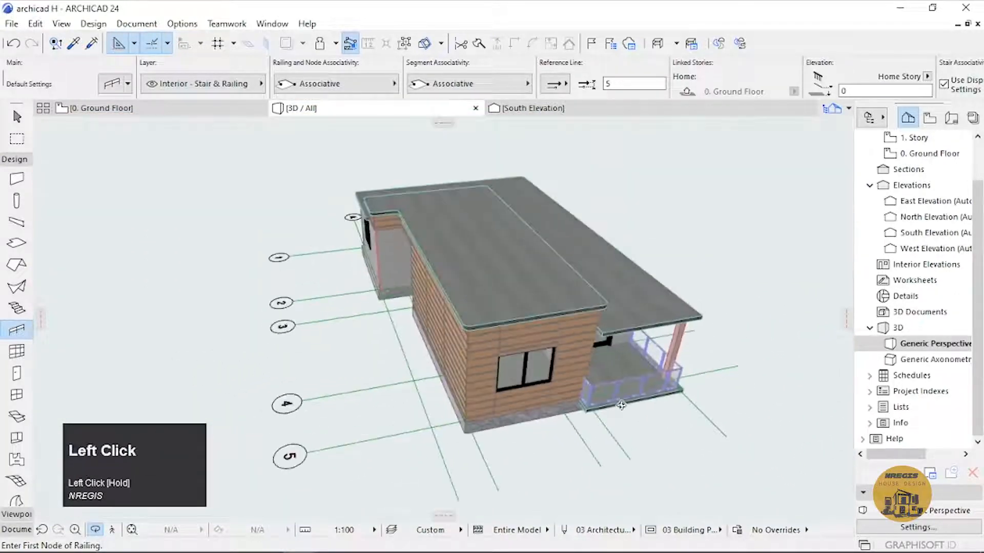
scroll(652, 413, "up", 2)
left_click_drag(652, 413, 398, 362)
scroll(567, 386, "down", 3)
left_click_drag(567, 387, 540, 441)
middle_click_drag(540, 441, 543, 370)
key("Escape")
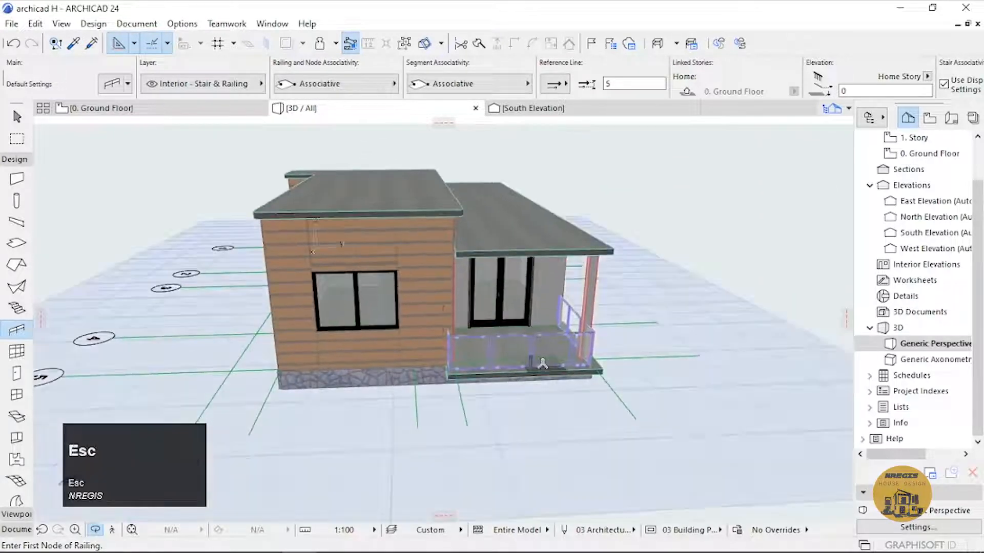
Replace the continuous porch railing with a short section from the timber-clad wall along the slab's front edge.
left_click(514, 352)
key("Delete")
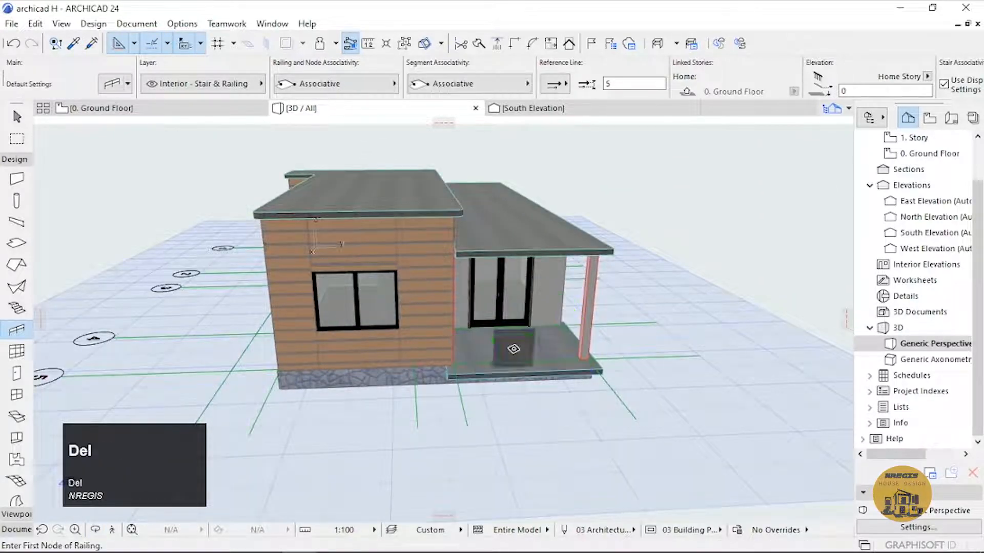
scroll(418, 365, "up", 3)
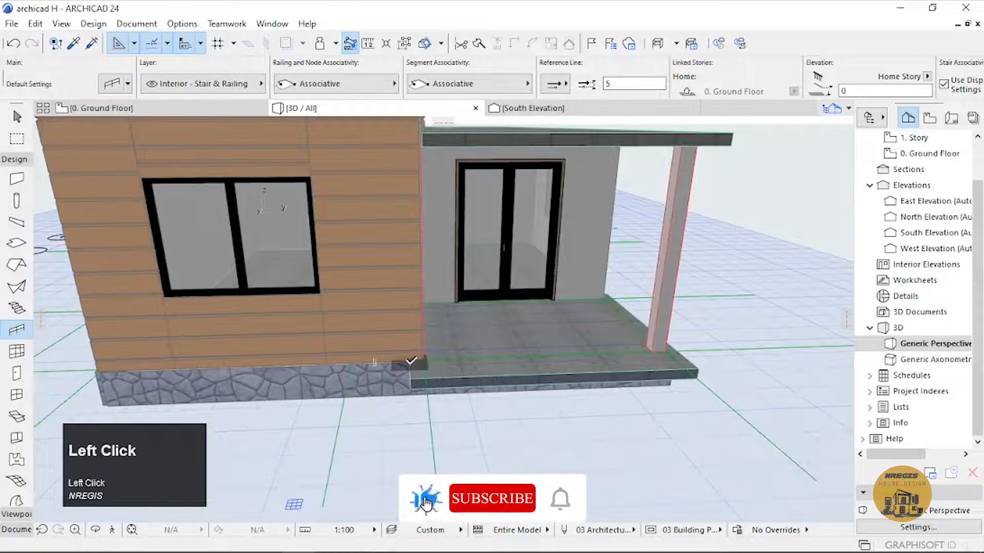
left_click(411, 379)
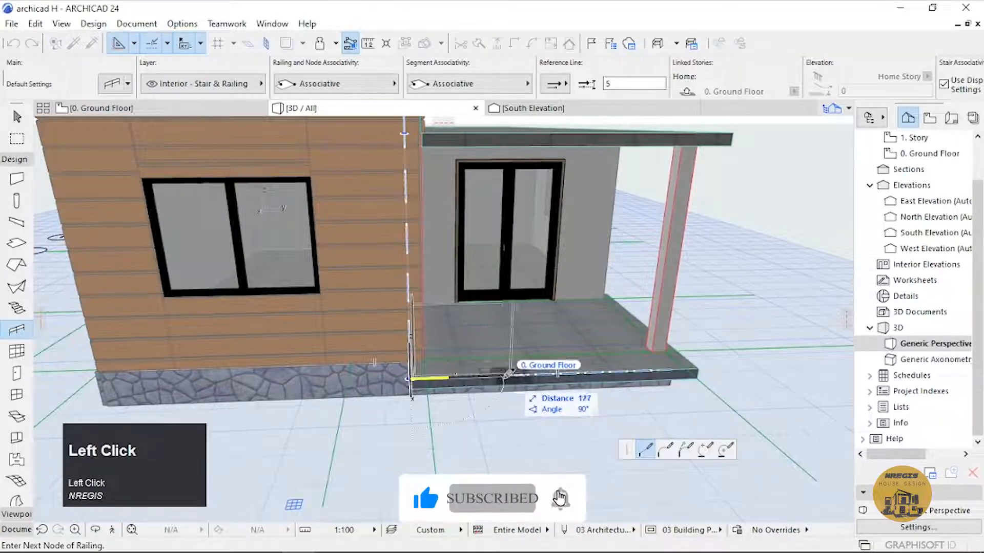
left_click(500, 376)
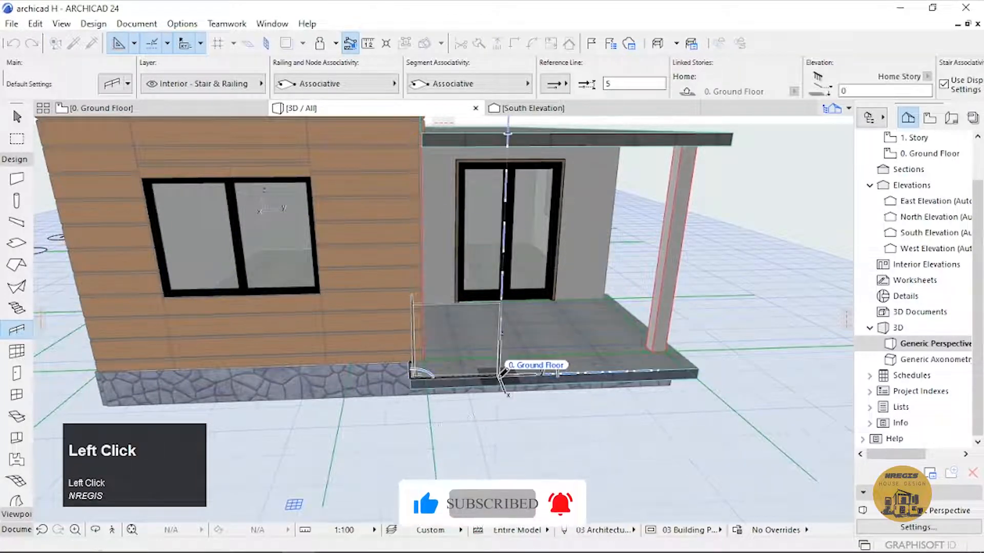
middle_click_drag(556, 384, 464, 378)
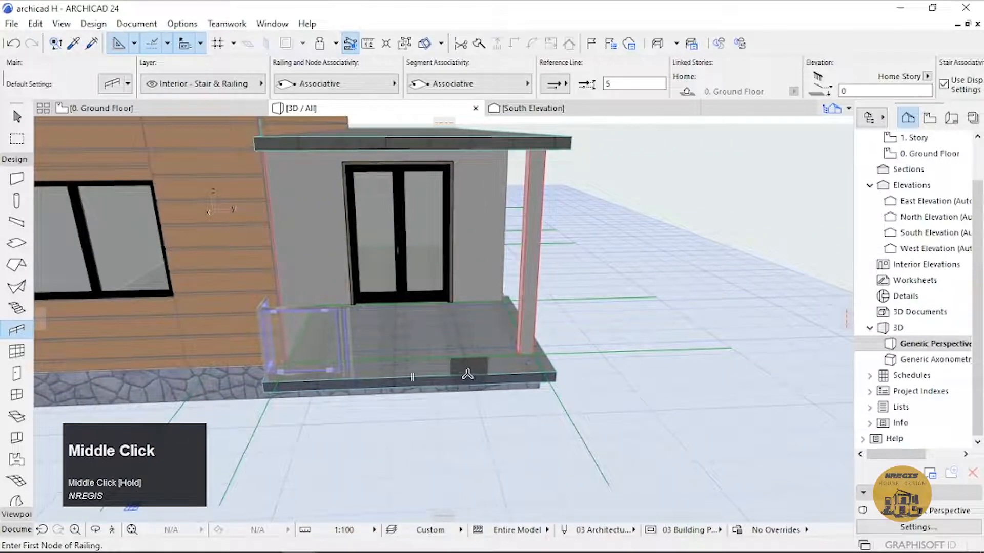
Draw a second railing after an entrance gap, about 111 along the front edge, around the column corner and back to the side wall.
left_click(454, 375)
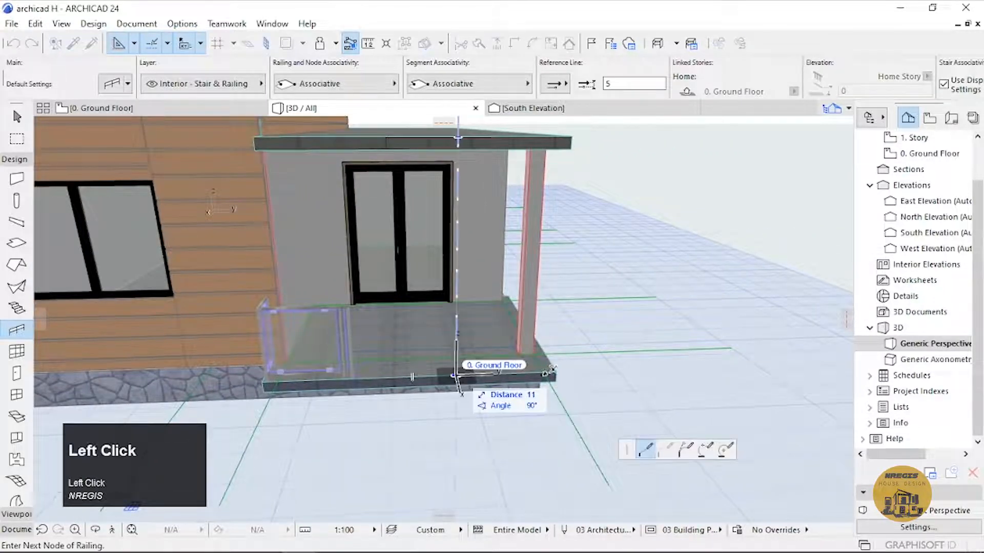
middle_click_drag(539, 371, 444, 377)
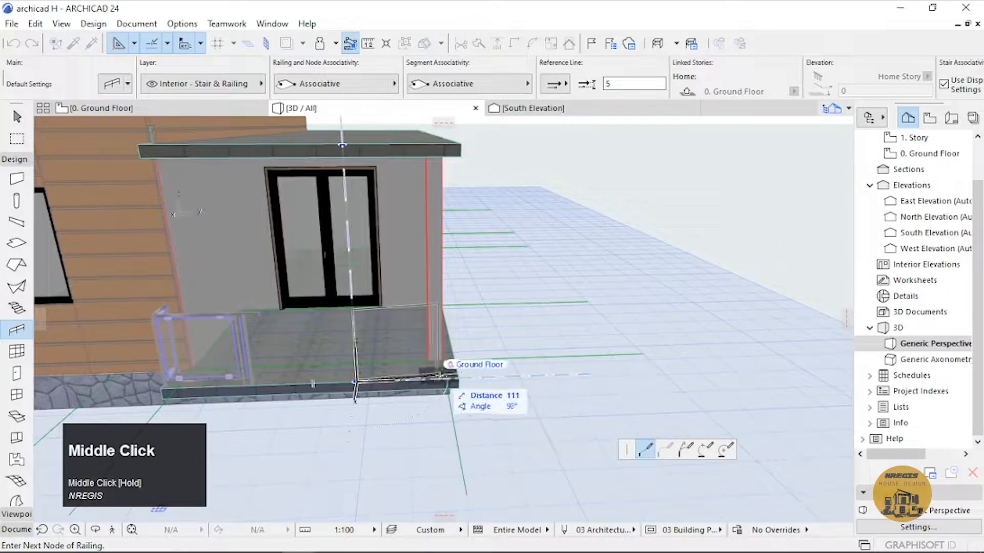
left_click(439, 380)
middle_click_drag(441, 342, 296, 446)
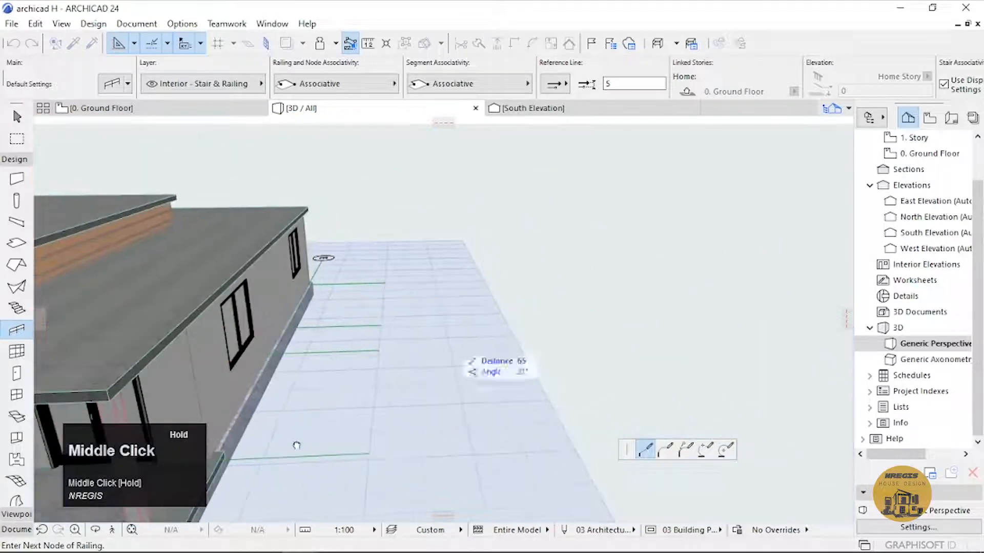
key("o")
middle_click_drag(329, 414, 456, 355)
left_click_drag(456, 356, 569, 312)
middle_click_drag(568, 312, 723, 275)
middle_click_drag(650, 319, 509, 321)
scroll(509, 321, "up", 3)
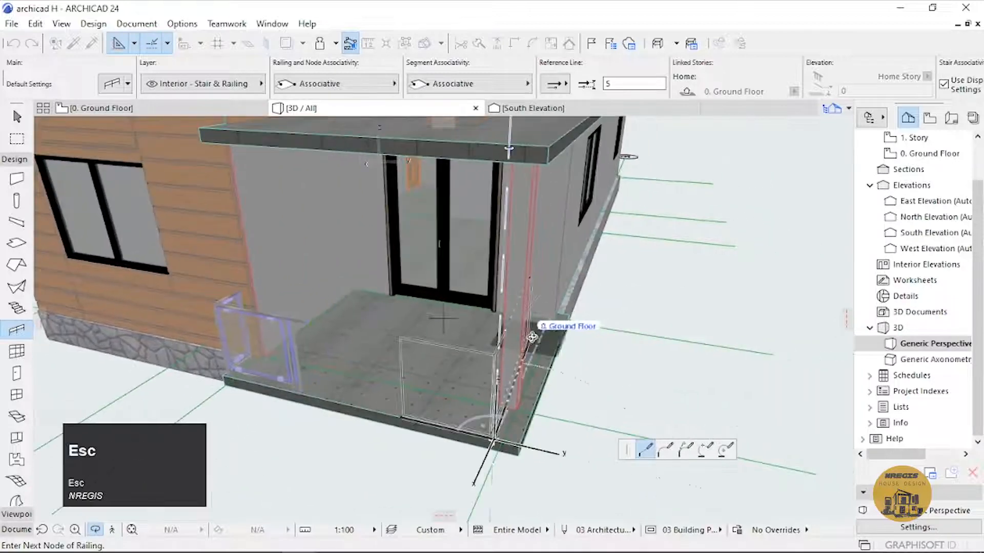
double_click(551, 316)
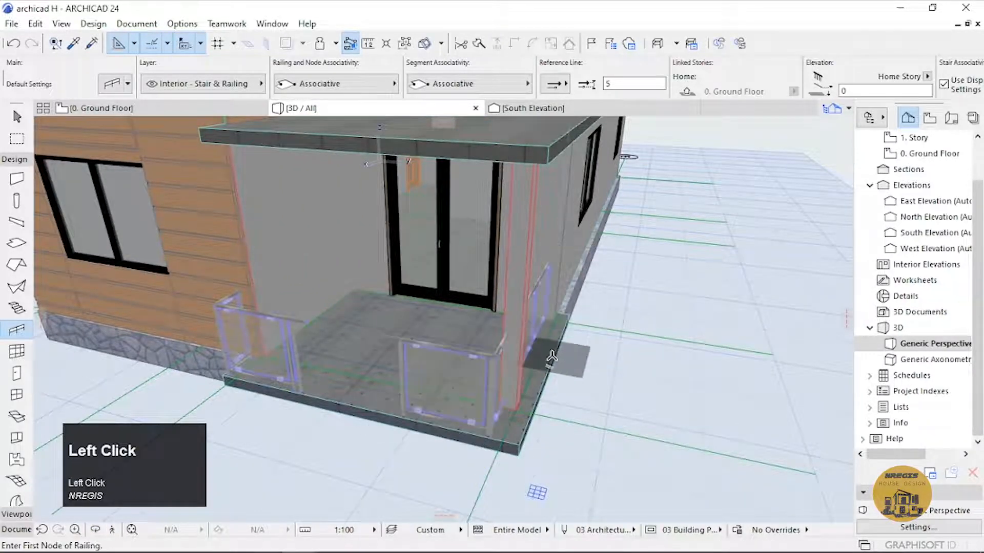
Examine the two porch railing sections and the entrance gap from around the house.
key("o")
scroll(488, 369, "down", 3)
left_click_drag(487, 369, 661, 337)
scroll(528, 339, "down", 2)
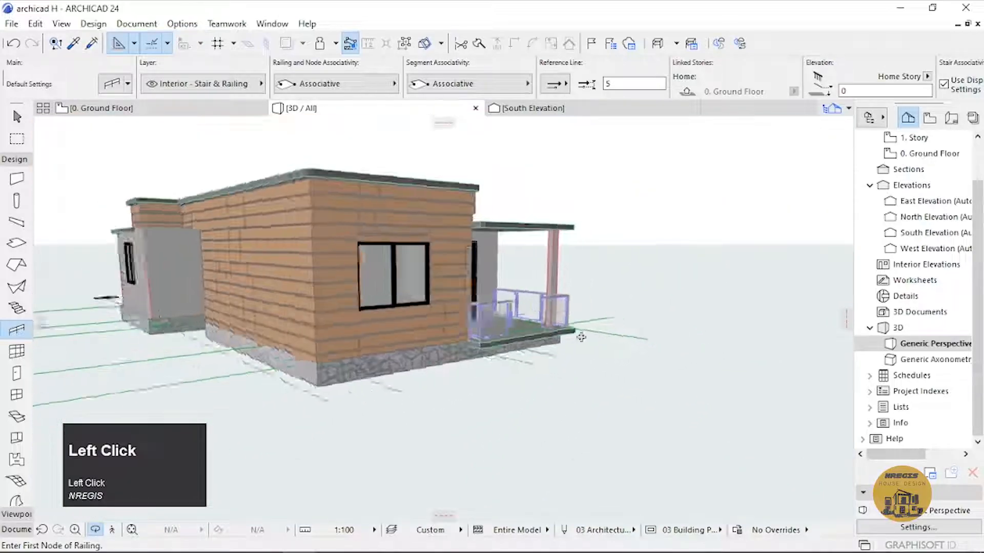